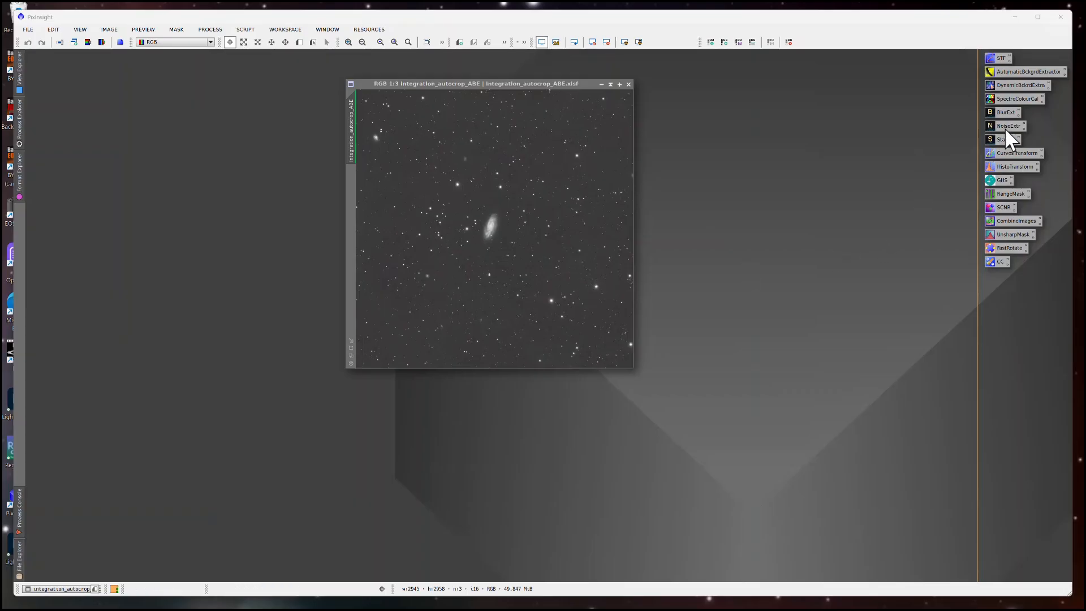
# - Run StarXTerminator on the integration_autocrop_ABE image with star image generation enabled to split it into stars and starless images
pyautogui.moveTo(536, 83); pyautogui.dragTo(560, 82)
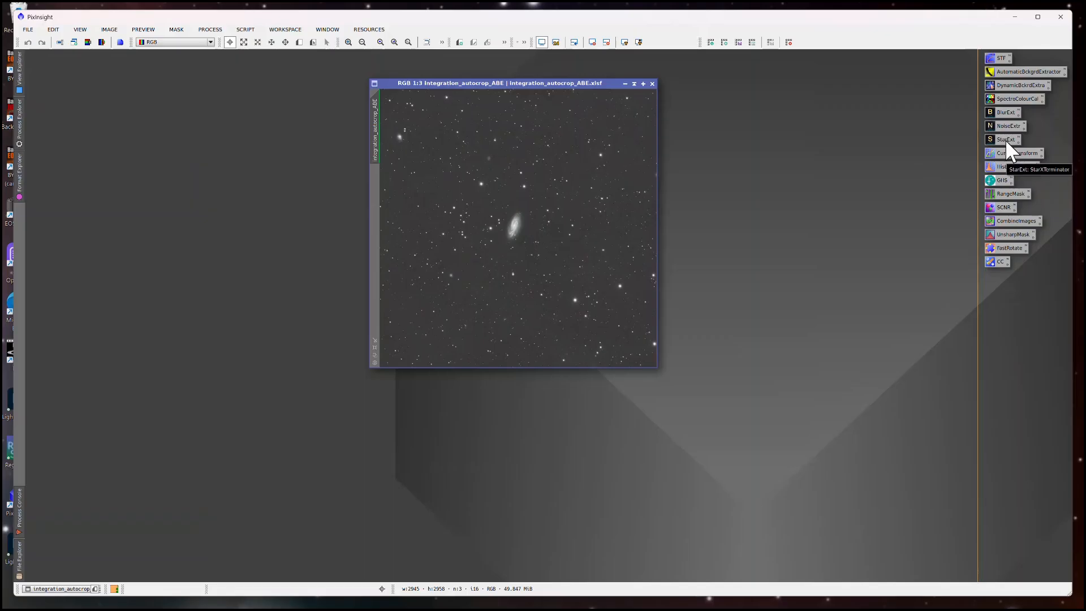
pyautogui.moveTo(606, 83); pyautogui.dragTo(593, 83)
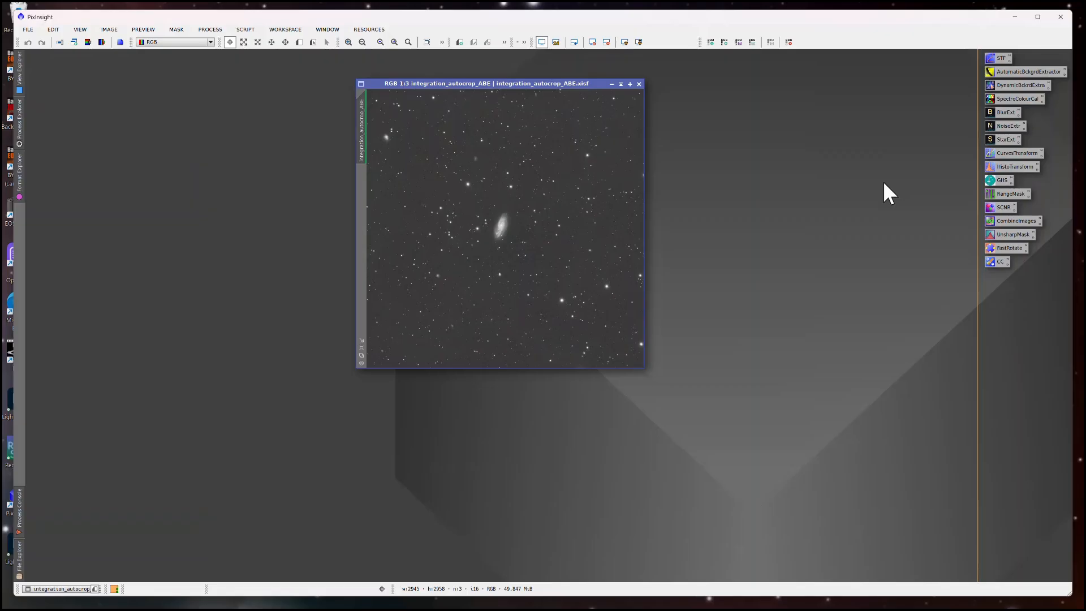
pyautogui.doubleClick(999, 141)
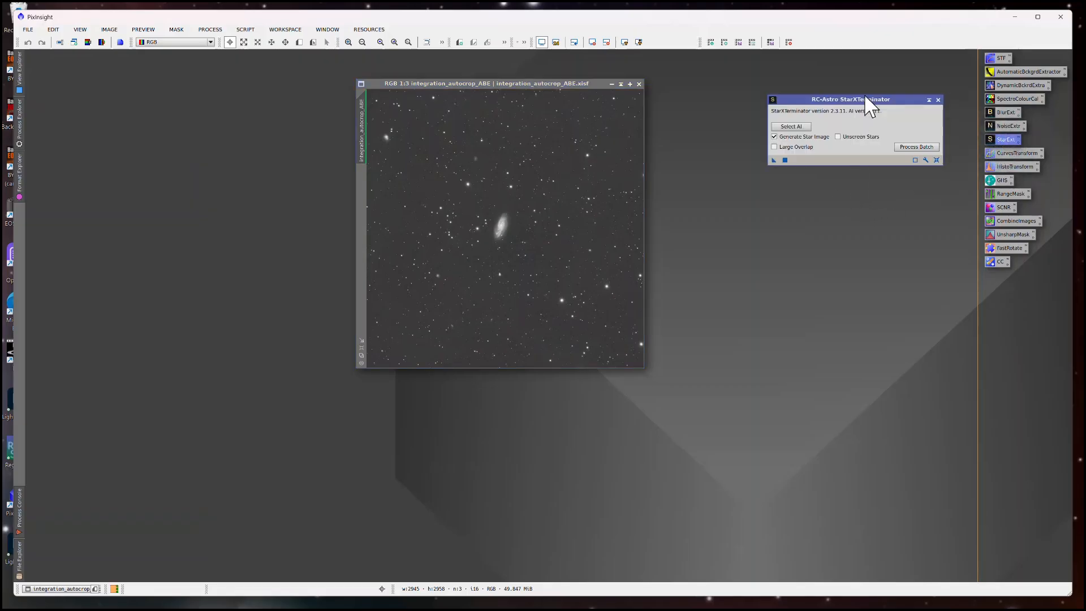
pyautogui.moveTo(808, 102); pyautogui.dragTo(750, 113)
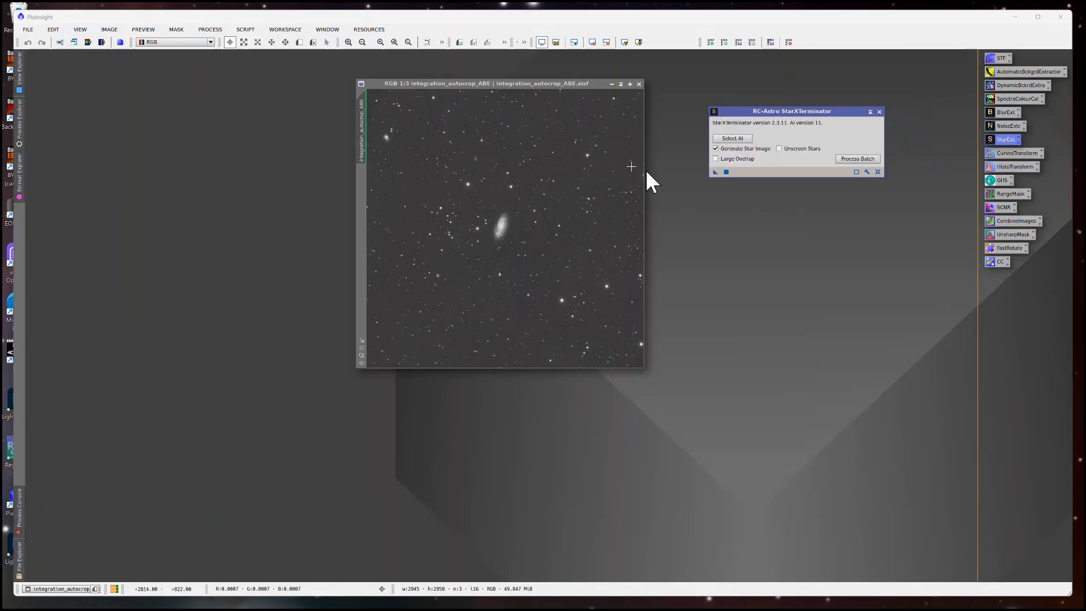
pyautogui.click(725, 171)
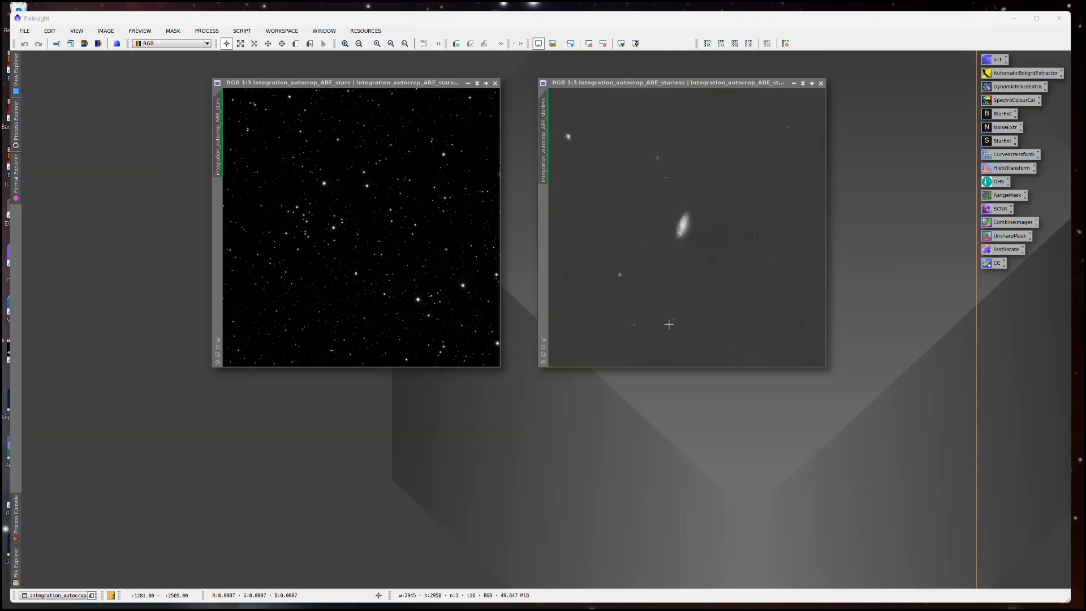
# - Arrange the stars-only and starless image windows side by side with a clear gap between them
pyautogui.click(725, 84)
pyautogui.moveTo(724, 81); pyautogui.dragTo(732, 79)
pyautogui.click(393, 80)
pyautogui.moveTo(394, 84); pyautogui.dragTo(386, 83)
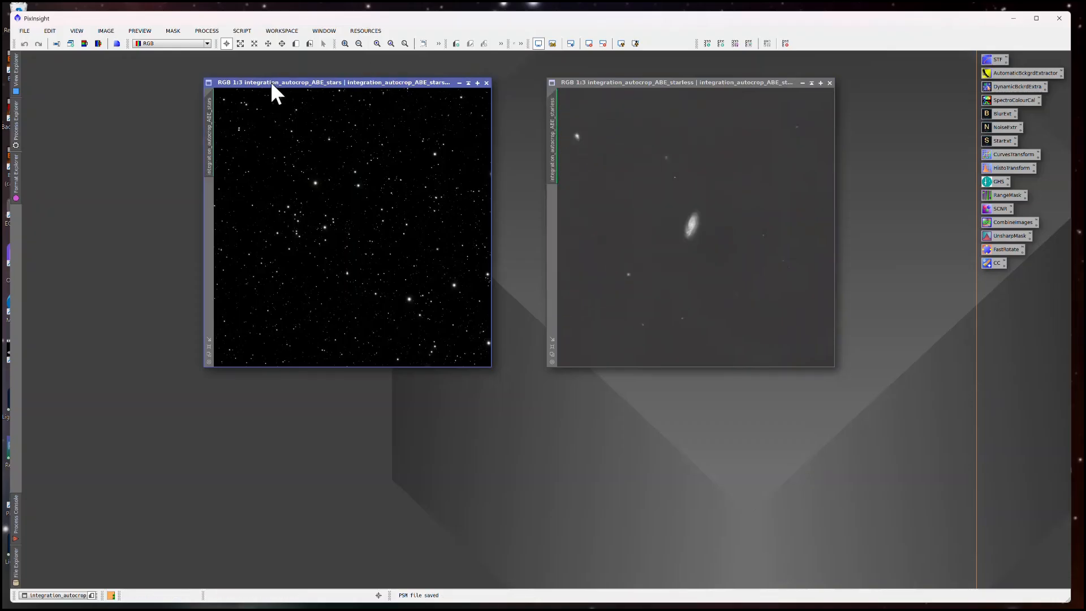
pyautogui.moveTo(273, 84); pyautogui.dragTo(265, 84)
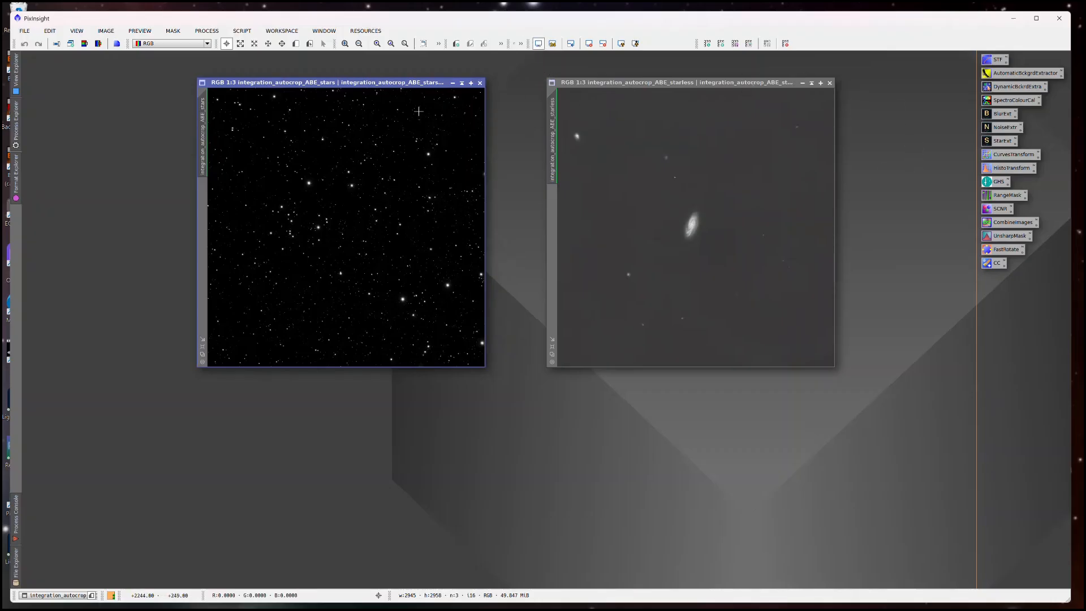
pyautogui.moveTo(399, 85); pyautogui.dragTo(399, 85)
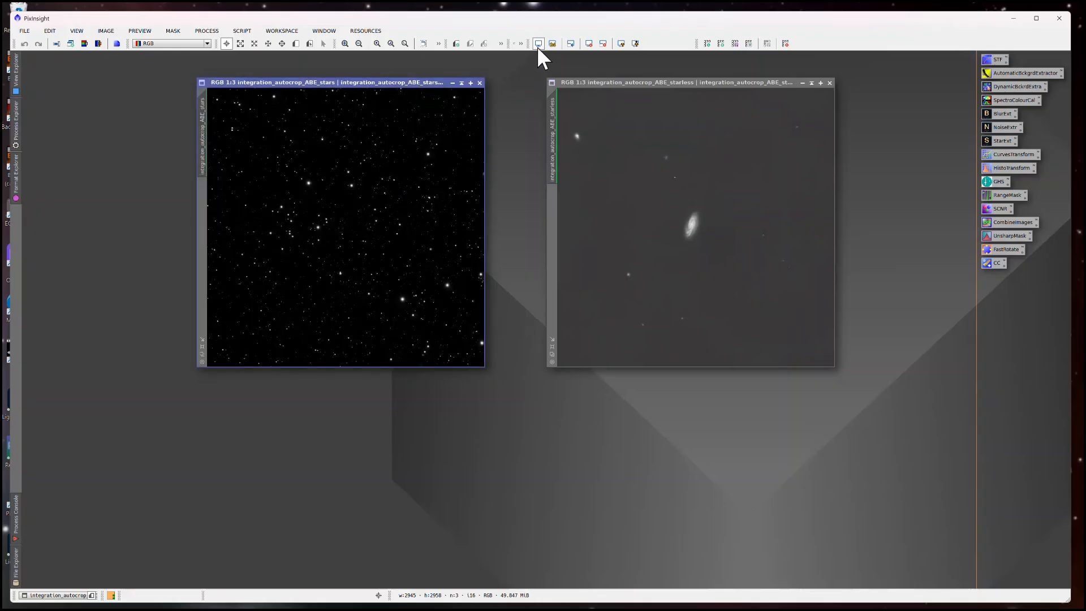
pyautogui.moveTo(431, 86); pyautogui.dragTo(431, 86)
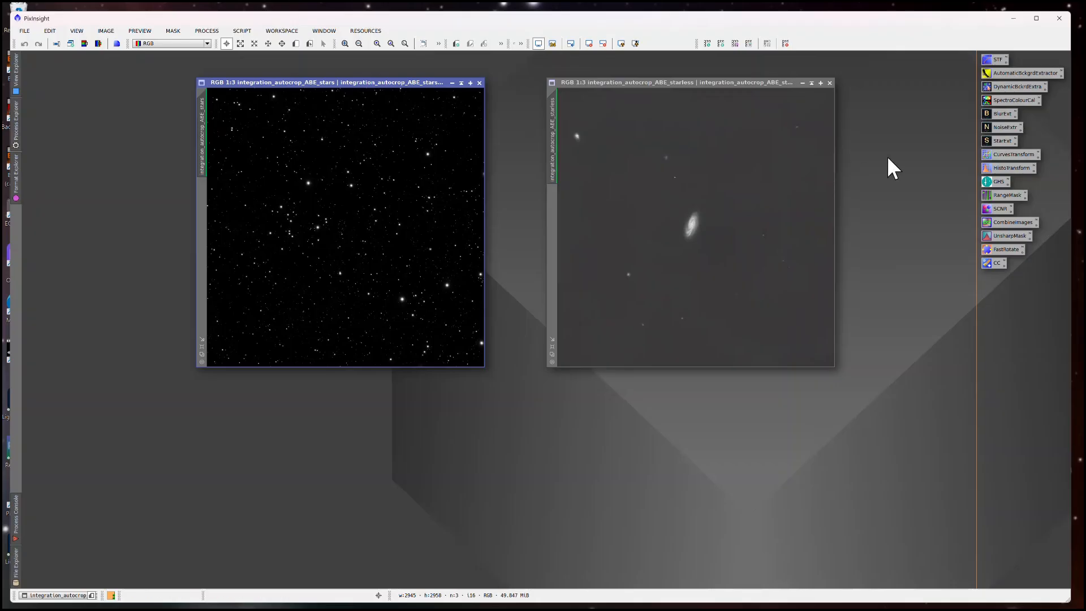
pyautogui.moveTo(394, 82); pyautogui.dragTo(395, 83)
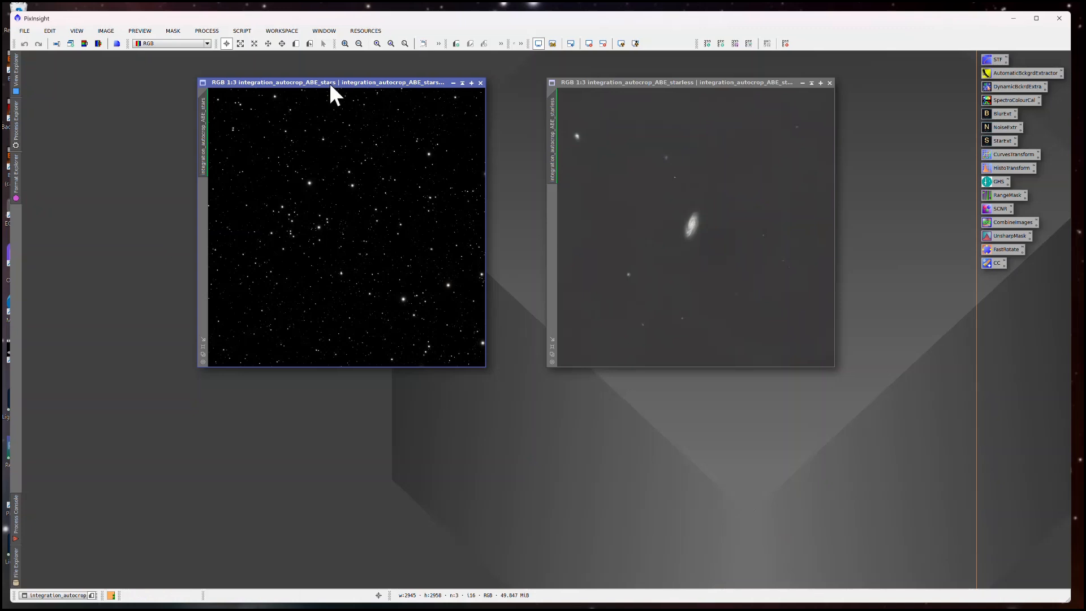
pyautogui.moveTo(330, 82); pyautogui.dragTo(329, 87)
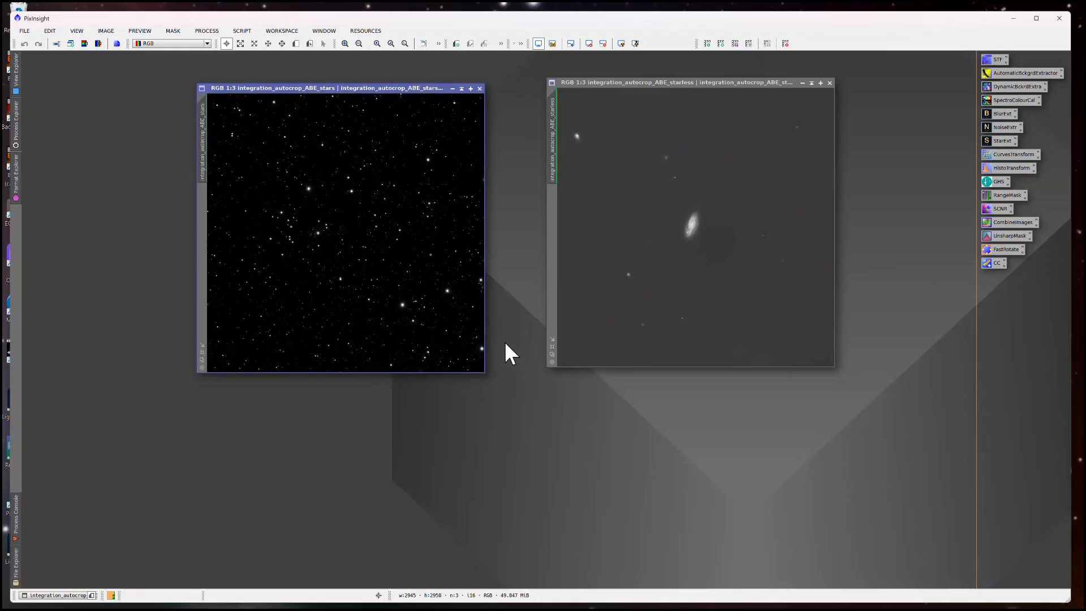
pyautogui.moveTo(399, 87); pyautogui.dragTo(374, 86)
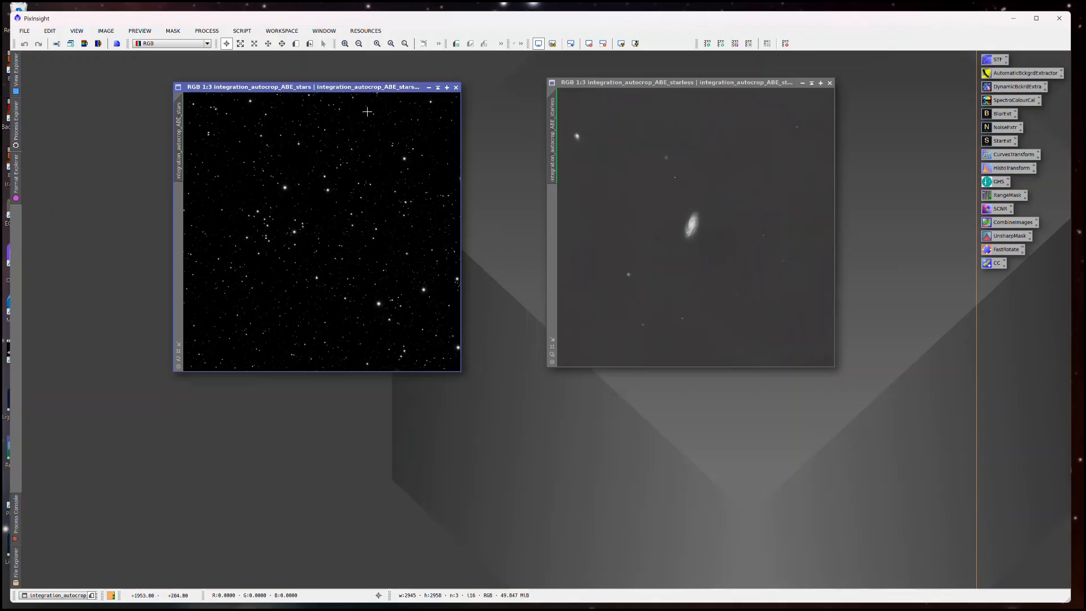
pyautogui.moveTo(355, 86); pyautogui.dragTo(355, 91)
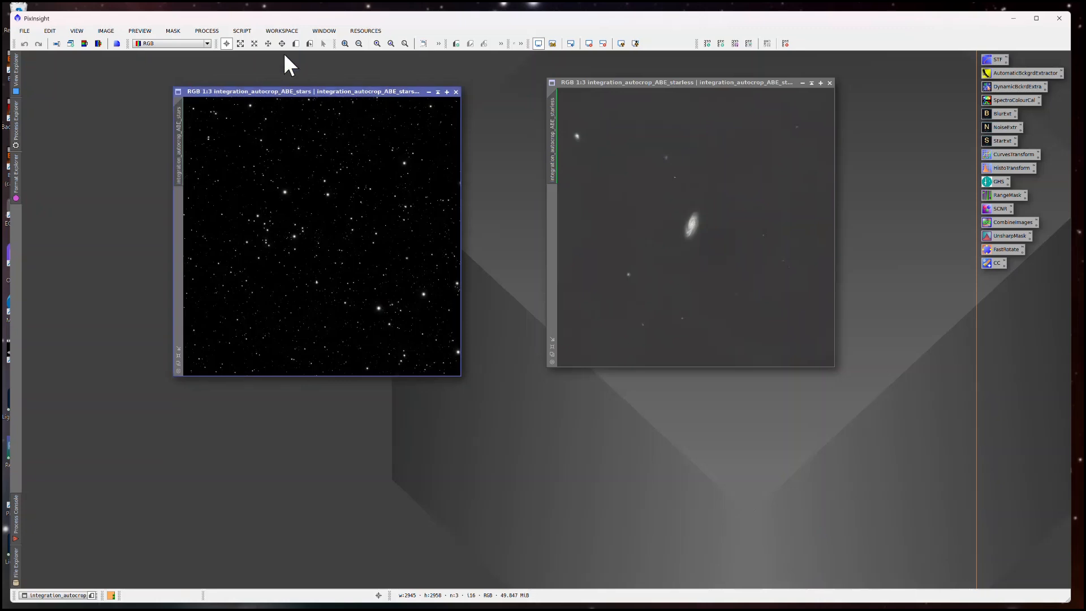
# - Open the SetiAstro Star Stretch script for the stars-only image, turn on its preview and enlarge the dialog to fit it
pyautogui.click(244, 31)
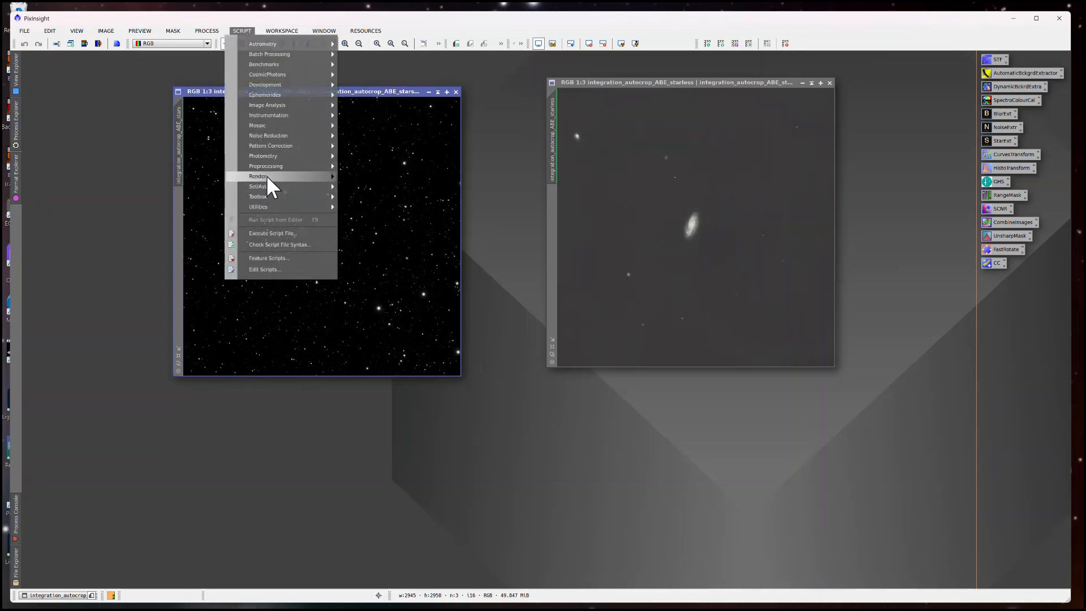
pyautogui.moveTo(266, 185)
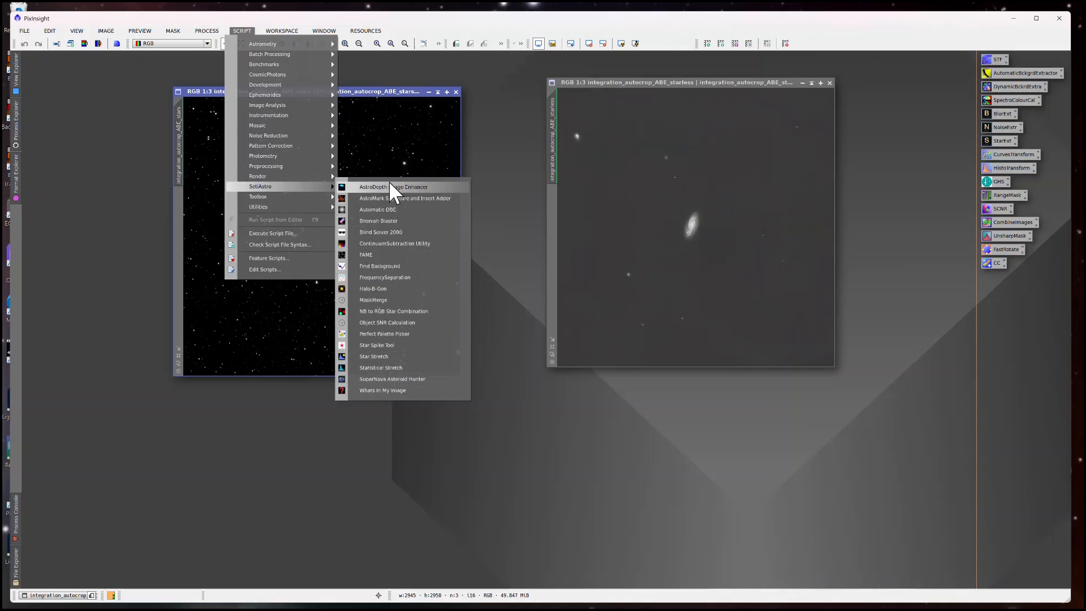
pyautogui.click(373, 356)
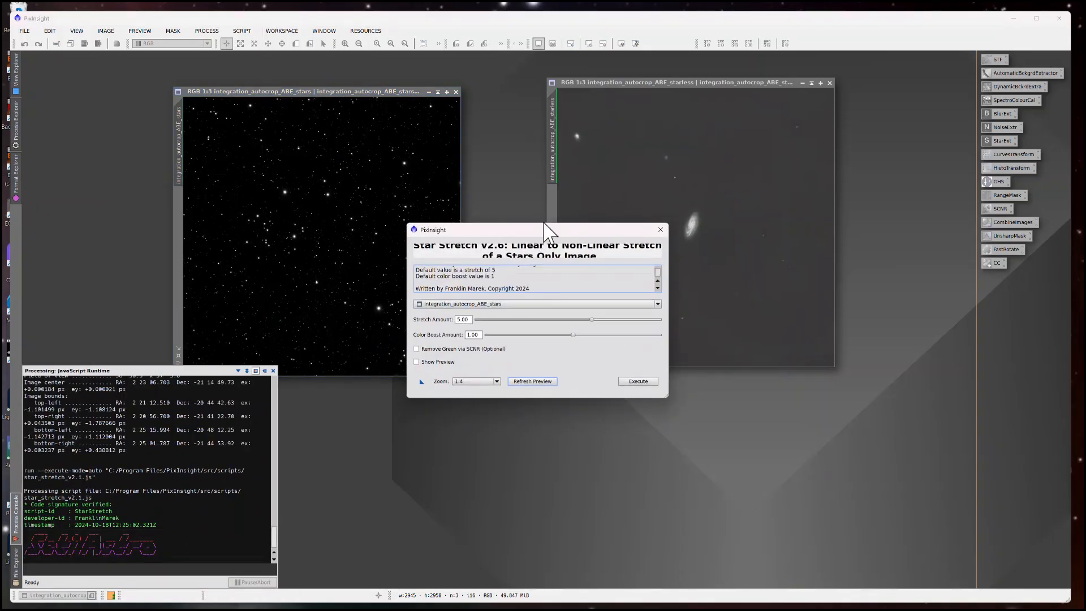
pyautogui.moveTo(542, 230); pyautogui.dragTo(615, 236)
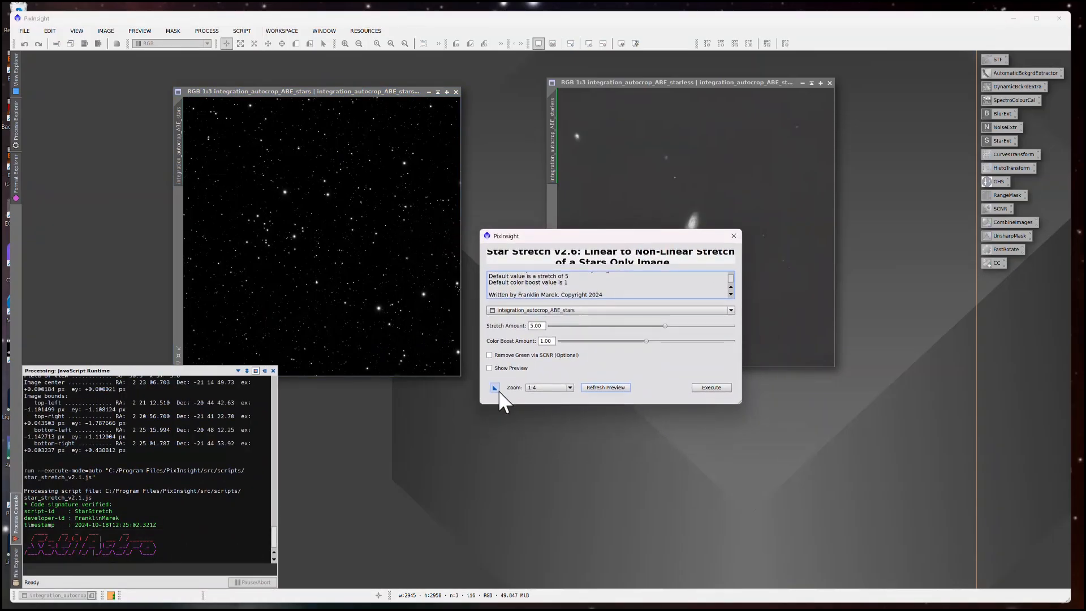
pyautogui.click(490, 369)
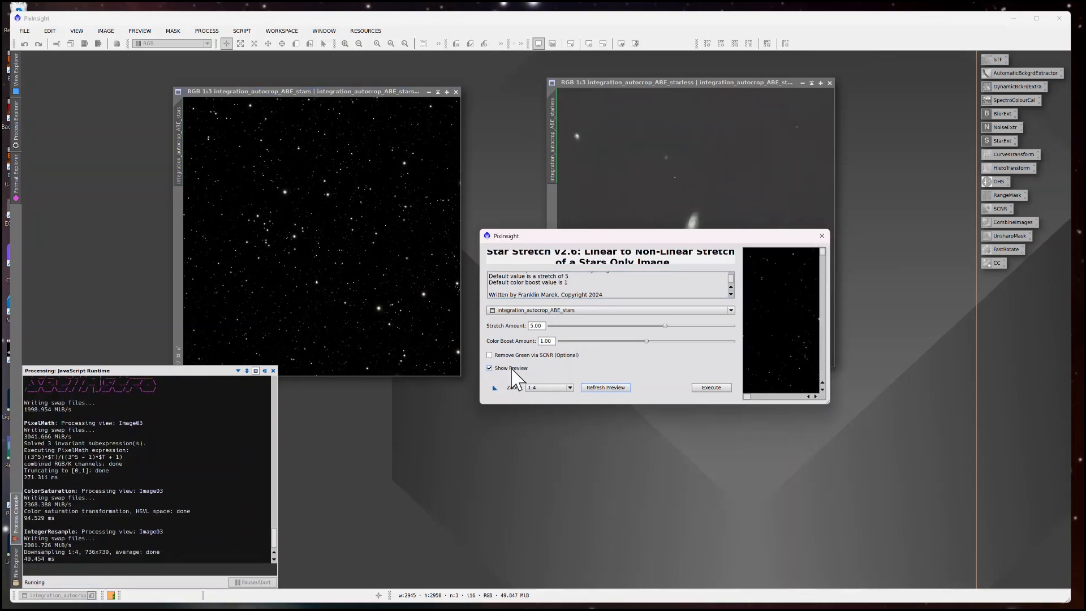
pyautogui.moveTo(830, 402); pyautogui.dragTo(1008, 504)
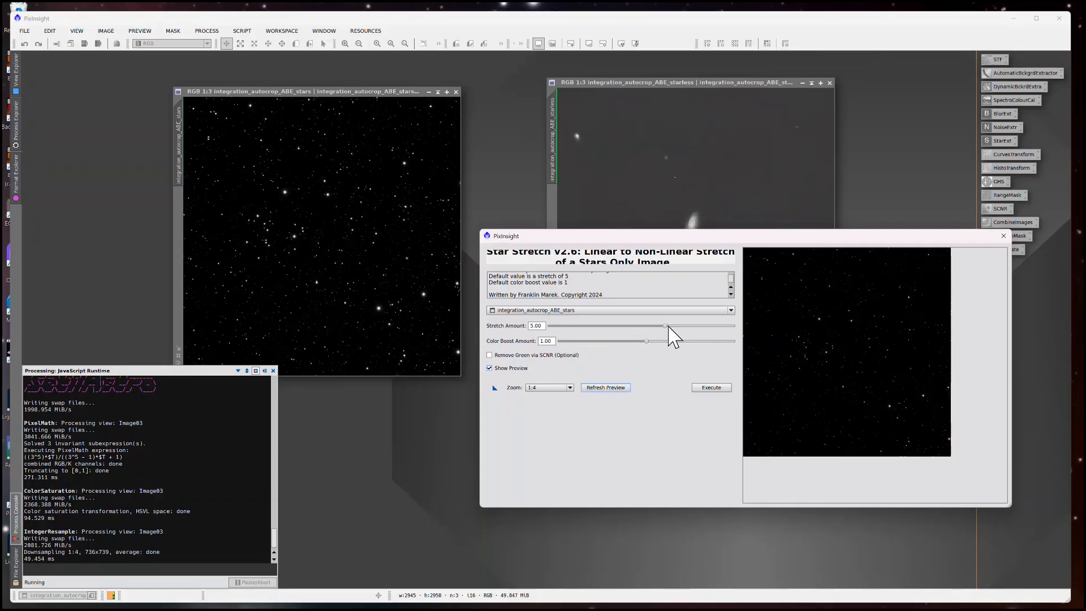
# - Preview the star stretch with an amount of 3.76, and set the stretch amount to 4.88 with a refreshed preview
pyautogui.moveTo(666, 326); pyautogui.dragTo(636, 326)
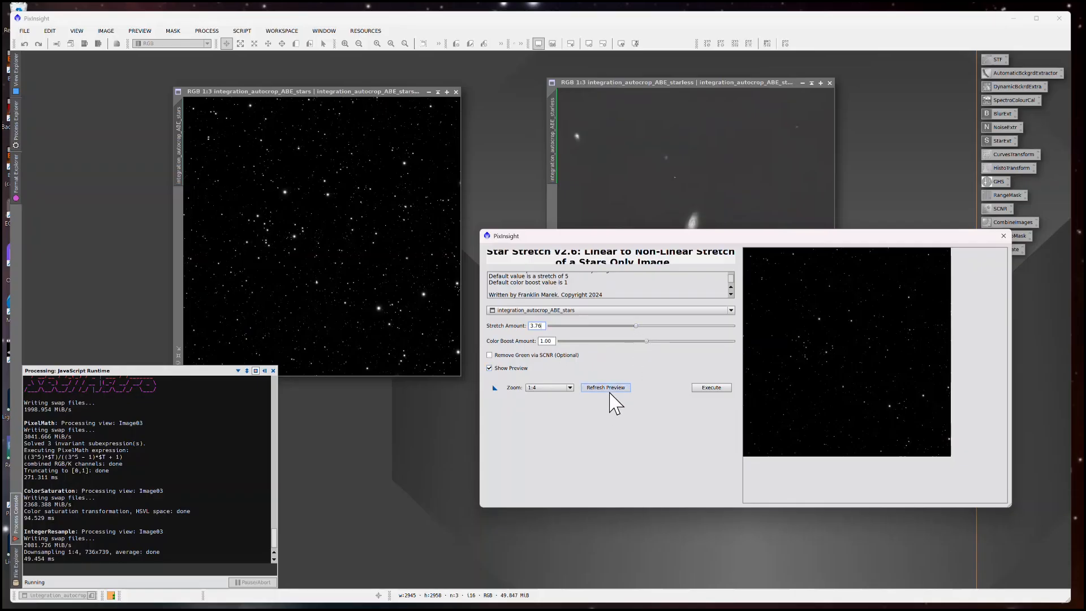
pyautogui.click(610, 391)
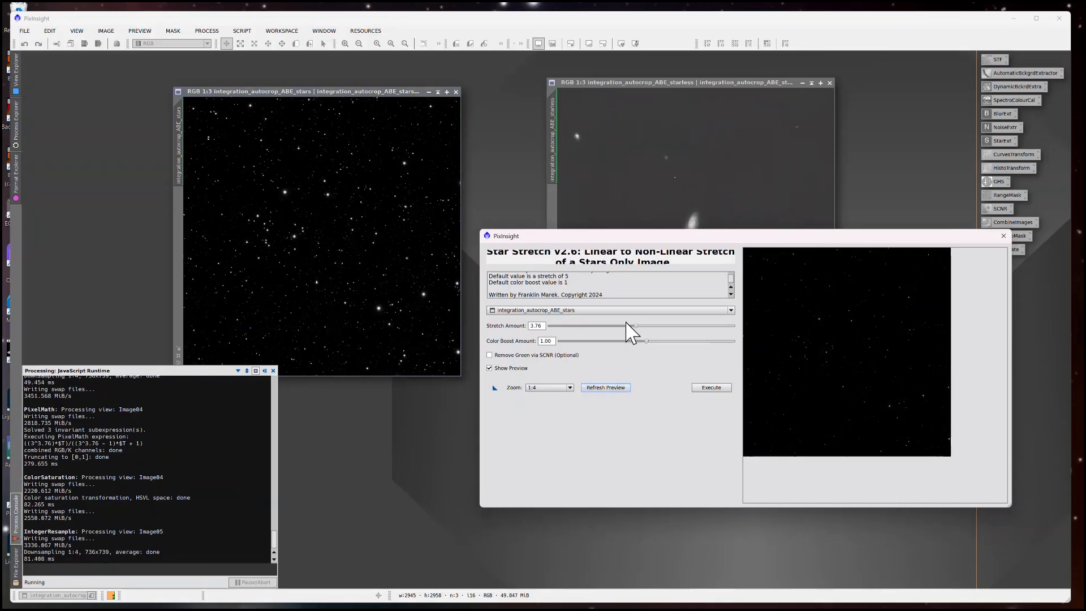
pyautogui.moveTo(637, 326); pyautogui.dragTo(662, 326)
pyautogui.click(617, 389)
# - Fine-tune the color boost amount and execute Star Stretch on the integration_autocrop_ABE_stars image
pyautogui.click(570, 389)
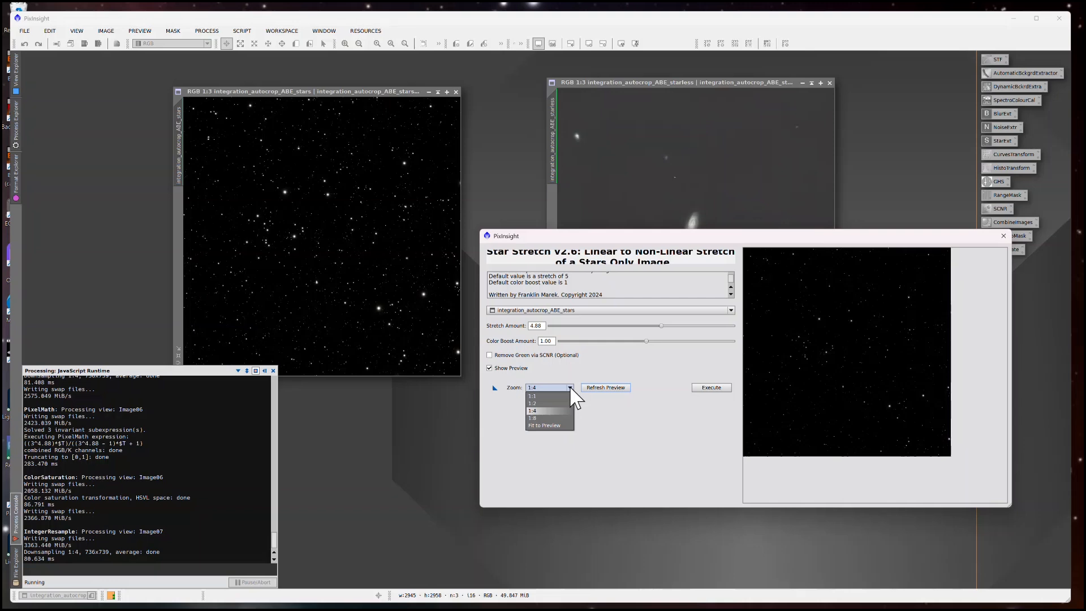
pyautogui.click(638, 437)
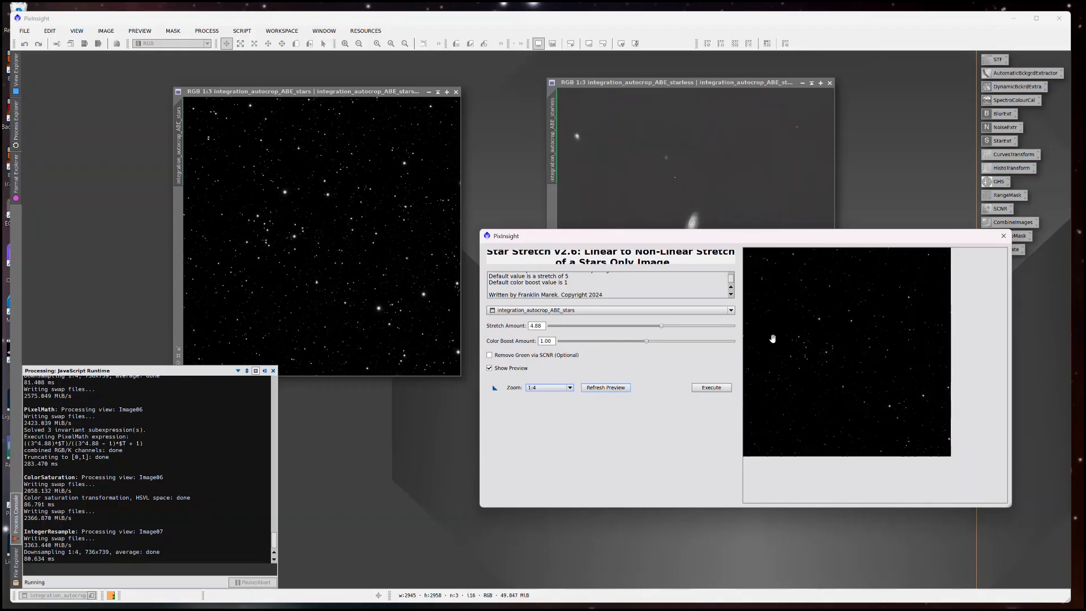
pyautogui.moveTo(648, 342); pyautogui.dragTo(652, 342)
pyautogui.moveTo(652, 342); pyautogui.dragTo(649, 342)
pyautogui.click(706, 390)
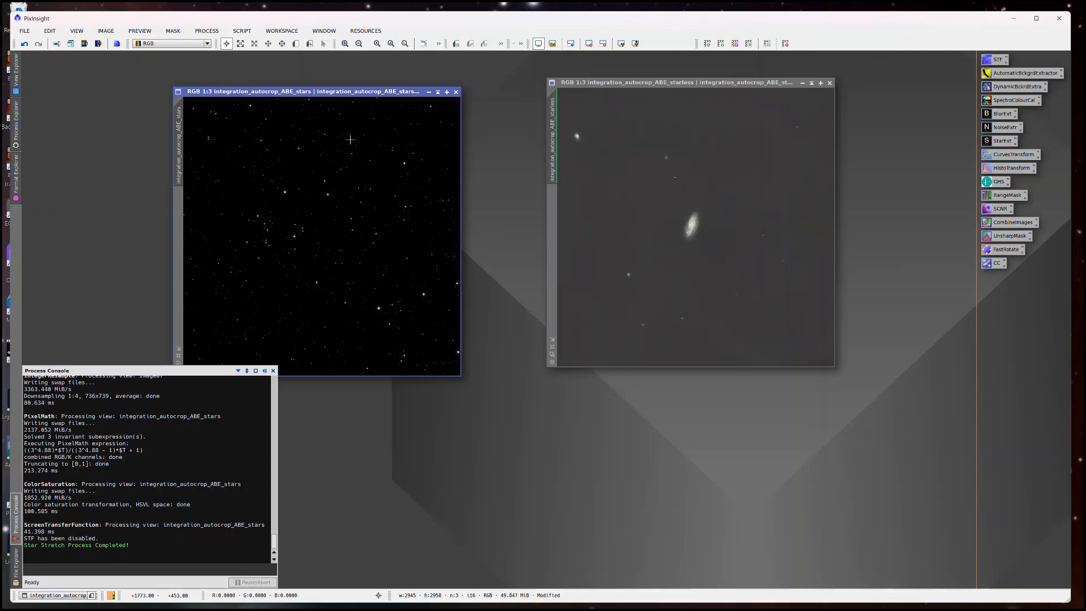
# - Inspect the brightest stretched stars in the stars-only image up close for core brightness, halos and color
pyautogui.moveTo(323, 89); pyautogui.dragTo(344, 92)
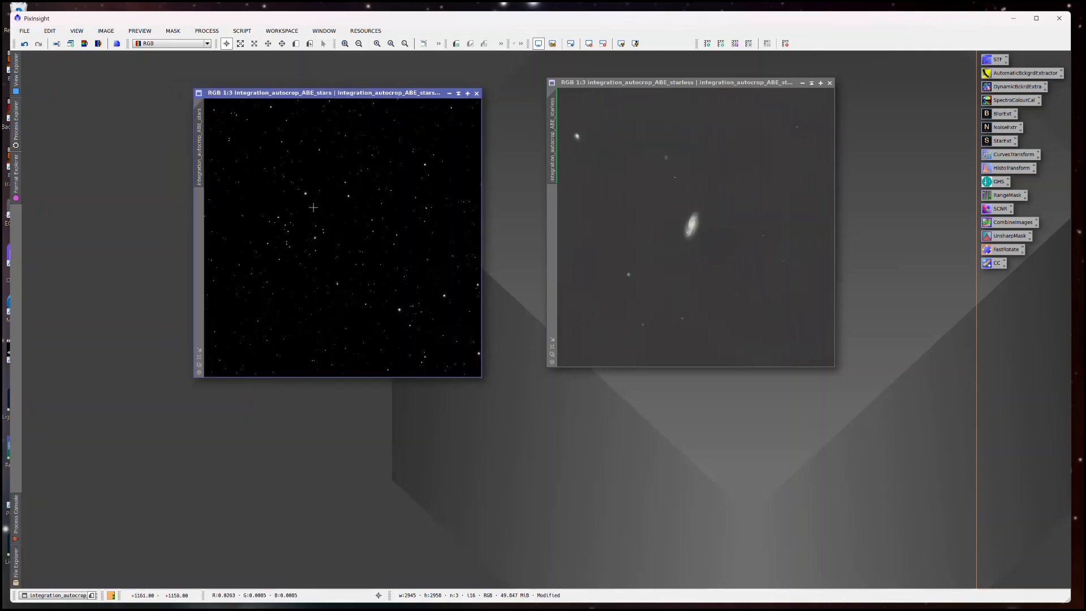
pyautogui.scroll(9, 305, 193)
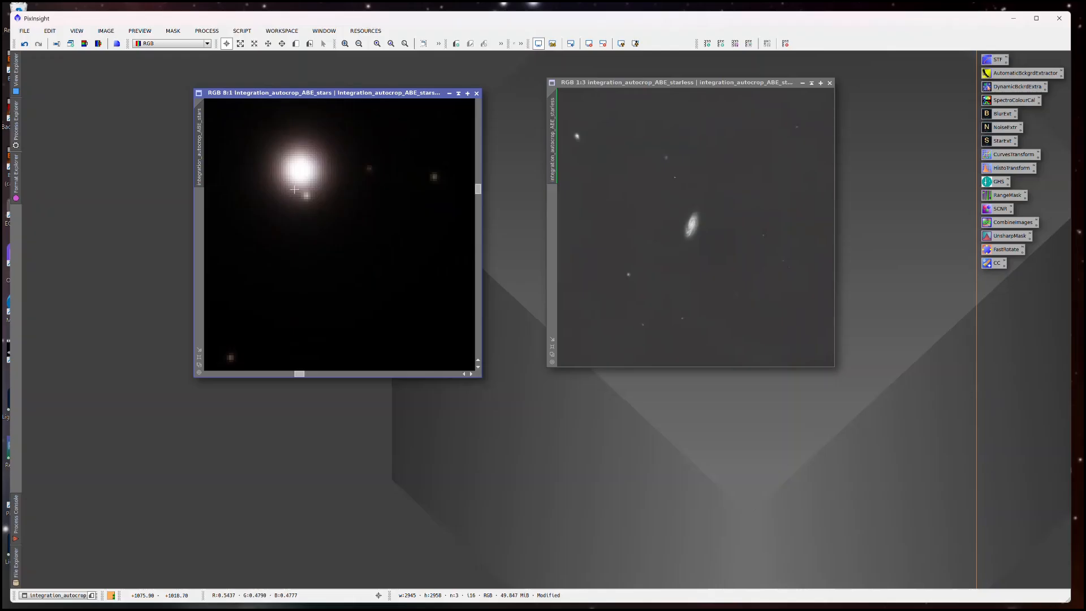
pyautogui.scroll(-7, 294, 189)
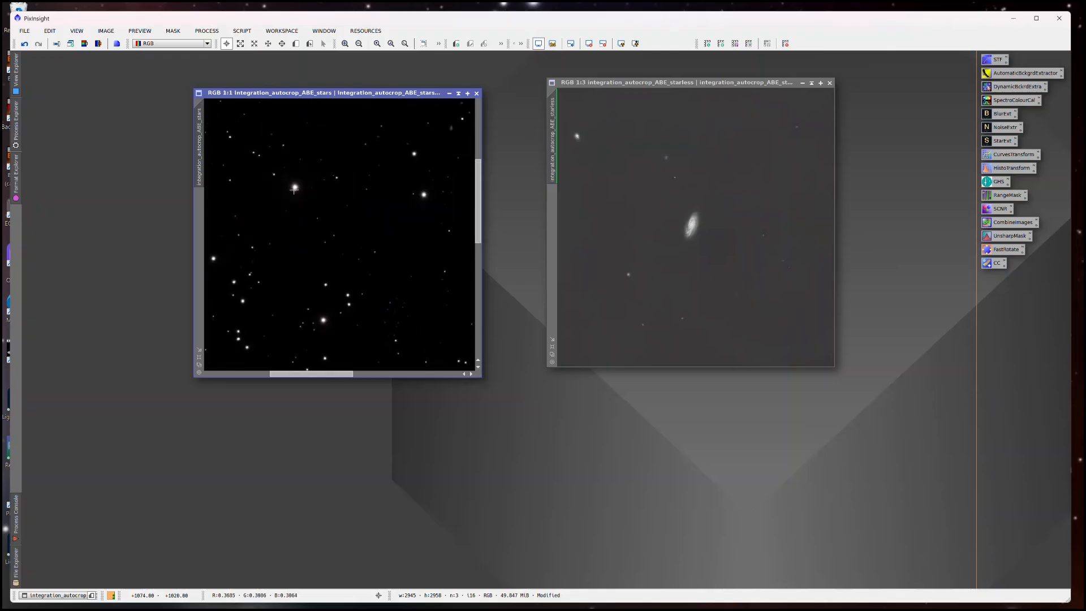
pyautogui.scroll(-2, 294, 189)
pyautogui.scroll(3, 442, 297)
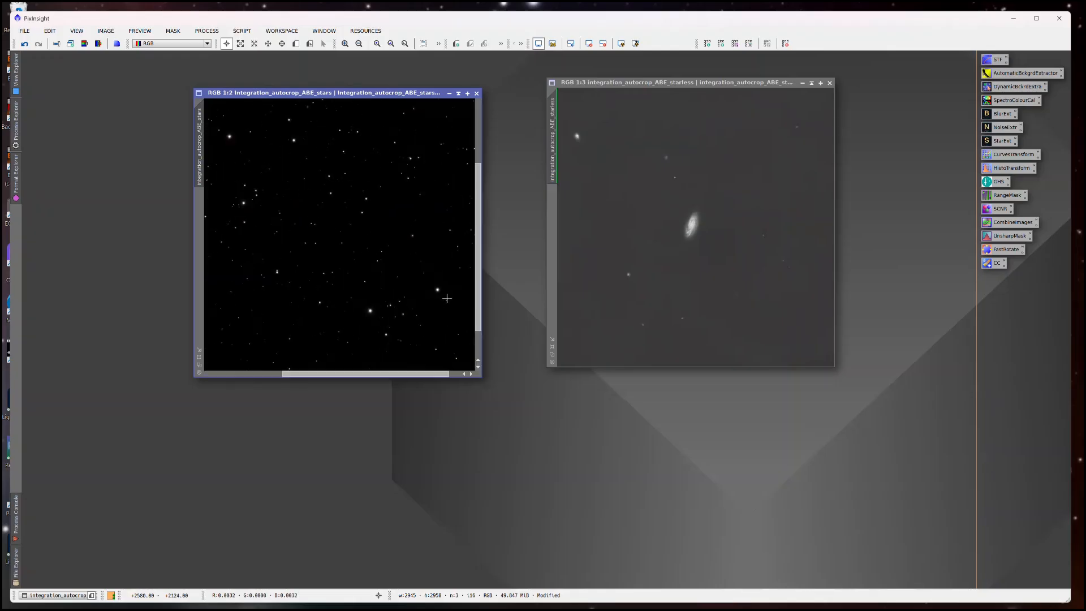
pyautogui.scroll(8, 417, 272)
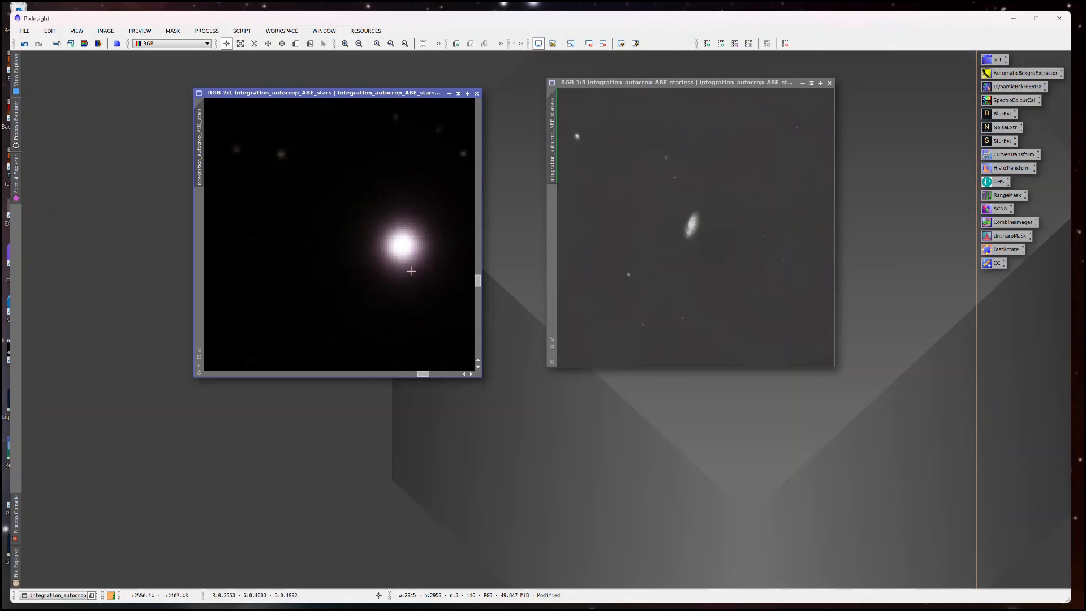
pyautogui.scroll(-10, 411, 272)
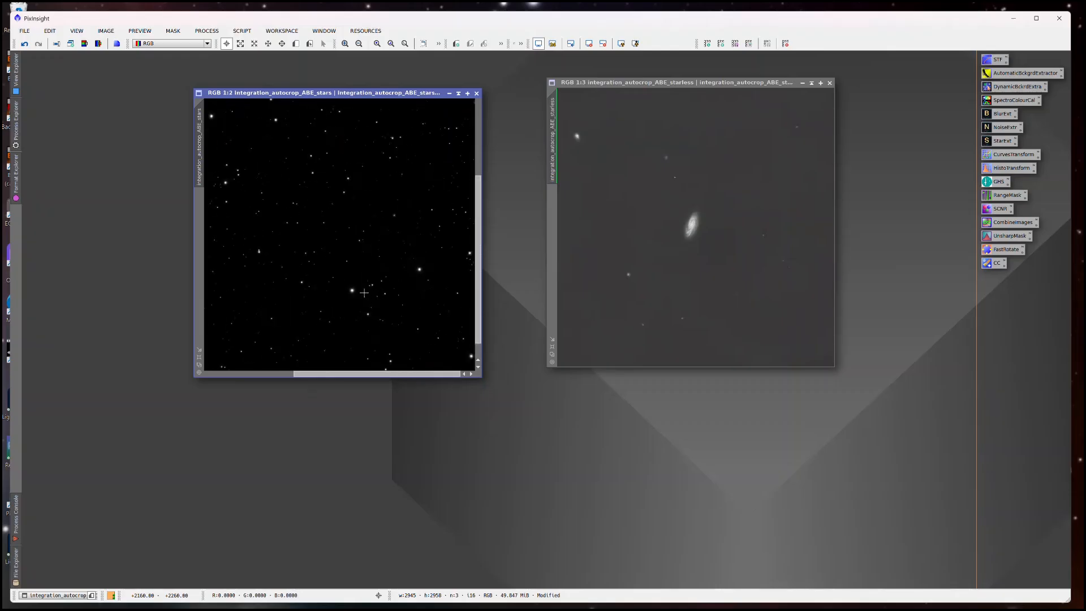
pyautogui.scroll(3, 353, 286)
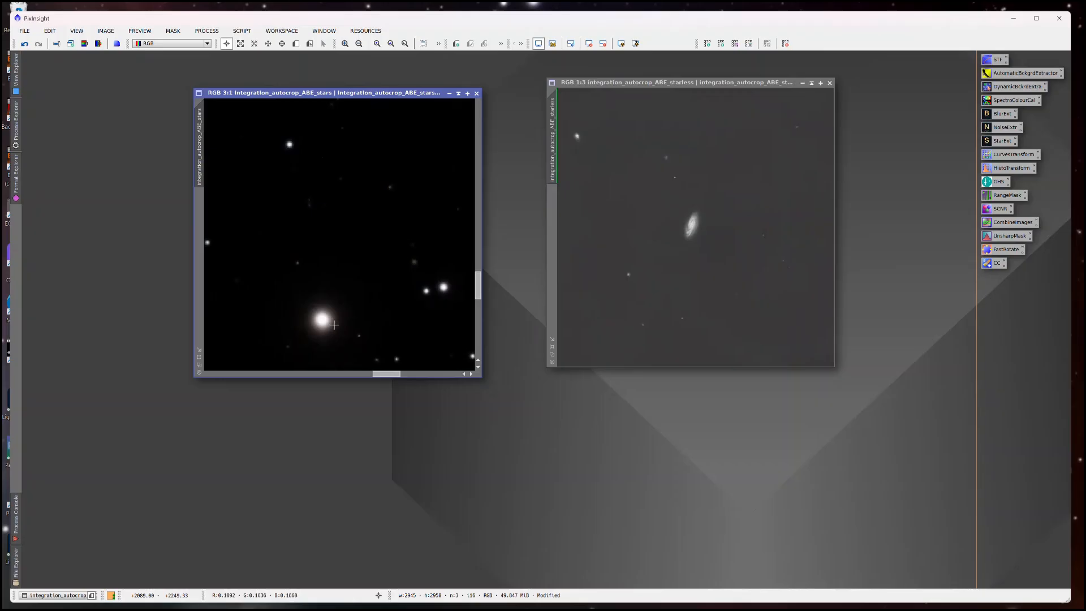
# - Enlarge the stars-only image window and examine the star colors in a magnified star group
pyautogui.moveTo(480, 376); pyautogui.dragTo(526, 457)
pyautogui.scroll(-3, 385, 308)
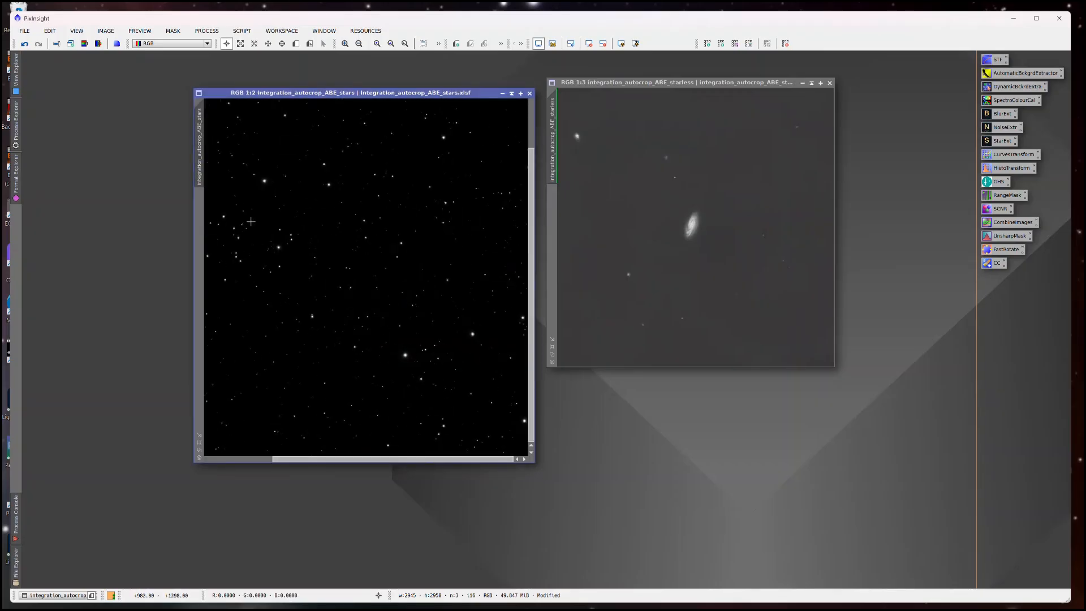
pyautogui.scroll(1, 250, 187)
pyautogui.scroll(2, 234, 307)
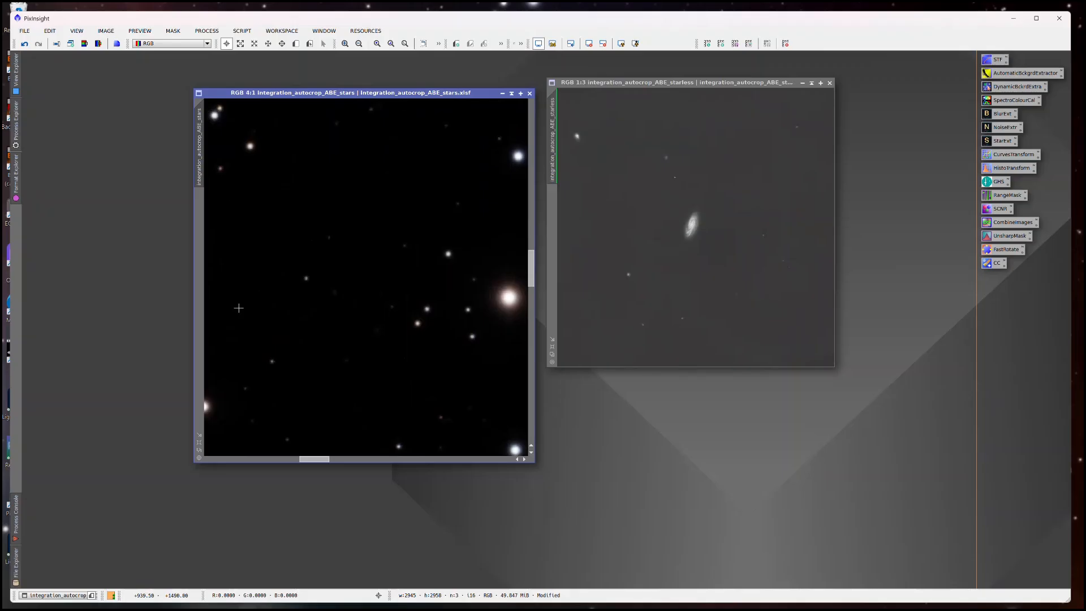
pyautogui.scroll(-1, 241, 307)
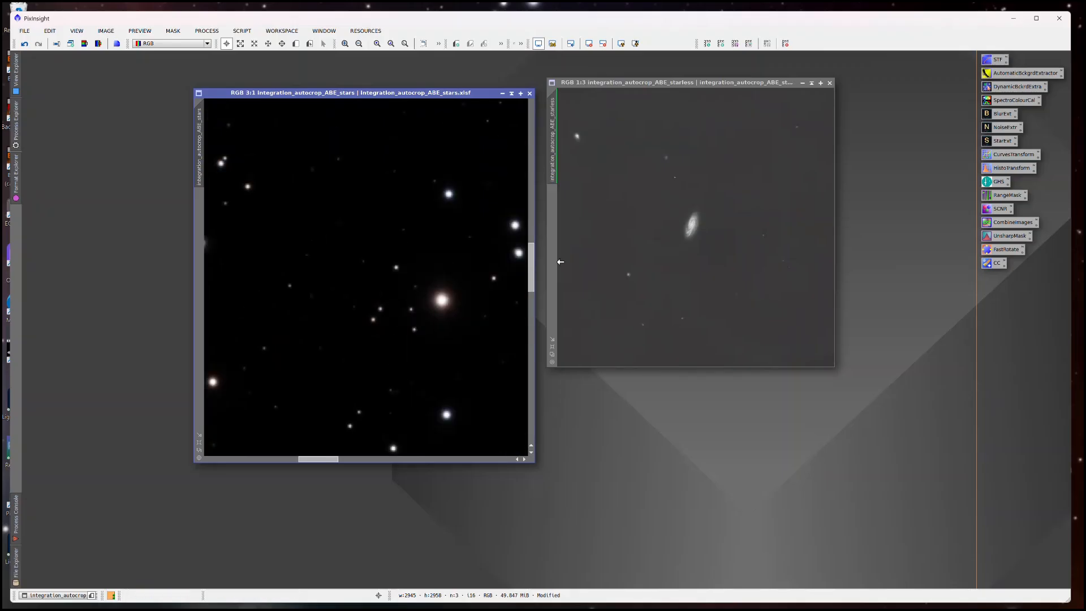
# - Open CurvesTransformation with view tracking enabled and start a real-time preview of the stars-only image
pyautogui.doubleClick(995, 154)
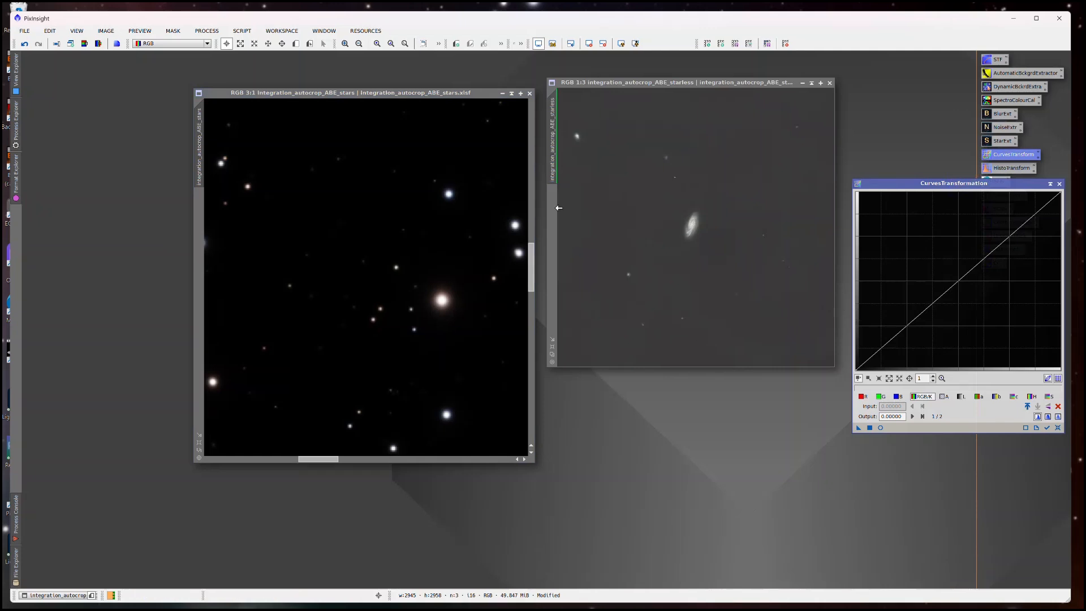
pyautogui.moveTo(391, 90); pyautogui.dragTo(376, 100)
pyautogui.click(1047, 427)
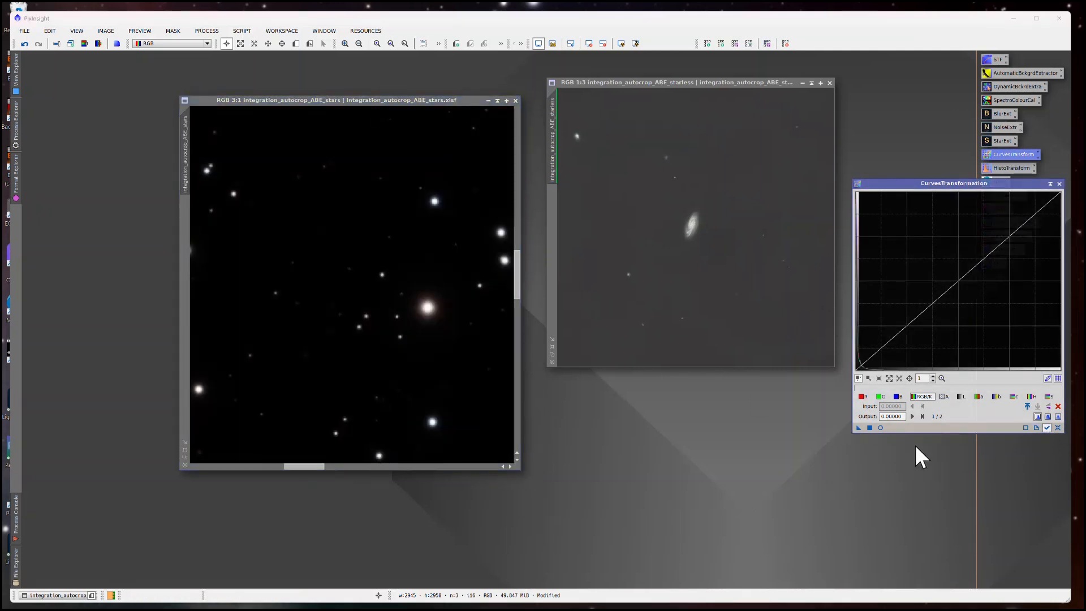
pyautogui.click(880, 428)
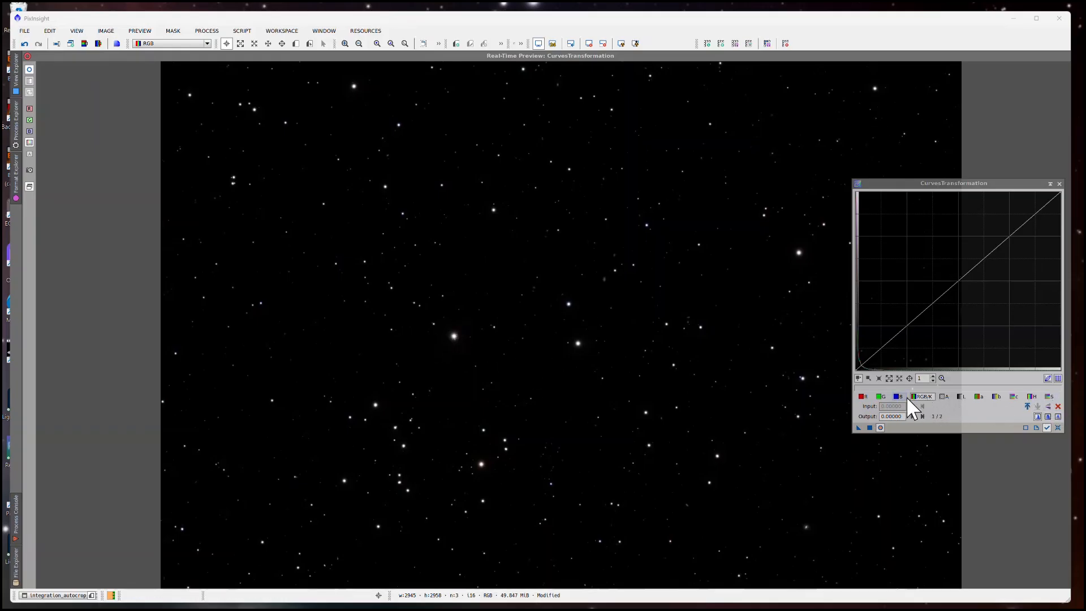
# - Raise the saturation curve to about input 0.613, output 0.768, and apply it to the stars-only image
pyautogui.click(1049, 396)
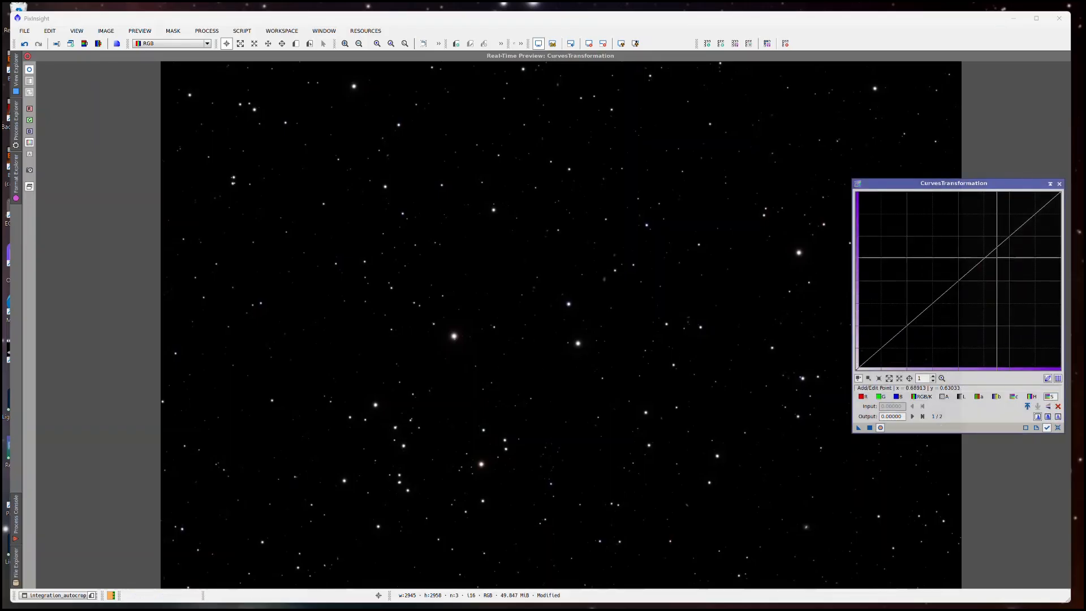
pyautogui.moveTo(1001, 246); pyautogui.dragTo(981, 231)
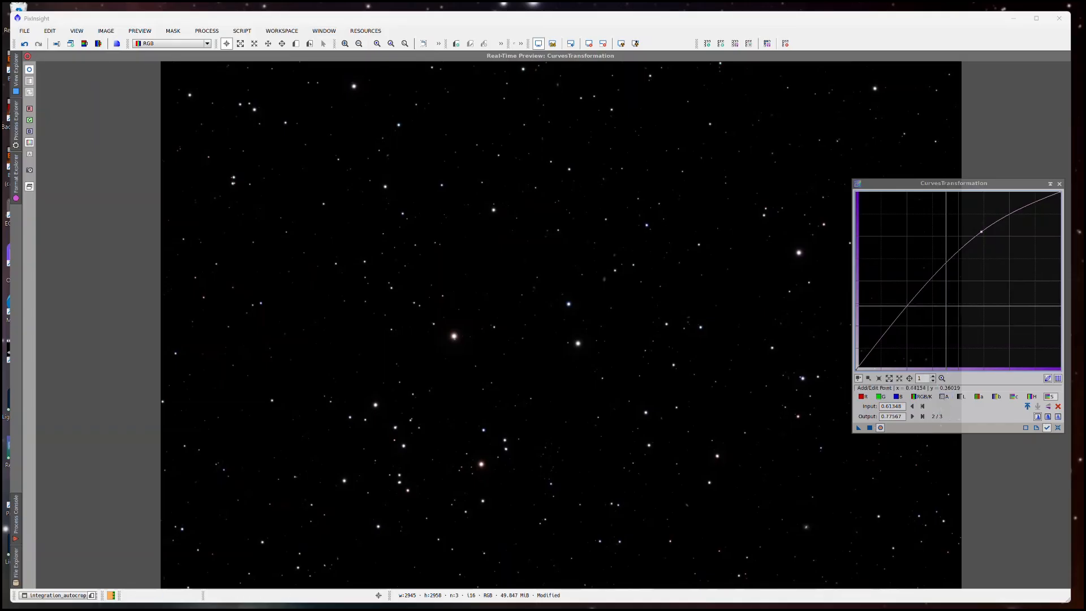
pyautogui.moveTo(981, 232); pyautogui.dragTo(981, 233)
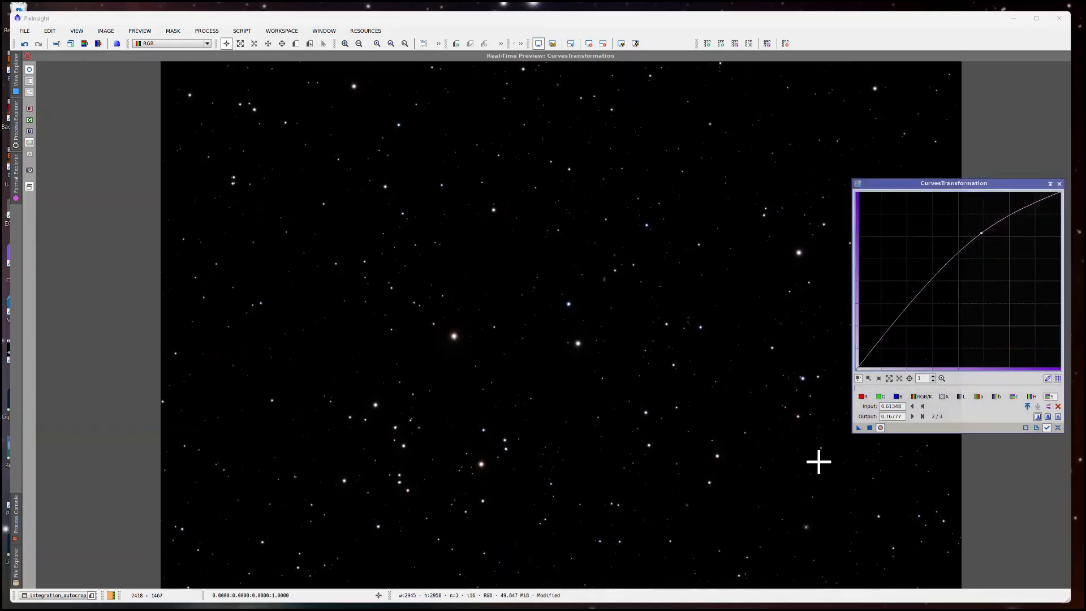
pyautogui.click(869, 427)
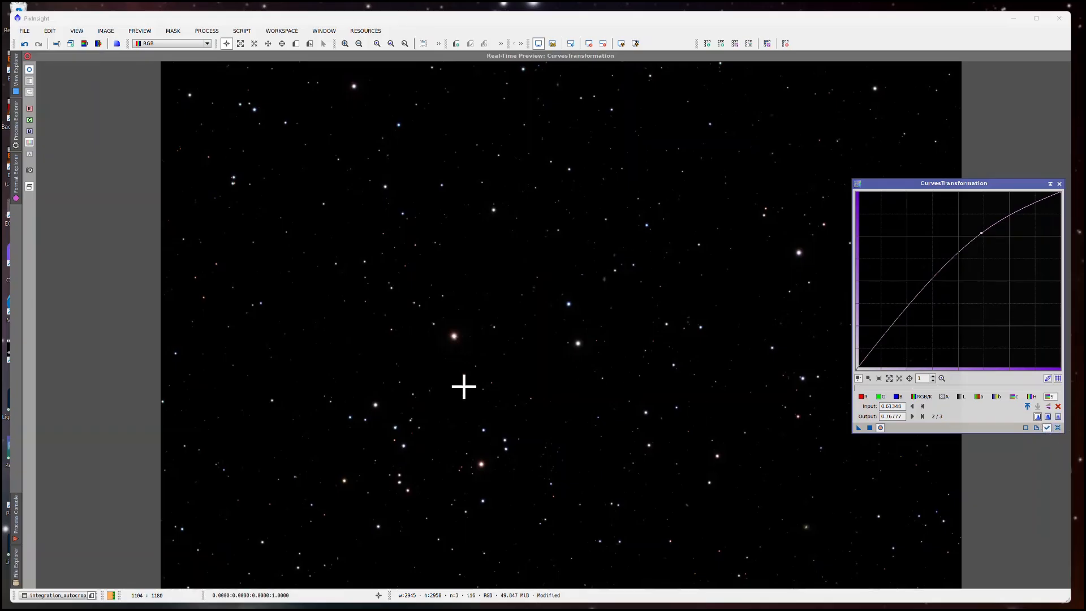
# - Reset the curve and apply a second saturation boost with a point at about input 0.677, output 0.768
pyautogui.click(1057, 427)
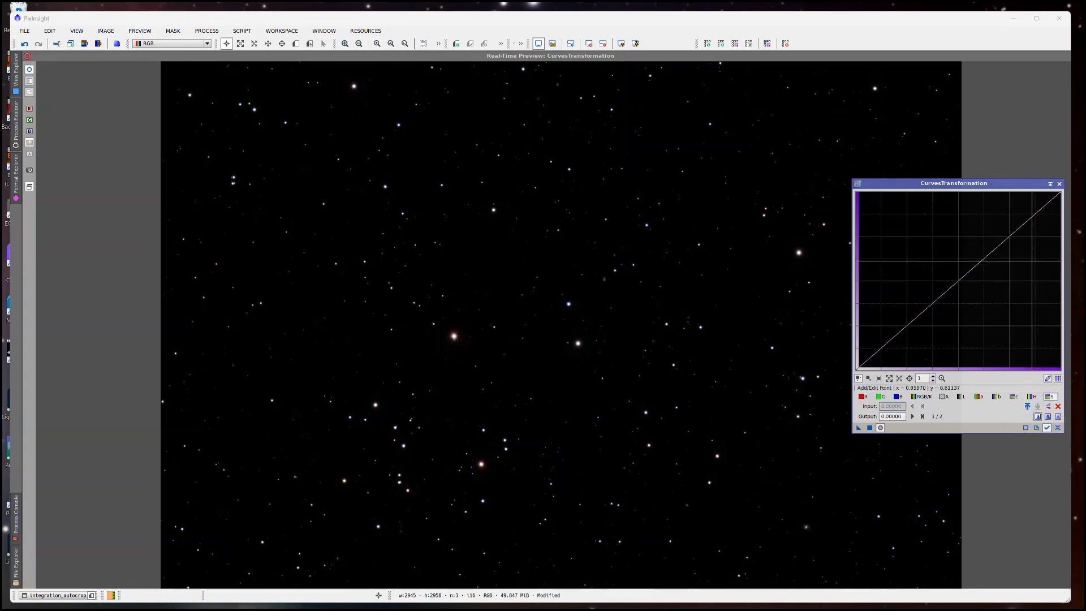
pyautogui.click(1001, 237)
pyautogui.moveTo(1001, 237); pyautogui.dragTo(995, 232)
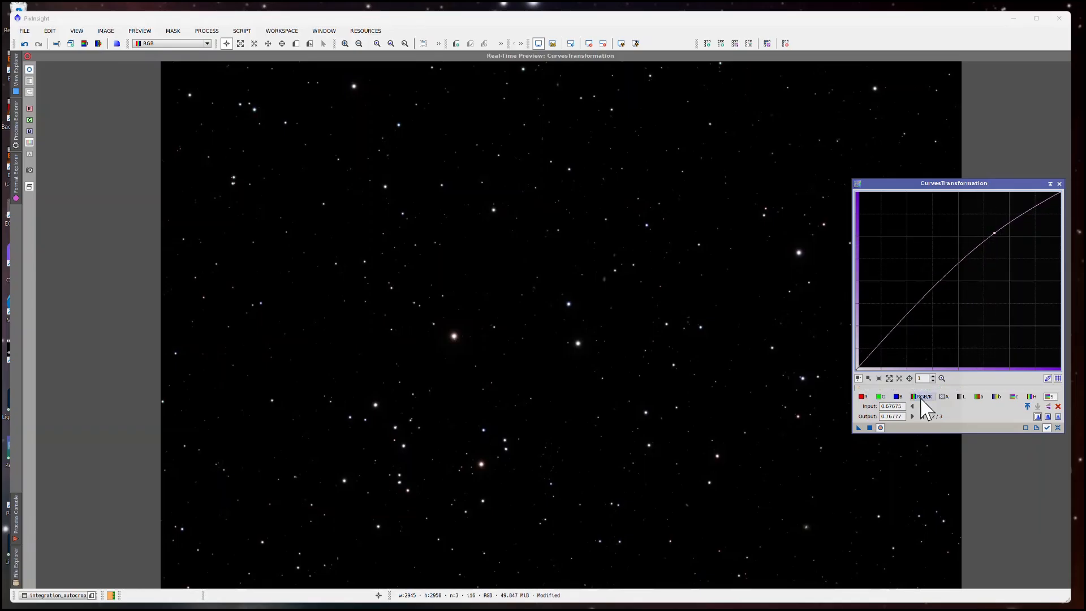
pyautogui.click(869, 428)
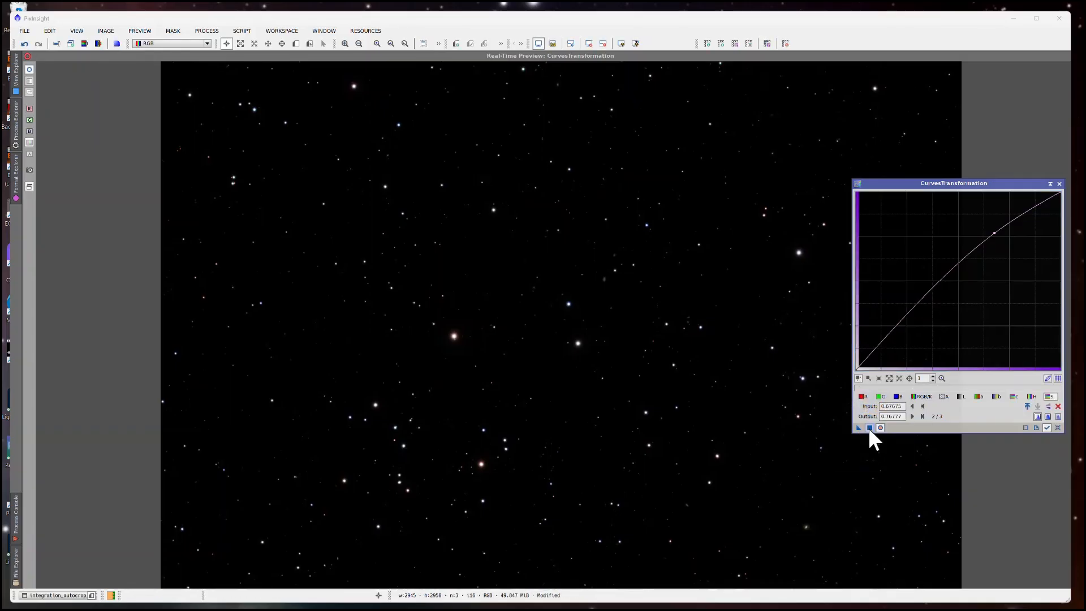
# - Reset the saturation curve, and close CurvesTransformation and the real-time preview
pyautogui.click(1058, 428)
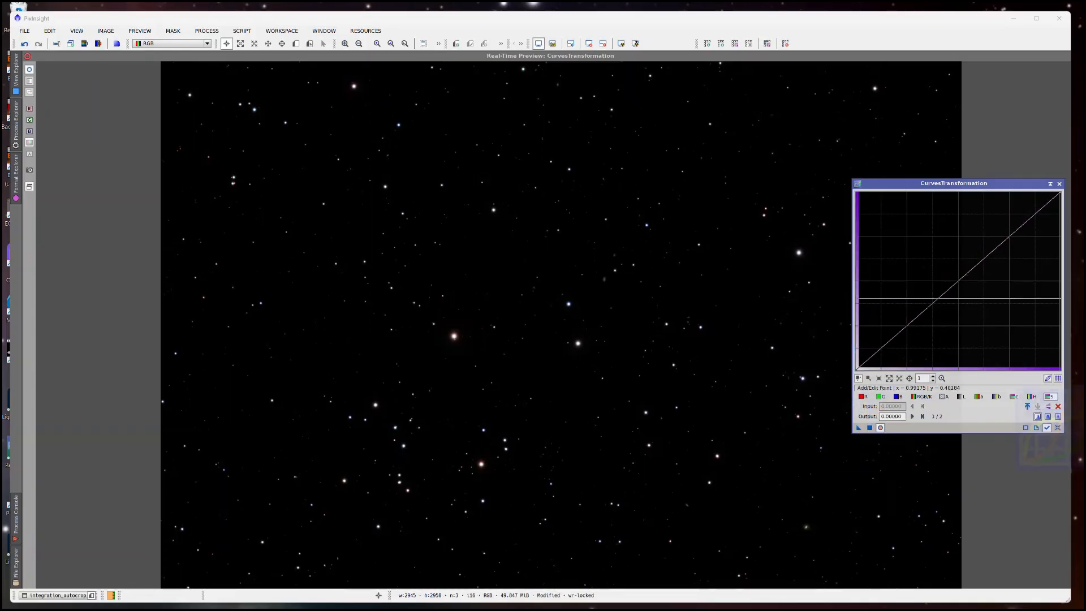
pyautogui.click(1060, 184)
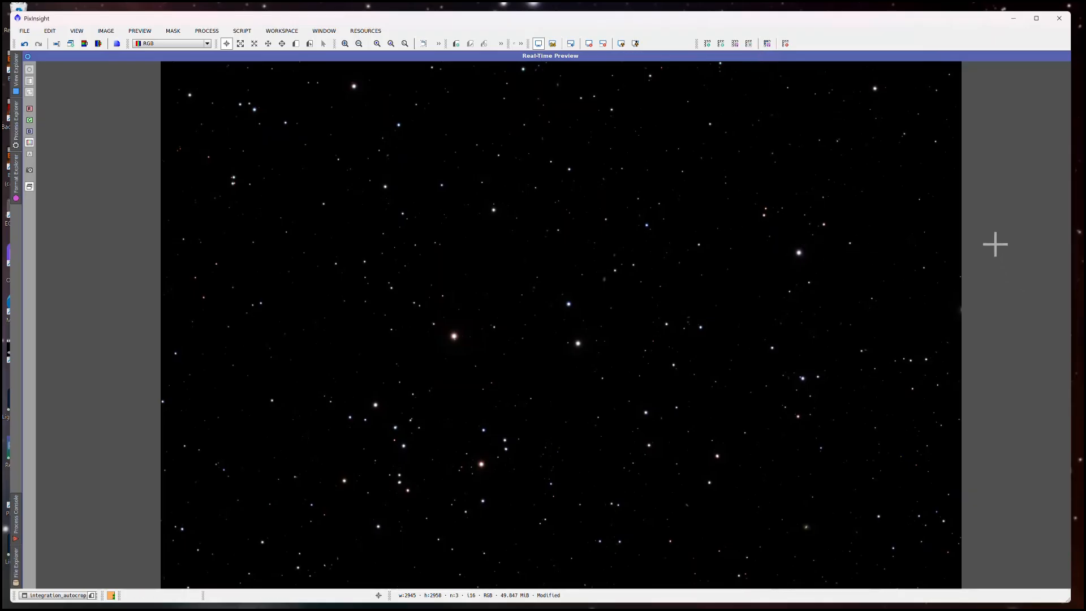
pyautogui.doubleClick(1063, 56)
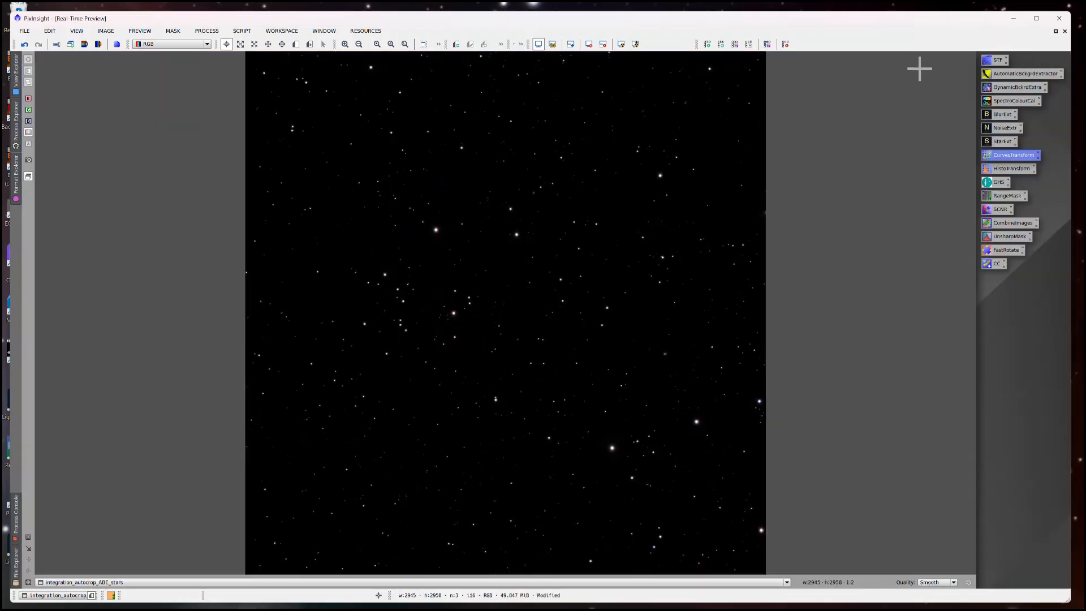
pyautogui.click(1065, 31)
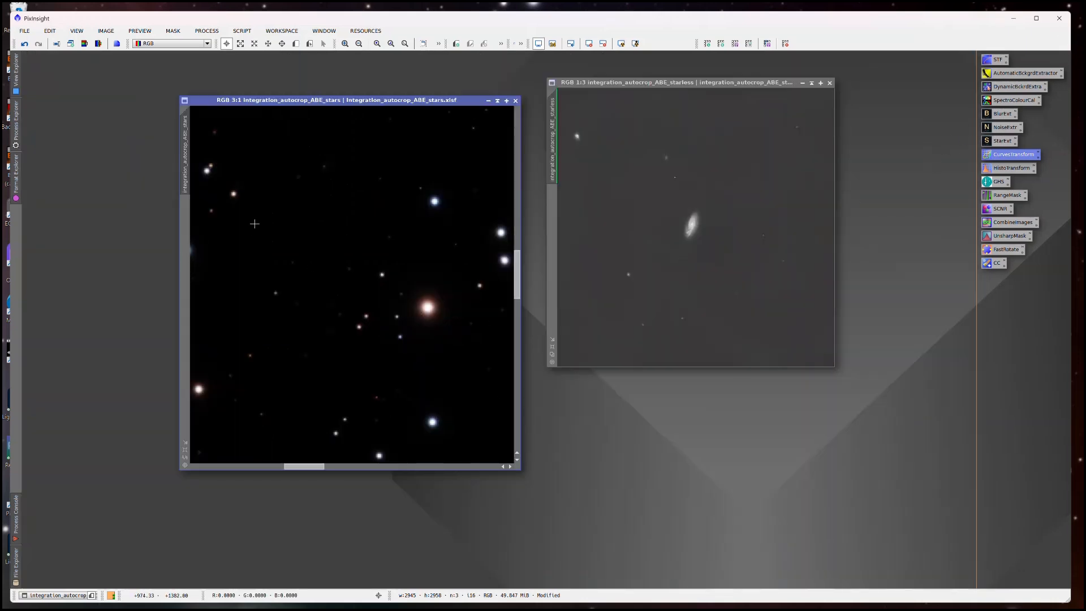
# - Examine the star colors, cores and halos across the stars-only image, both magnified and in full view
pyautogui.scroll(-3, 414, 340)
pyautogui.scroll(-1, 415, 340)
pyautogui.scroll(4, 414, 340)
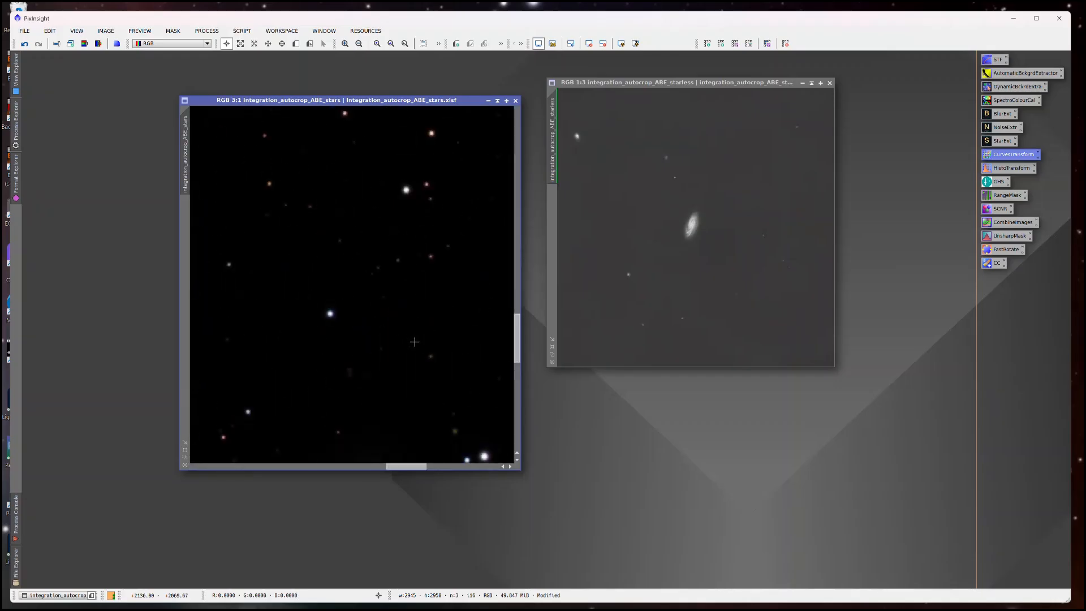
pyautogui.scroll(2, 415, 342)
pyautogui.scroll(-5, 415, 342)
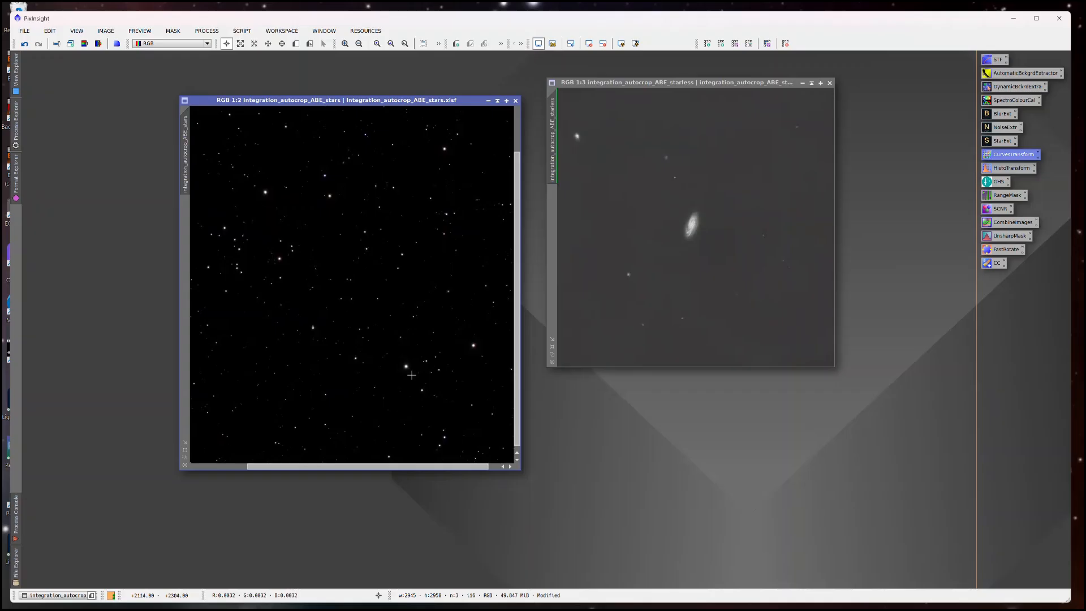
pyautogui.scroll(-1, 411, 375)
pyautogui.scroll(4, 284, 292)
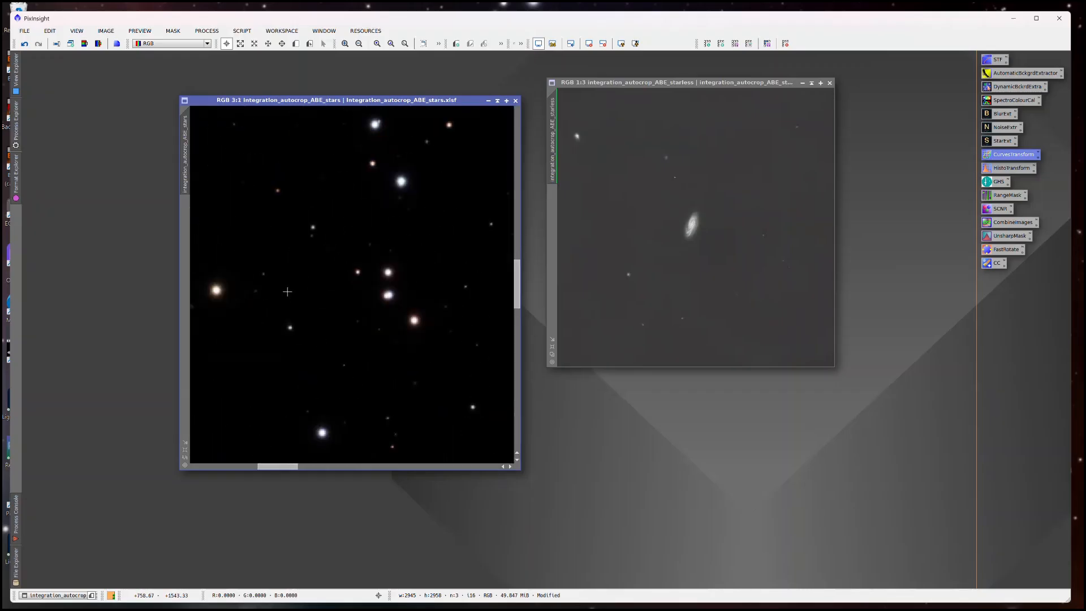
pyautogui.scroll(-3, 288, 291)
pyautogui.scroll(-1, 288, 291)
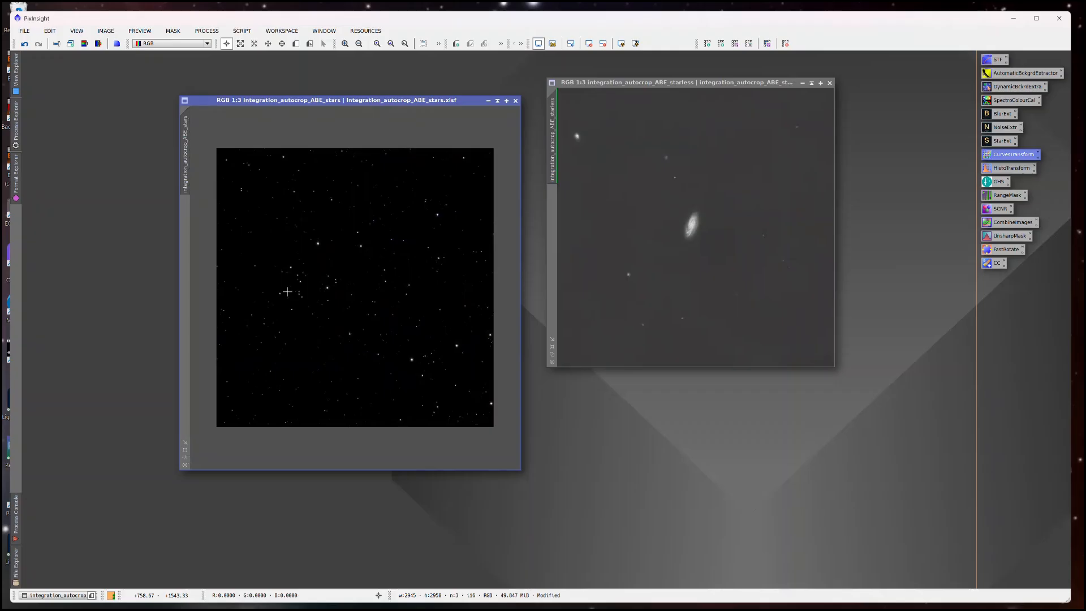
pyautogui.scroll(3, 458, 352)
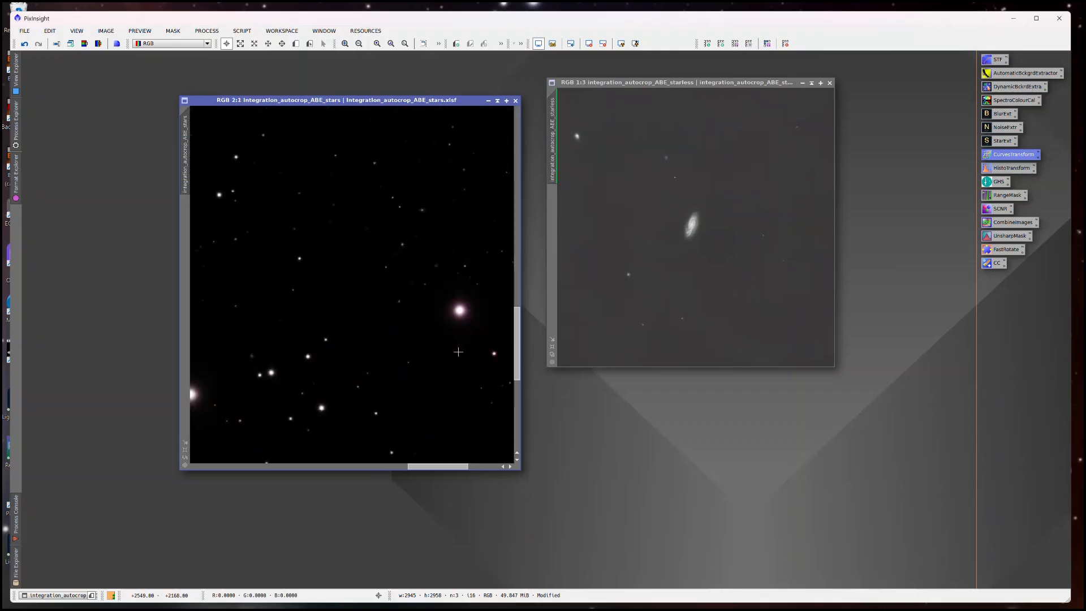
pyautogui.scroll(2, 341, 417)
pyautogui.scroll(-6, 345, 412)
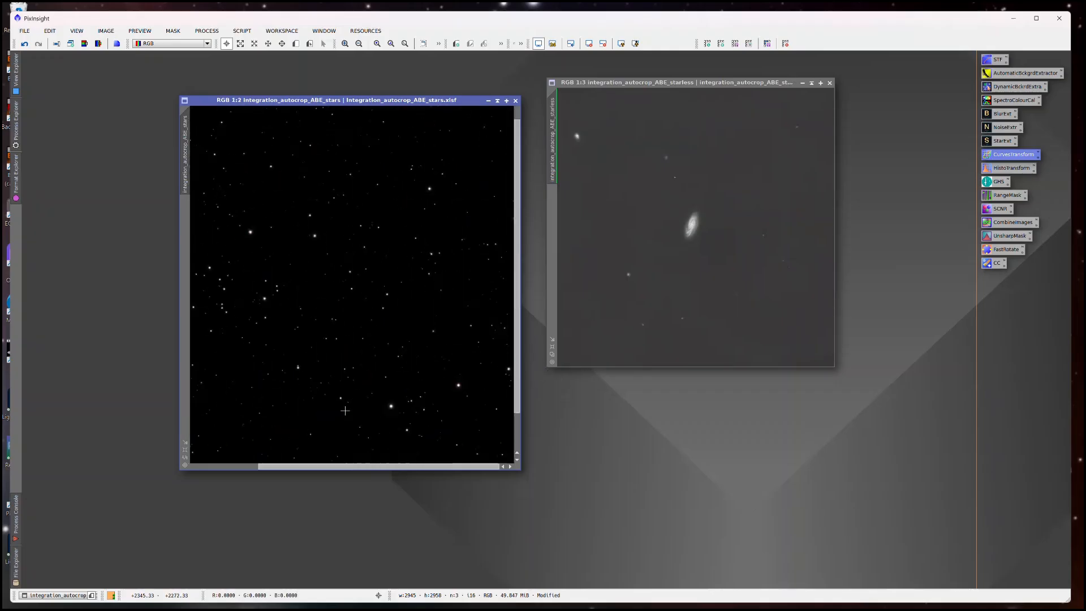
pyautogui.scroll(2, 317, 262)
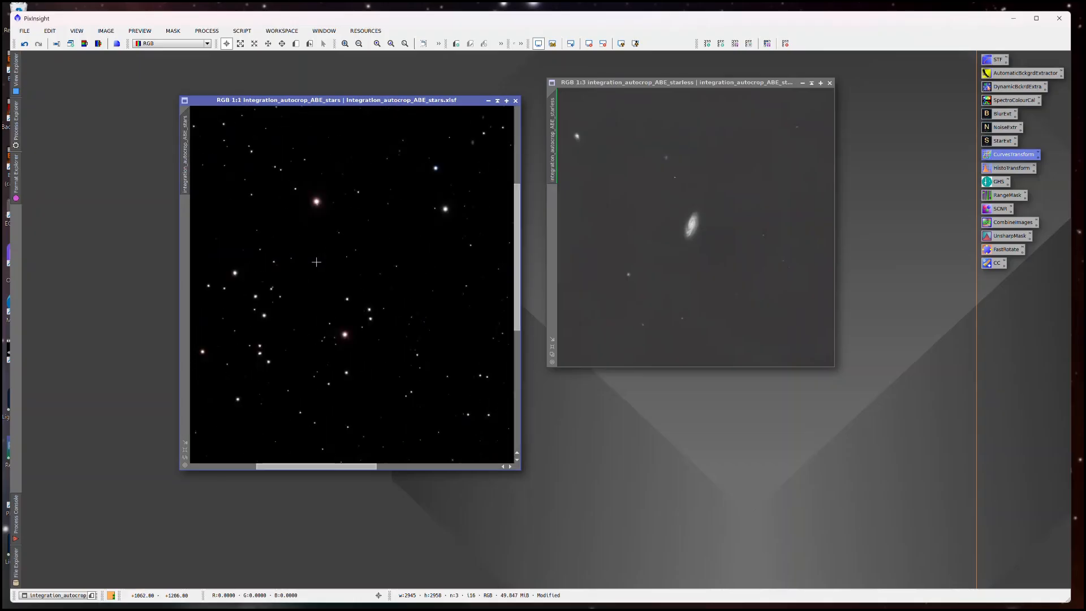
pyautogui.scroll(3, 348, 339)
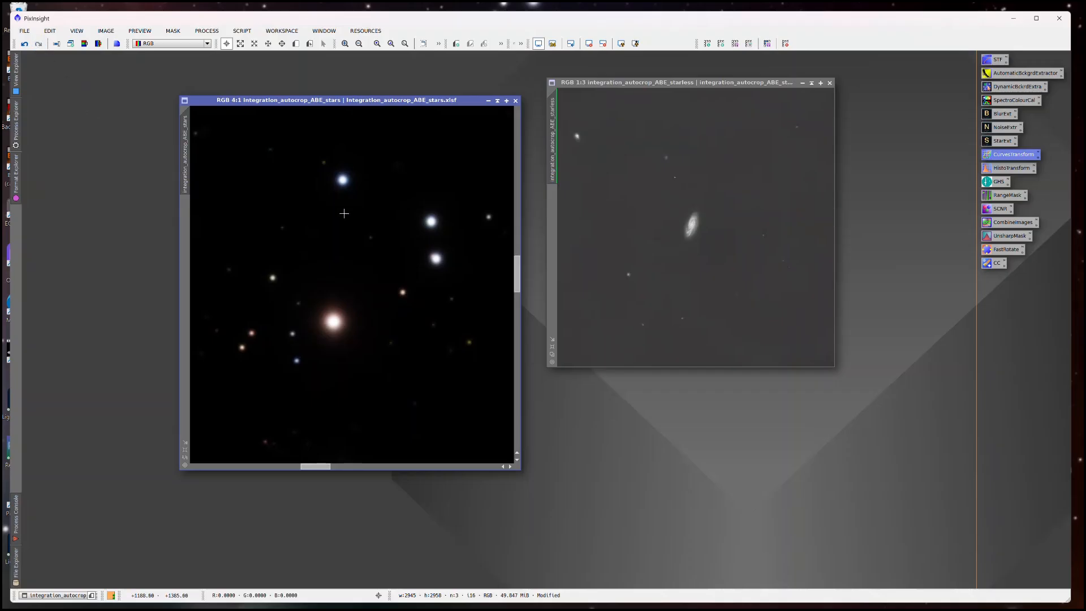
pyautogui.scroll(-5, 344, 213)
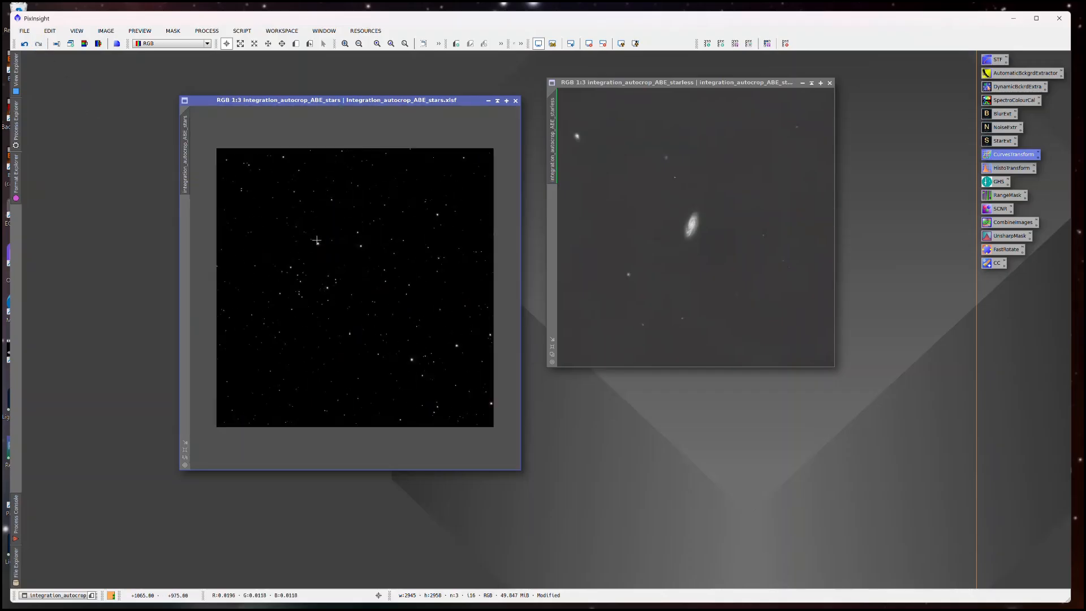
pyautogui.scroll(5, 317, 241)
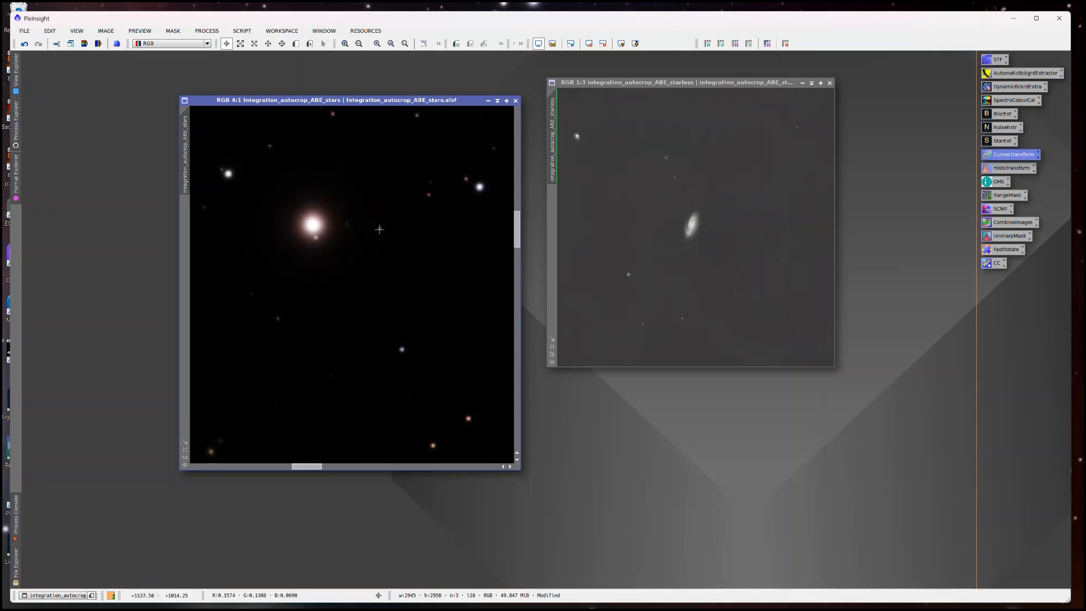
pyautogui.scroll(-3, 450, 256)
pyautogui.scroll(-1, 450, 257)
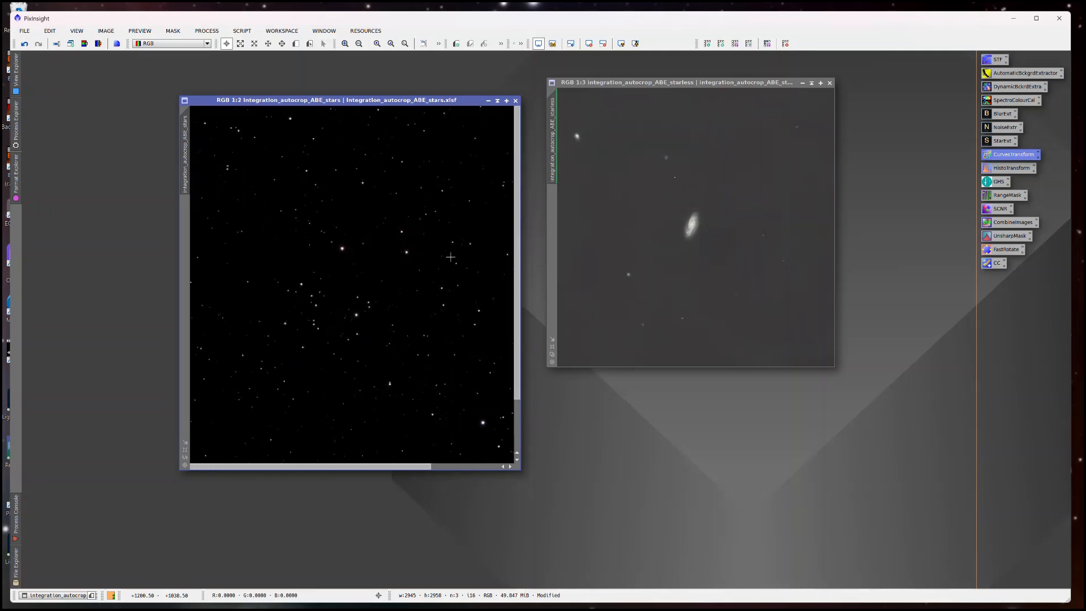
pyautogui.scroll(-1, 450, 257)
# - Rename the stars-only image's identifier to stars
pyautogui.moveTo(235, 97); pyautogui.dragTo(238, 99)
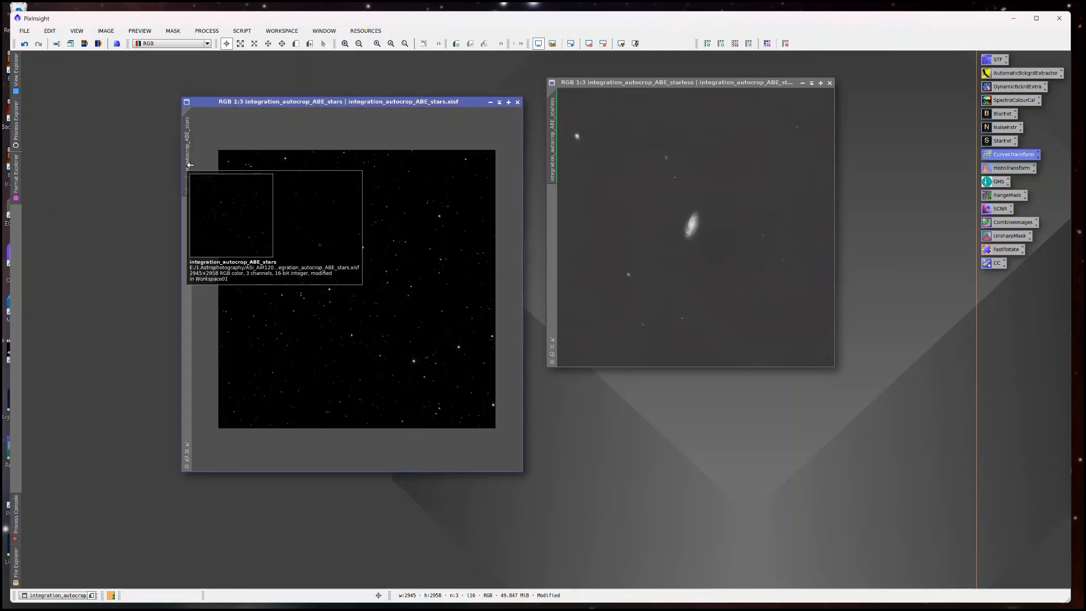
pyautogui.doubleClick(188, 167)
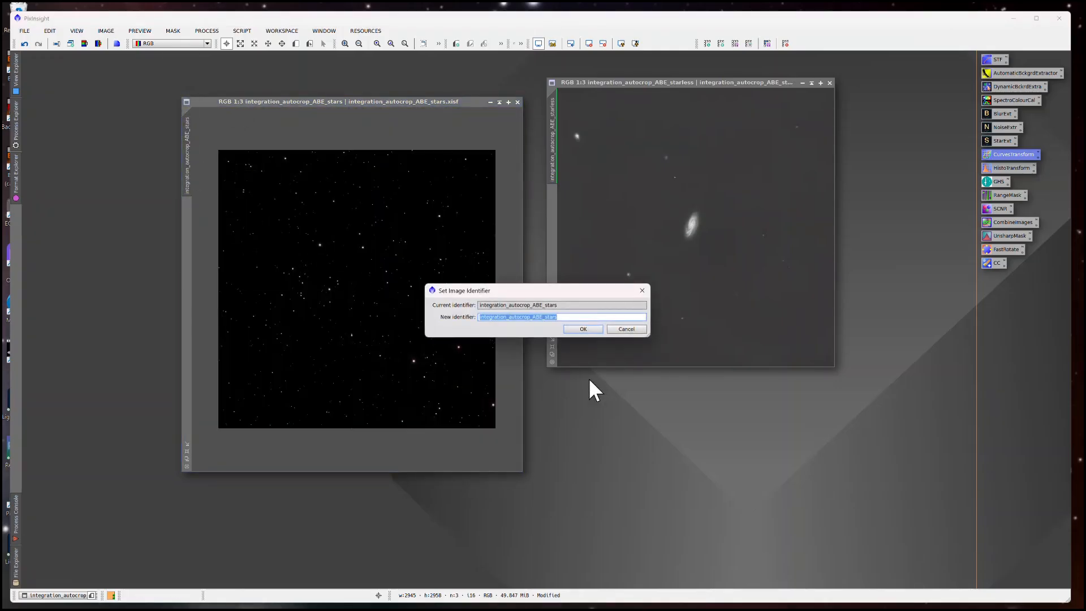
pyautogui.write('st')
pyautogui.click(583, 329)
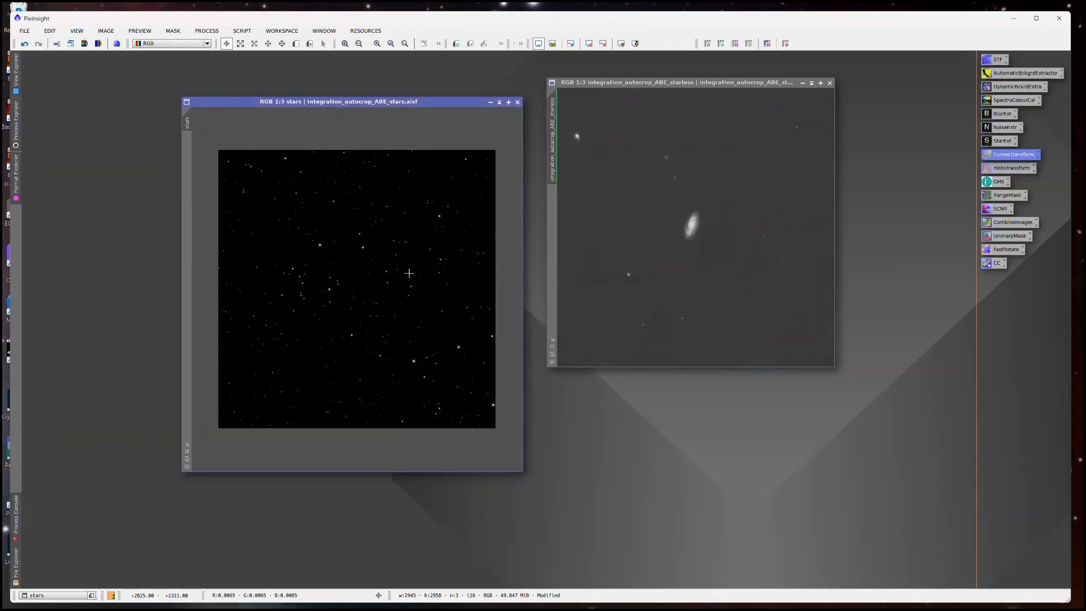
pyautogui.moveTo(279, 101); pyautogui.dragTo(278, 106)
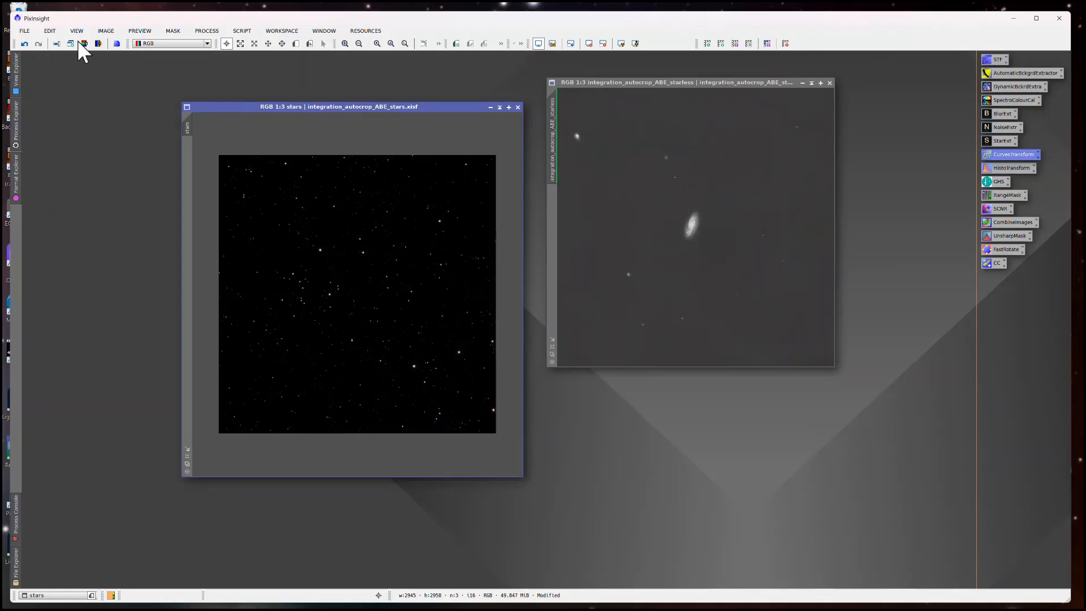
# - Save the stars image as a TIFF file named stars in the NGC908_1 folder
pyautogui.click(25, 30)
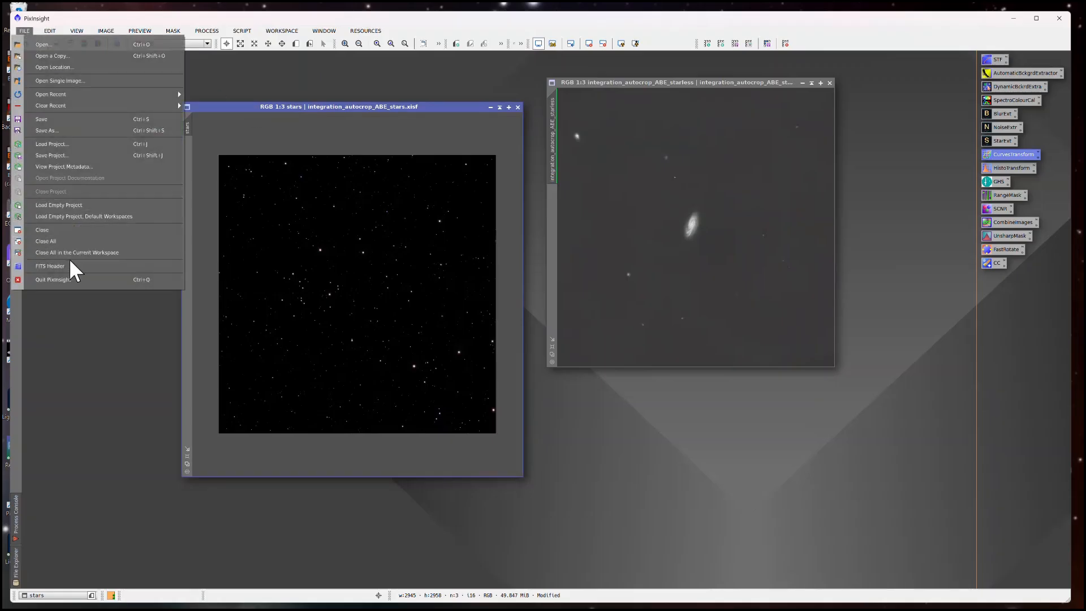
pyautogui.click(70, 129)
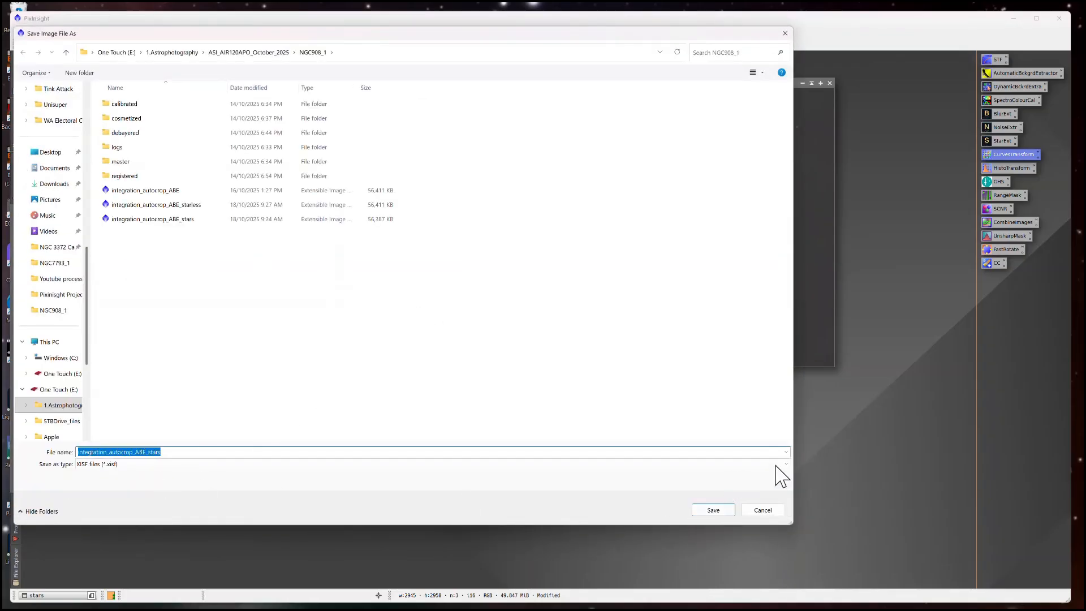
pyautogui.click(786, 465)
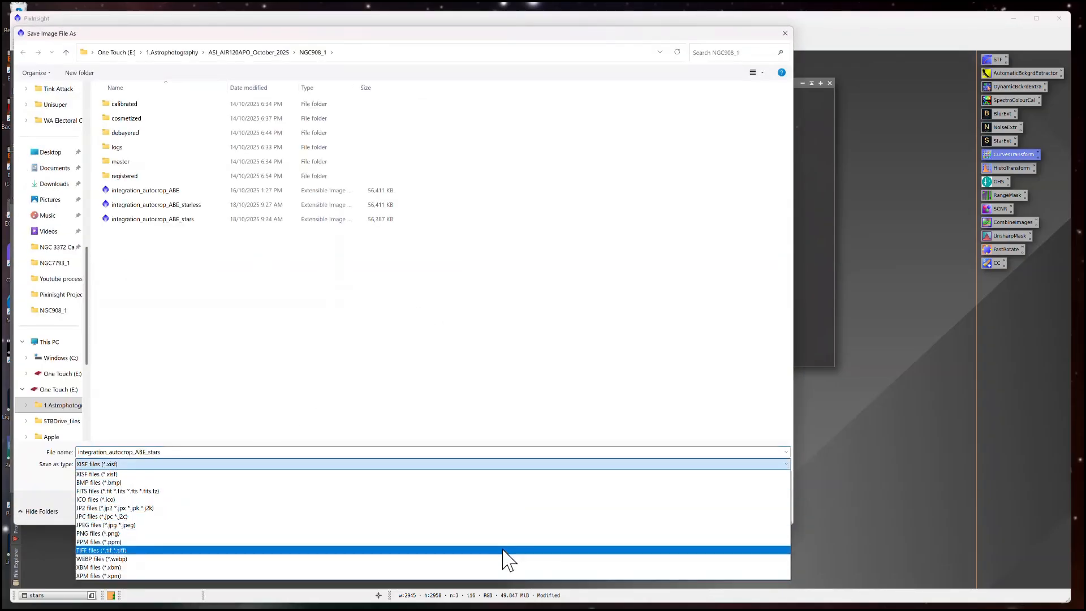
pyautogui.click(503, 550)
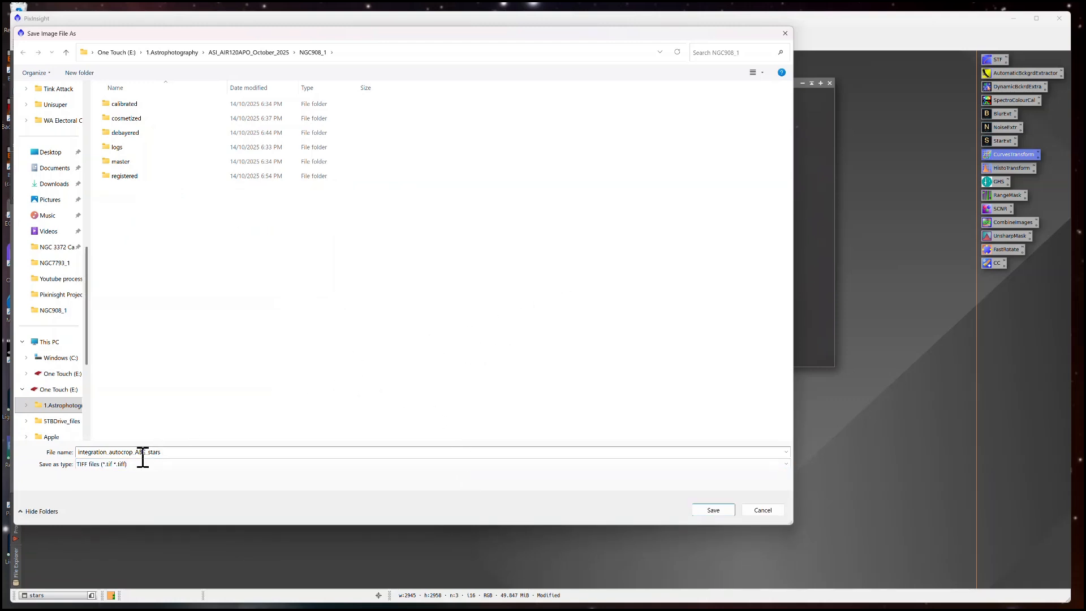
pyautogui.click(781, 468)
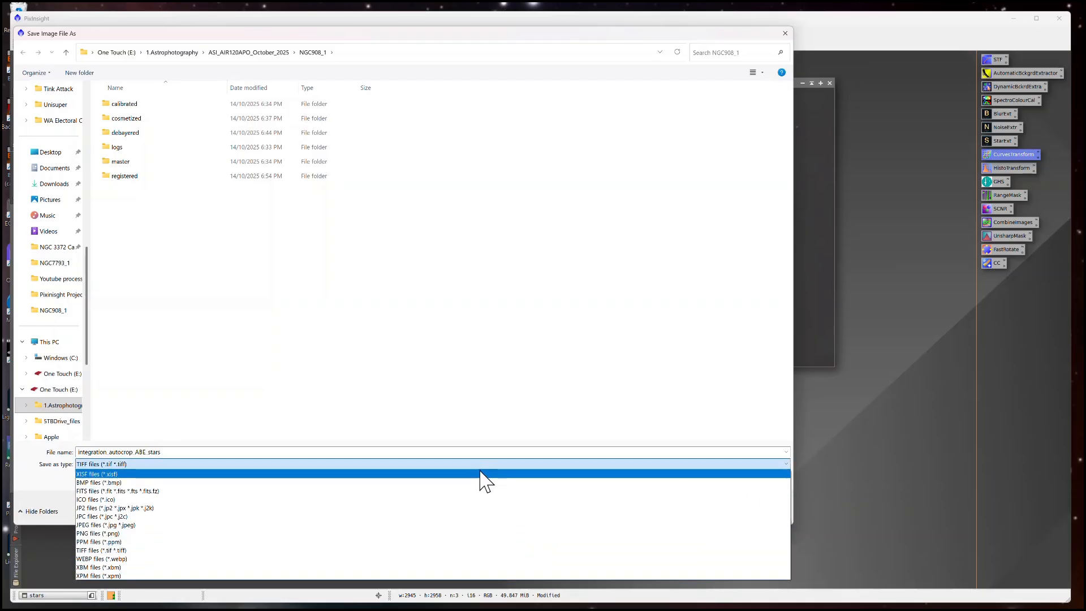
pyautogui.click(379, 550)
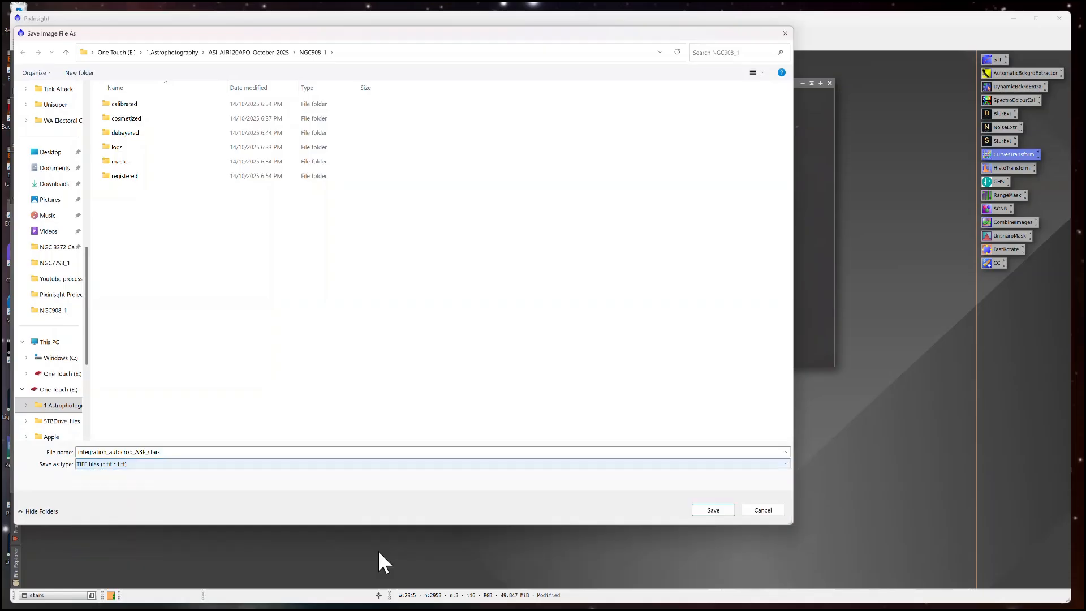
pyautogui.doubleClick(166, 451)
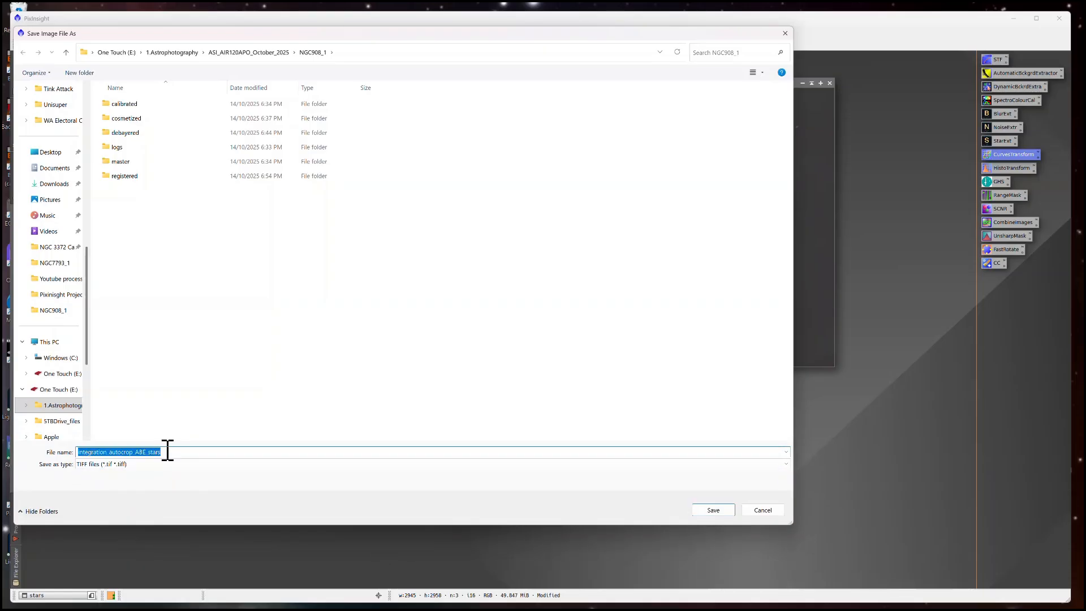
pyautogui.write('sta')
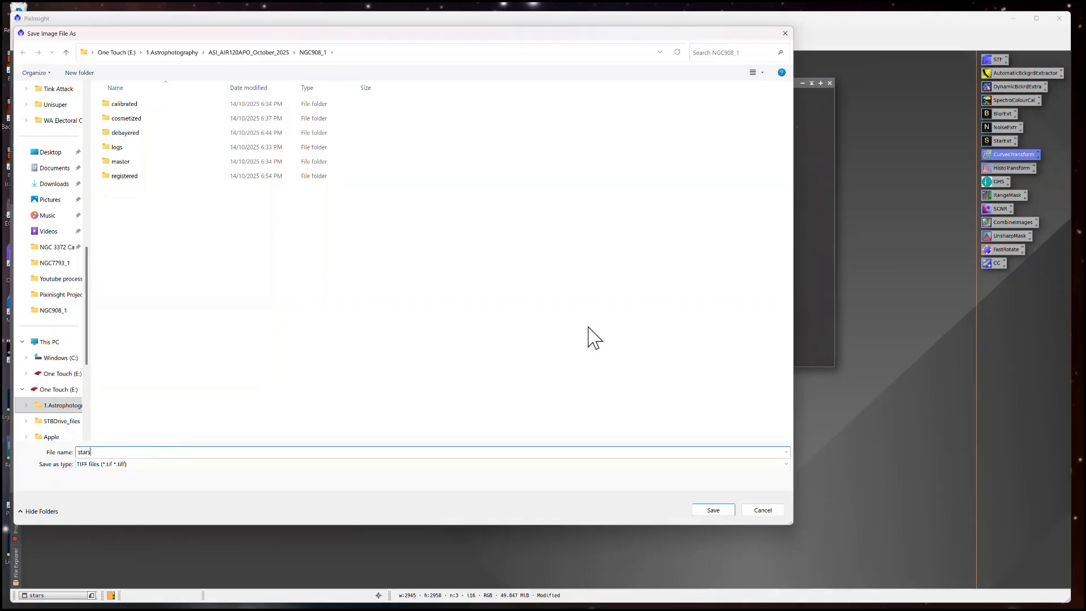
pyautogui.click(714, 510)
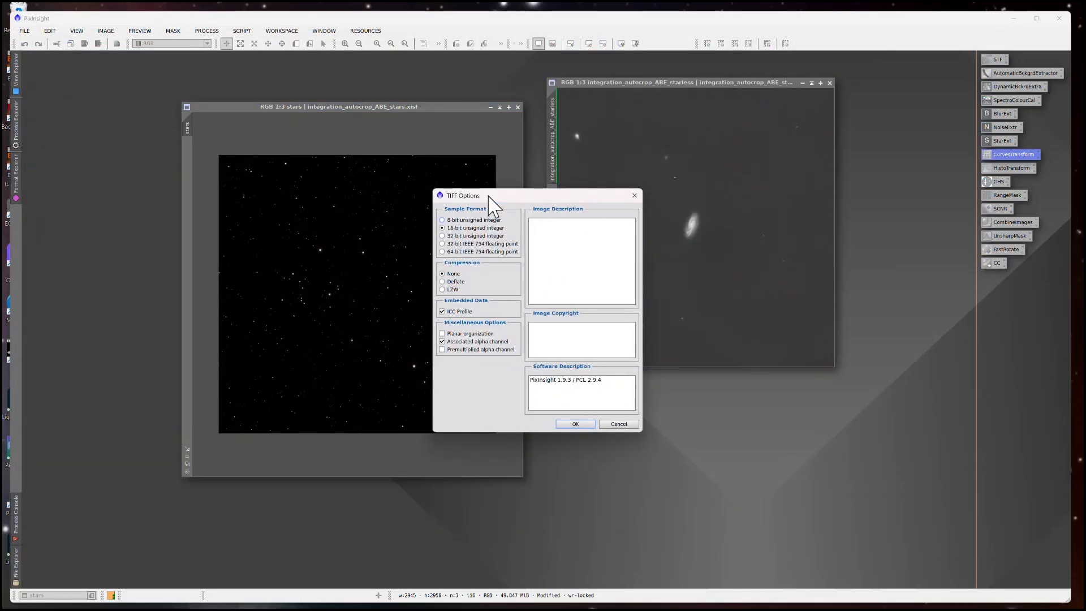
# - Accept the TIFF options with 16-bit unsigned integer samples, no compression and an embedded ICC profile
pyautogui.moveTo(488, 196); pyautogui.dragTo(473, 195)
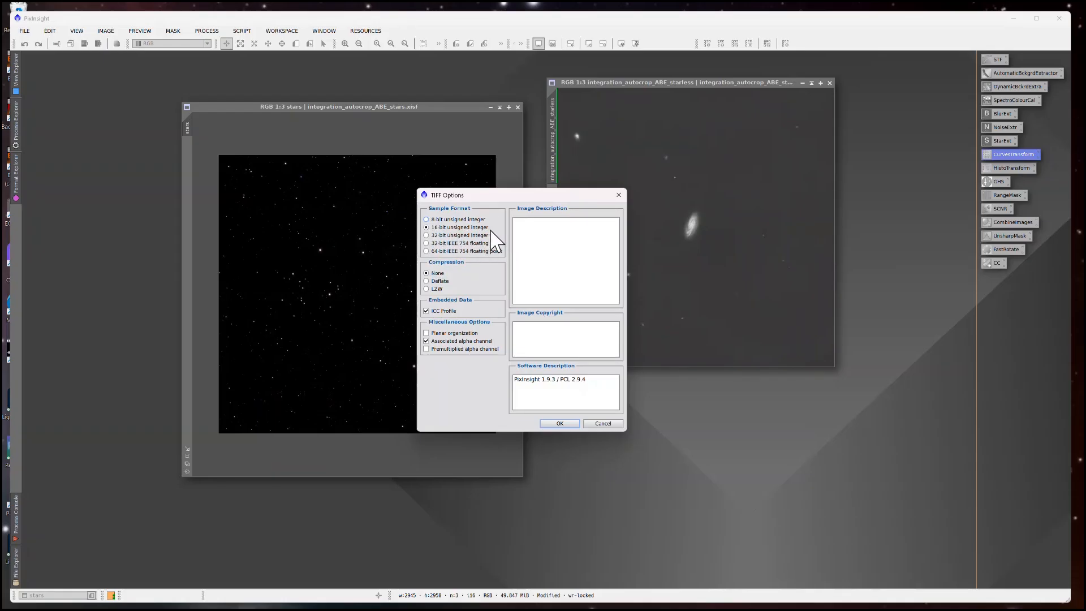
pyautogui.moveTo(521, 198); pyautogui.dragTo(519, 193)
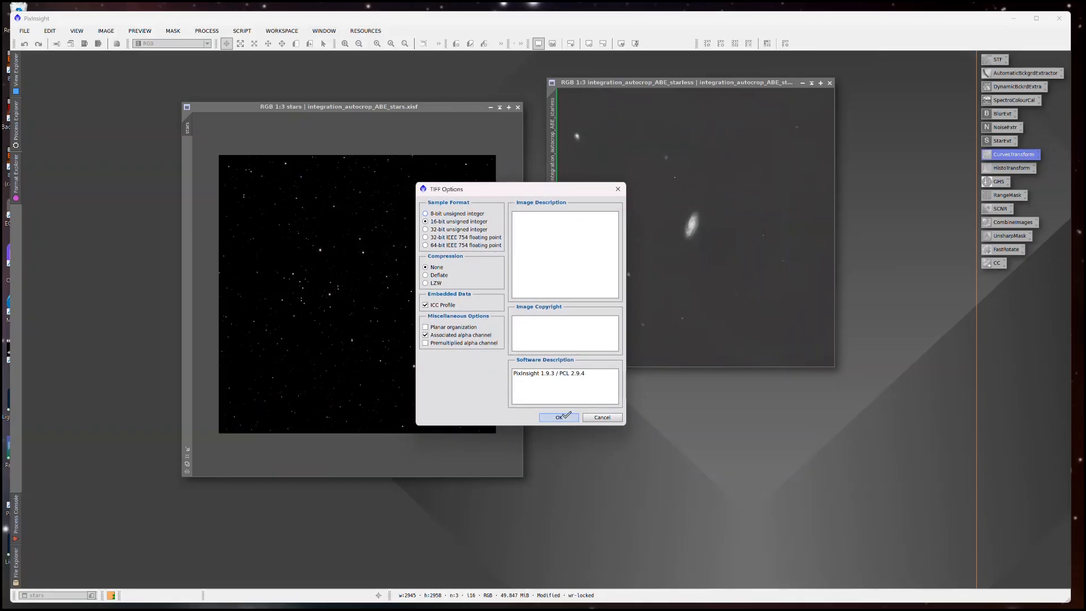
pyautogui.click(559, 417)
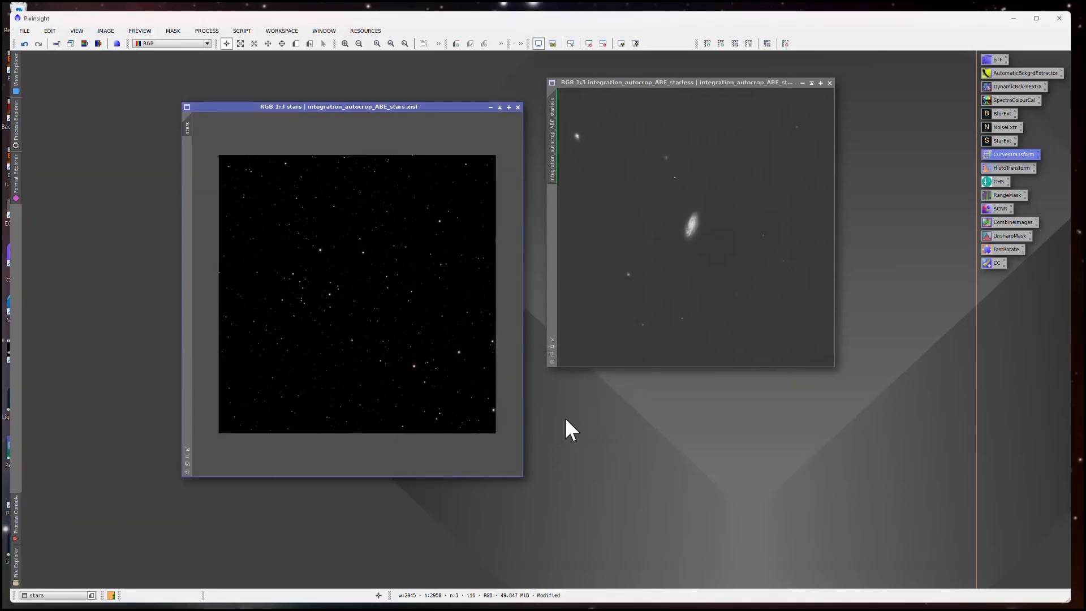
# - Collapse the stars image to its title bar in the workspace corner and bring the starless image nearer the centre
pyautogui.moveTo(446, 106); pyautogui.dragTo(342, 81)
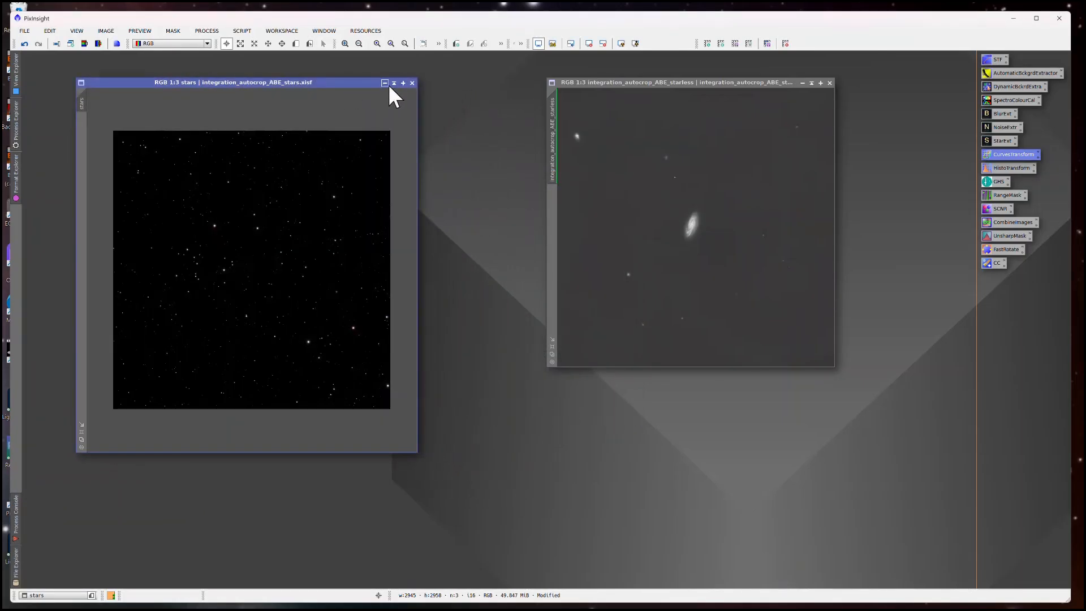
pyautogui.click(394, 83)
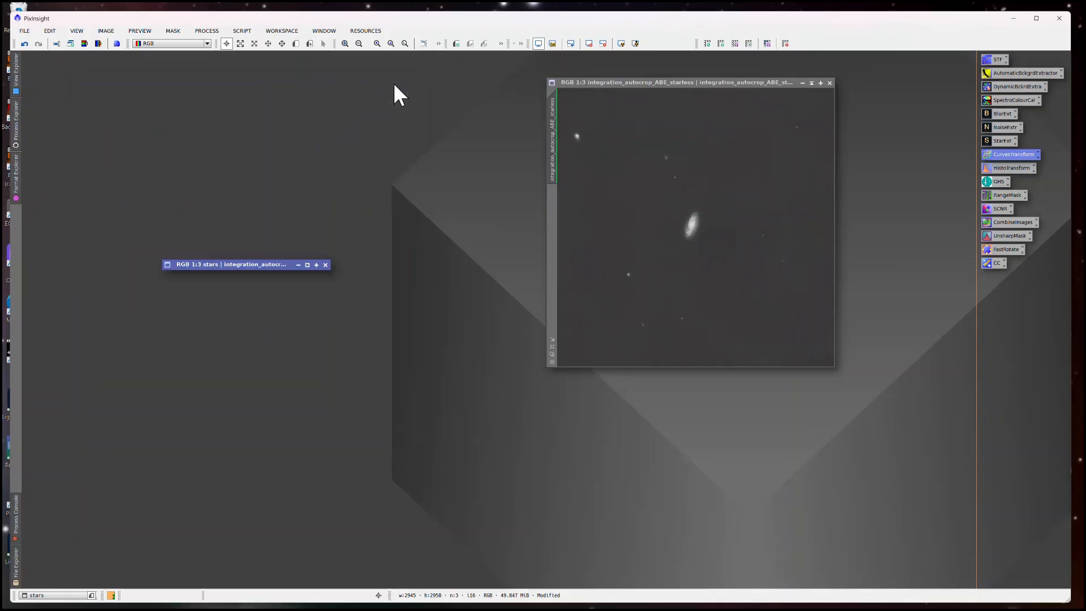
pyautogui.moveTo(240, 259); pyautogui.dragTo(132, 70)
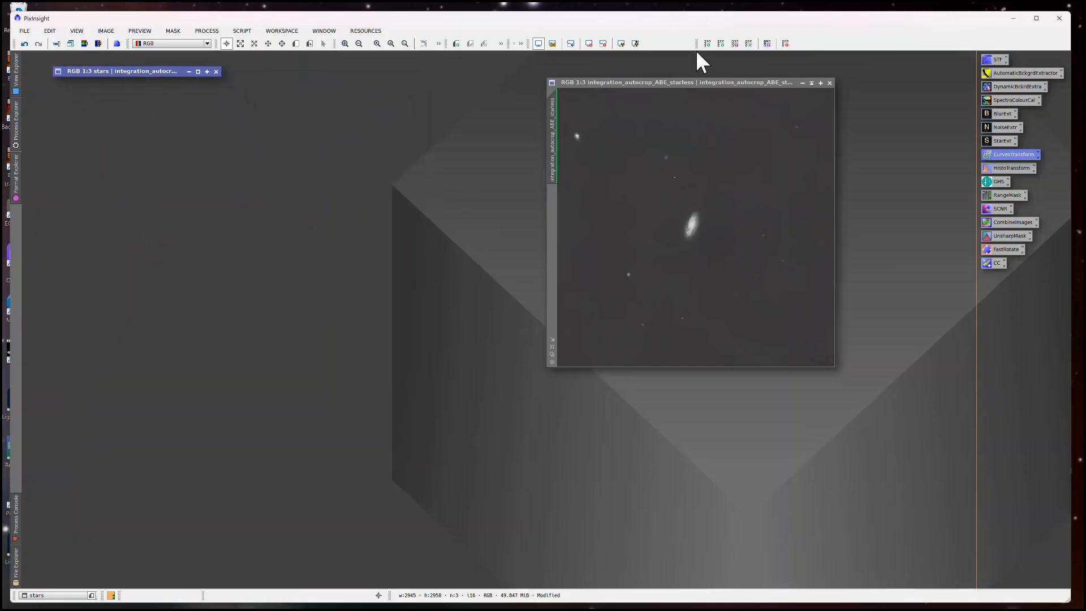
pyautogui.moveTo(702, 83); pyautogui.dragTo(560, 152)
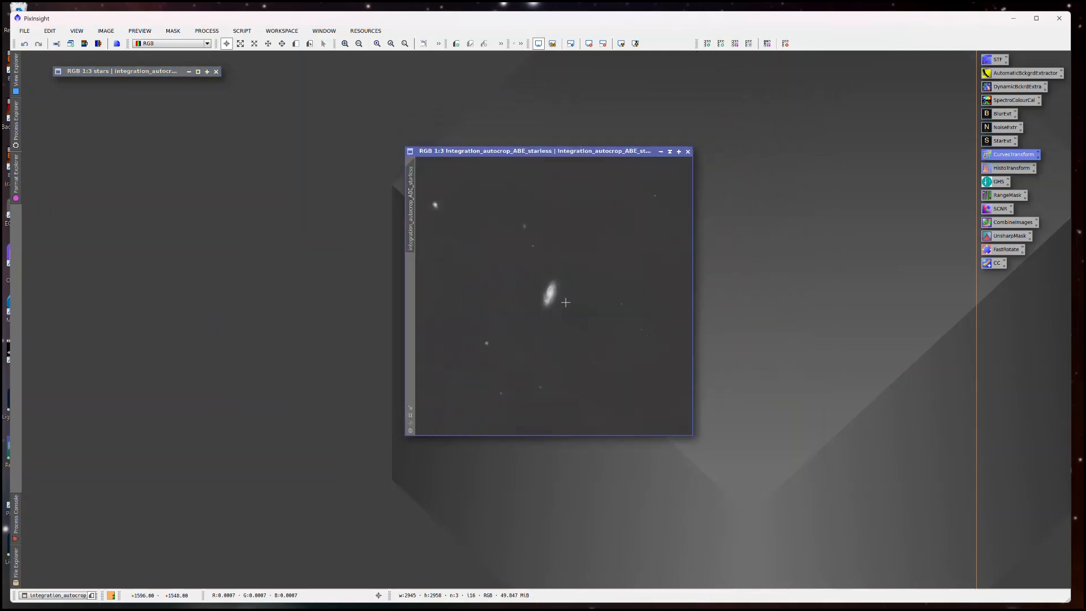
pyautogui.moveTo(584, 151); pyautogui.dragTo(490, 111)
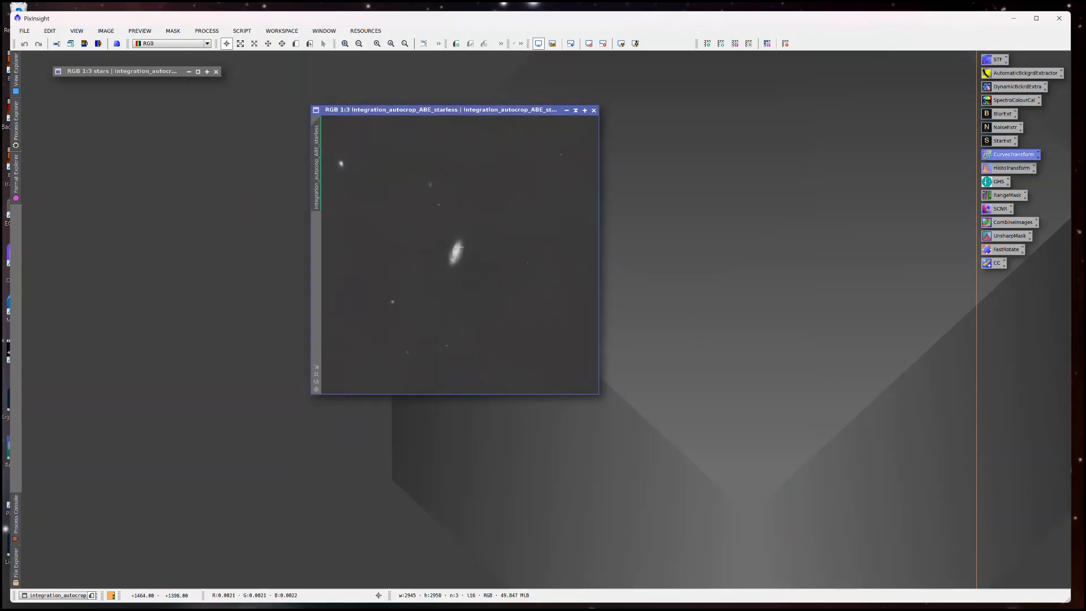
# - Examine the galaxy's core, spiral arms and surrounding background in the starless image, both magnified and in full view
pyautogui.scroll(5, 449, 251)
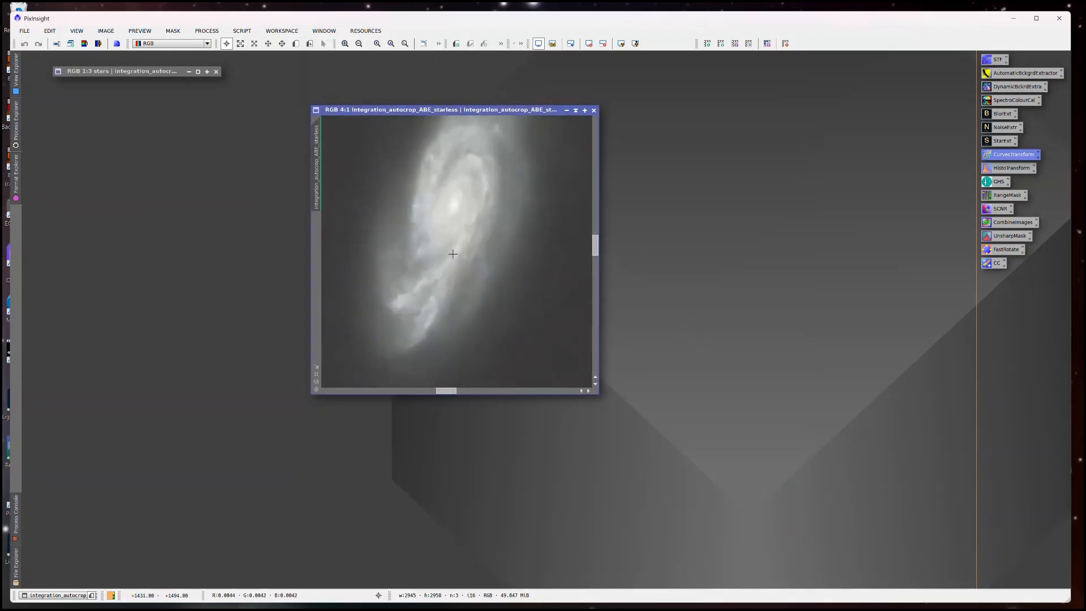
pyautogui.scroll(-4, 453, 254)
pyautogui.scroll(3, 452, 254)
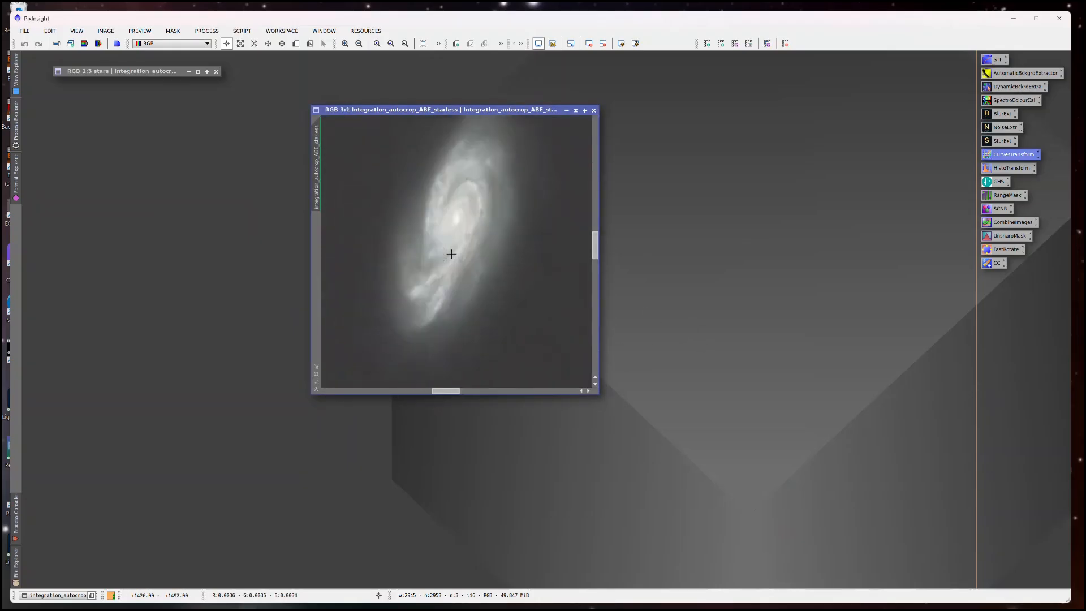
pyautogui.scroll(1, 451, 254)
pyautogui.scroll(-2, 451, 254)
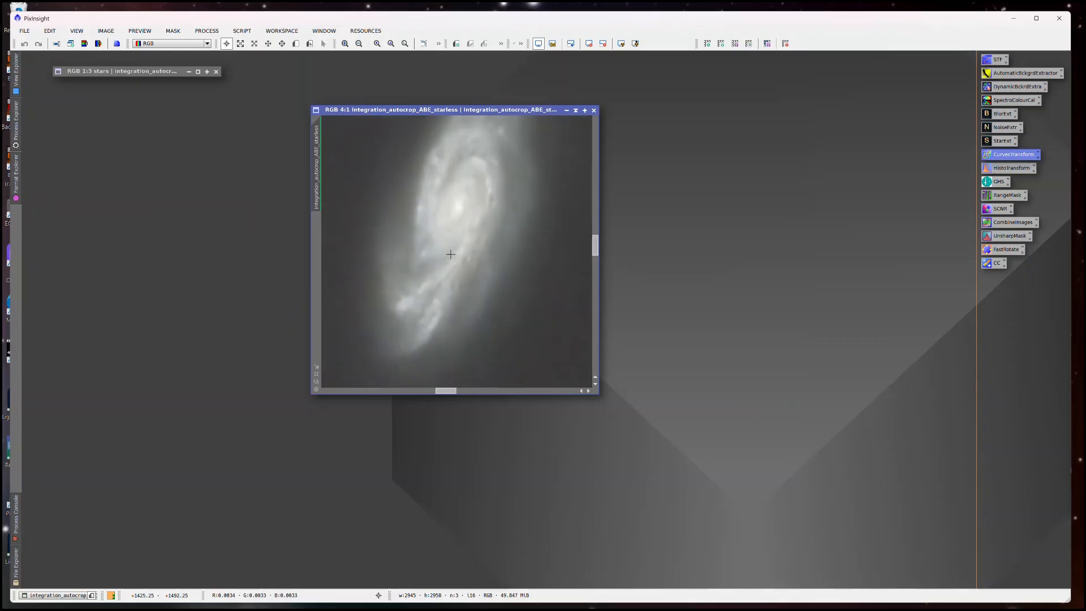
pyautogui.scroll(-1, 438, 248)
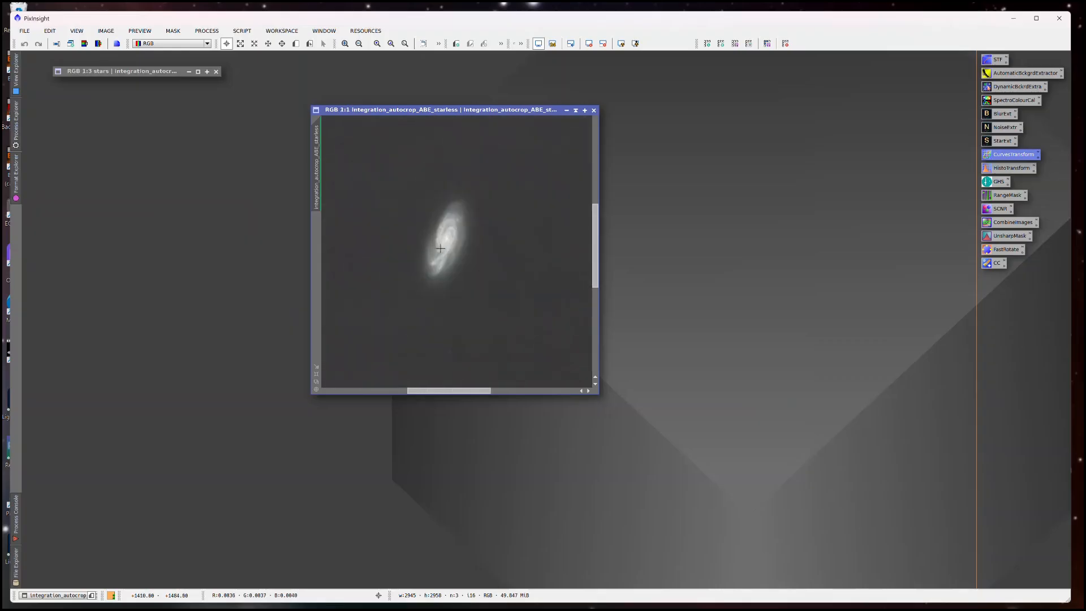
pyautogui.scroll(1, 448, 249)
pyautogui.scroll(-3, 447, 250)
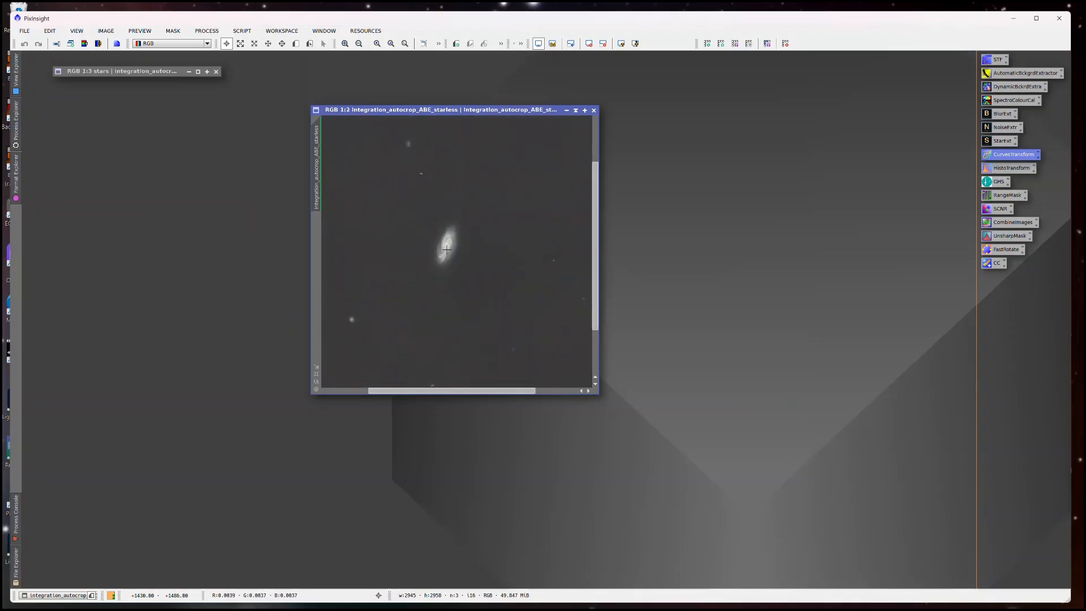
pyautogui.scroll(2, 446, 250)
pyautogui.scroll(-2, 446, 249)
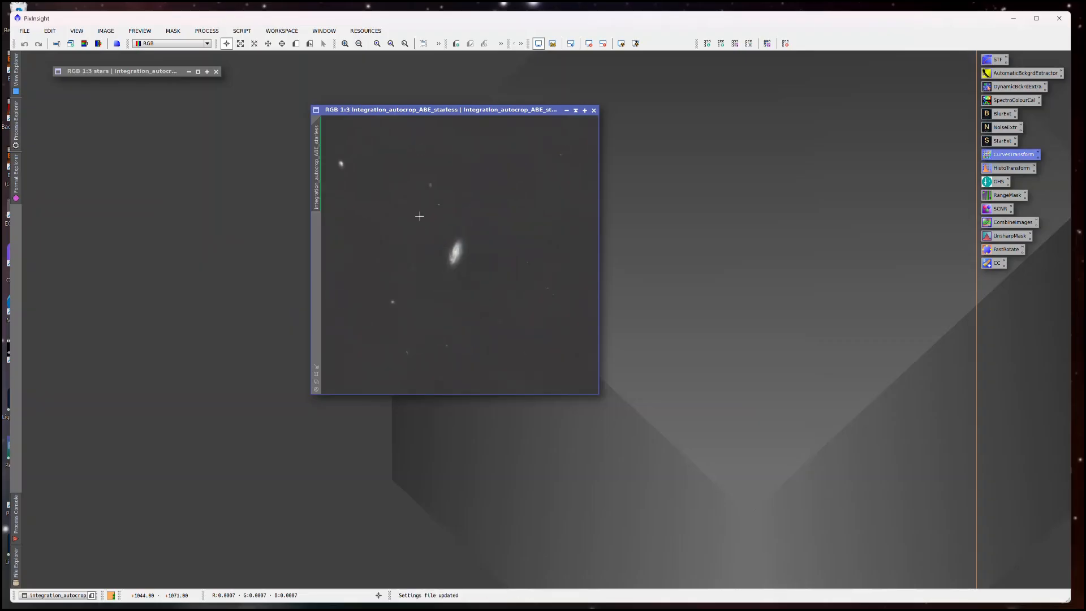
# - Open ScreenTransferFunction below the starless image and make it track that view
pyautogui.moveTo(457, 111)
pyautogui.mouseDown()
pyautogui.moveTo(498, 107)
pyautogui.moveTo(484, 94)
pyautogui.moveTo(450, 97)
pyautogui.mouseUp()
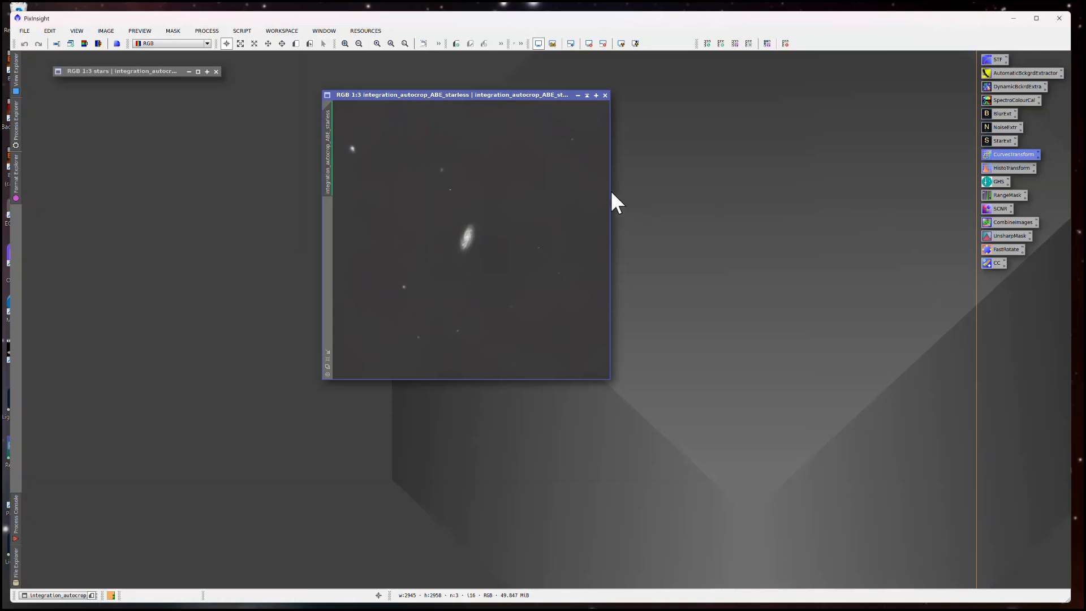
pyautogui.moveTo(516, 95); pyautogui.dragTo(506, 100)
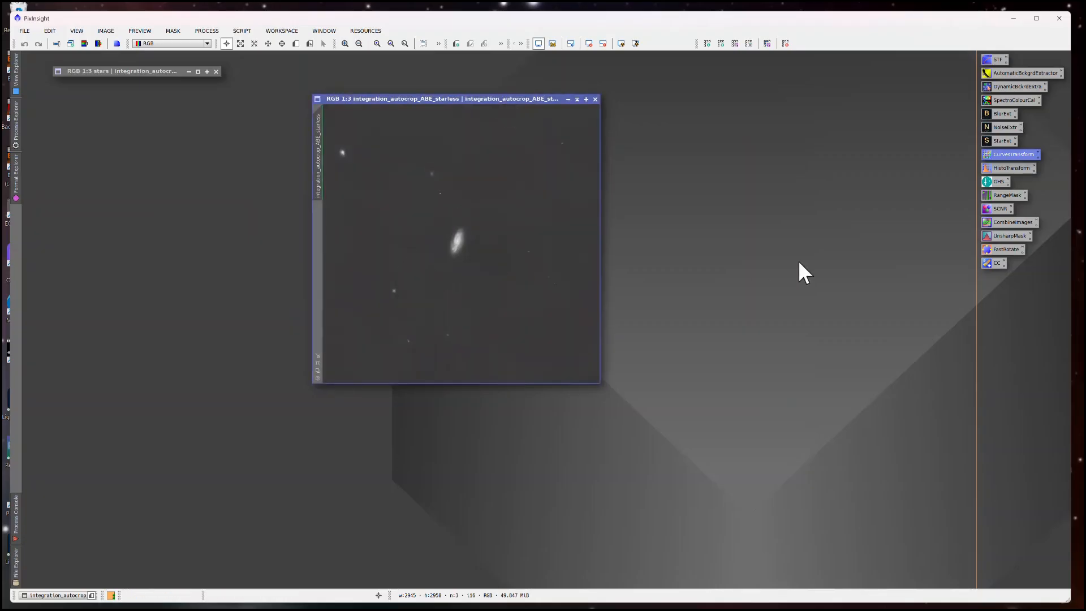
pyautogui.doubleClick(994, 61)
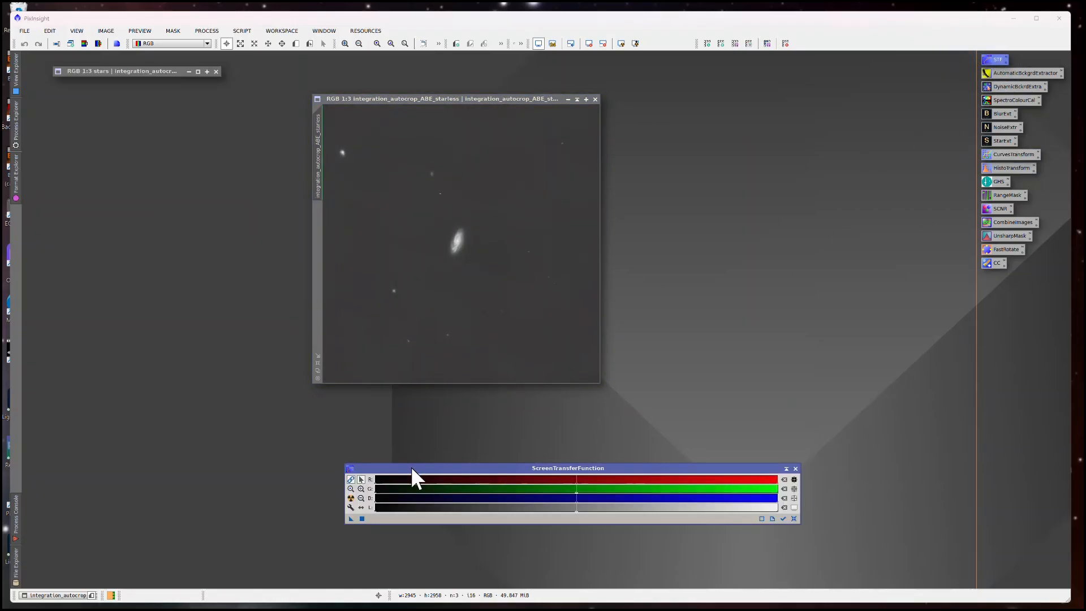
pyautogui.moveTo(413, 469); pyautogui.dragTo(388, 468)
pyautogui.click(759, 518)
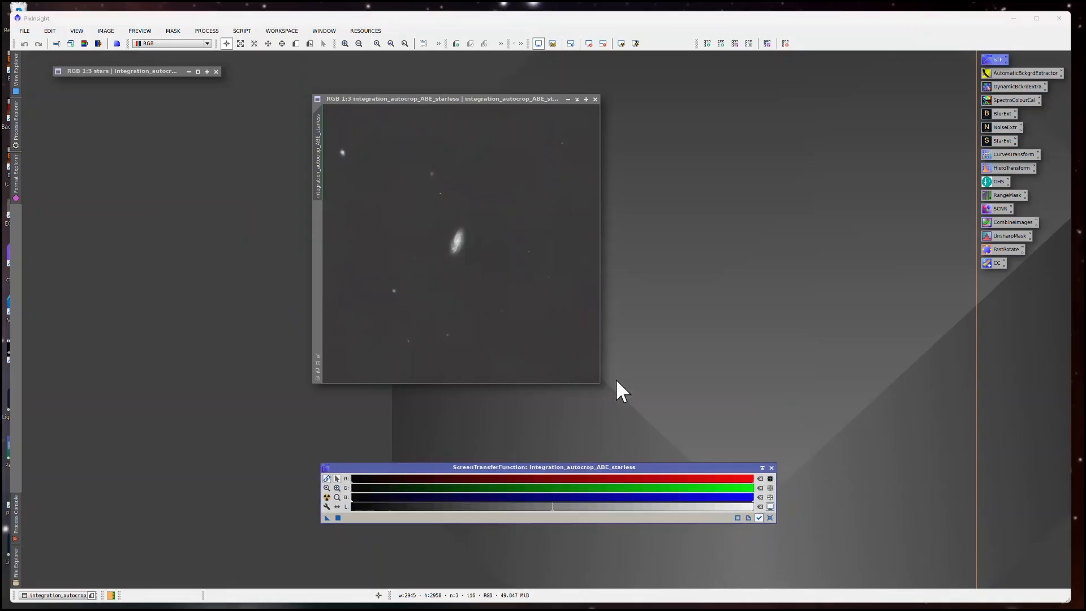
pyautogui.click(450, 100)
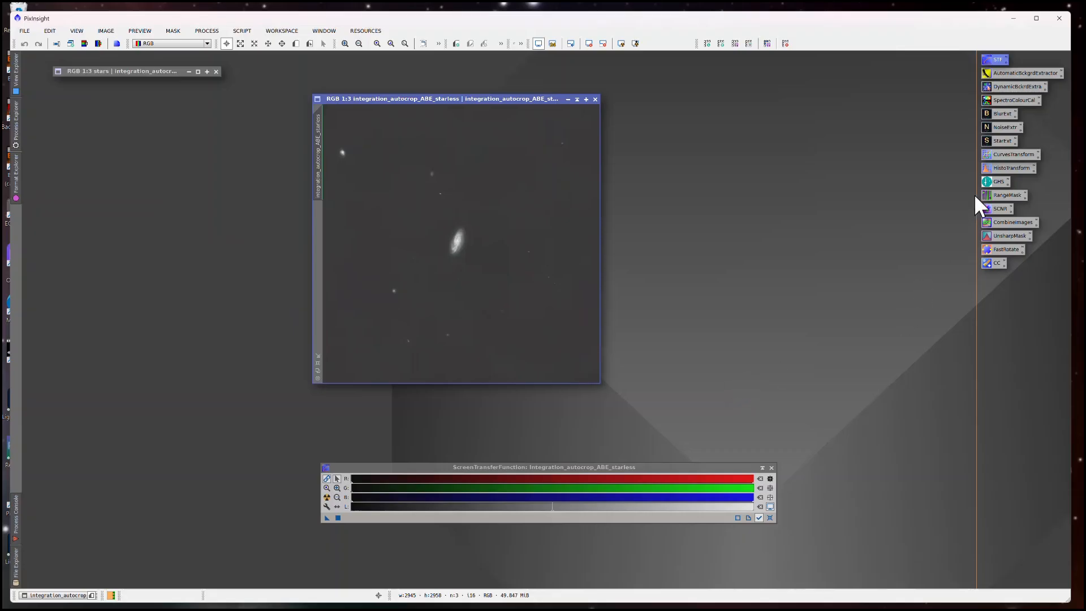
# - Open HistogramTransformation beside the starless image, load the screen stretch into it from ScreenTransferFunction, and make it track the view
pyautogui.doubleClick(1003, 168)
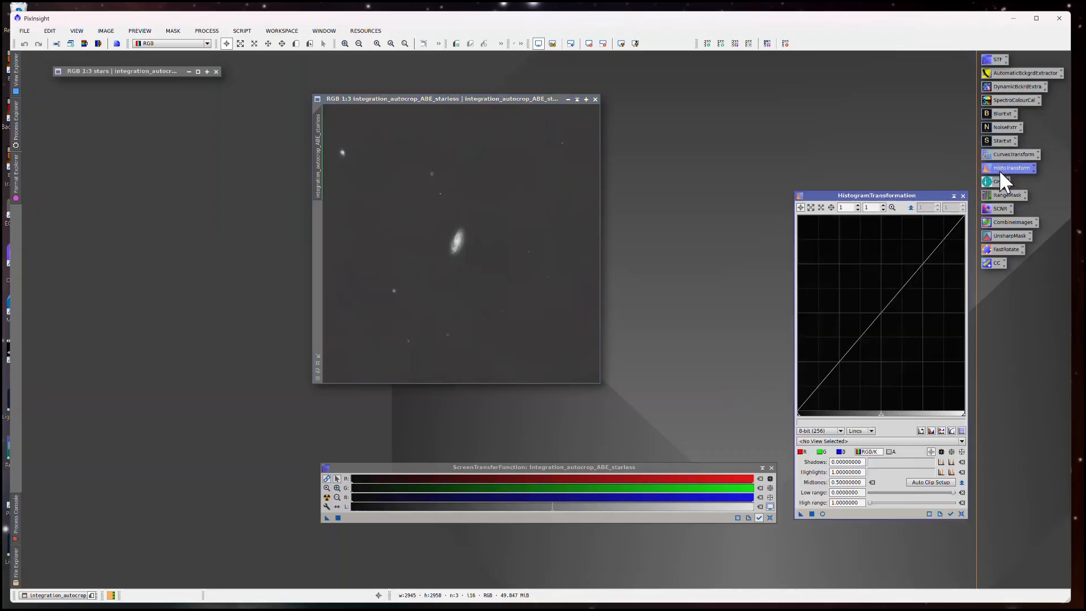
pyautogui.moveTo(926, 197); pyautogui.dragTo(766, 93)
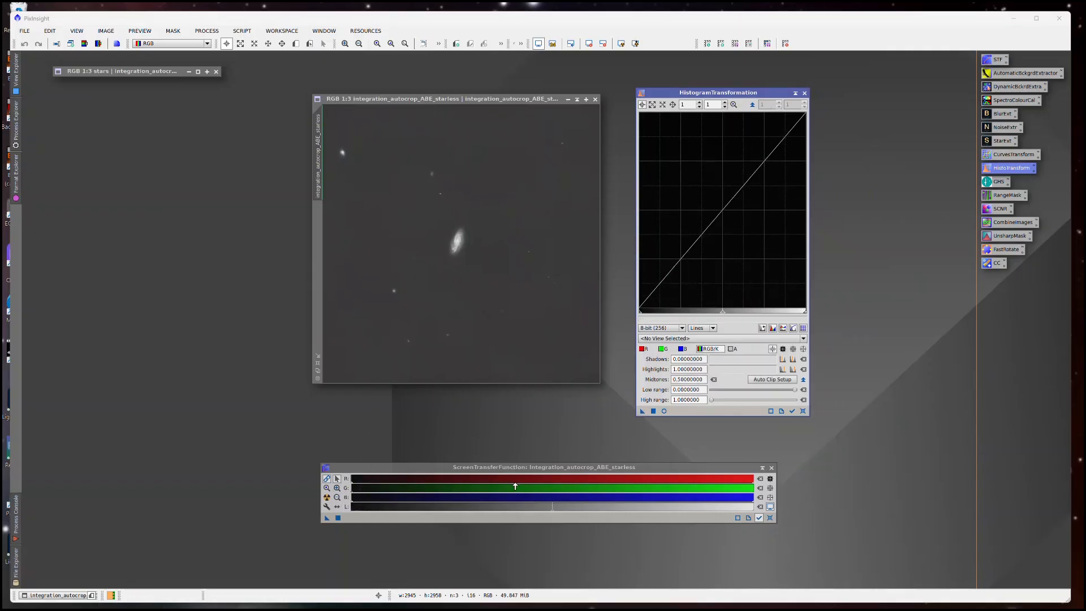
pyautogui.click(325, 519)
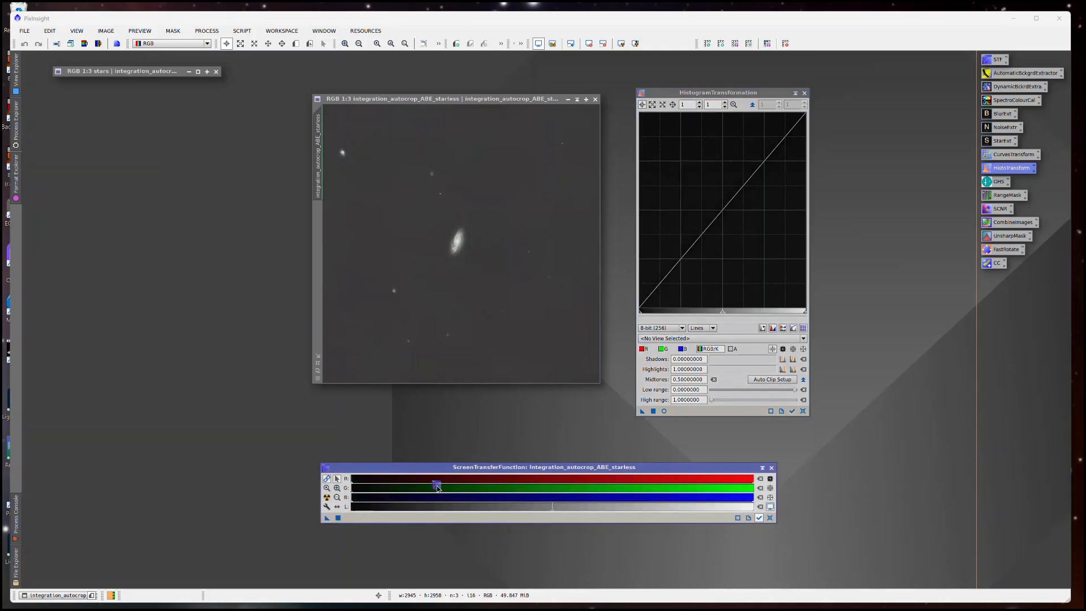
pyautogui.moveTo(501, 472); pyautogui.dragTo(681, 416)
pyautogui.moveTo(681, 415); pyautogui.dragTo(680, 411)
pyautogui.click(793, 410)
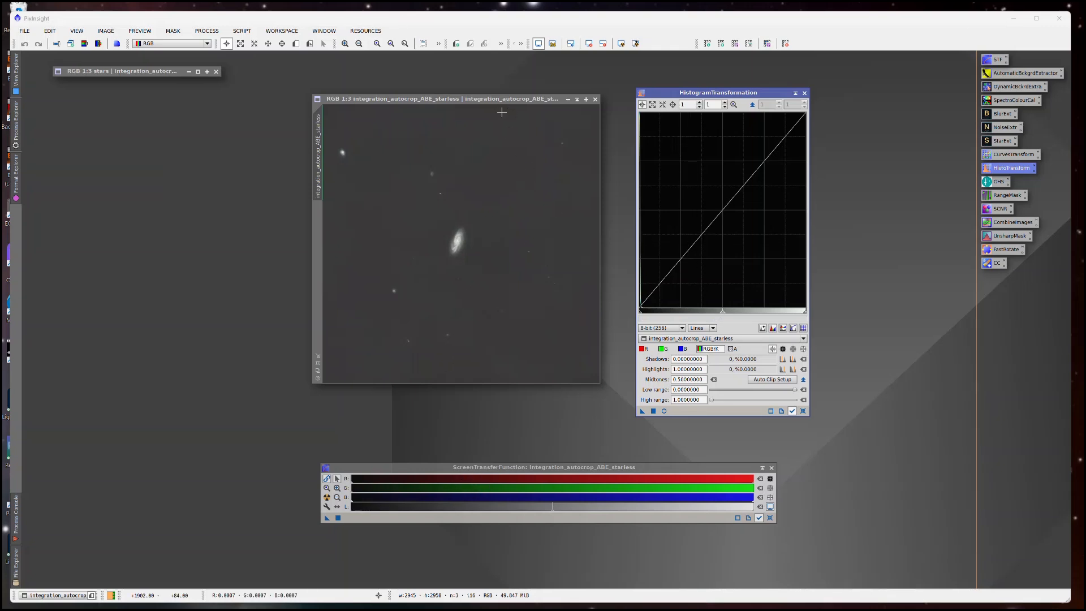
# - Apply the histogram stretch permanently to the starless image and reset its screen stretch
pyautogui.click(653, 411)
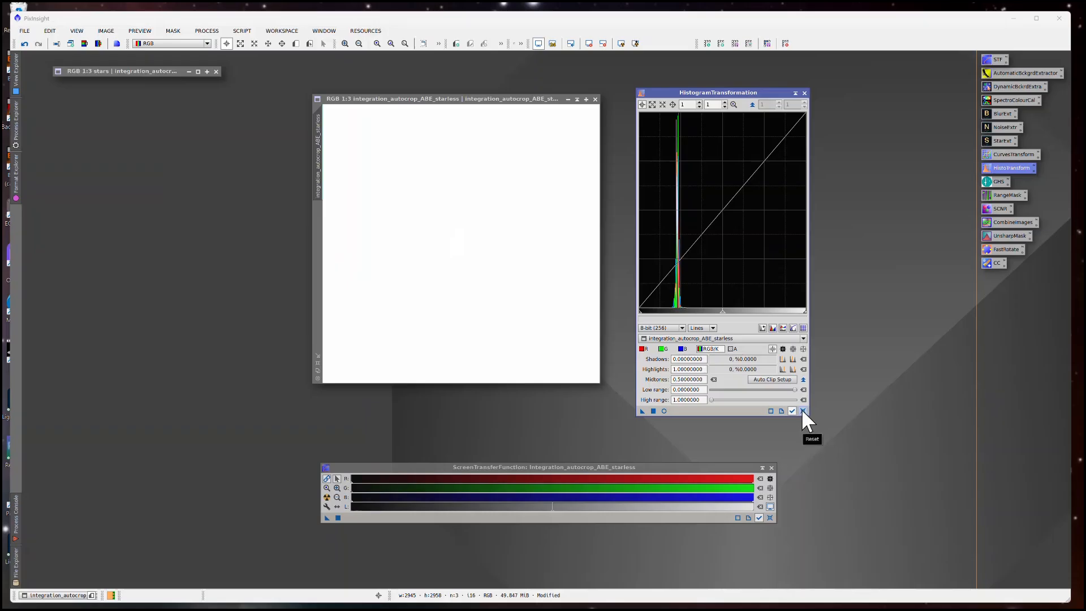
pyautogui.click(770, 517)
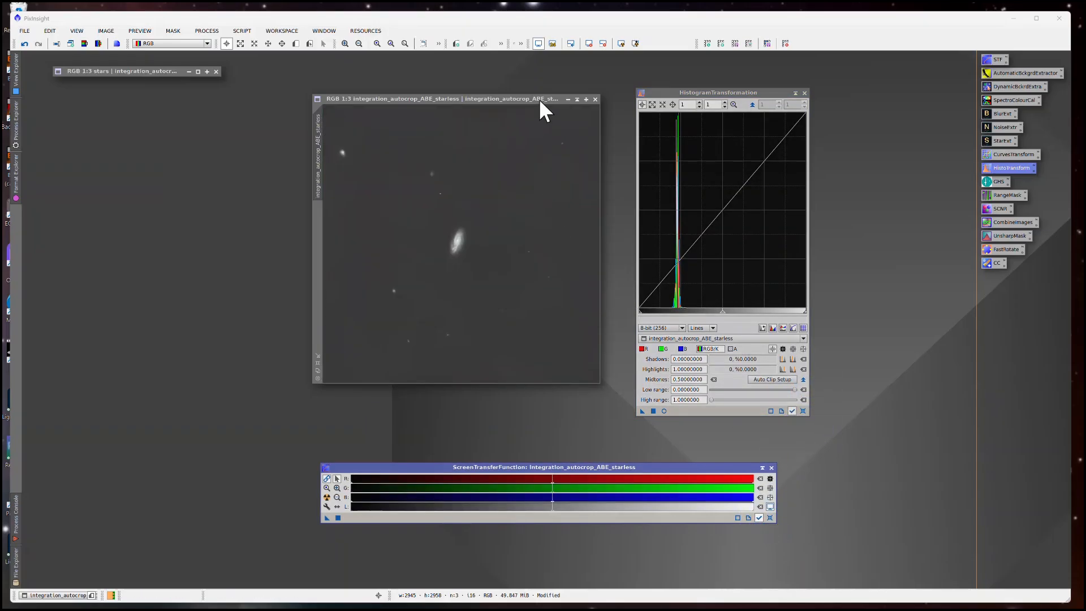
pyautogui.moveTo(538, 100); pyautogui.dragTo(535, 96)
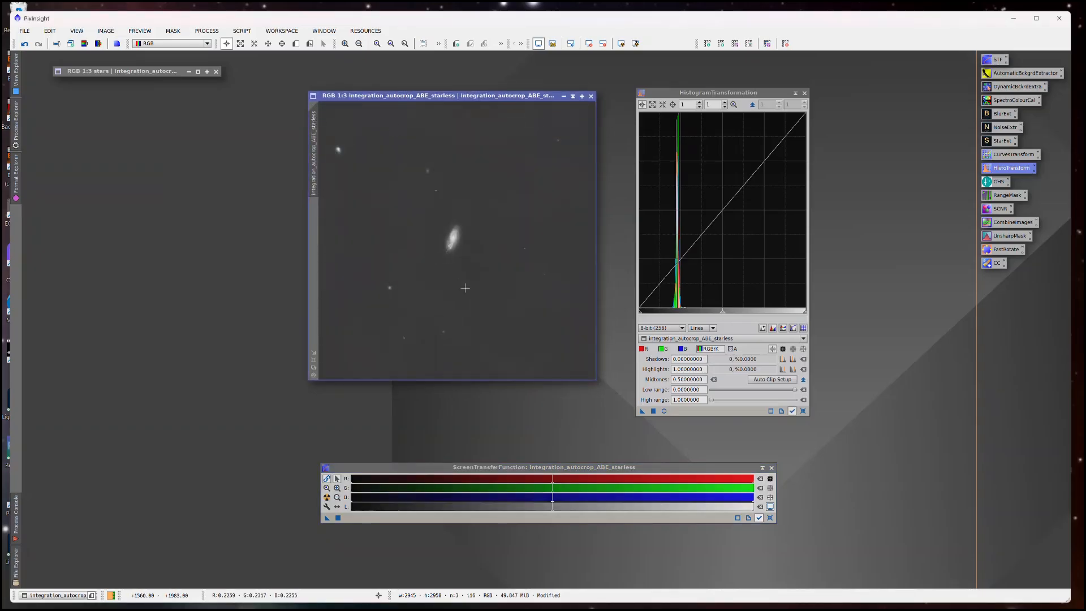
# - Close HistogramTransformation, stop ScreenTransferFunction from tracking the view, and close it too
pyautogui.click(805, 92)
pyautogui.click(758, 516)
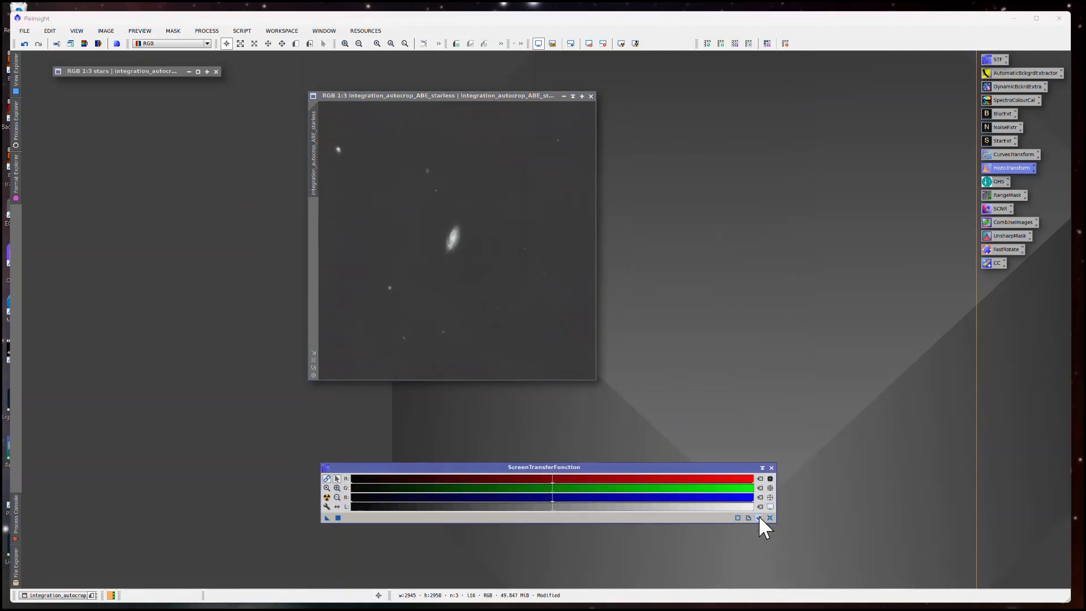
pyautogui.click(771, 468)
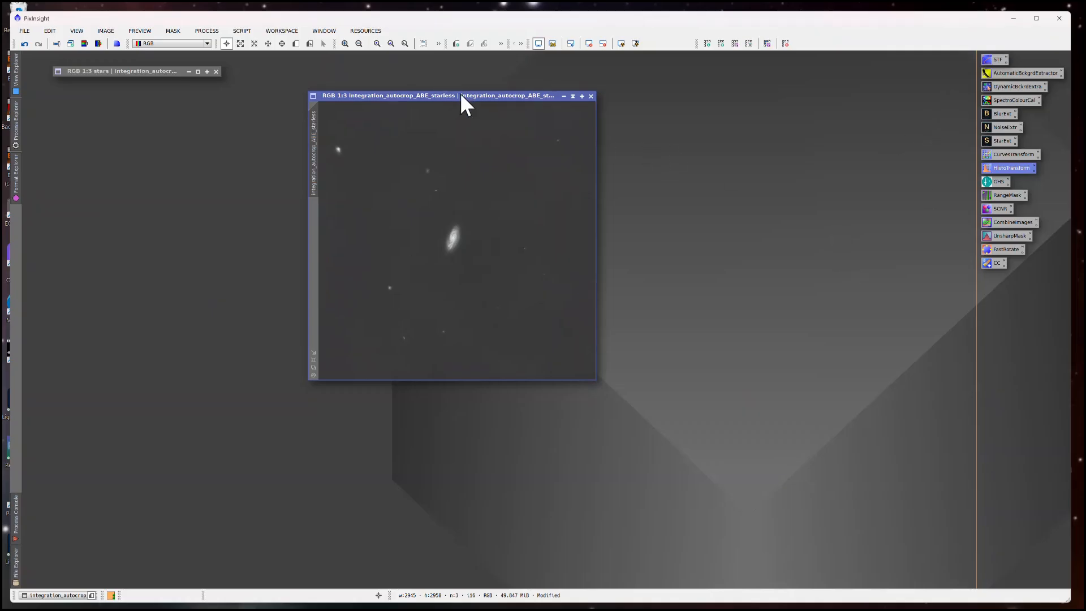
# - Enlarge the starless image window, show the image at 1:2, and position the window in the workspace's middle
pyautogui.moveTo(460, 96); pyautogui.dragTo(545, 100)
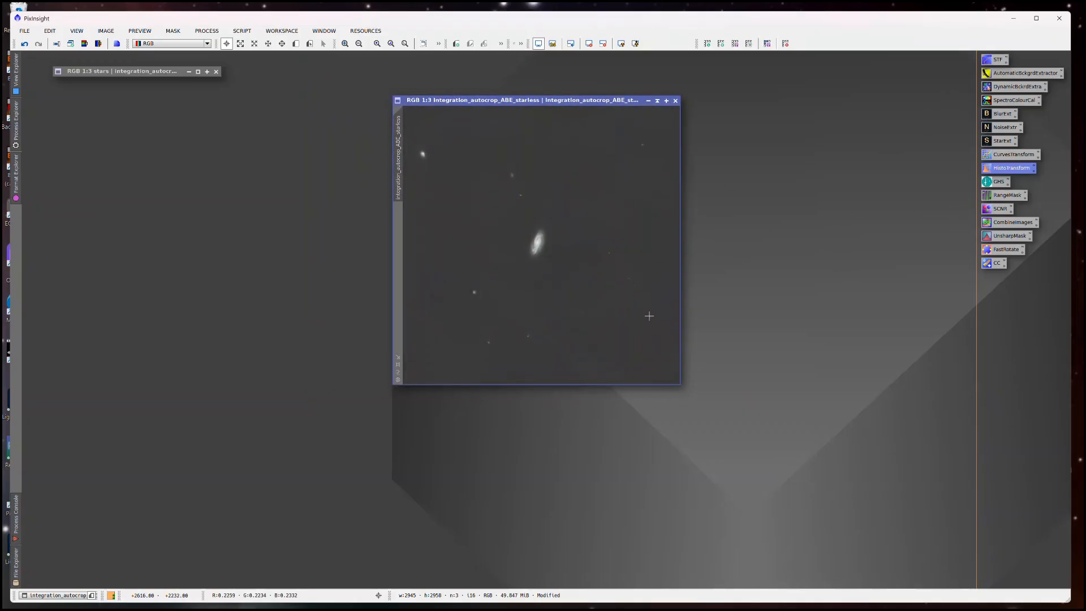
pyautogui.moveTo(591, 104); pyautogui.dragTo(504, 75)
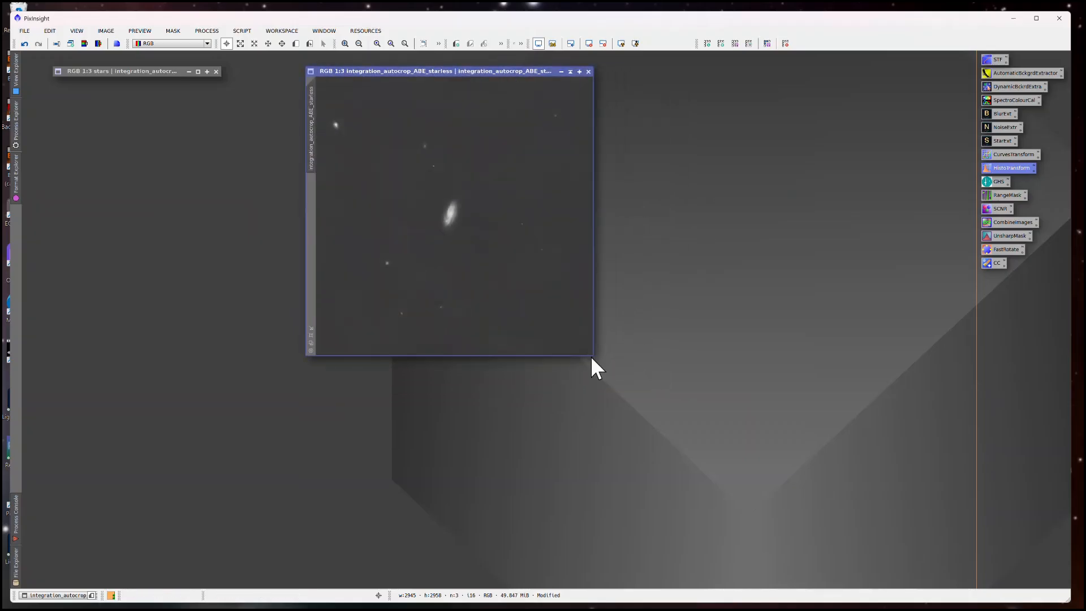
pyautogui.moveTo(591, 356); pyautogui.dragTo(734, 485)
pyautogui.scroll(1, 718, 426)
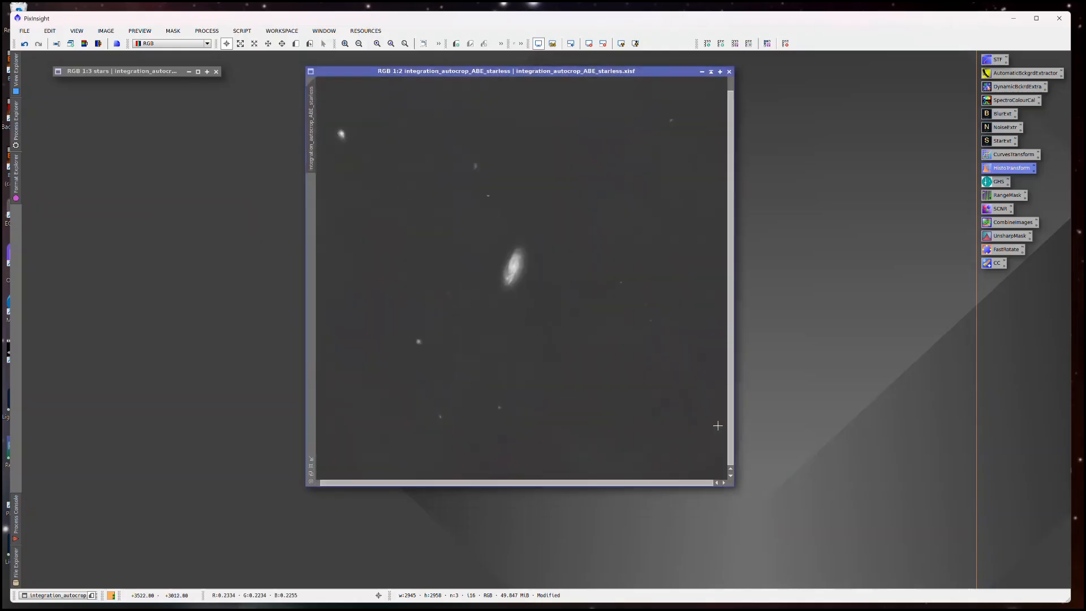
pyautogui.moveTo(731, 485); pyautogui.dragTo(812, 547)
pyautogui.moveTo(688, 67); pyautogui.dragTo(637, 59)
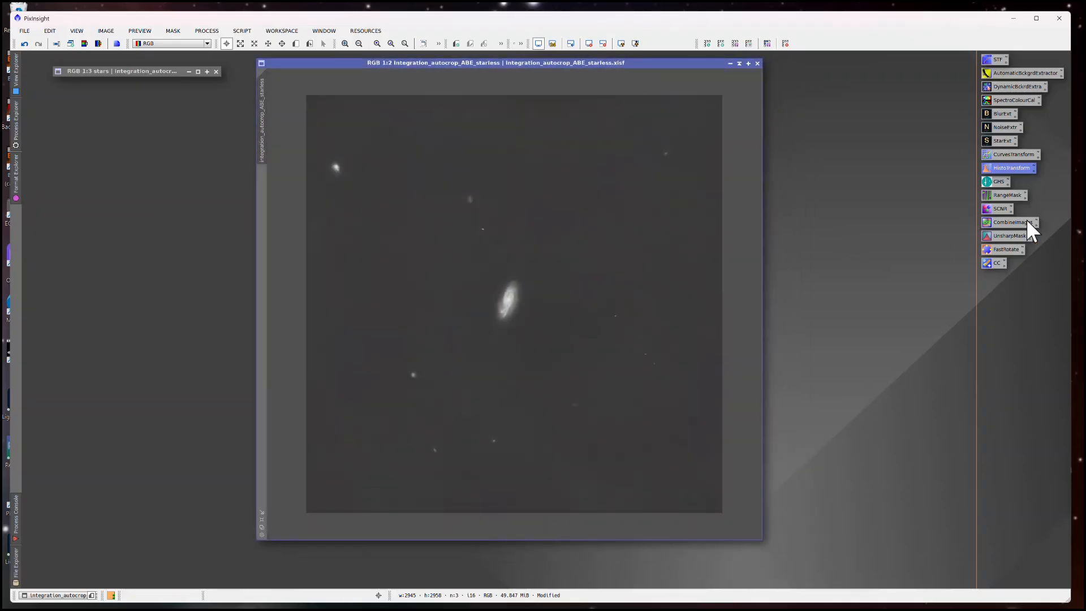
# - Open GeneralizedHyperbolicStretch beside the starless image and display its histogram on a logarithmic scale
pyautogui.doubleClick(997, 182)
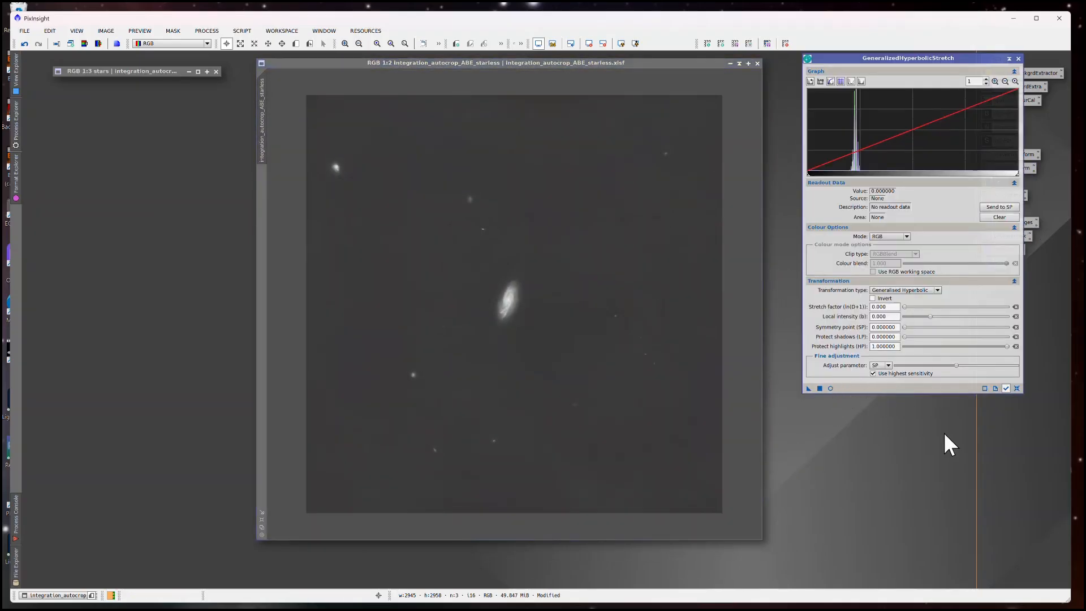
pyautogui.moveTo(965, 58); pyautogui.dragTo(938, 105)
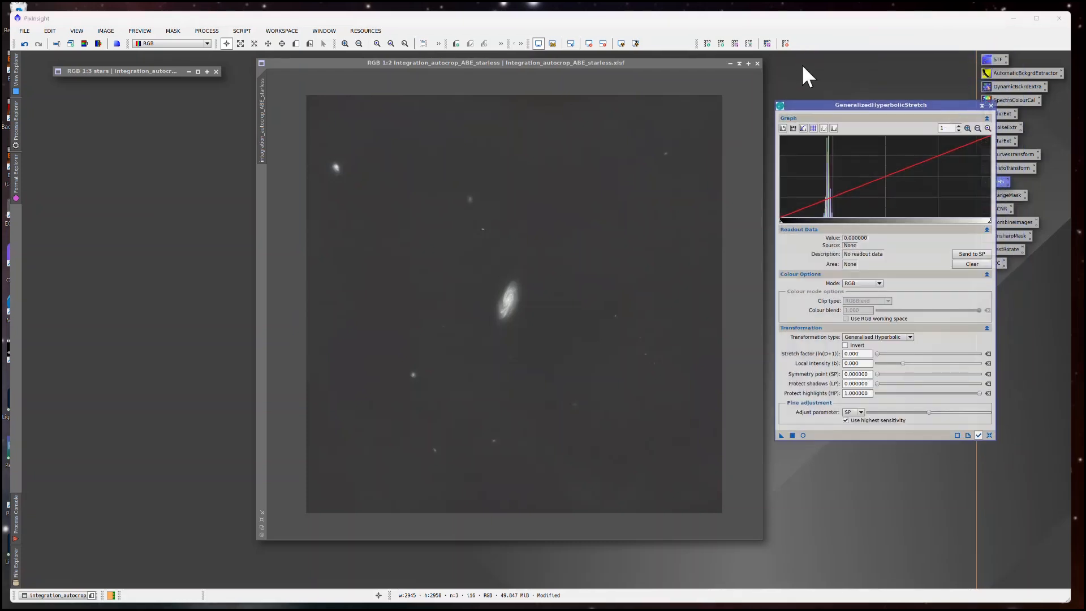
pyautogui.moveTo(657, 63); pyautogui.dragTo(596, 66)
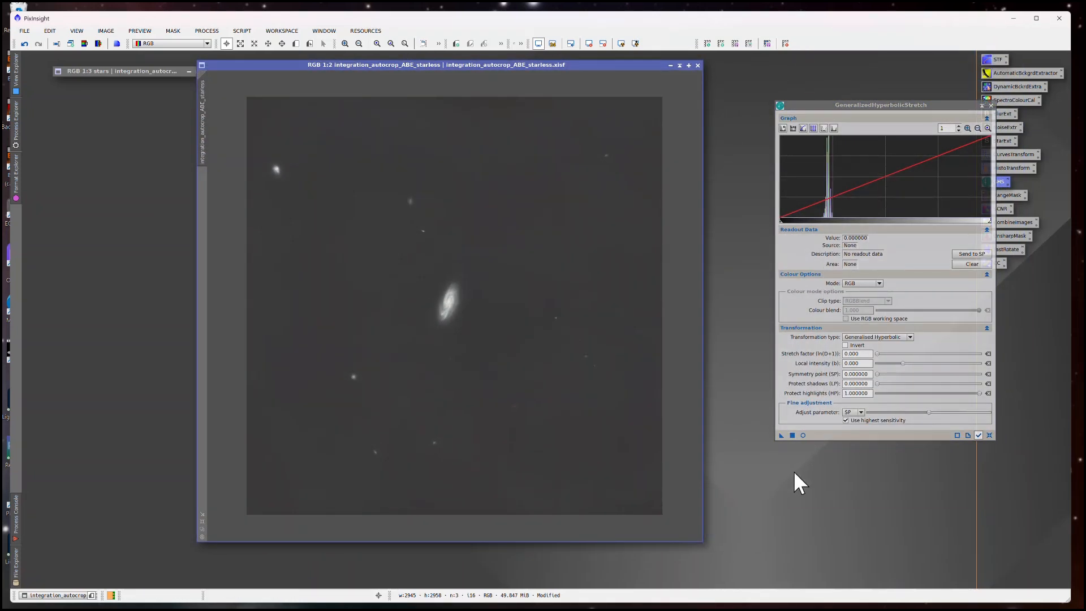
pyautogui.click(793, 128)
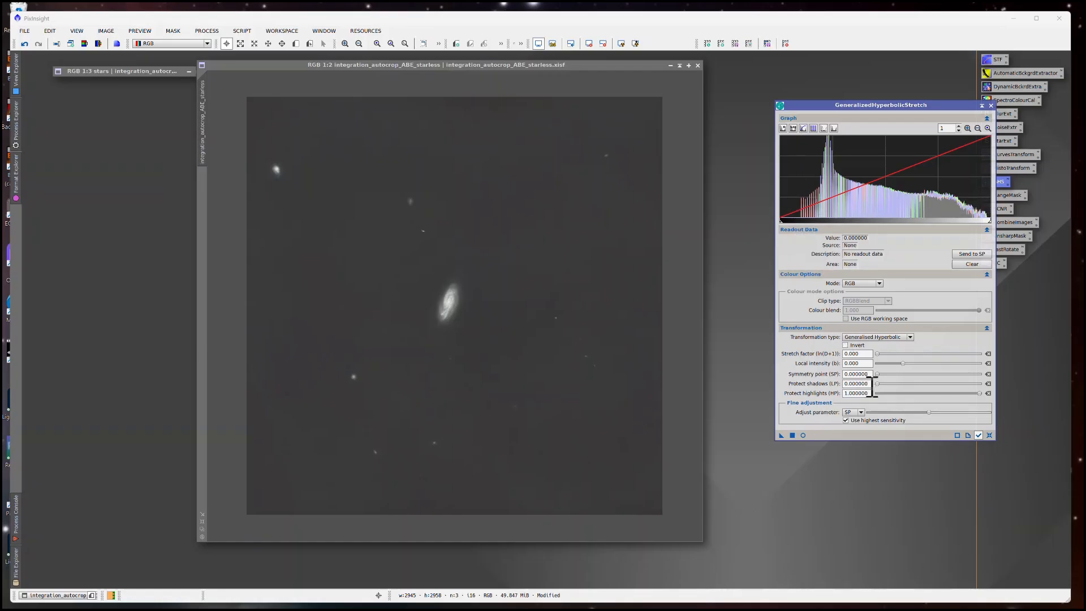
# - Set the transformation type of GeneralizedHyperbolicStretch to Linear
pyautogui.moveTo(871, 377)
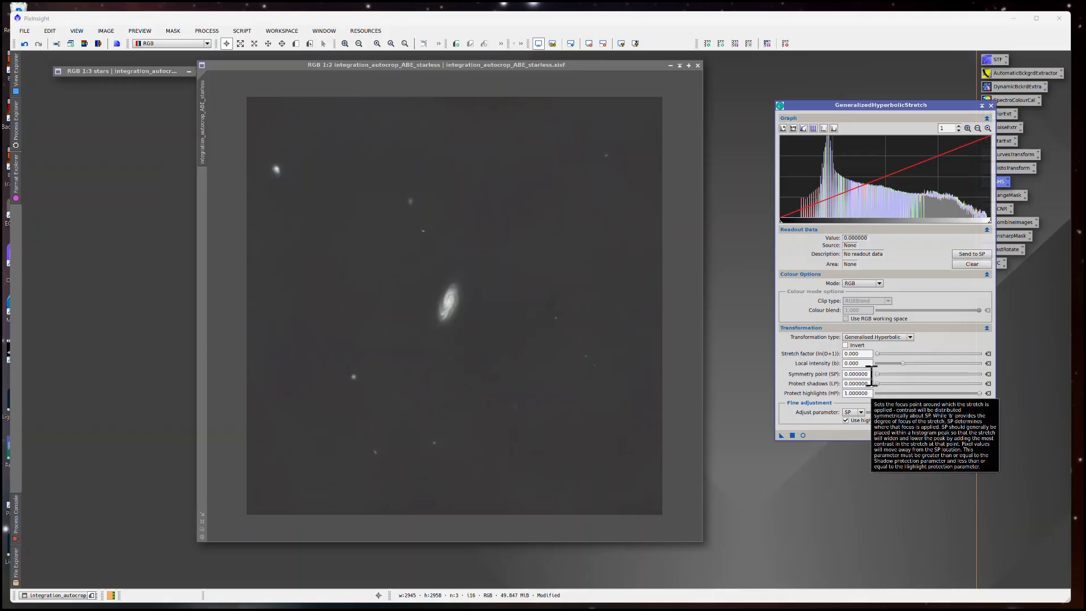
pyautogui.click(910, 337)
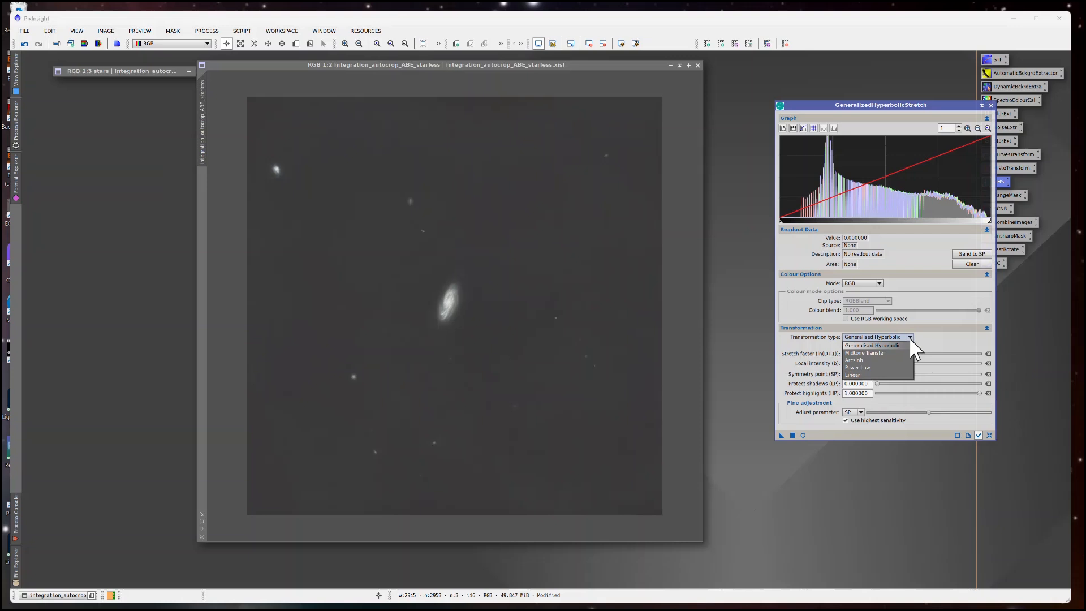
pyautogui.click(878, 375)
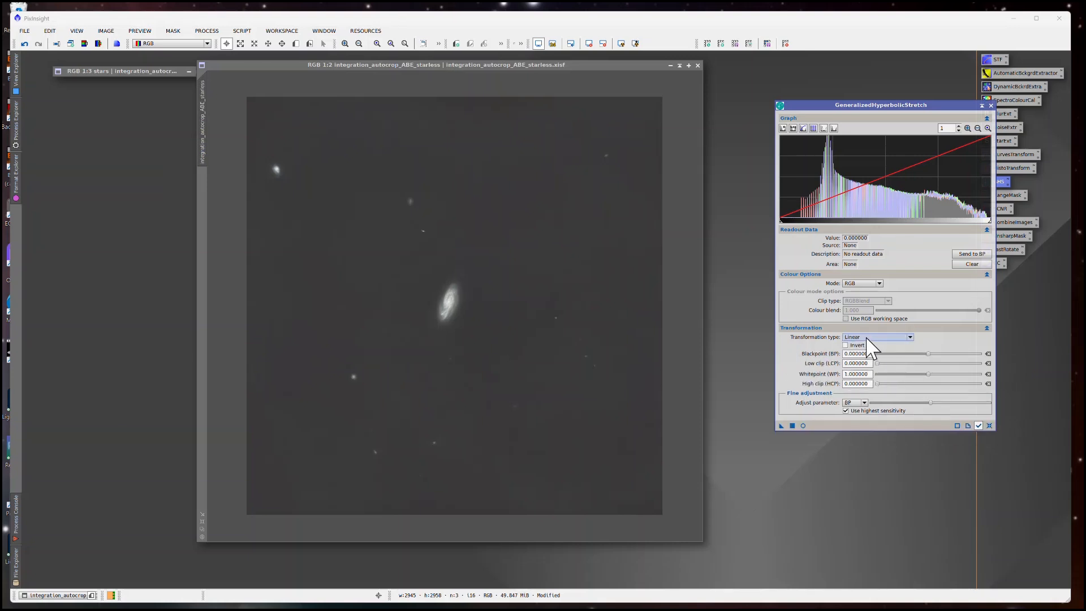
# - Start a real-time preview of the stretch and maximize it in the workspace
pyautogui.click(803, 425)
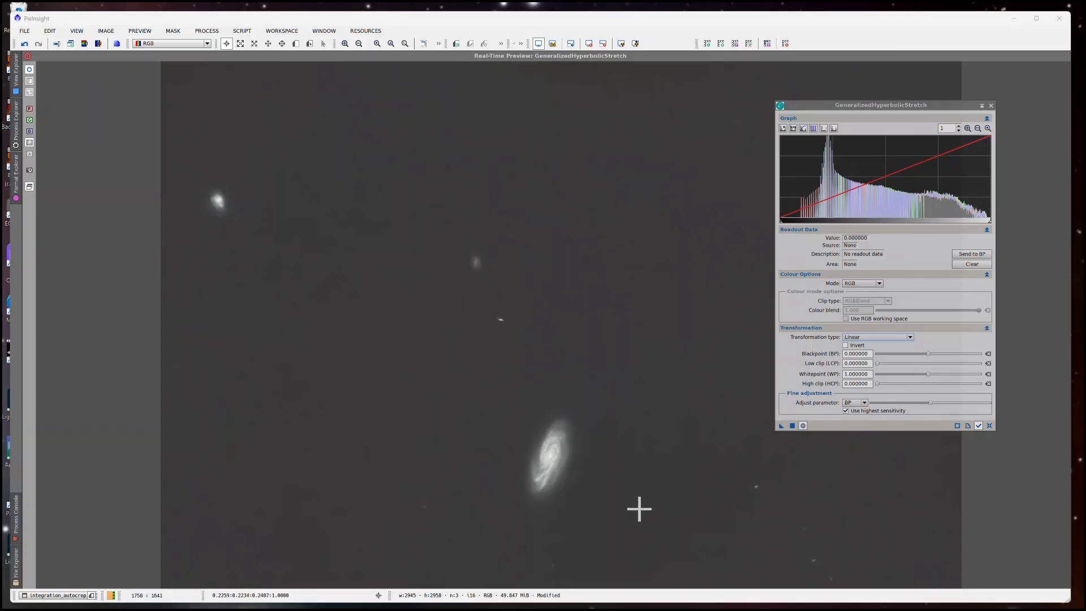
pyautogui.click(1014, 56)
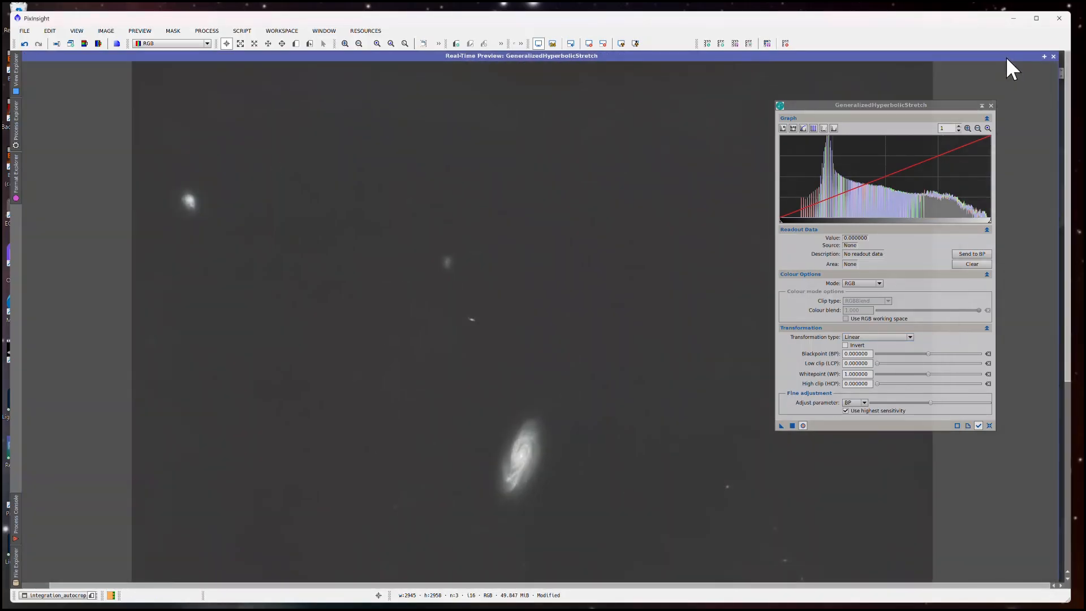
pyautogui.click(1044, 56)
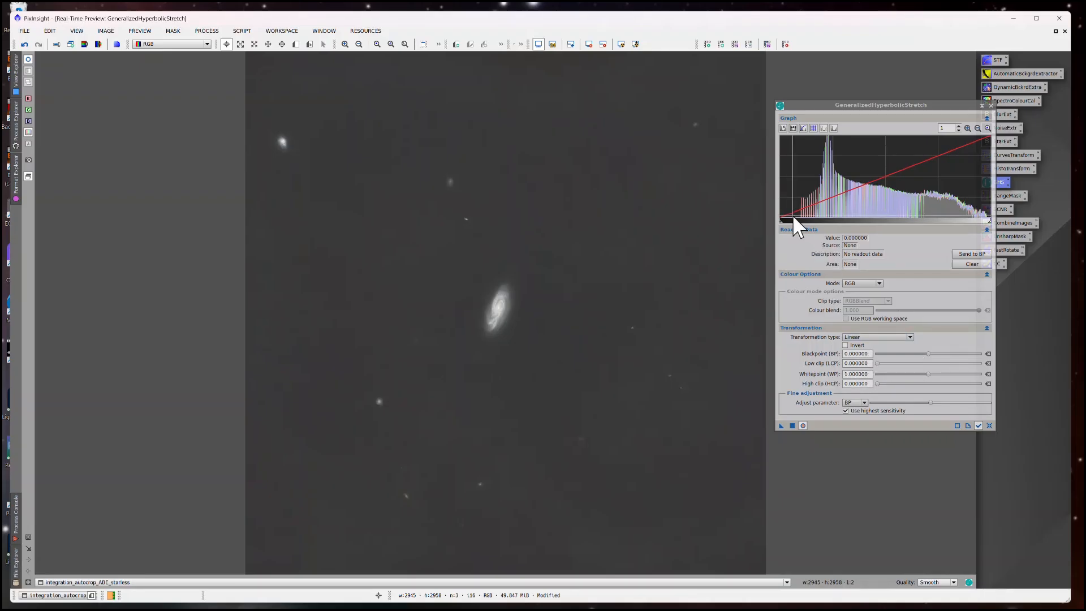
# - Set the blackpoint to 0.081660 by sampling the histogram just before its data begins
pyautogui.moveTo(795, 217)
pyautogui.click(798, 220)
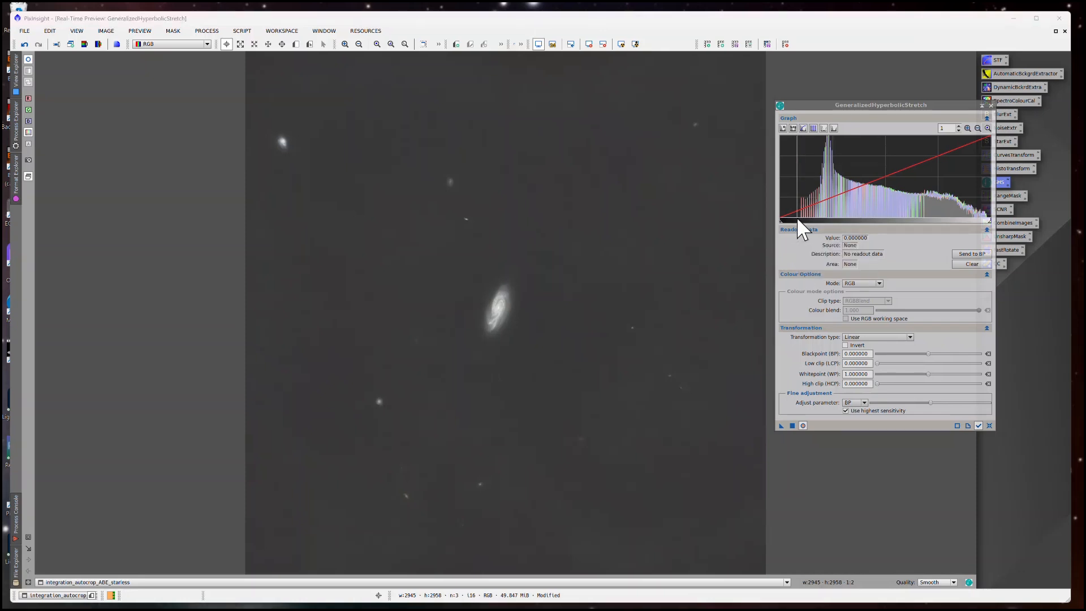
pyautogui.click(981, 255)
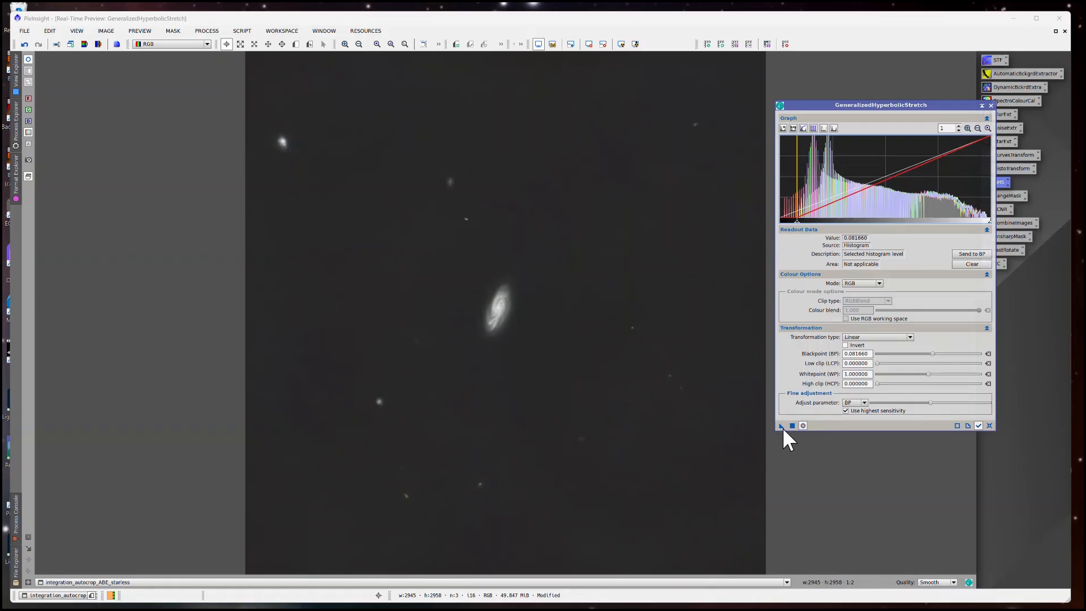
# - Apply the linear stretch to the starless image after comparing it with the original, and reset the process settings
pyautogui.click(802, 425)
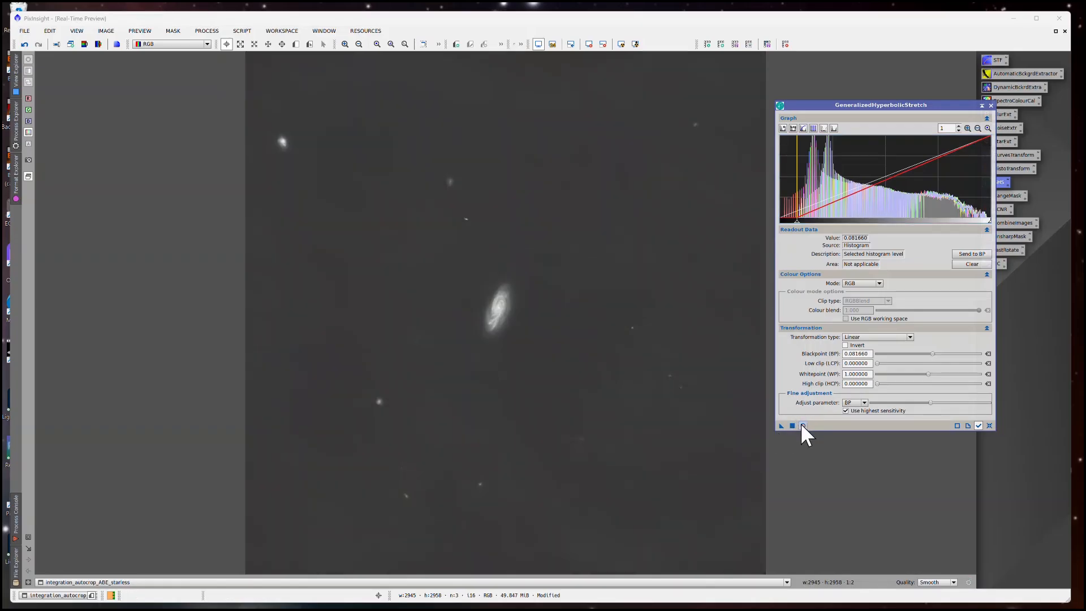
pyautogui.click(802, 425)
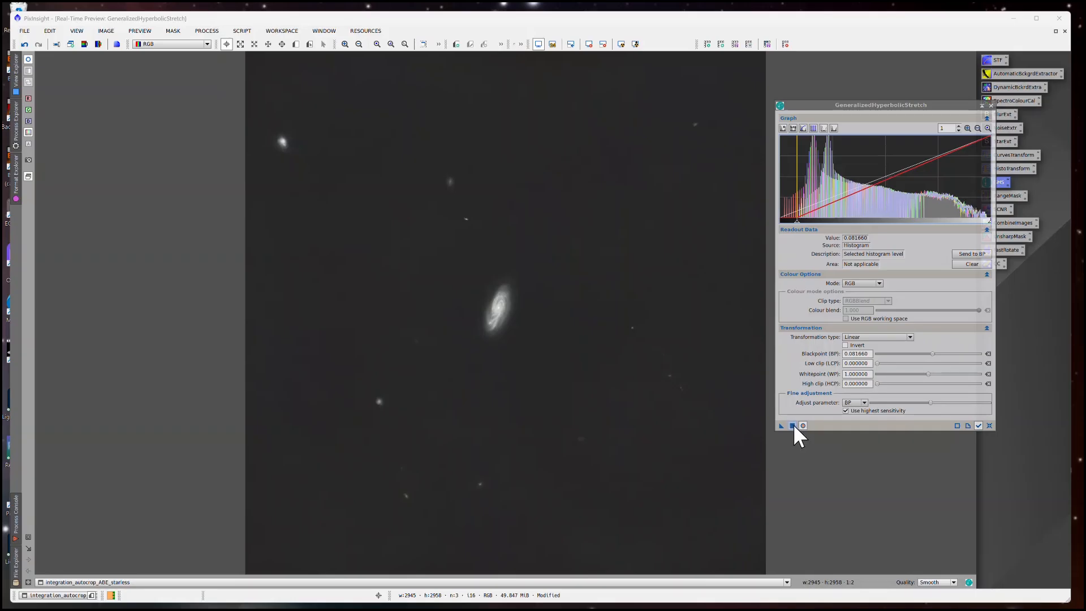
pyautogui.click(803, 426)
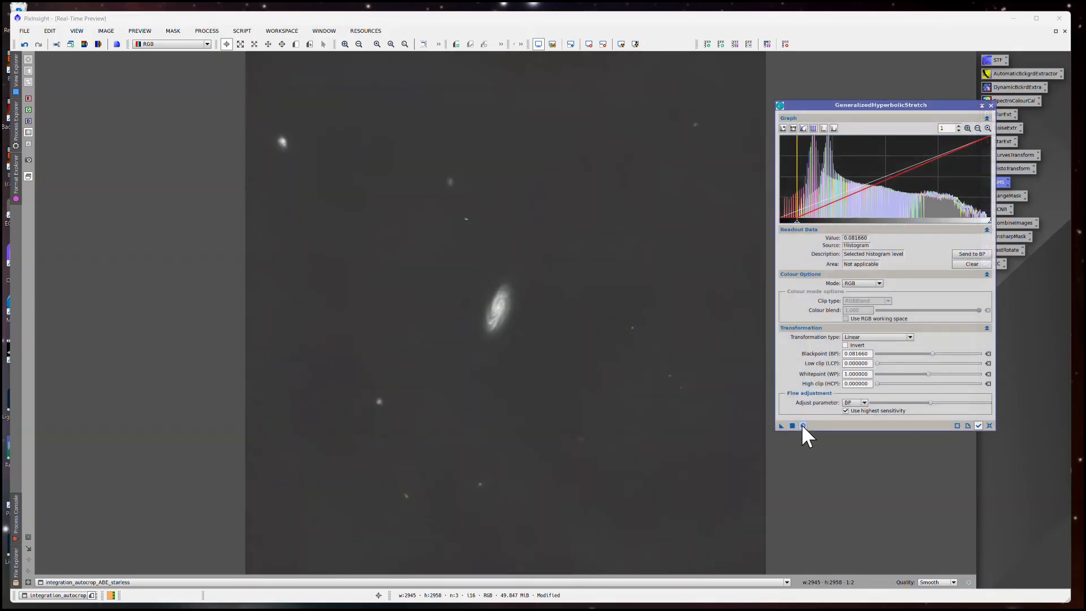
pyautogui.click(803, 426)
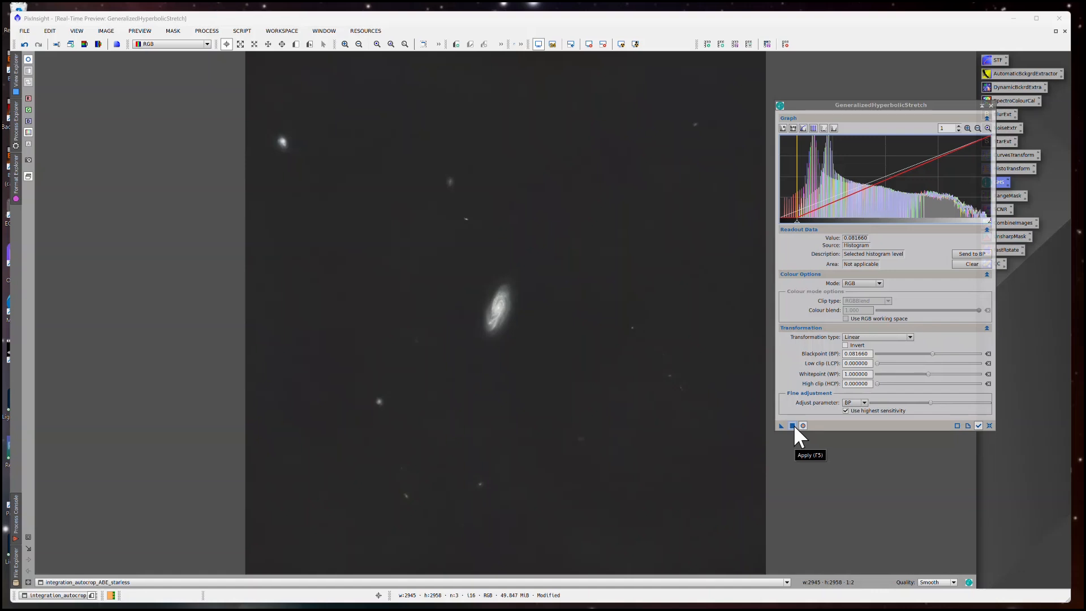
pyautogui.click(793, 425)
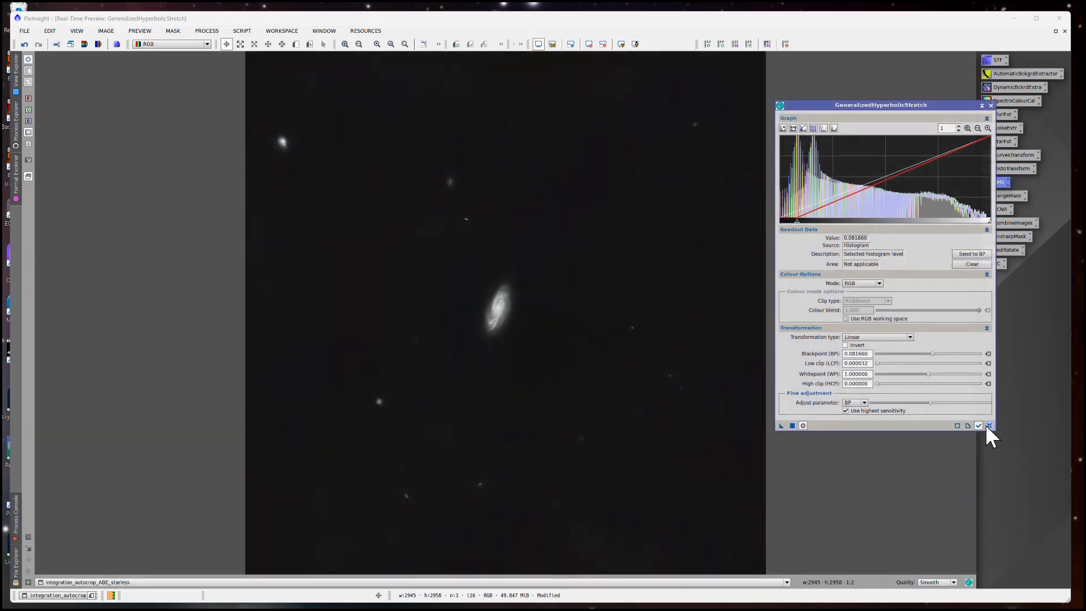
pyautogui.click(989, 425)
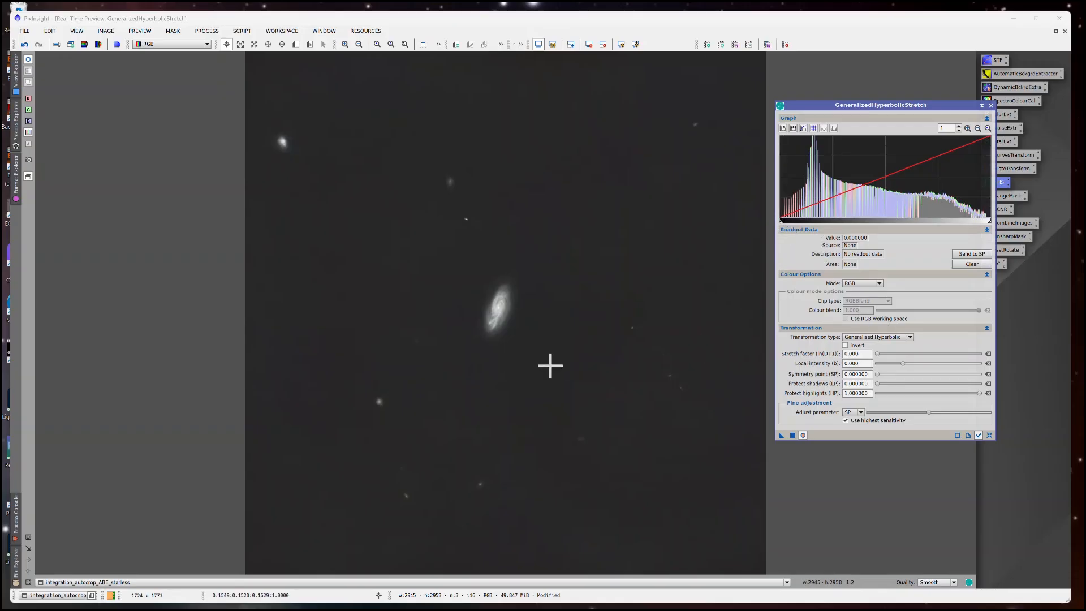
# - Restrict the real-time preview to a region of about 529 by 612 pixels around the galaxy
pyautogui.click(29, 537)
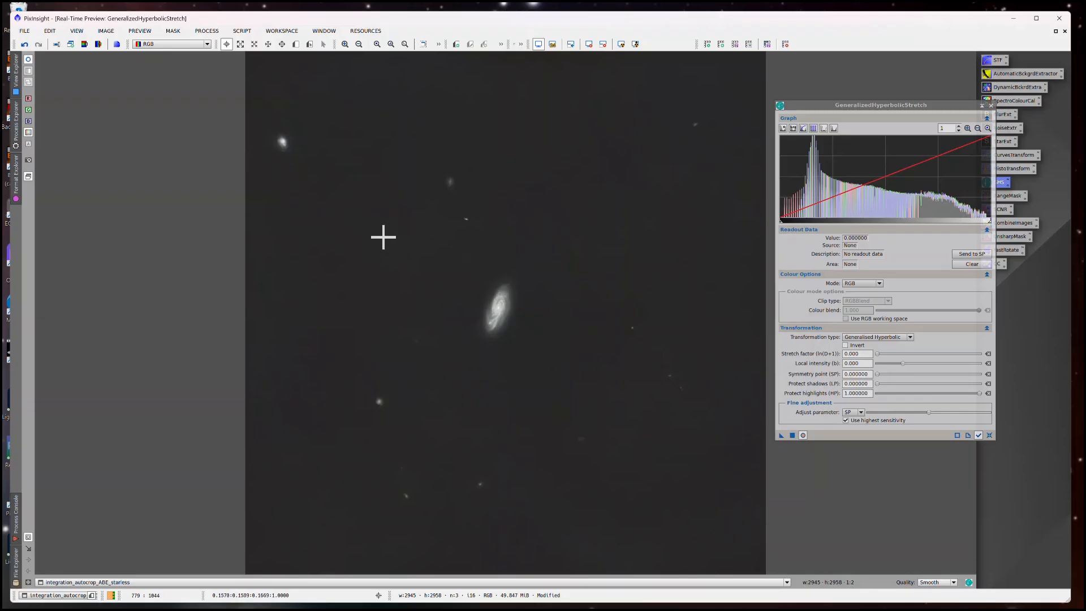
pyautogui.click(503, 327)
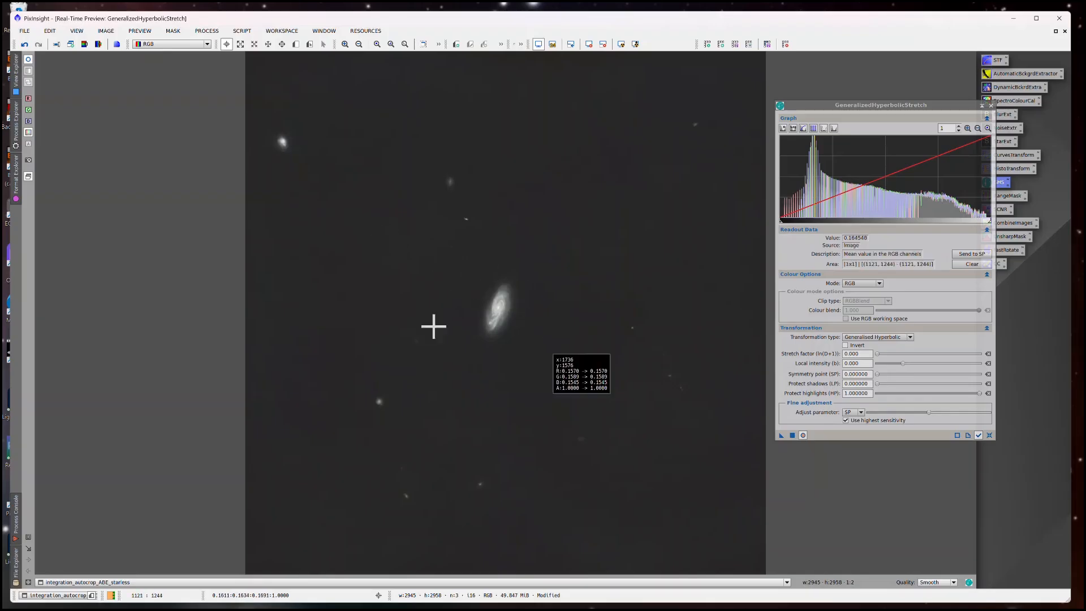
pyautogui.click(27, 538)
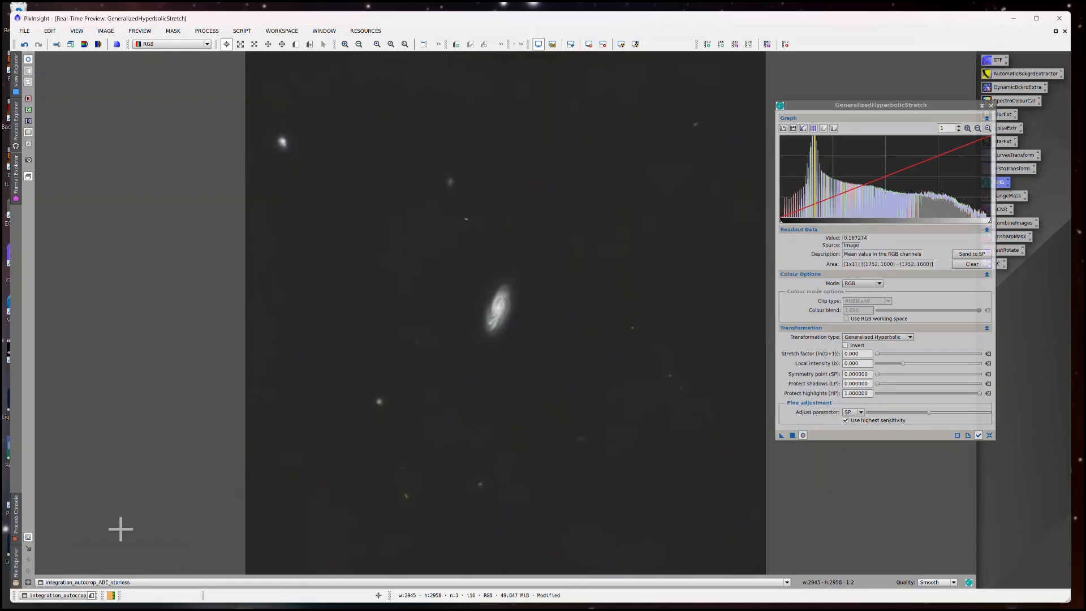
pyautogui.moveTo(453, 262); pyautogui.dragTo(546, 372)
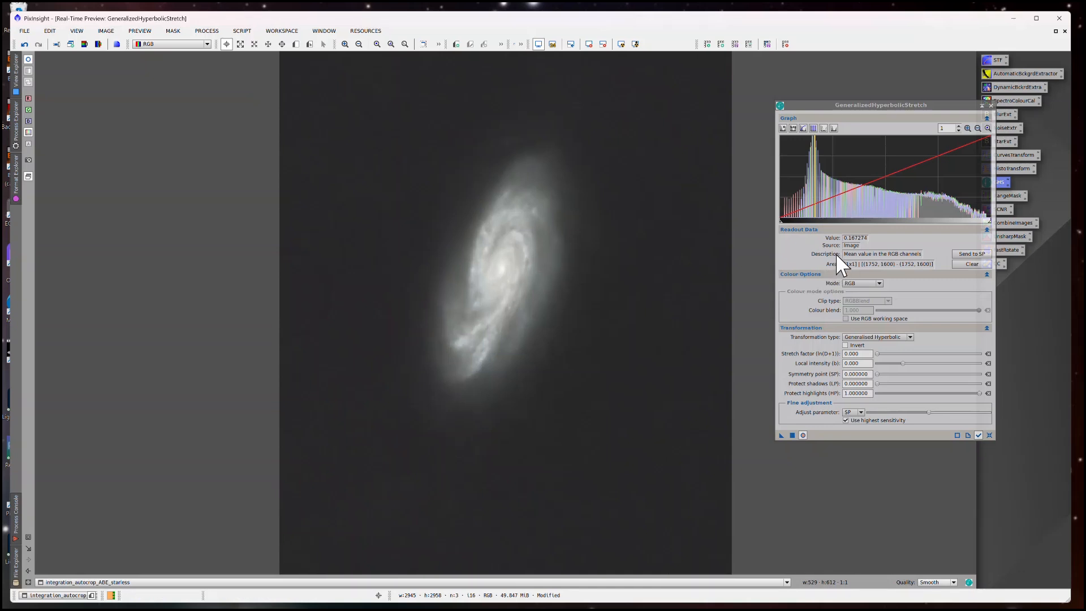
# - Sample the brightness of the galaxy's outer edges, faint surroundings and bright core in the preview
pyautogui.click(562, 264)
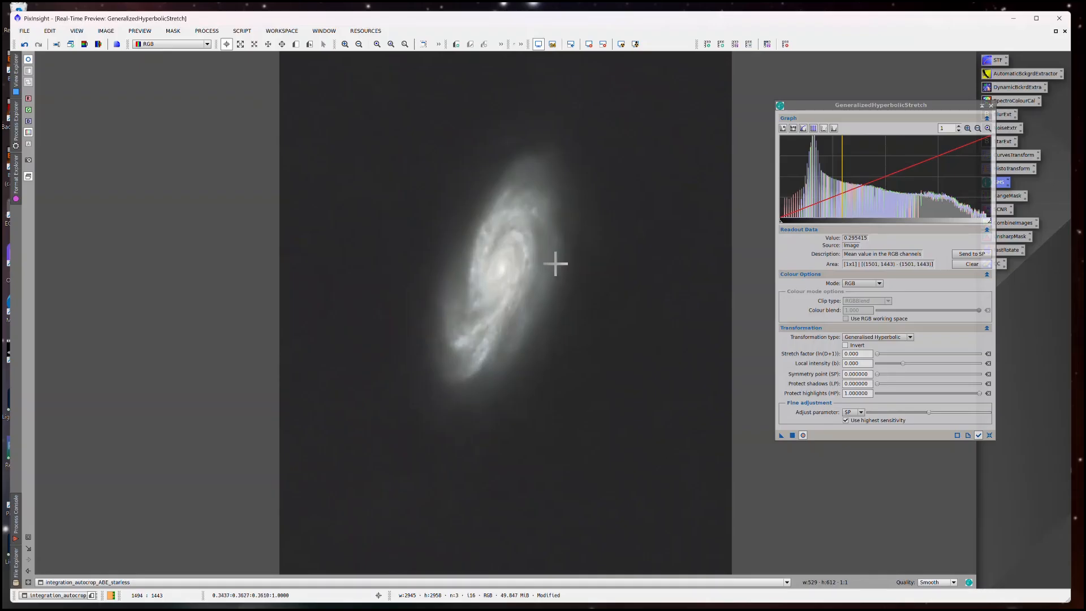
pyautogui.click(548, 264)
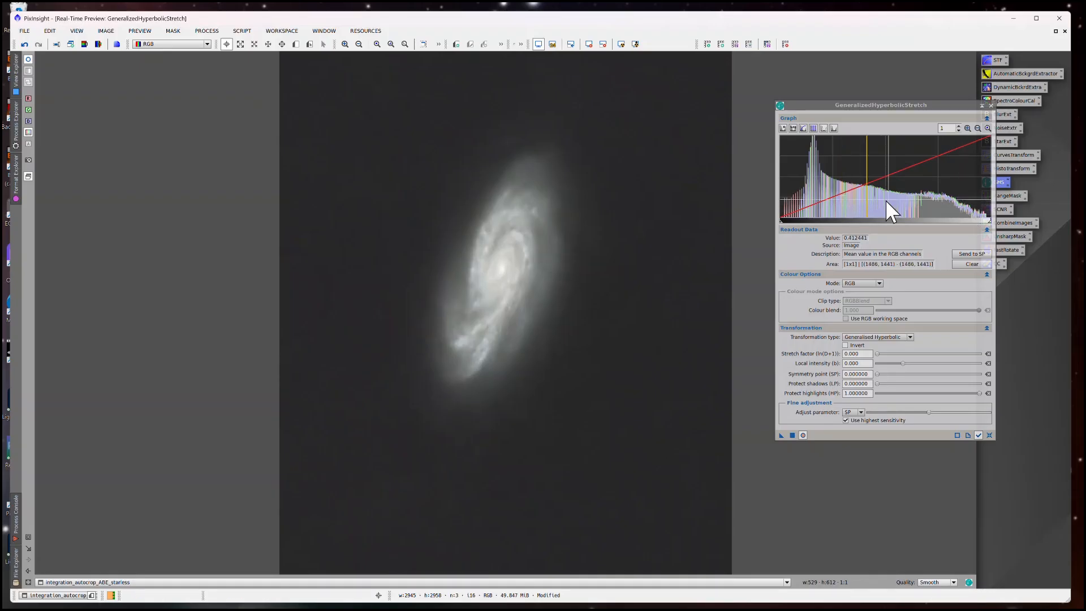
pyautogui.click(442, 214)
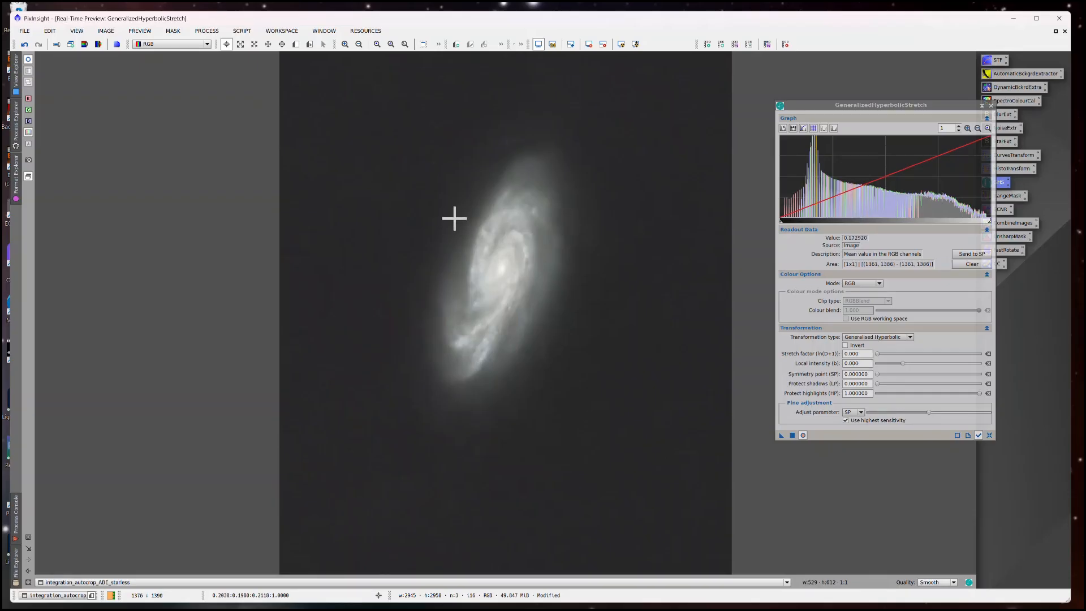
pyautogui.click(502, 269)
pyautogui.click(503, 270)
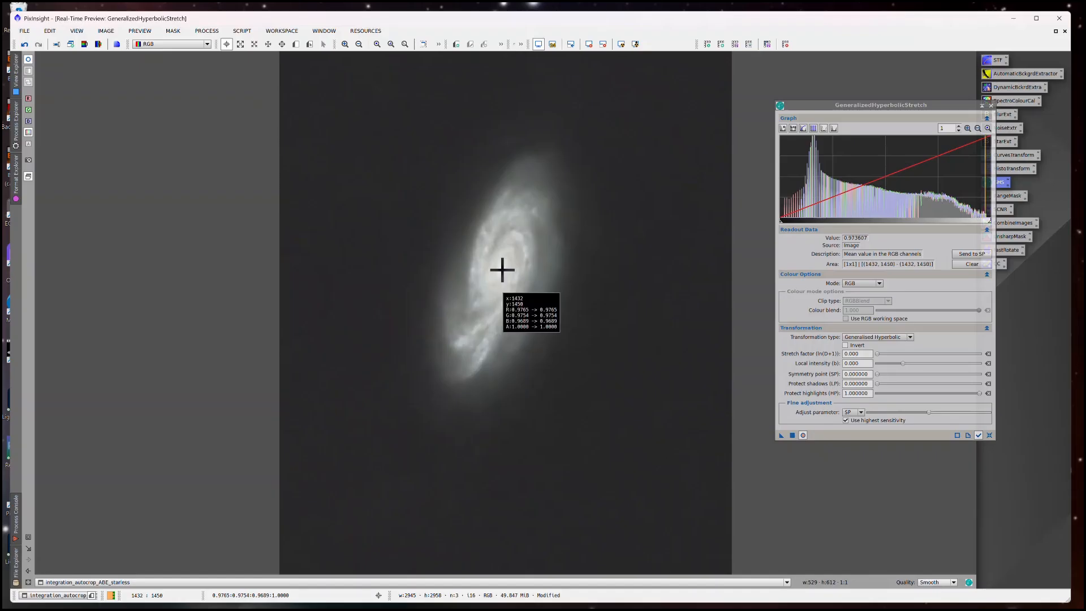
pyautogui.moveTo(502, 269); pyautogui.dragTo(502, 269)
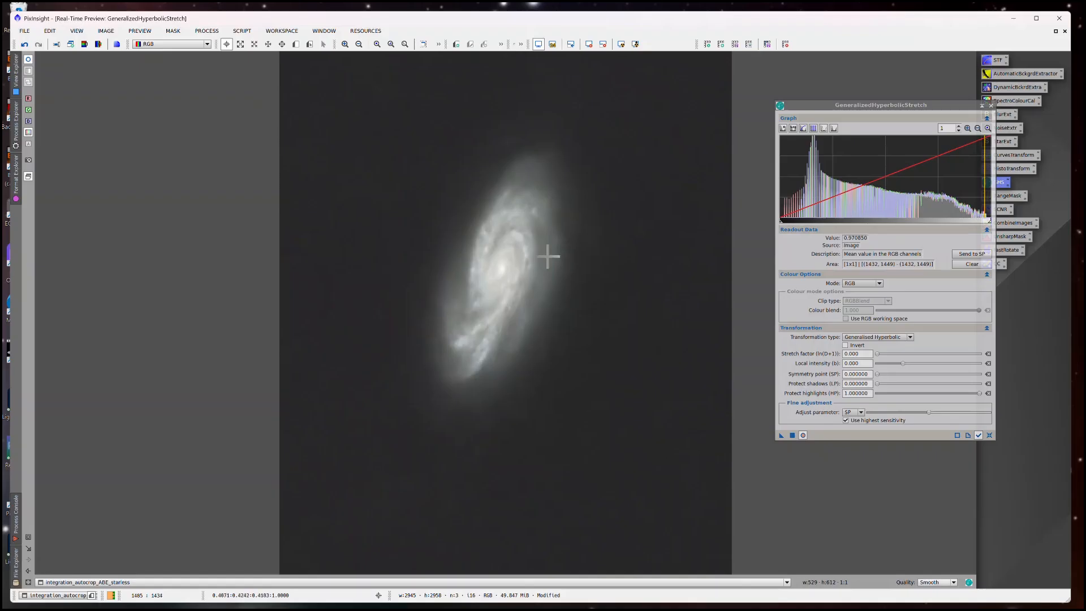
# - Set the symmetry point to 0.209715 from a sample at the galaxy's faint edge and raise the stretch factor to 0.440
pyautogui.click(455, 231)
pyautogui.click(971, 253)
pyautogui.click(970, 253)
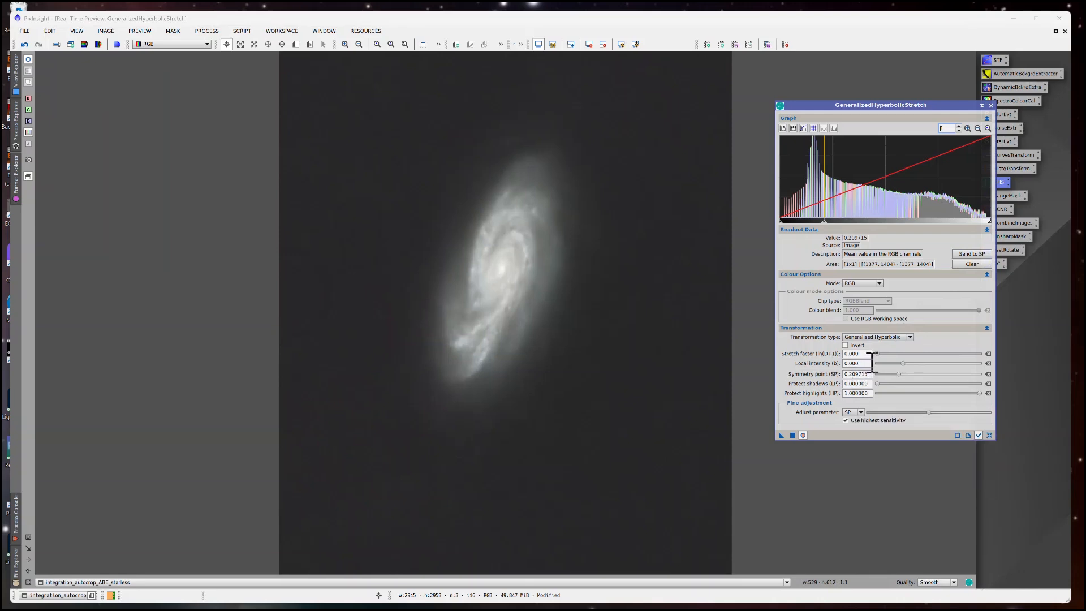
pyautogui.click(878, 354)
pyautogui.moveTo(878, 355); pyautogui.dragTo(879, 356)
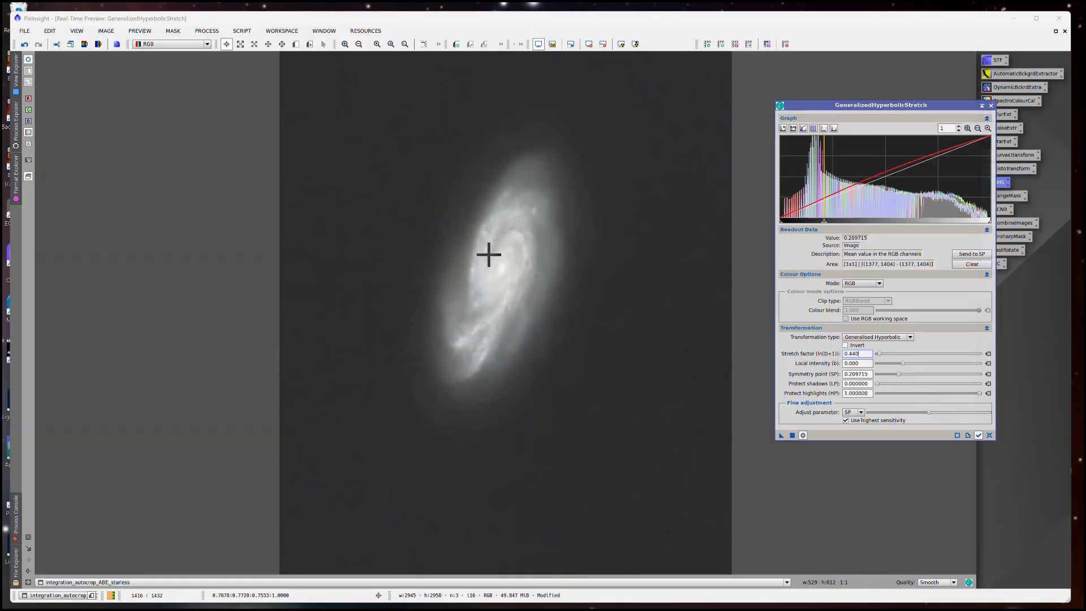
# - Apply the current hyperbolic stretch to the starless image and reset the process settings
pyautogui.click(792, 434)
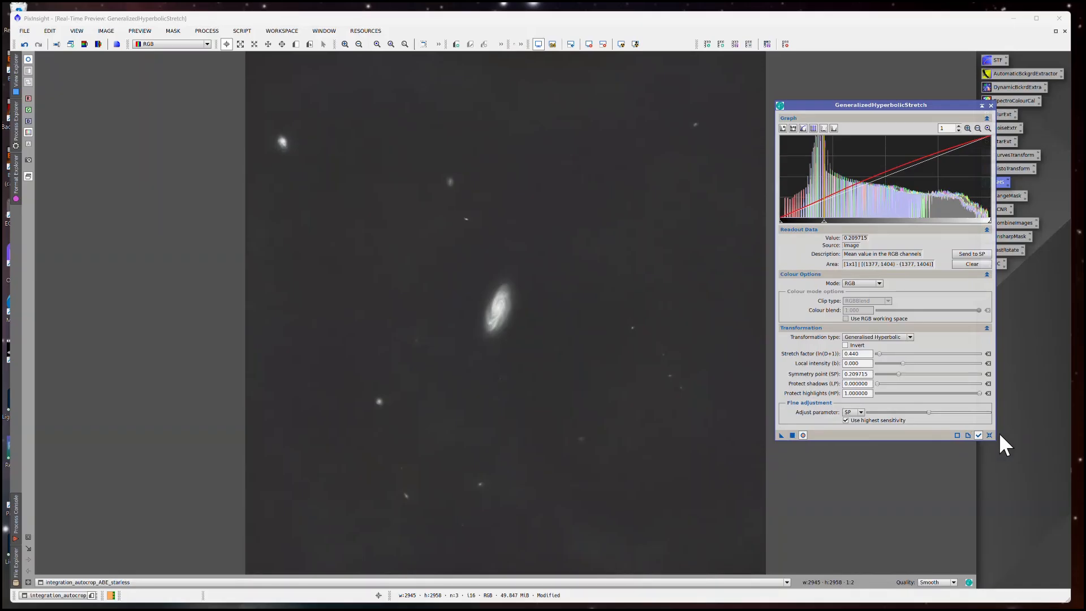
pyautogui.click(990, 434)
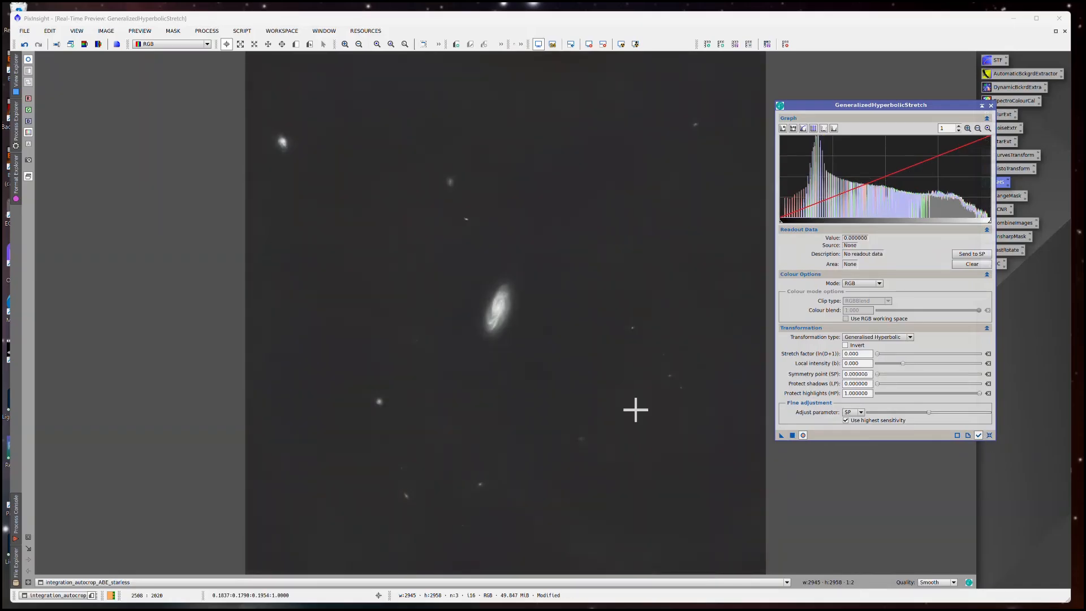
# - Restrict the preview to the galaxy and set the symmetry point to 0.919560 from a sample of its bright core
pyautogui.click(29, 536)
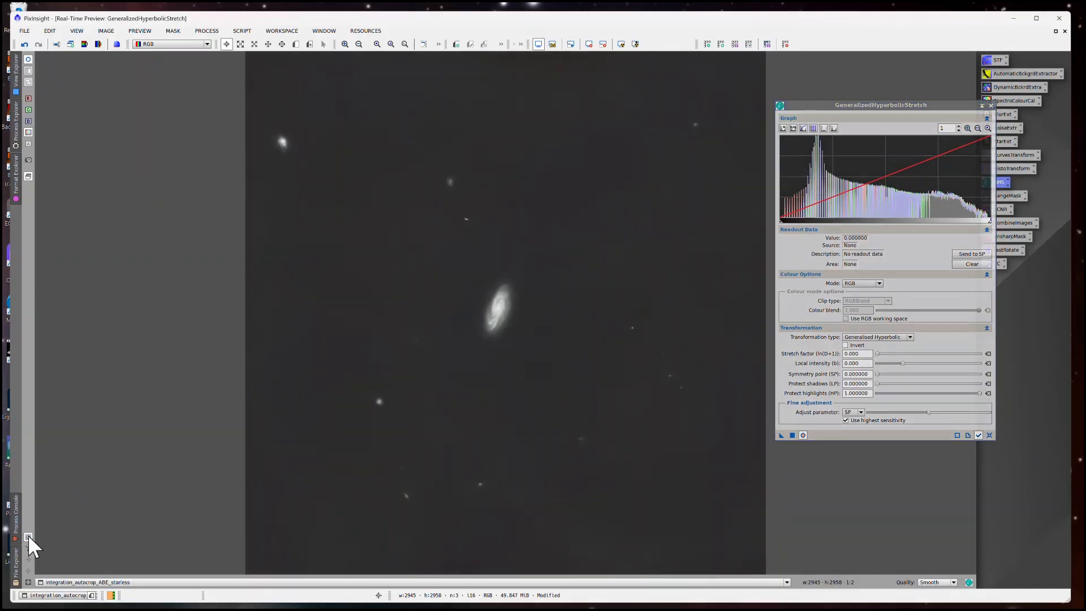
pyautogui.moveTo(456, 244); pyautogui.dragTo(535, 354)
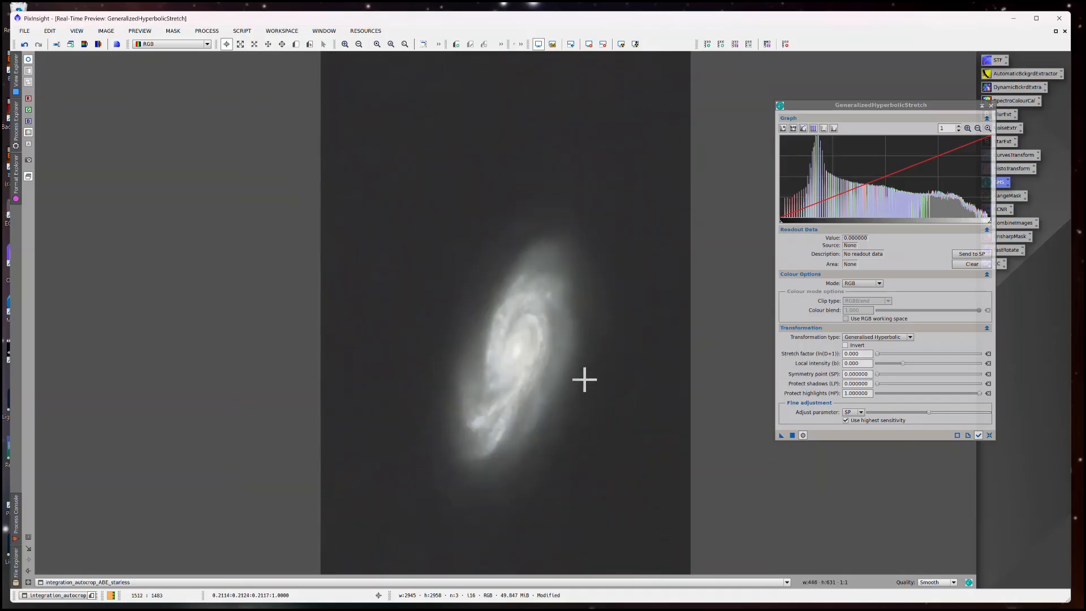
pyautogui.click(539, 353)
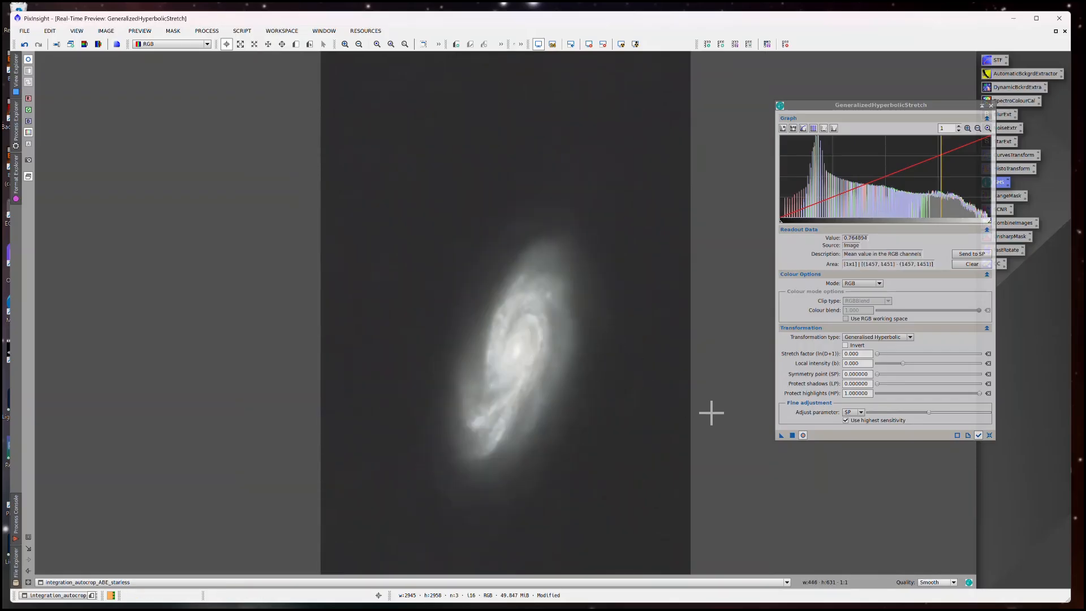
pyautogui.click(531, 355)
pyautogui.click(520, 352)
pyautogui.click(962, 254)
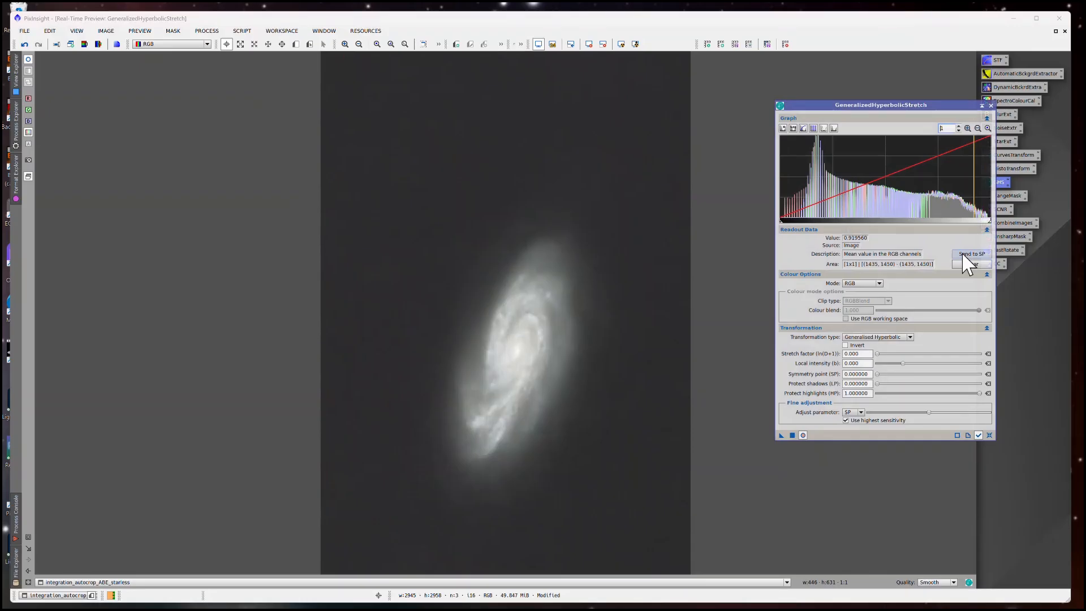
# - Set the stretch's local intensity to -1.640 and its stretch factor to 0.560
pyautogui.click(901, 363)
pyautogui.moveTo(902, 363); pyautogui.dragTo(895, 364)
pyautogui.moveTo(880, 355); pyautogui.dragTo(884, 357)
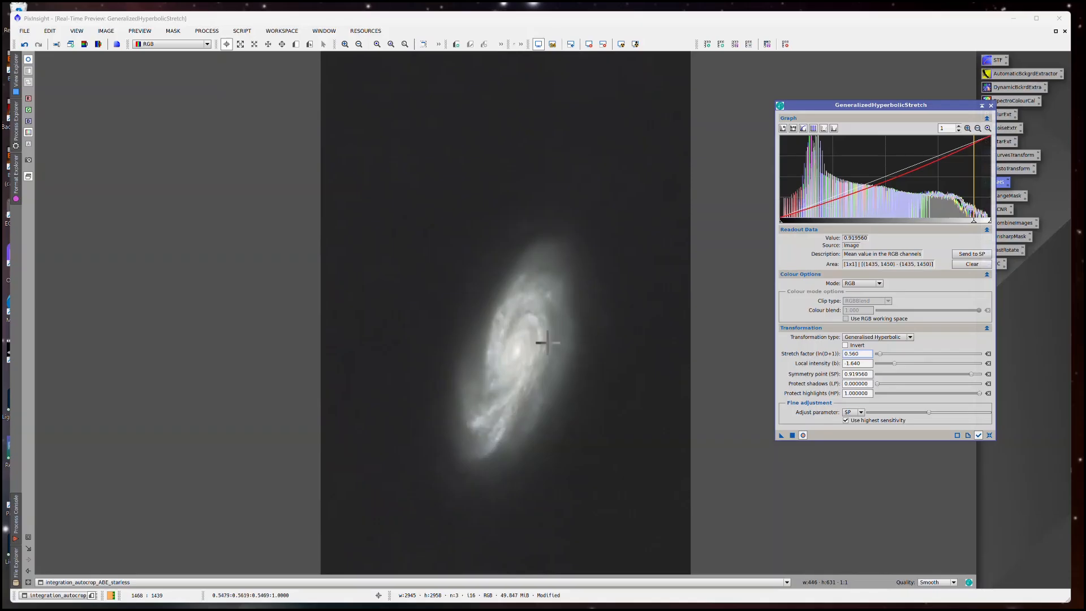
# - Compare the galaxy's core and spiral arms with and without the stretch by toggling the real-time preview
pyautogui.click(803, 434)
pyautogui.click(803, 434)
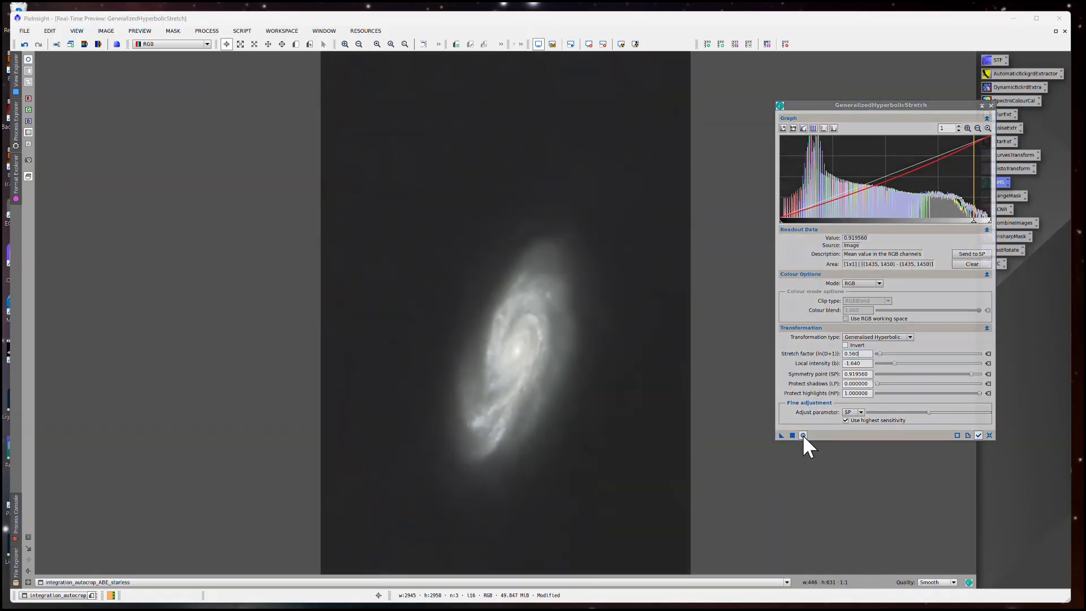
pyautogui.click(802, 434)
pyautogui.click(803, 434)
pyautogui.click(803, 434)
pyautogui.click(803, 435)
pyautogui.click(803, 434)
pyautogui.click(803, 434)
# - Apply the core stretch to the starless image, and reset and close GeneralizedHyperbolicStretch and its preview
pyautogui.click(792, 434)
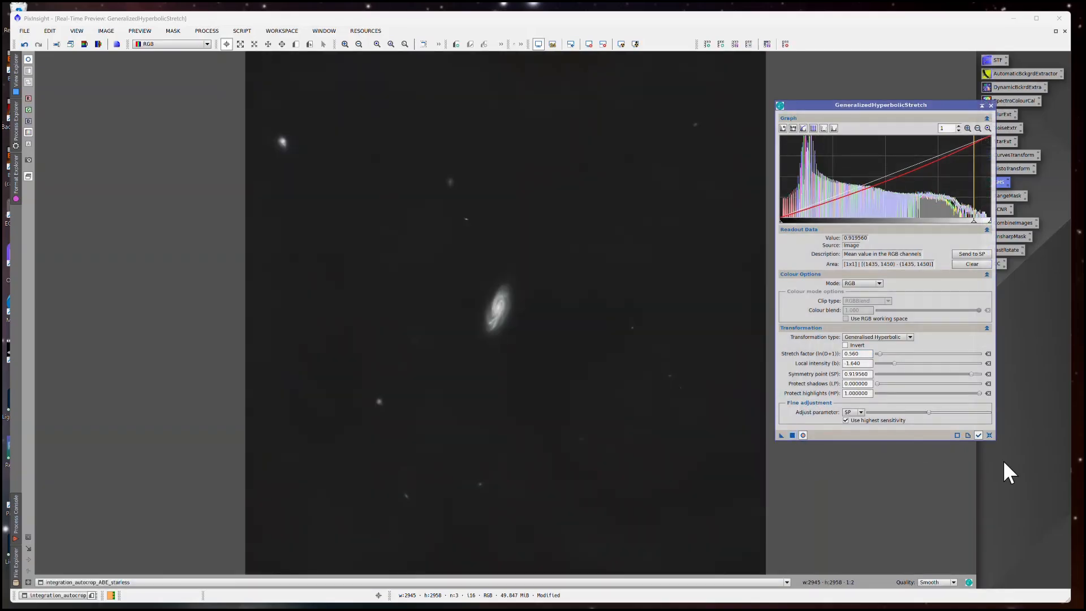
pyautogui.click(989, 435)
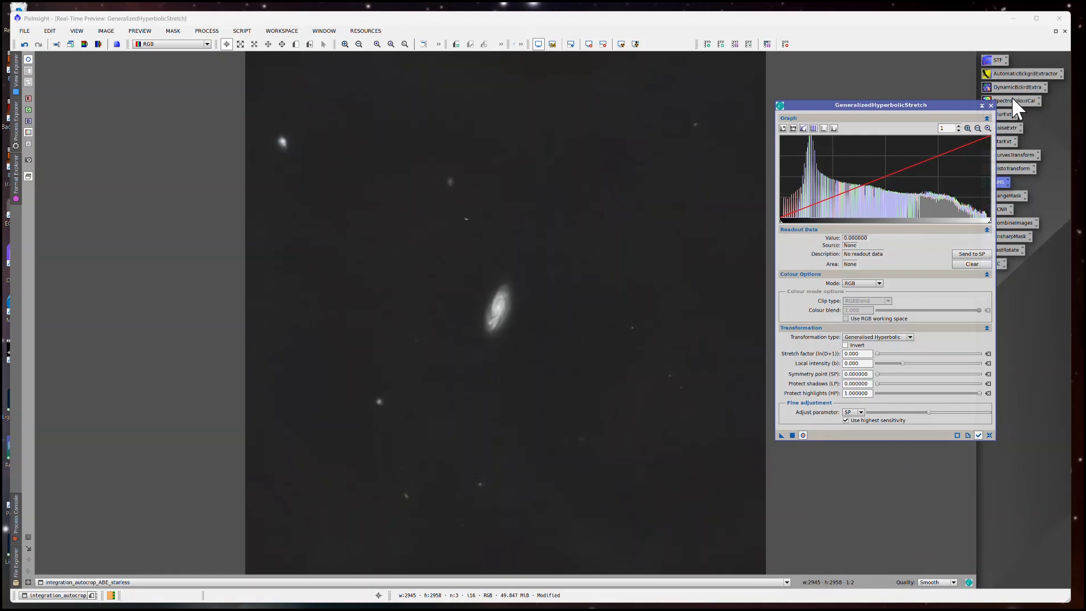
pyautogui.click(989, 104)
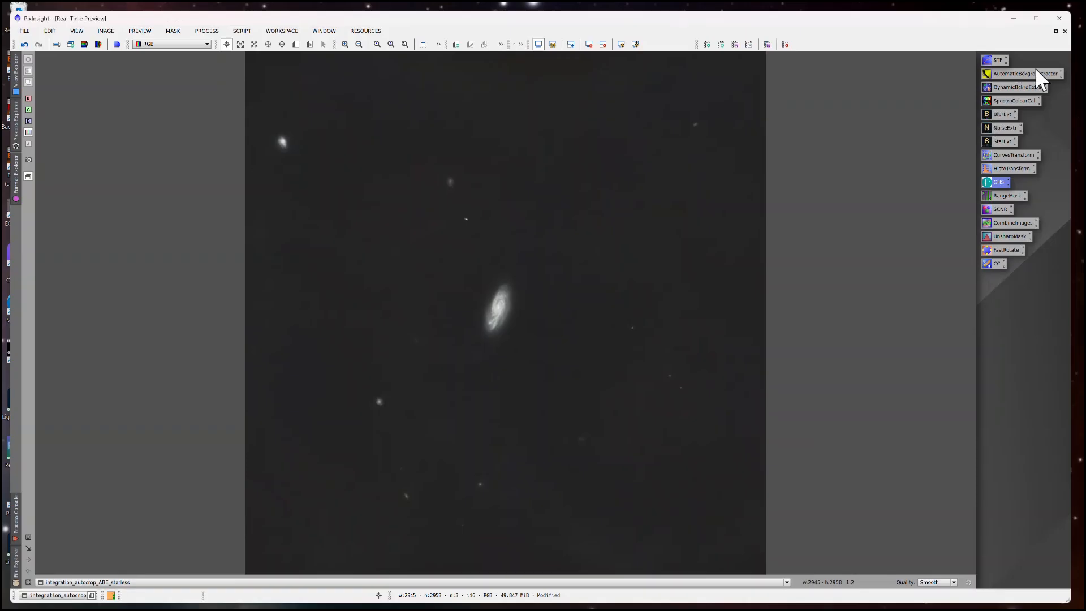
pyautogui.click(1066, 32)
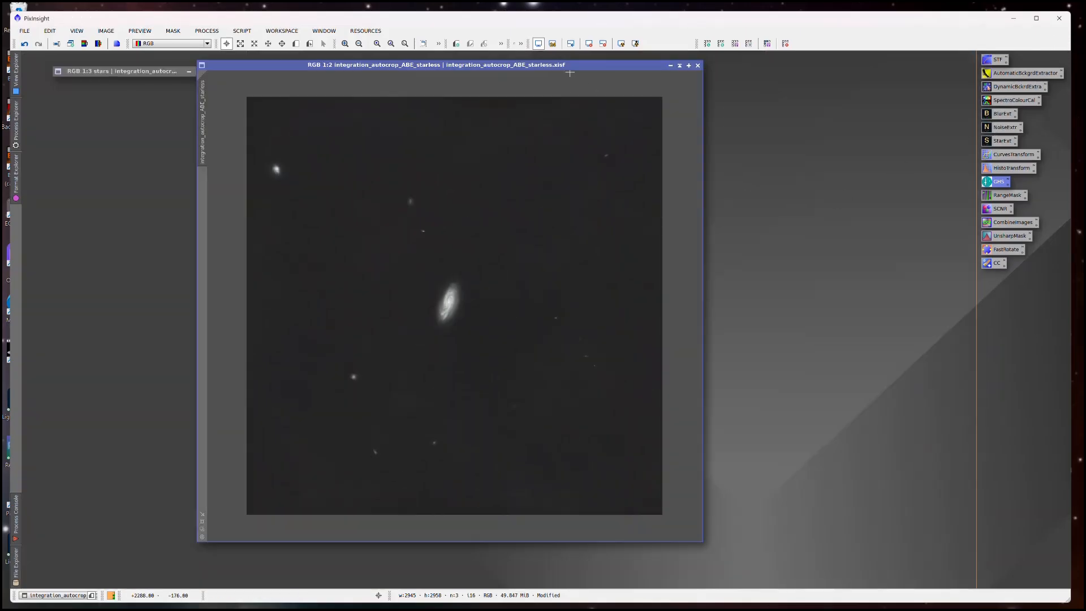
pyautogui.moveTo(572, 63); pyautogui.dragTo(621, 63)
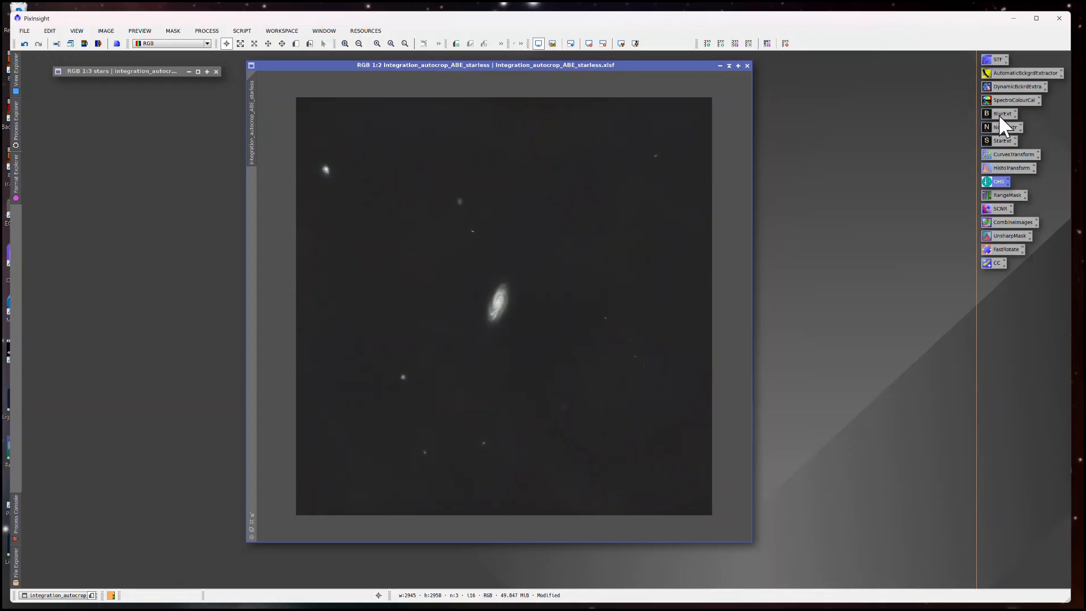
# - Raise the saturation curve to output 0.82622 at input 0.59422 in CurvesTransformation and apply it to the starless image
pyautogui.doubleClick(994, 154)
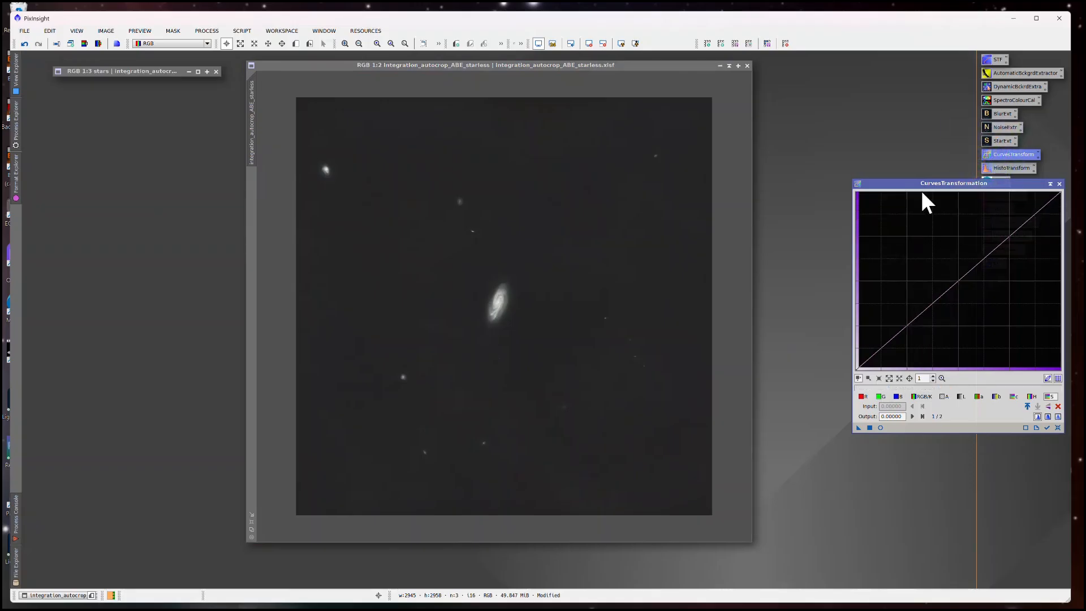
pyautogui.moveTo(909, 183); pyautogui.dragTo(826, 193)
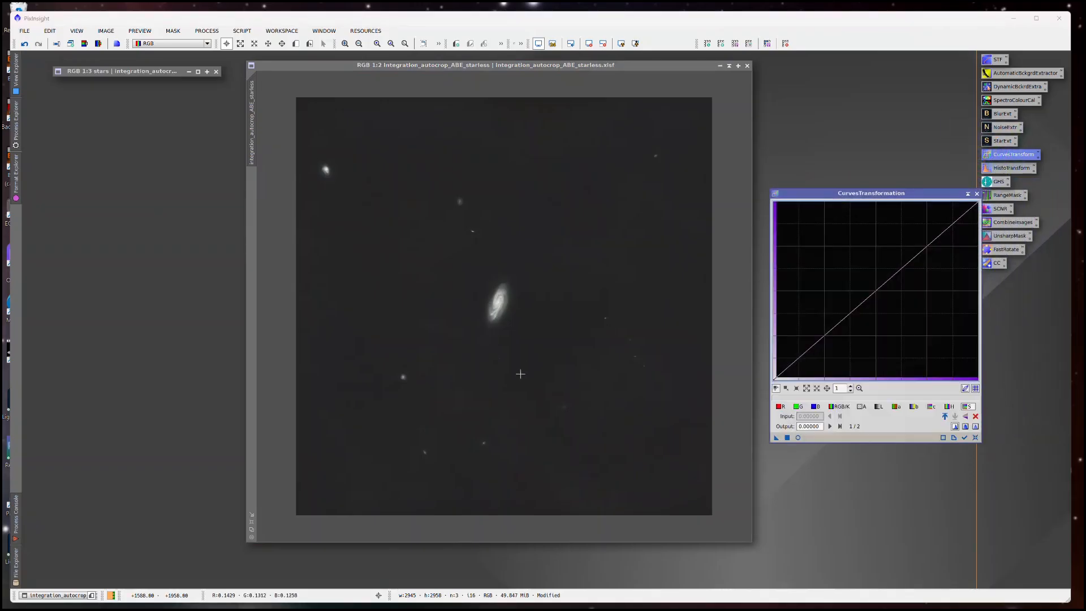
pyautogui.click(798, 438)
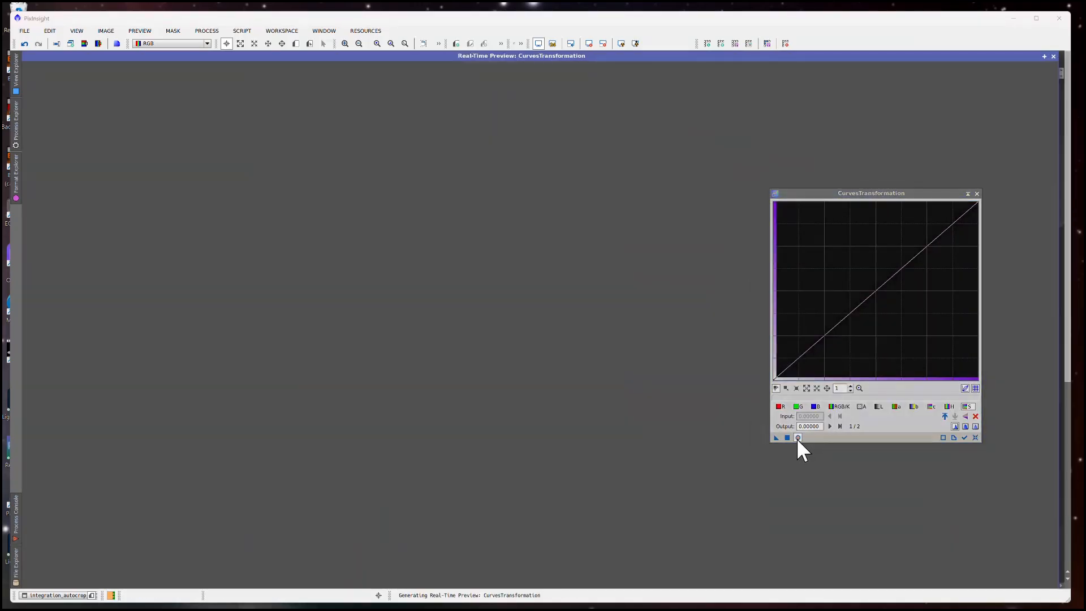
pyautogui.click(1044, 56)
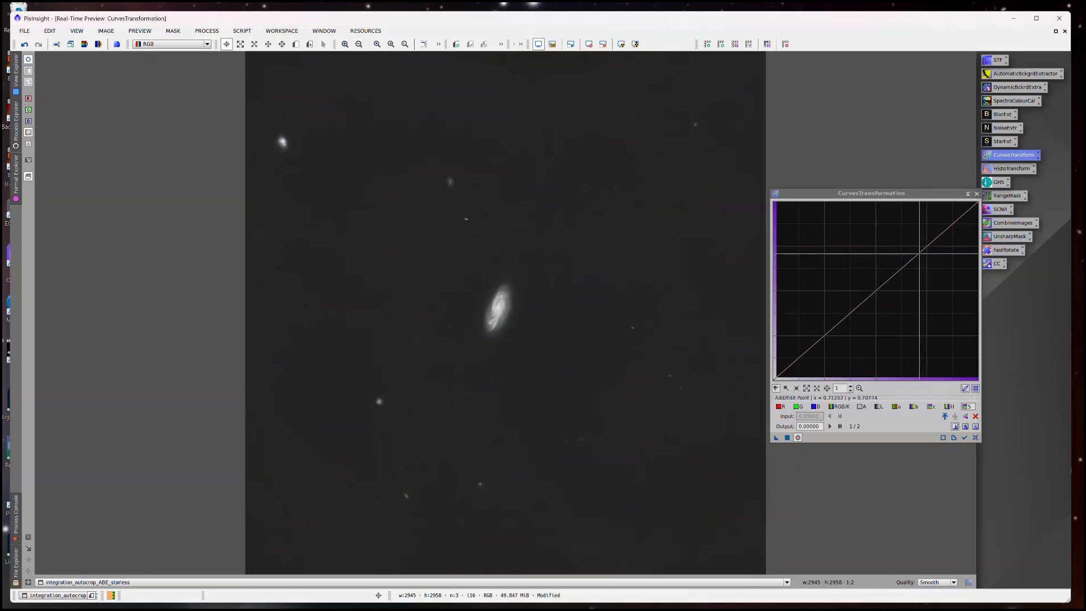
pyautogui.moveTo(920, 254); pyautogui.dragTo(896, 232)
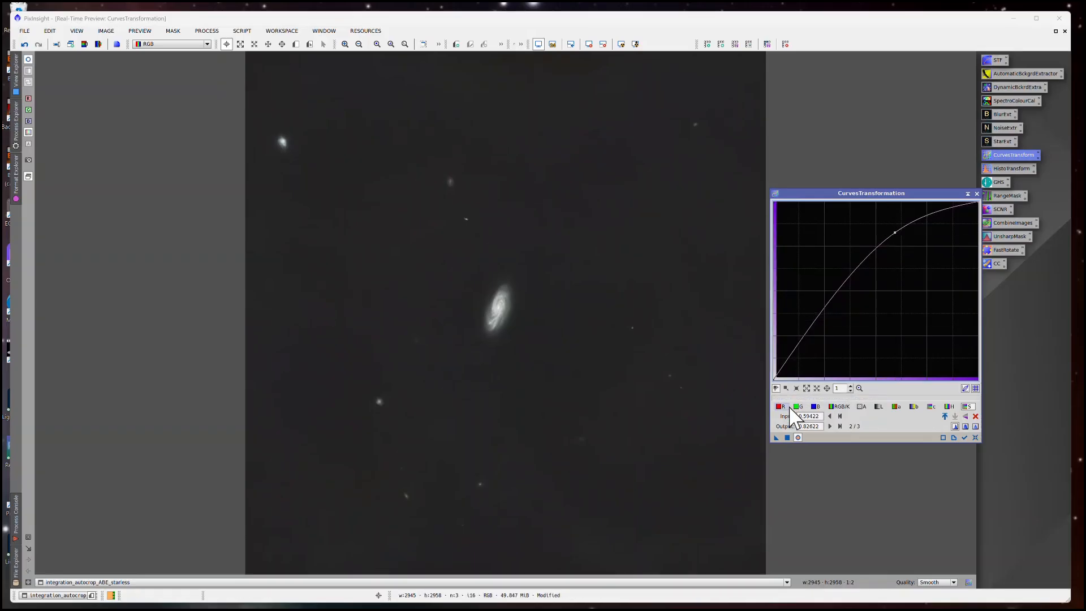
pyautogui.click(787, 438)
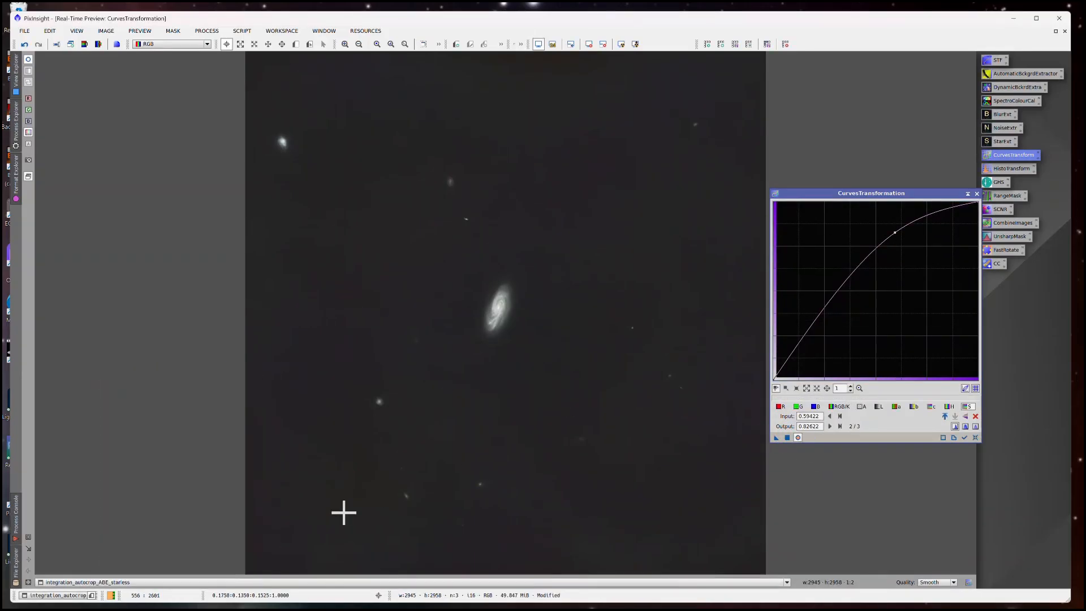
# - Restrict the preview to a region around the galaxy and compare it with and without the saturation curve
pyautogui.click(27, 537)
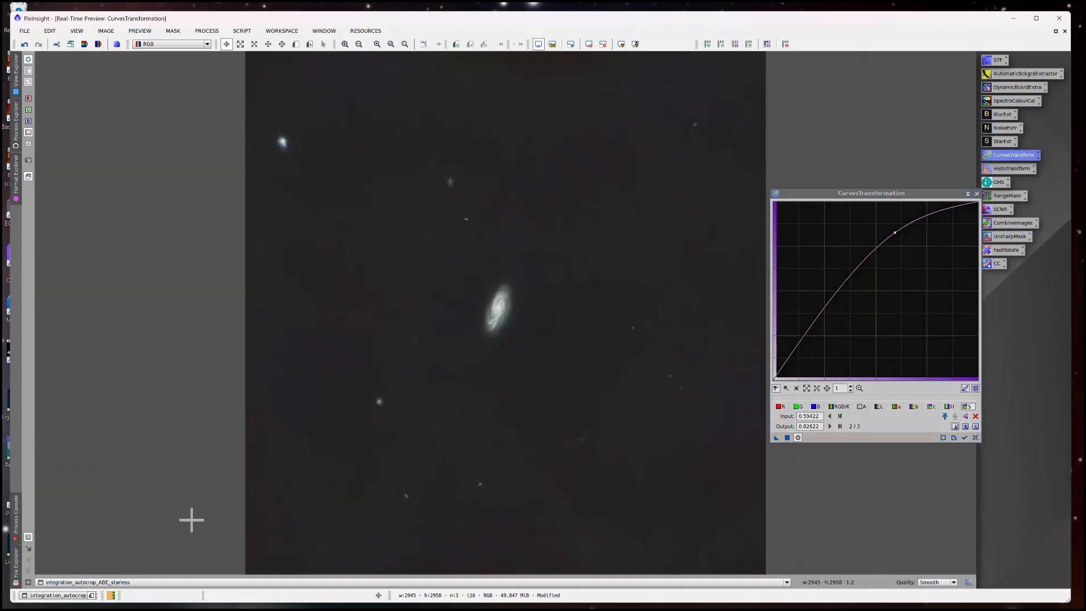
pyautogui.moveTo(421, 232); pyautogui.dragTo(582, 383)
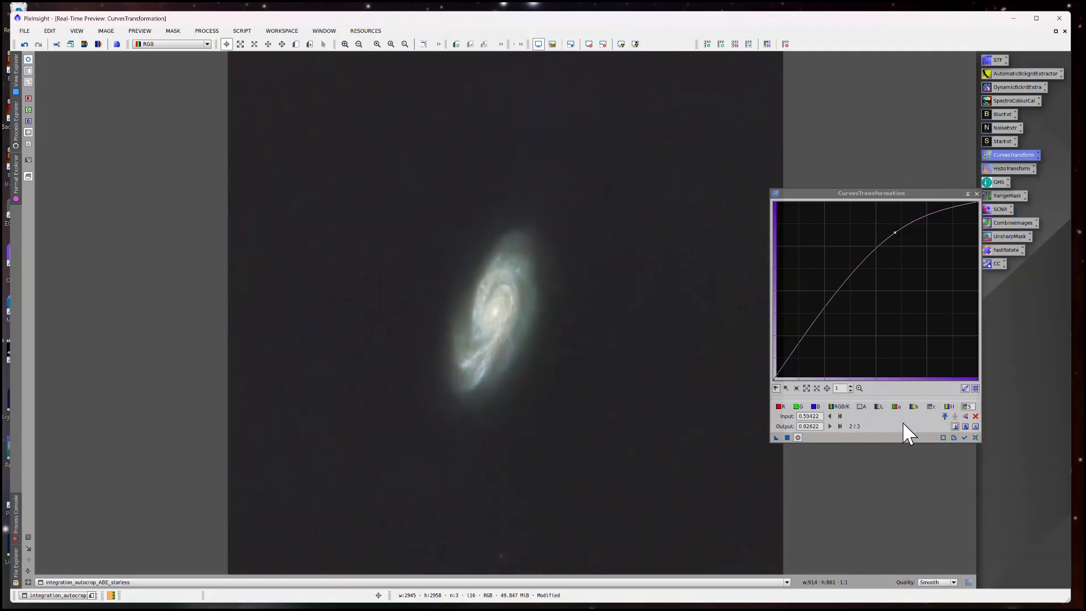
pyautogui.click(797, 437)
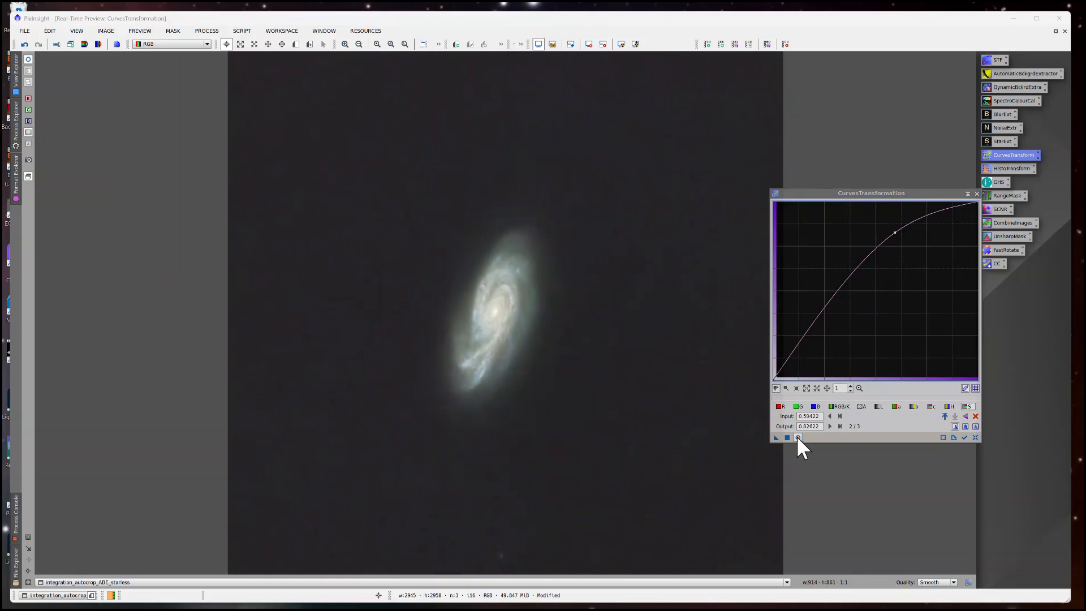
pyautogui.click(798, 437)
pyautogui.click(798, 437)
# - Lower the green curve slightly with points at input 0.26272, output 0.25750 and input 0.51582, output 0.50553, plus a highlight point
pyautogui.click(799, 406)
pyautogui.click(827, 333)
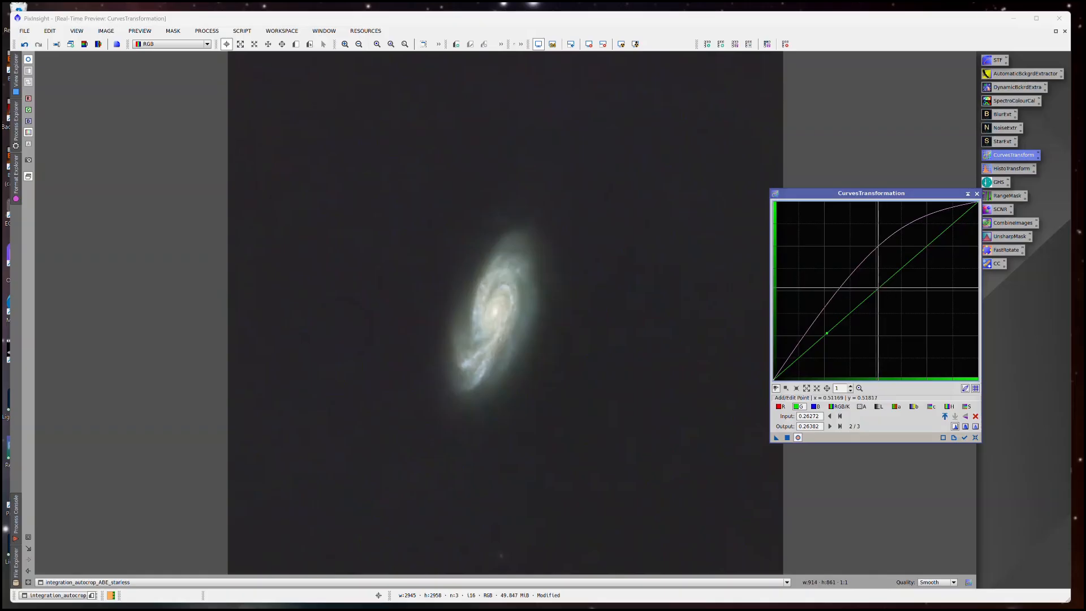
pyautogui.click(877, 288)
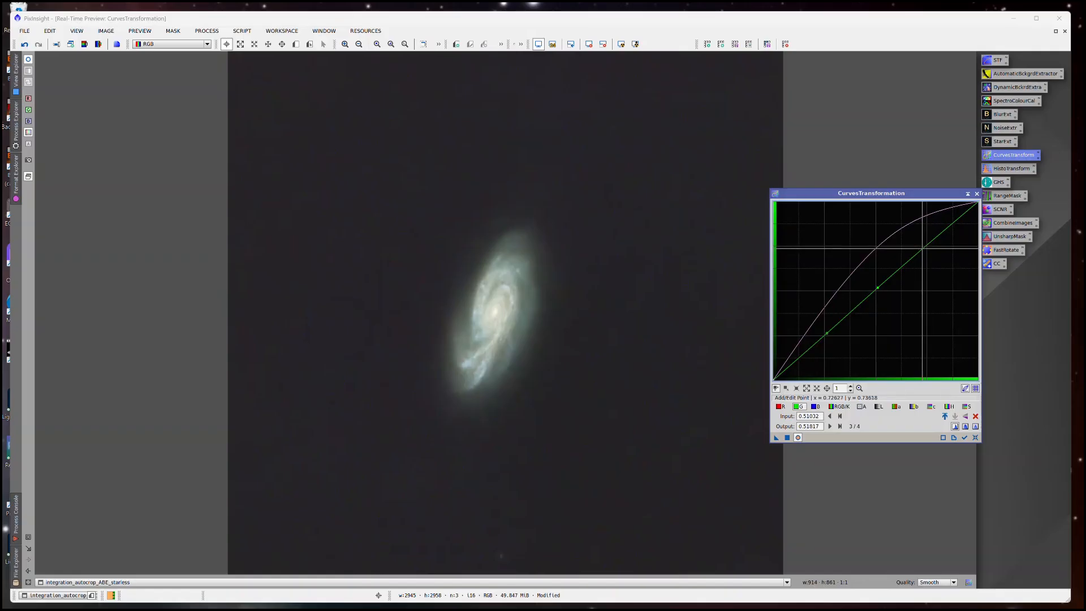
pyautogui.click(923, 248)
pyautogui.moveTo(923, 248); pyautogui.dragTo(922, 252)
pyautogui.moveTo(879, 288); pyautogui.dragTo(879, 289)
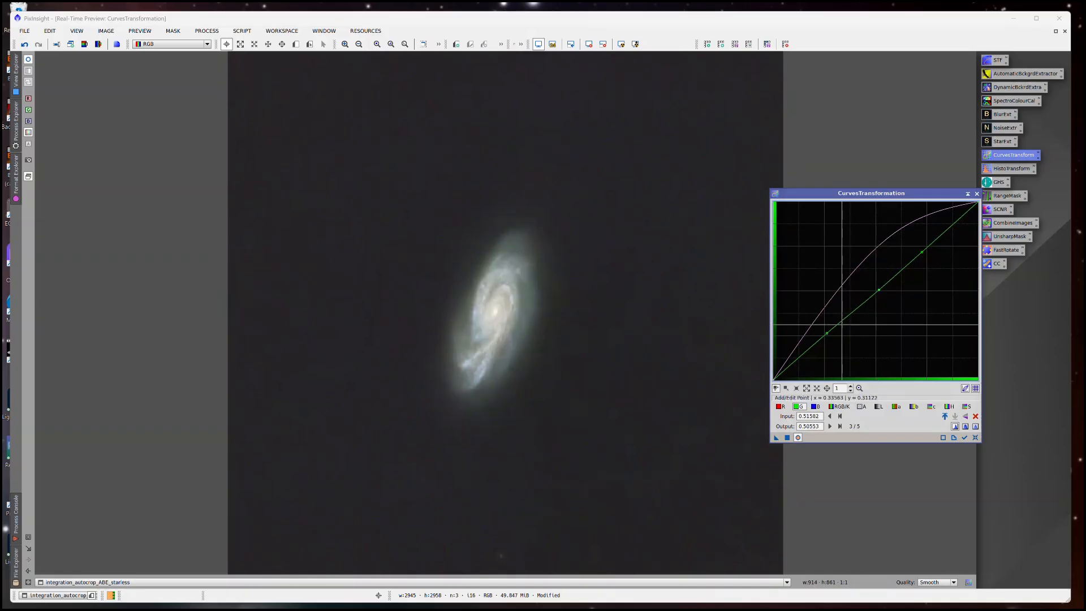
pyautogui.moveTo(827, 334); pyautogui.dragTo(826, 334)
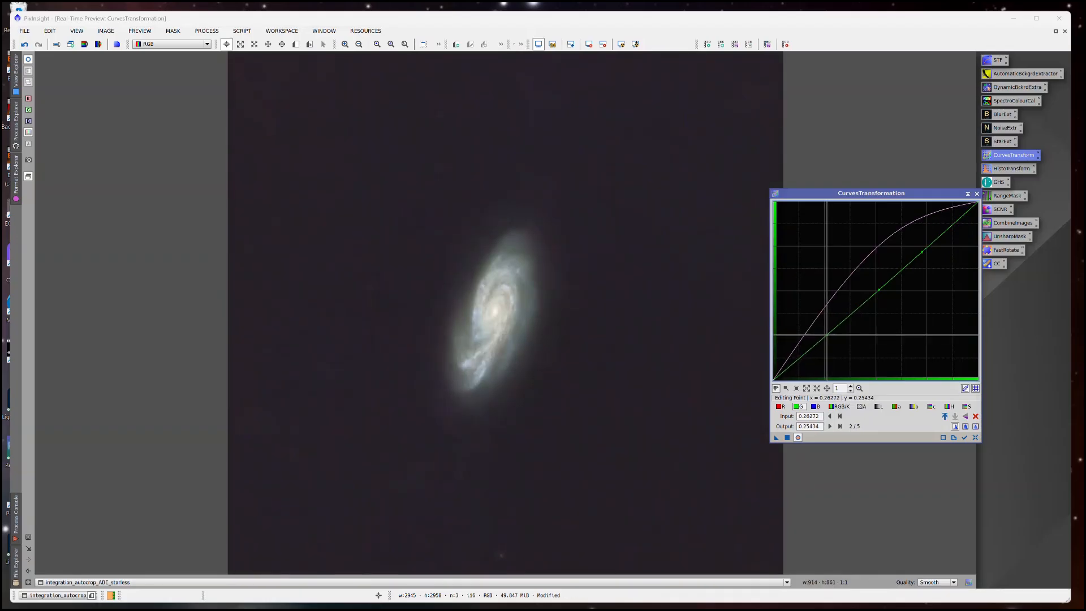
pyautogui.moveTo(827, 335); pyautogui.dragTo(826, 334)
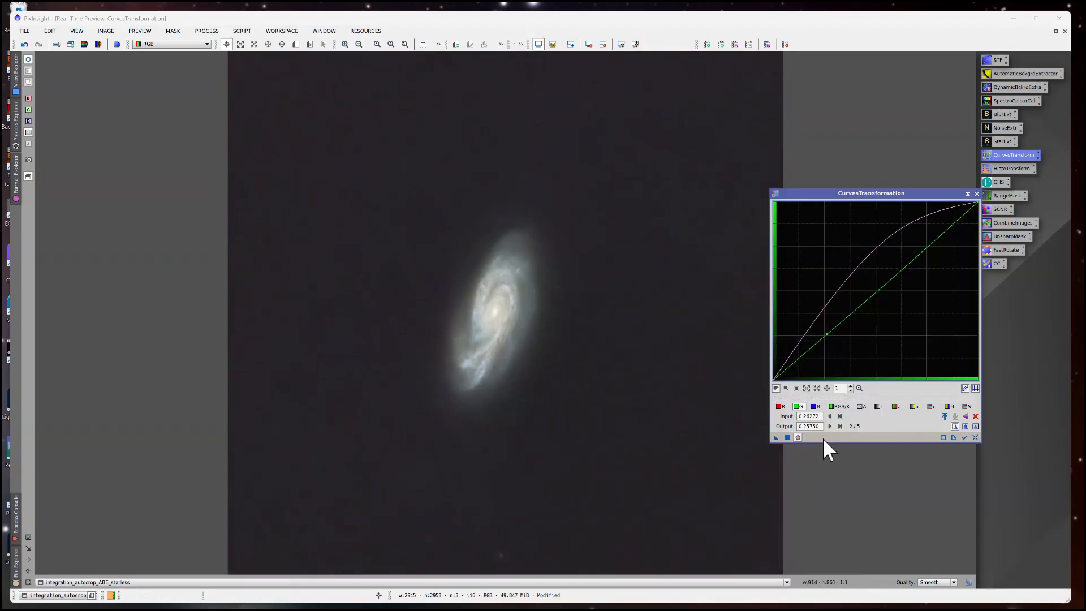
# - Apply the saturation and green curves to the starless image, and reset and close CurvesTransformation and its preview
pyautogui.click(797, 437)
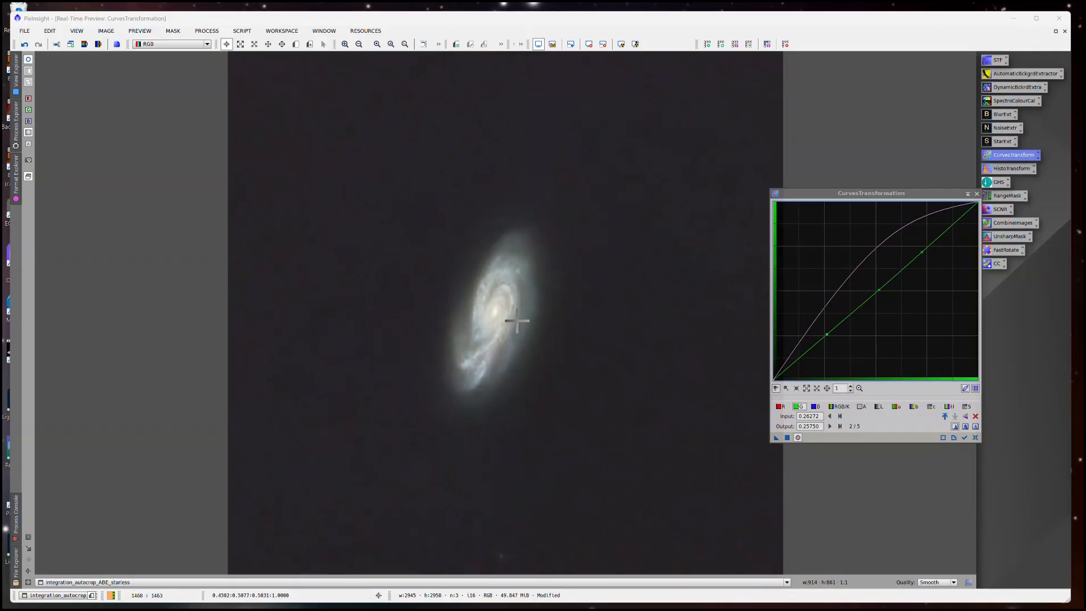
pyautogui.click(787, 437)
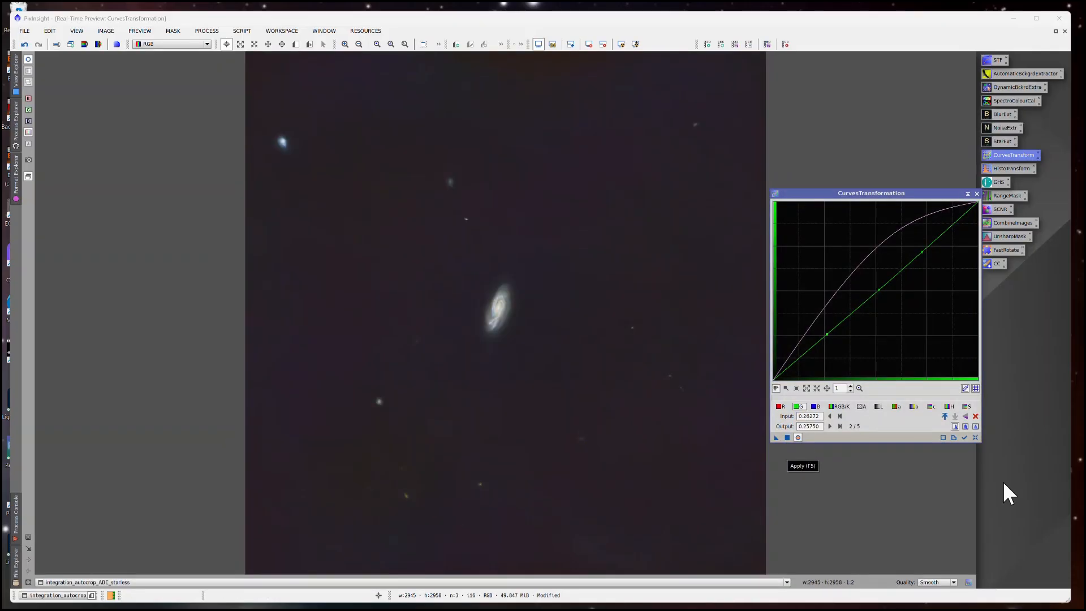
pyautogui.click(976, 437)
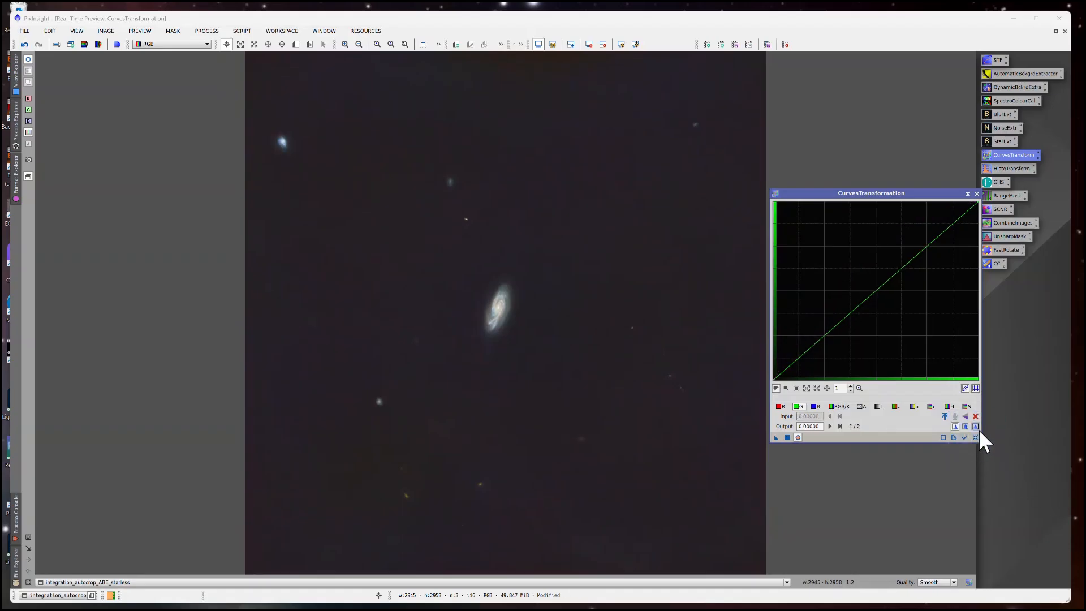
pyautogui.click(976, 193)
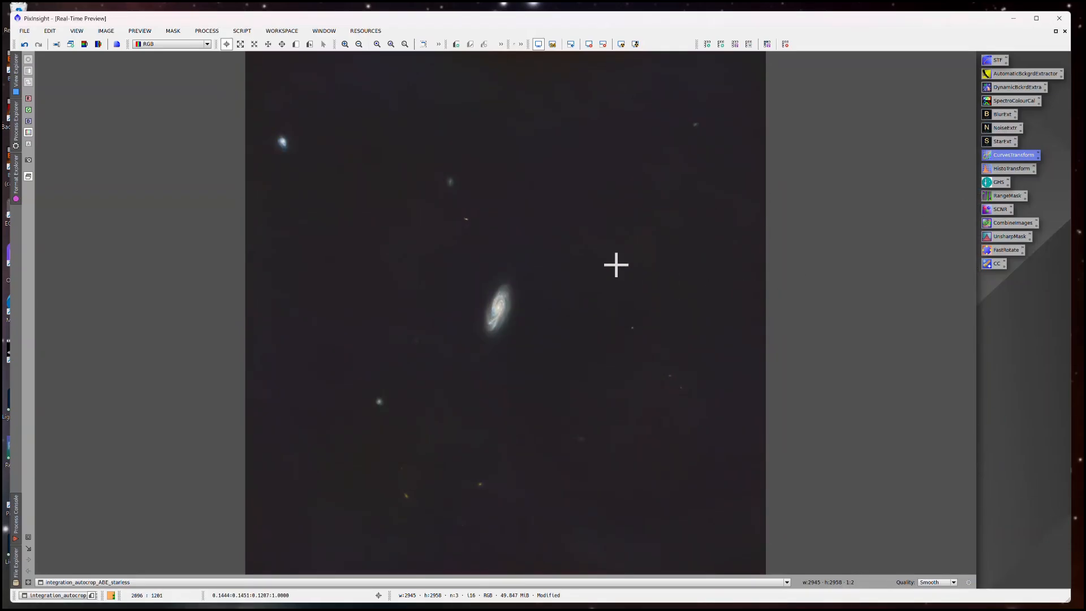
pyautogui.click(1066, 31)
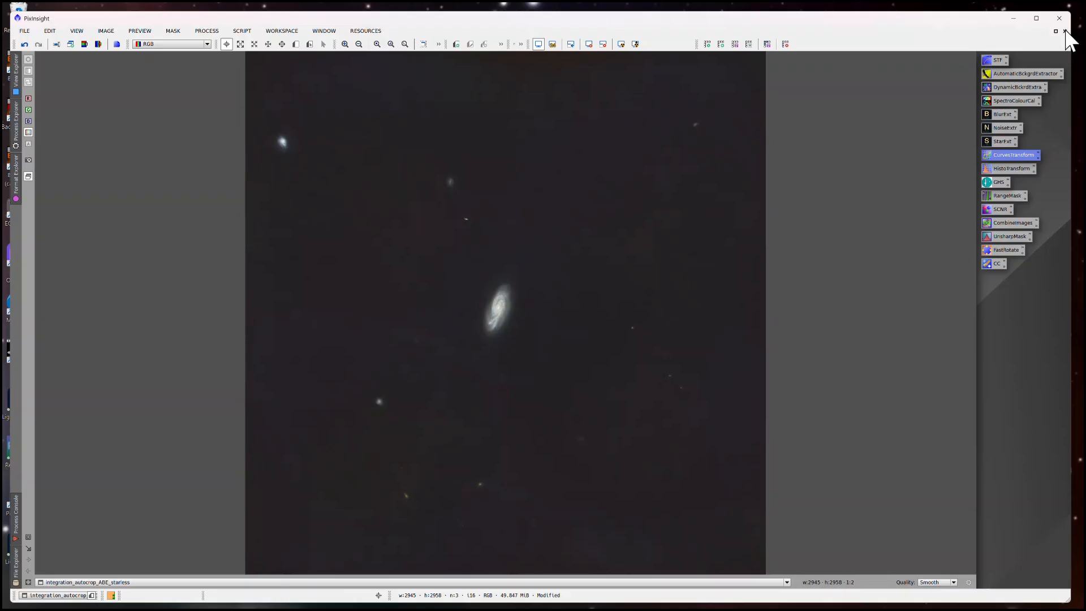
pyautogui.click(1066, 32)
# - Inspect the galaxy's colour up close, and open the RangeSelection process beside the starless image
pyautogui.scroll(-2, 488, 317)
pyautogui.scroll(7, 487, 317)
pyautogui.scroll(-4, 487, 318)
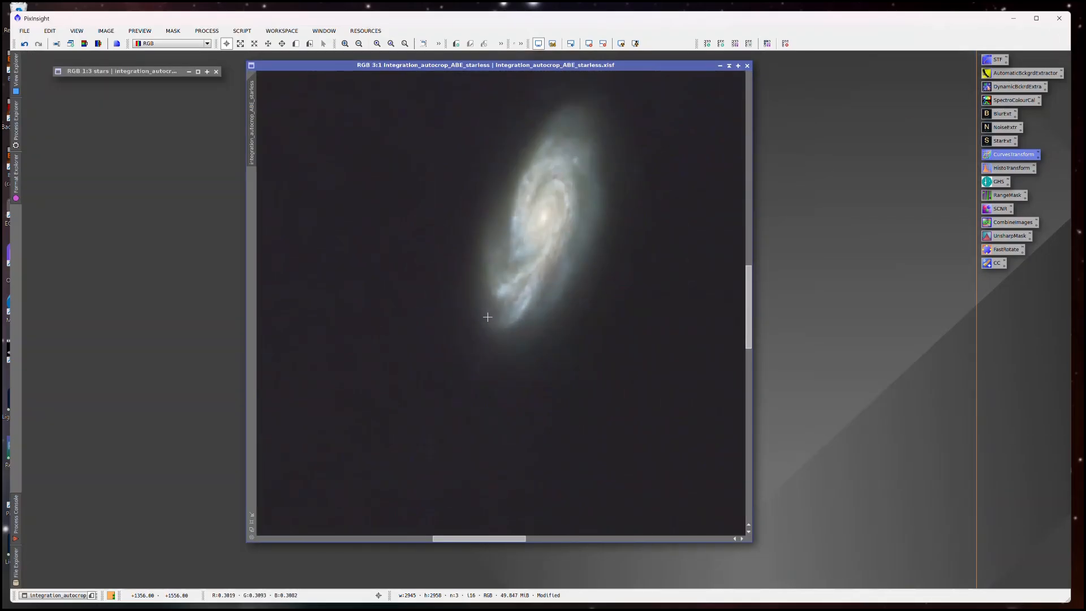
pyautogui.scroll(-1, 521, 271)
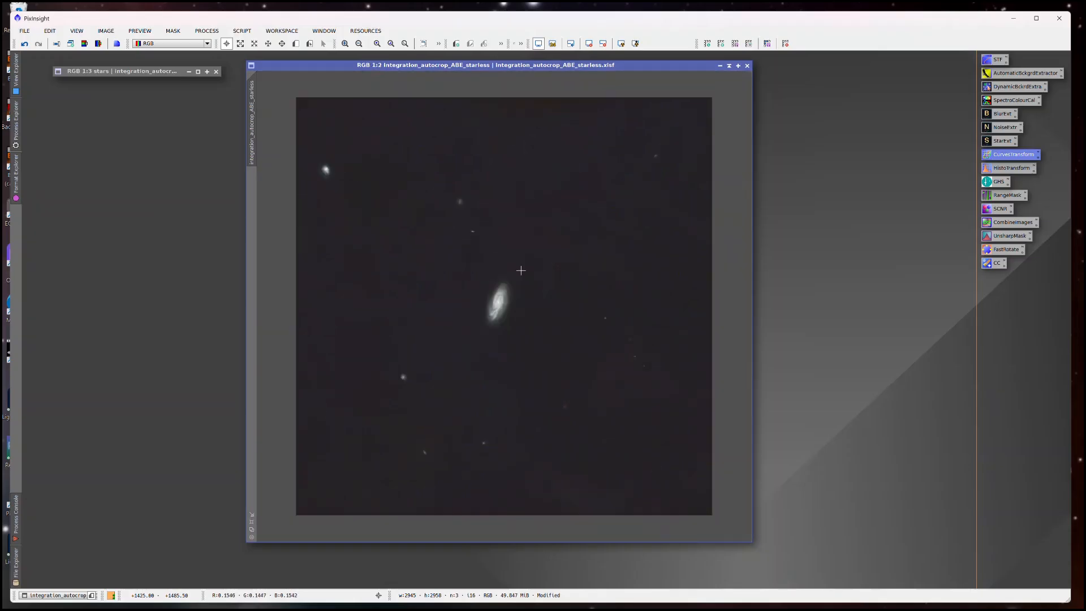
pyautogui.click(621, 266)
pyautogui.doubleClick(996, 195)
pyautogui.moveTo(944, 202); pyautogui.dragTo(832, 193)
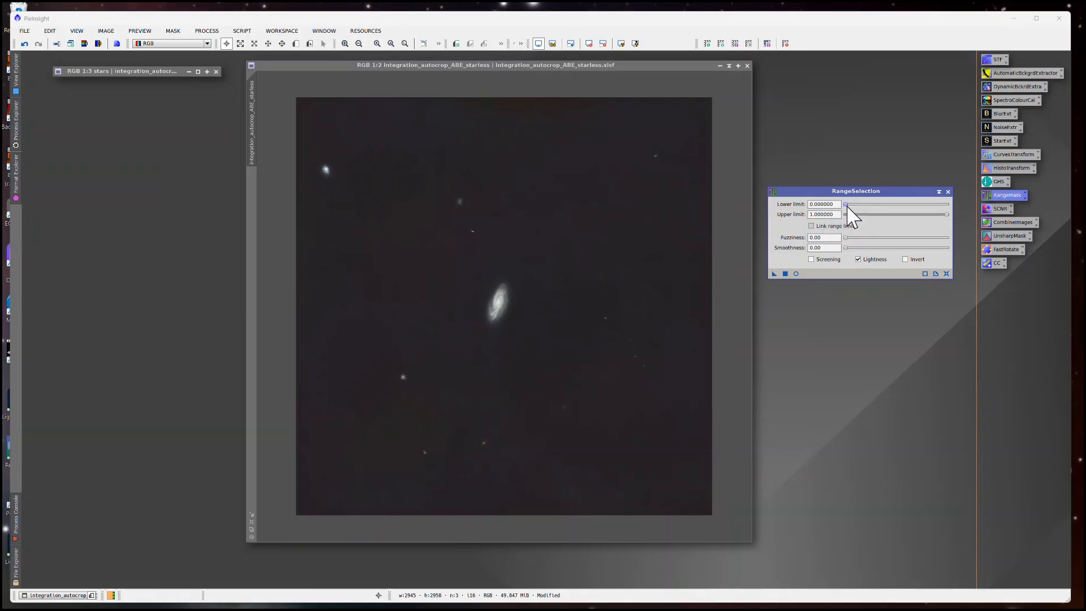
# - Preview the range selection live in a maximized real-time preview and set its lower limit to 0.18
pyautogui.click(797, 274)
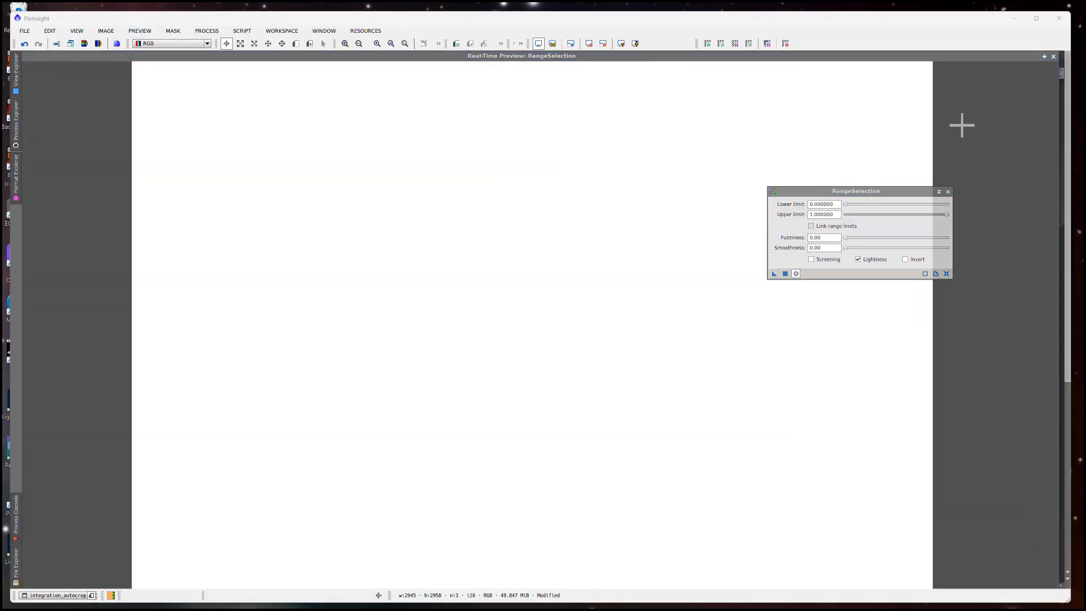
pyautogui.click(1045, 56)
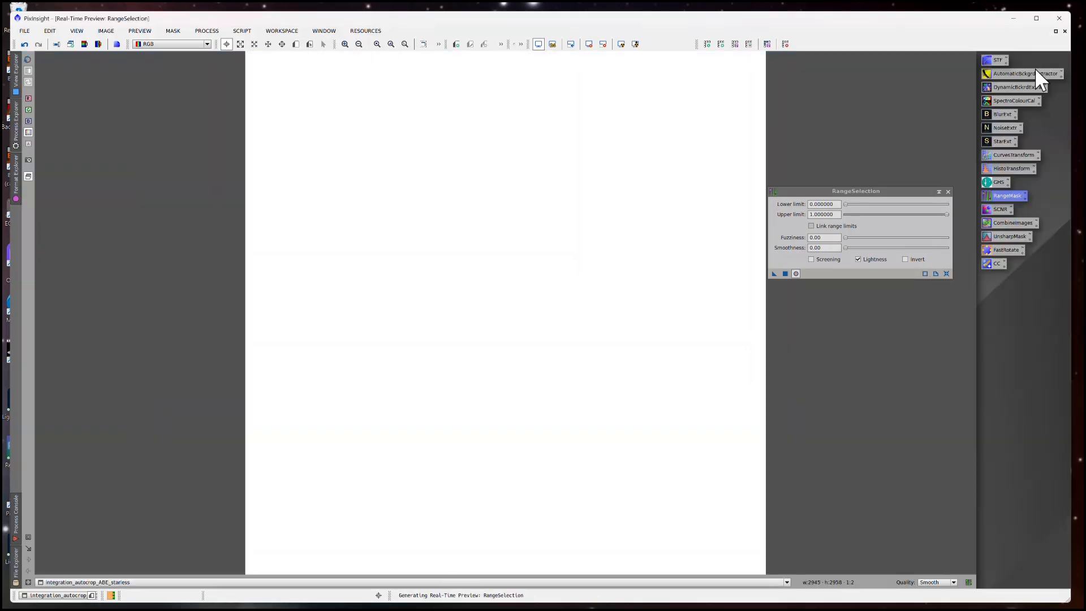
pyautogui.click(845, 205)
pyautogui.moveTo(847, 206); pyautogui.dragTo(864, 206)
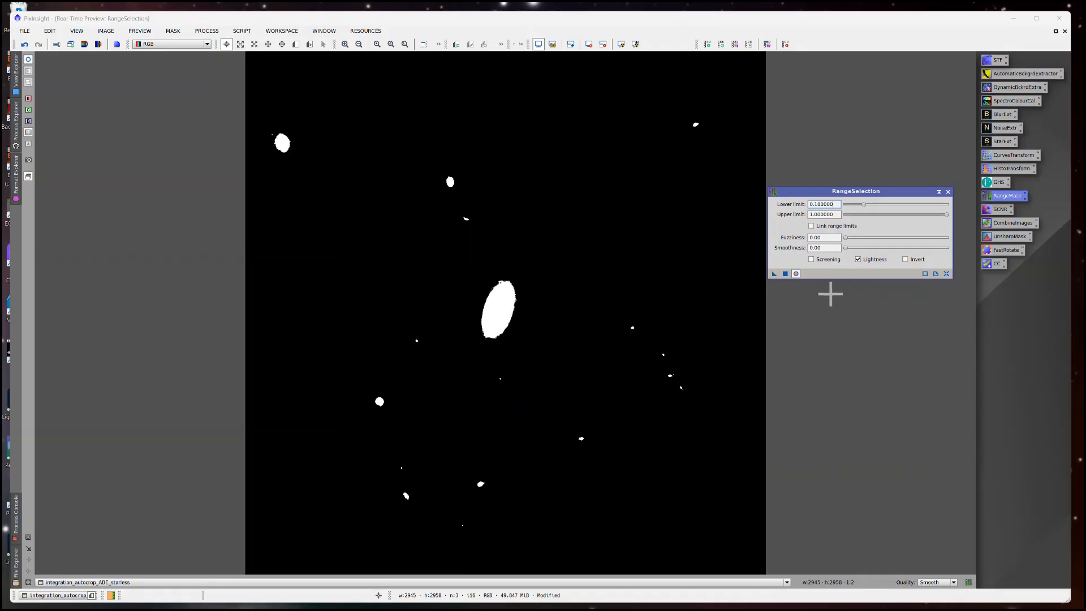
# - Compare the mask with and without Screening, leave Screening off, and set the mask's smoothness to 14
pyautogui.click(811, 261)
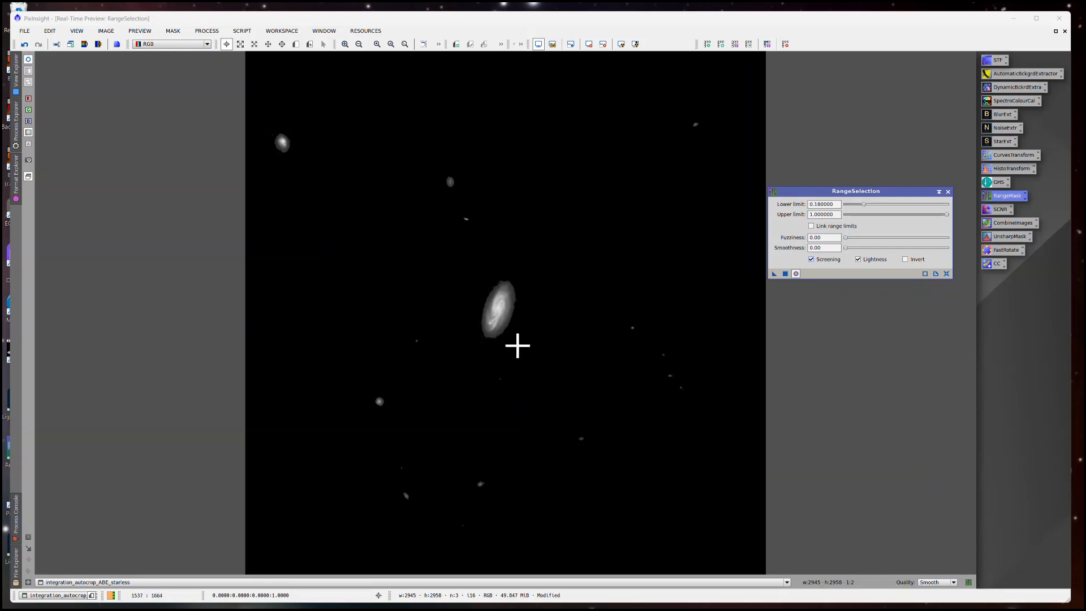
pyautogui.click(812, 260)
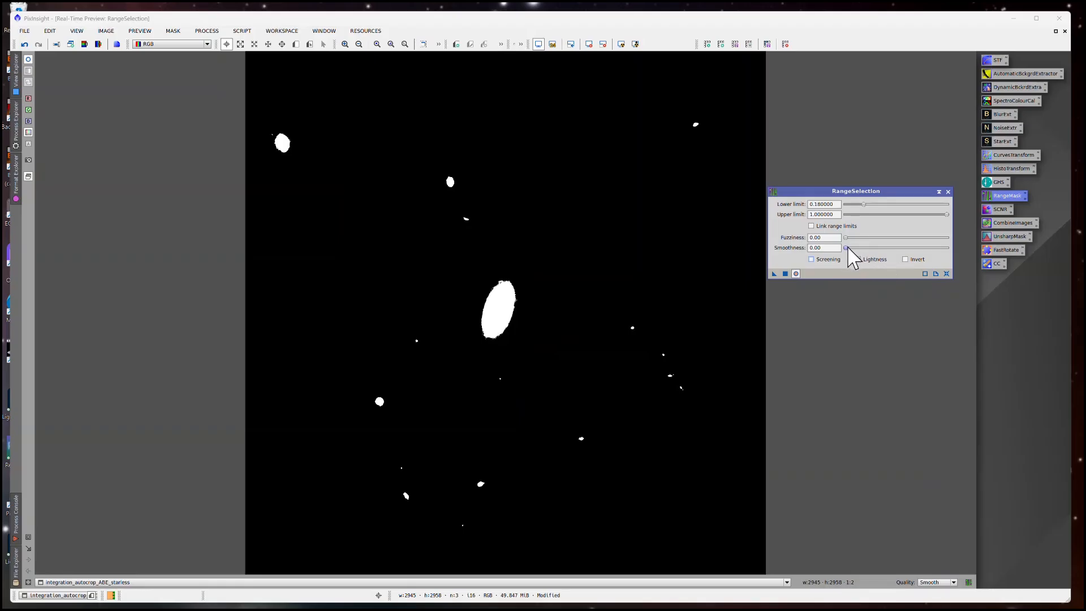
pyautogui.moveTo(846, 249); pyautogui.dragTo(860, 248)
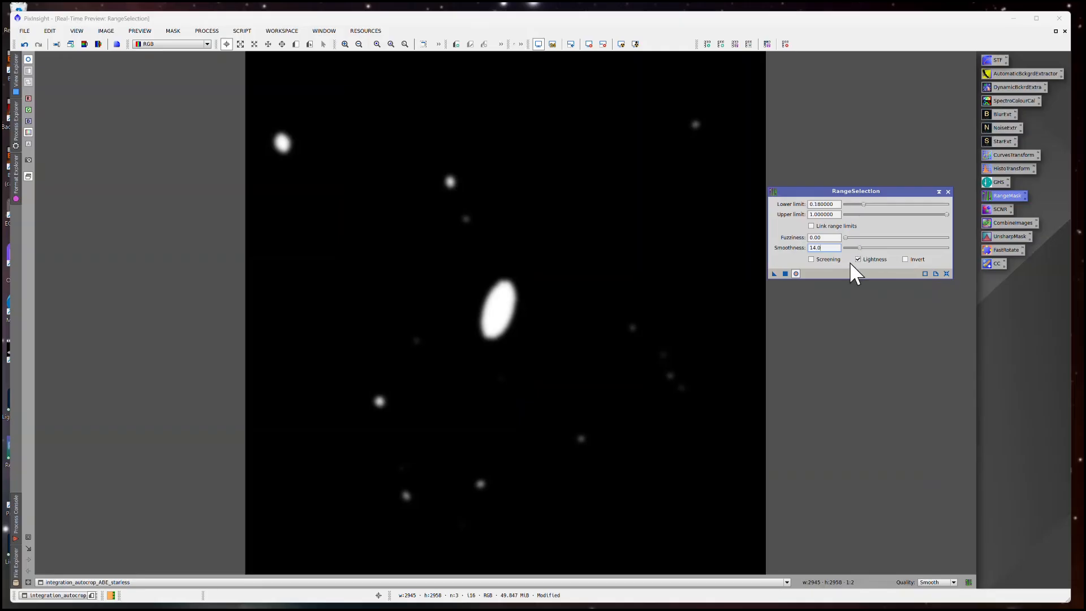
# - Generate the range mask from the starless image, and close RangeSelection and its real-time preview
pyautogui.click(786, 275)
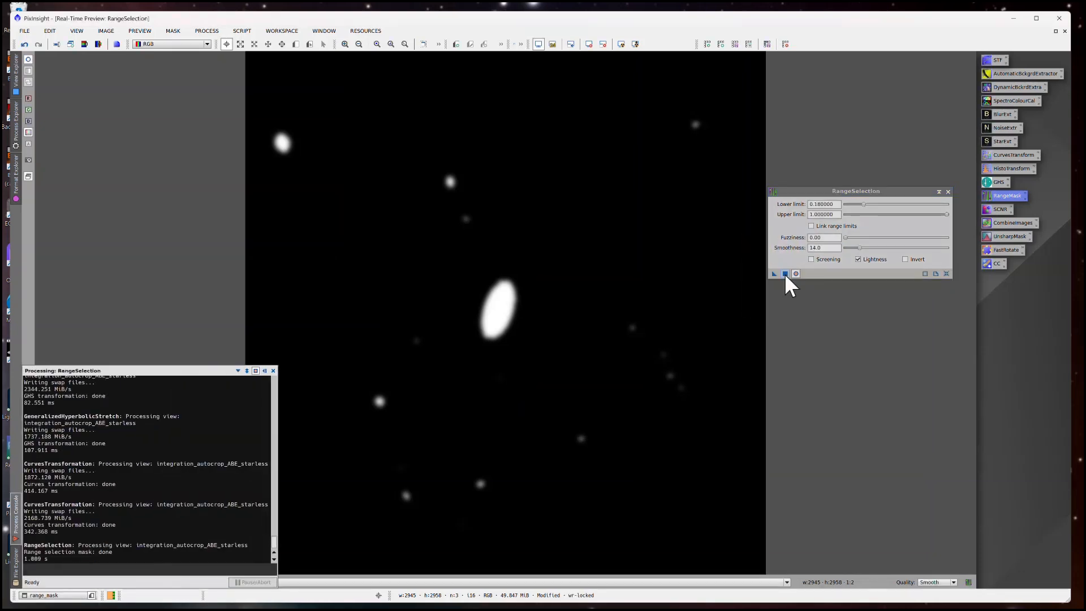
pyautogui.click(949, 192)
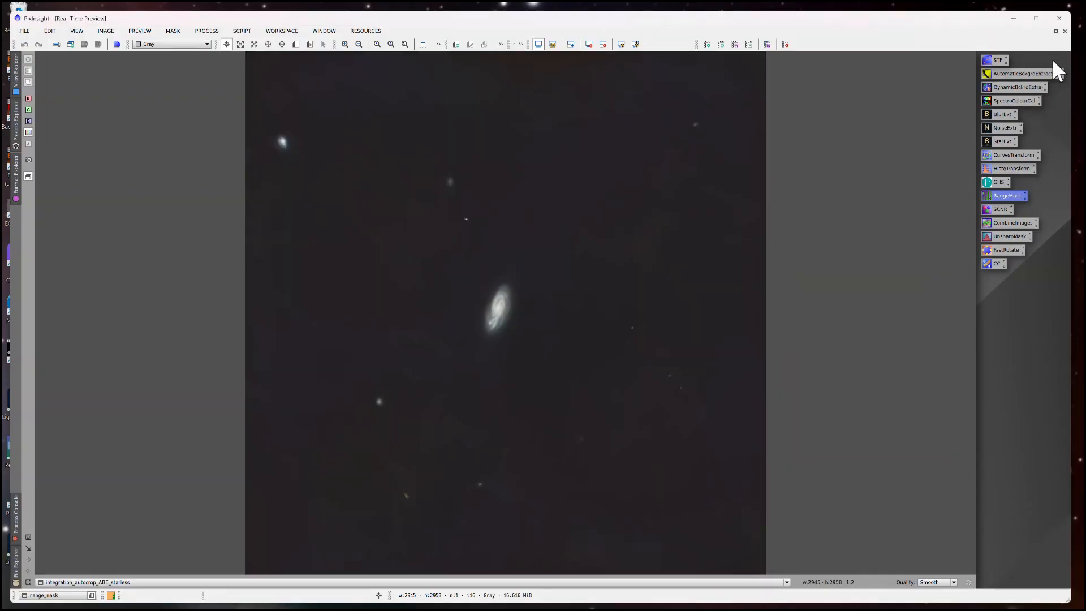
pyautogui.click(1065, 32)
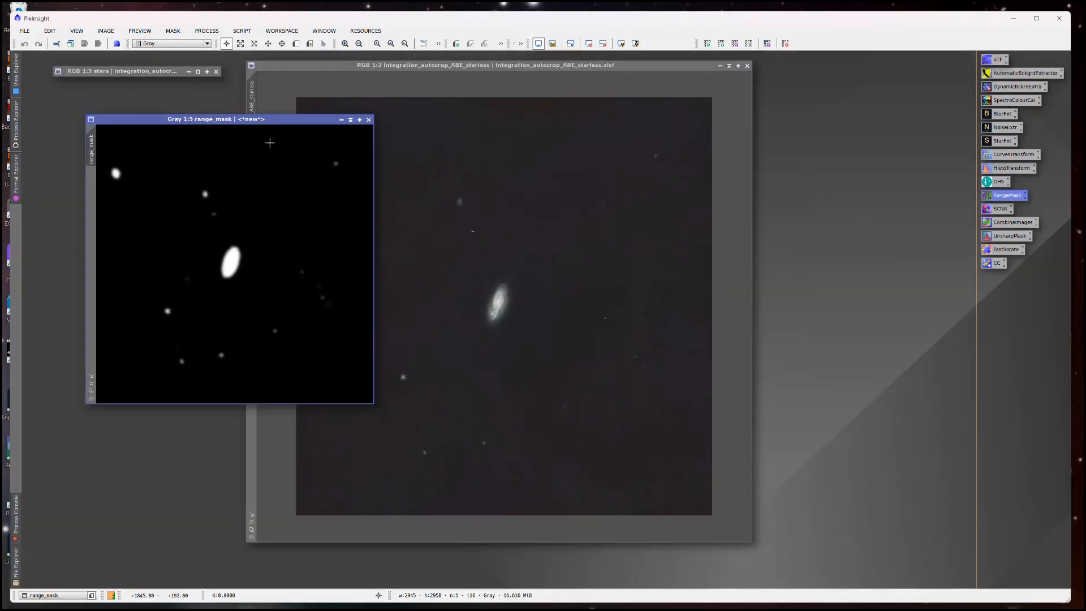
# - Apply range_mask as the mask of the starless image, and iconize the mask window clear of the image
pyautogui.moveTo(628, 139); pyautogui.dragTo(845, 94)
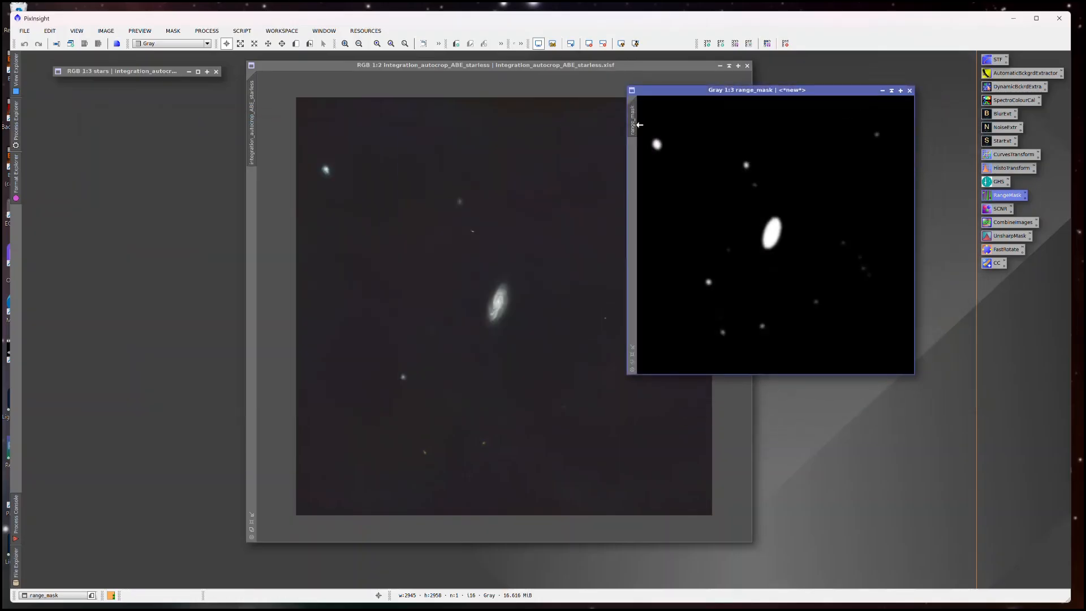
pyautogui.moveTo(633, 122); pyautogui.dragTo(256, 198)
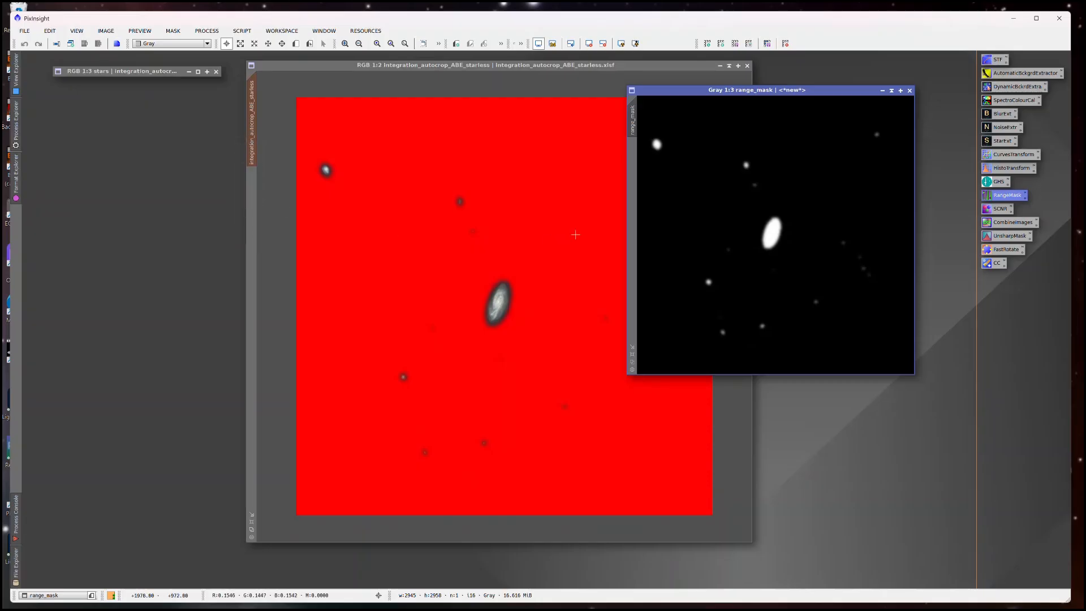
pyautogui.moveTo(856, 91); pyautogui.dragTo(837, 95)
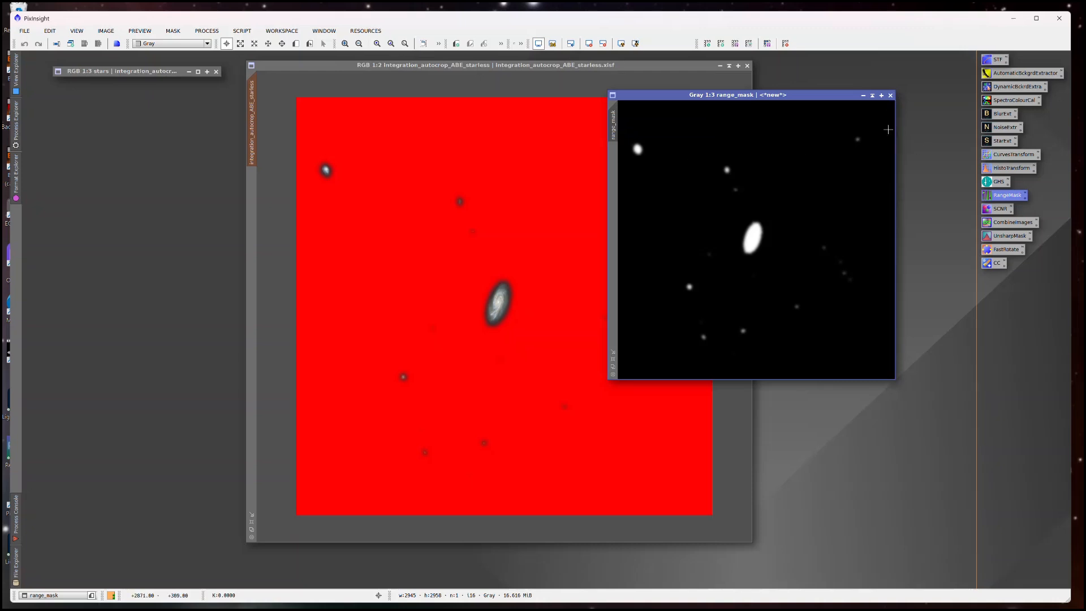
pyautogui.click(872, 95)
pyautogui.moveTo(775, 237)
pyautogui.mouseDown()
pyautogui.moveTo(875, 163)
pyautogui.moveTo(898, 97)
pyautogui.moveTo(891, 68)
pyautogui.mouseUp()
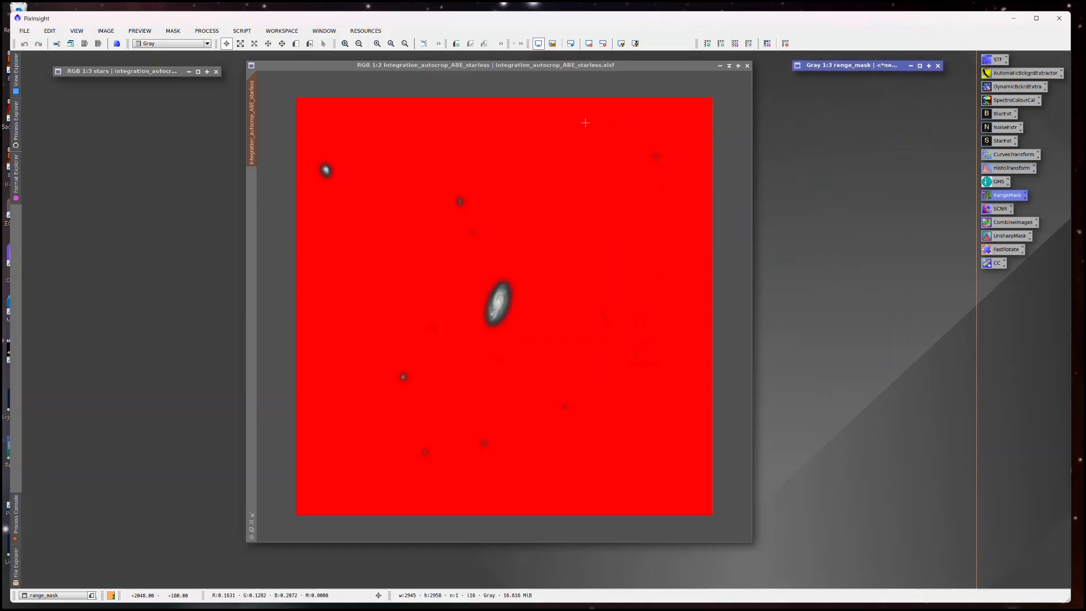
# - Hide the red mask overlay on the starless image while keeping the mask enabled
pyautogui.click(337, 65)
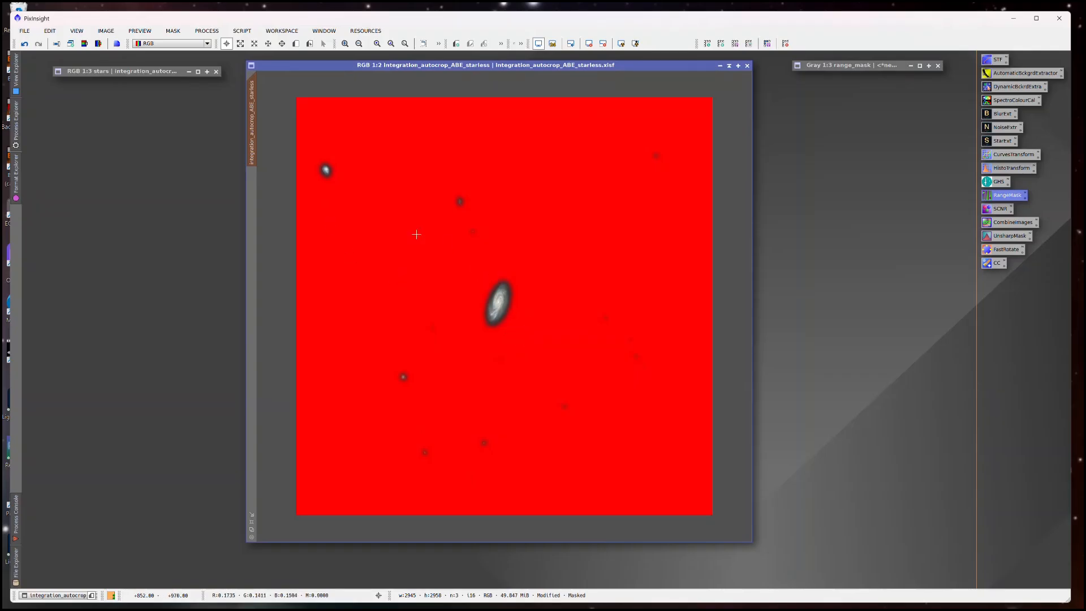
pyautogui.click(169, 31)
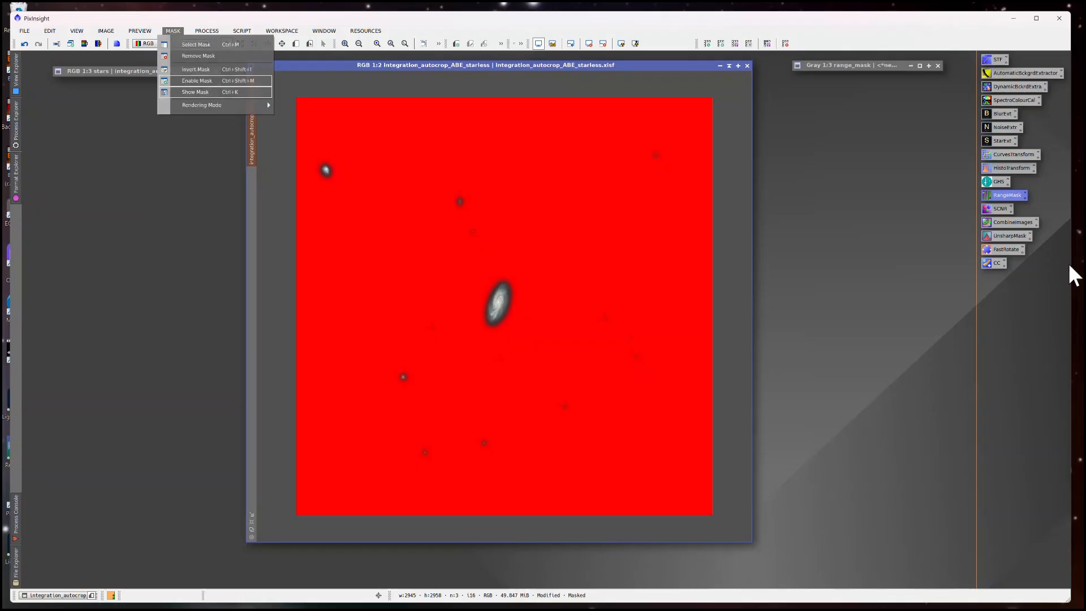
pyautogui.click(676, 65)
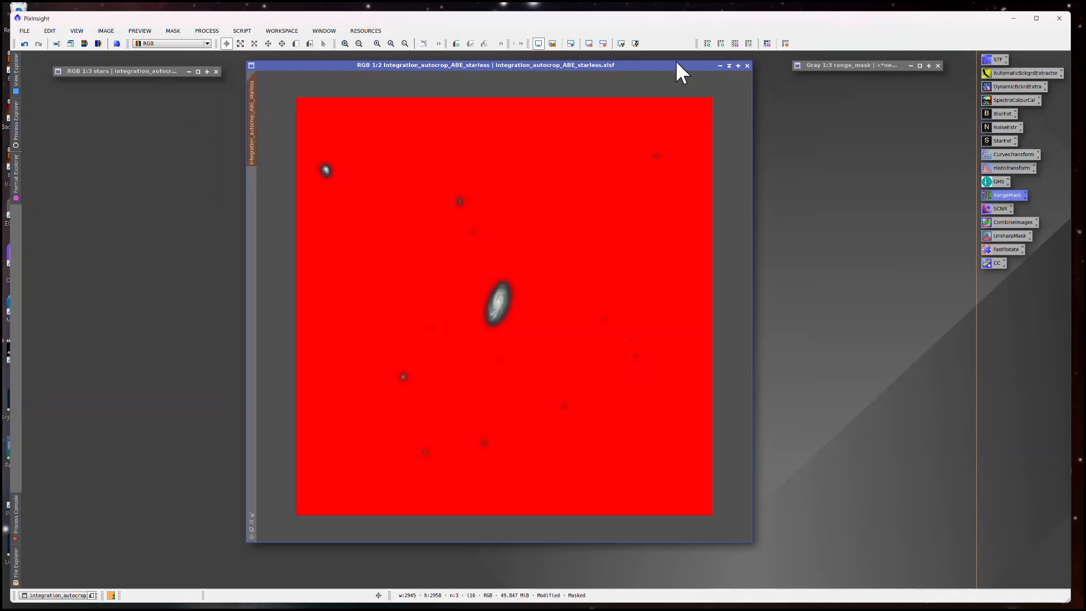
pyautogui.hotkey('ctrl', 'k')
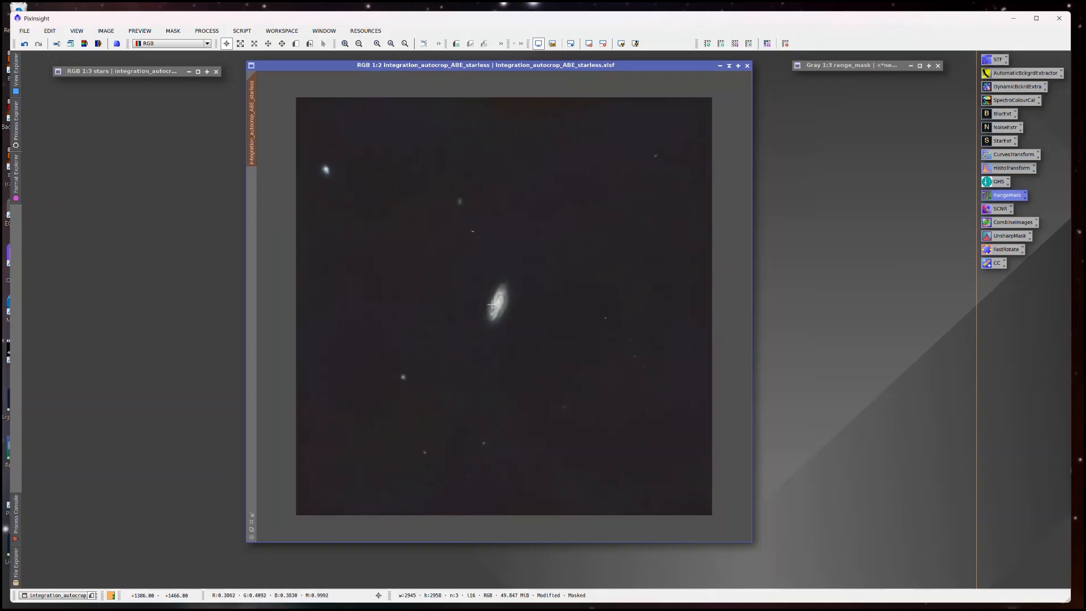
# - Examine the masked galaxy's core and spiral arms up close, and check the available mask options
pyautogui.scroll(3, 492, 305)
pyautogui.scroll(-3, 492, 305)
pyautogui.moveTo(321, 66); pyautogui.dragTo(322, 67)
pyautogui.click(172, 31)
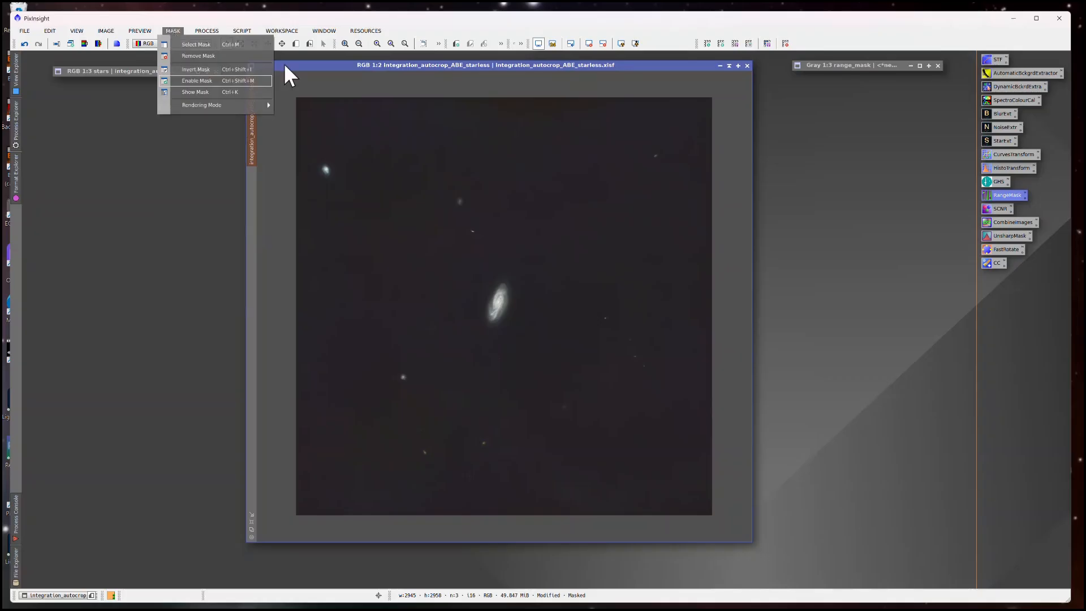
pyautogui.click(651, 64)
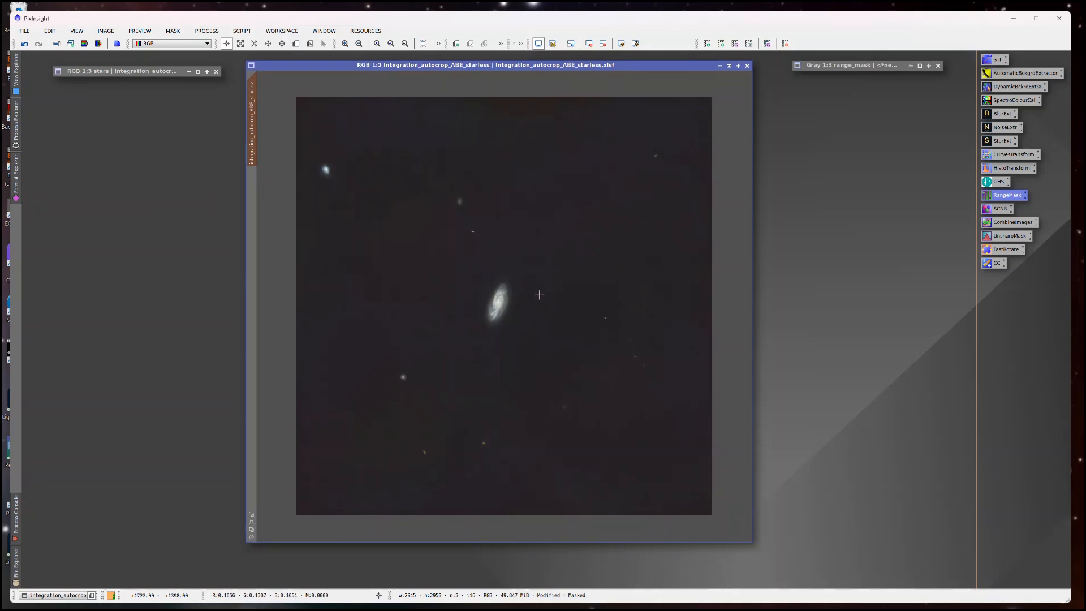
pyautogui.scroll(2, 495, 300)
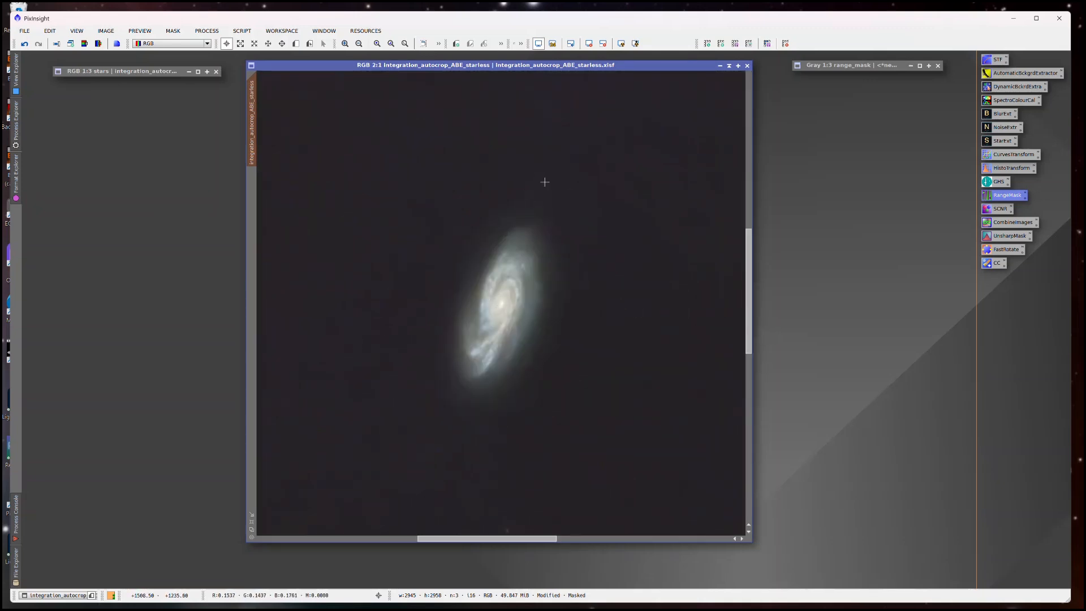
pyautogui.scroll(-2, 556, 241)
pyautogui.scroll(3, 509, 294)
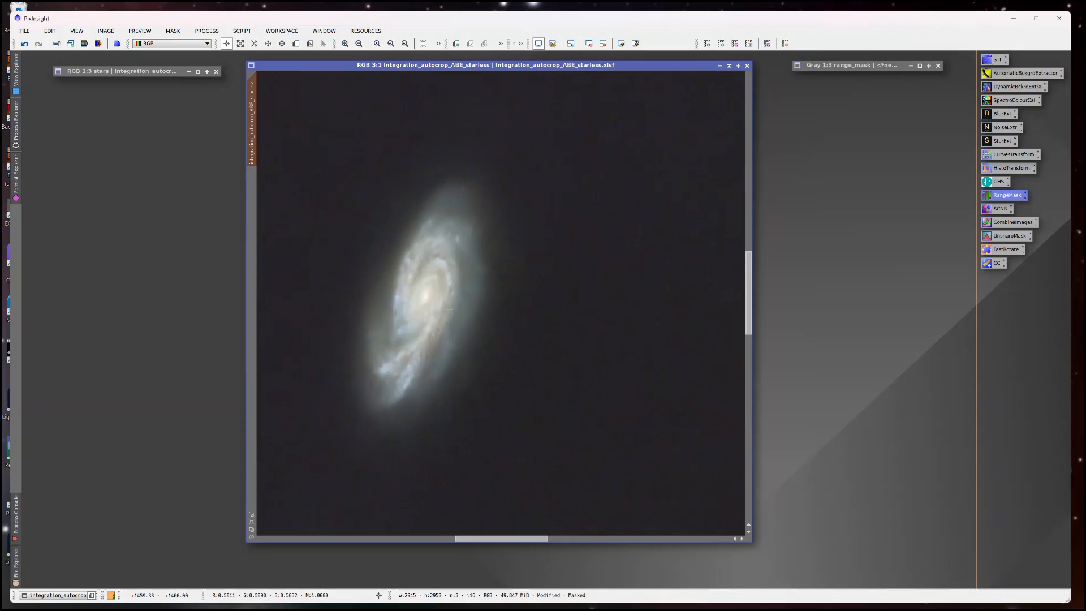
# - Open UnsharpMask with a maximized real-time preview restricted to a region around the galaxy
pyautogui.doubleClick(999, 235)
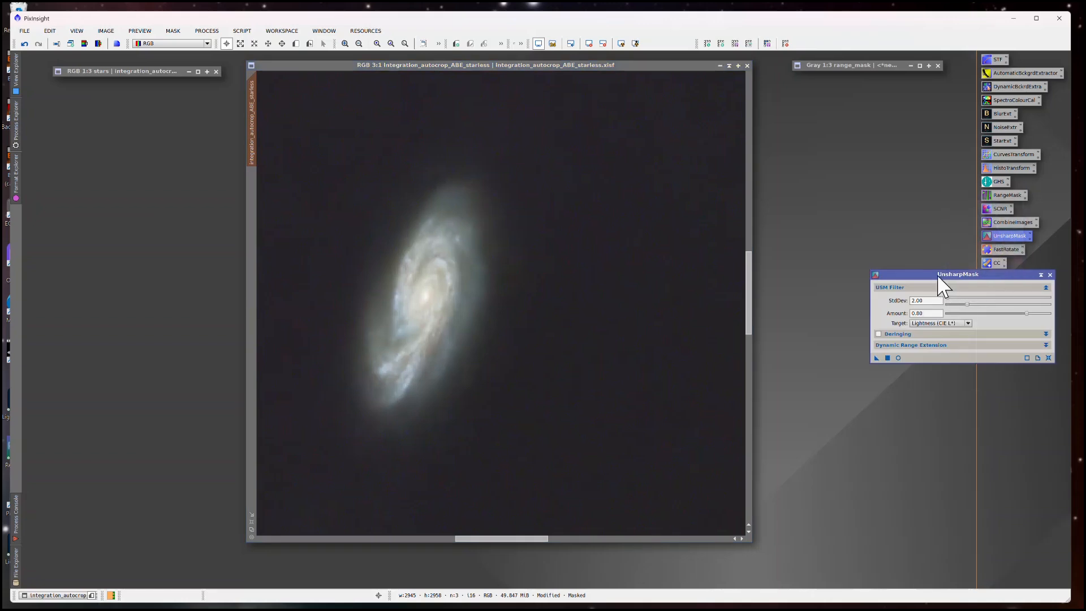
pyautogui.moveTo(938, 274); pyautogui.dragTo(841, 227)
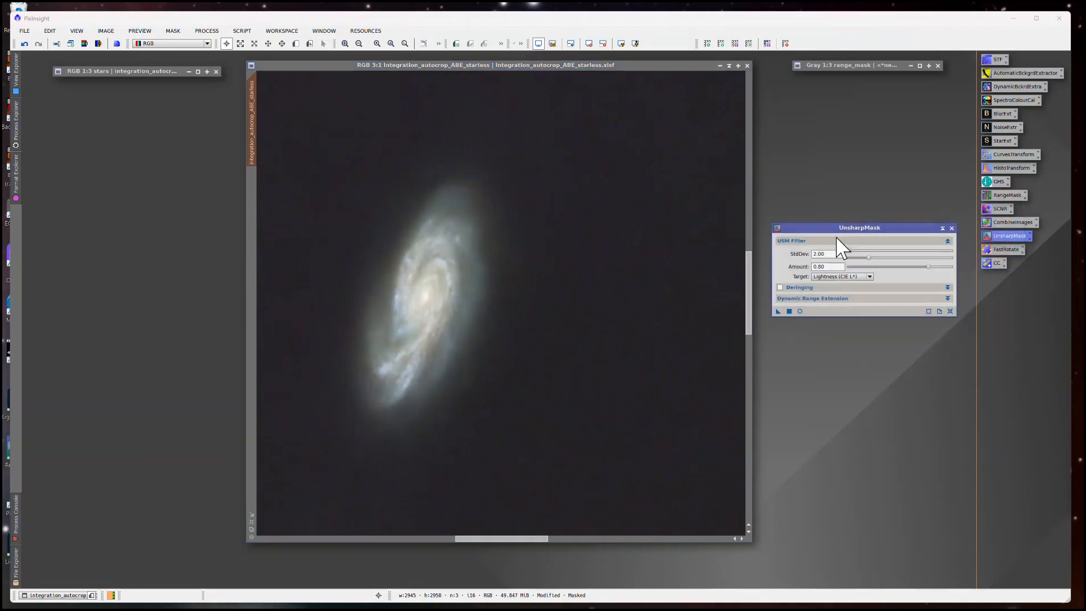
pyautogui.click(800, 311)
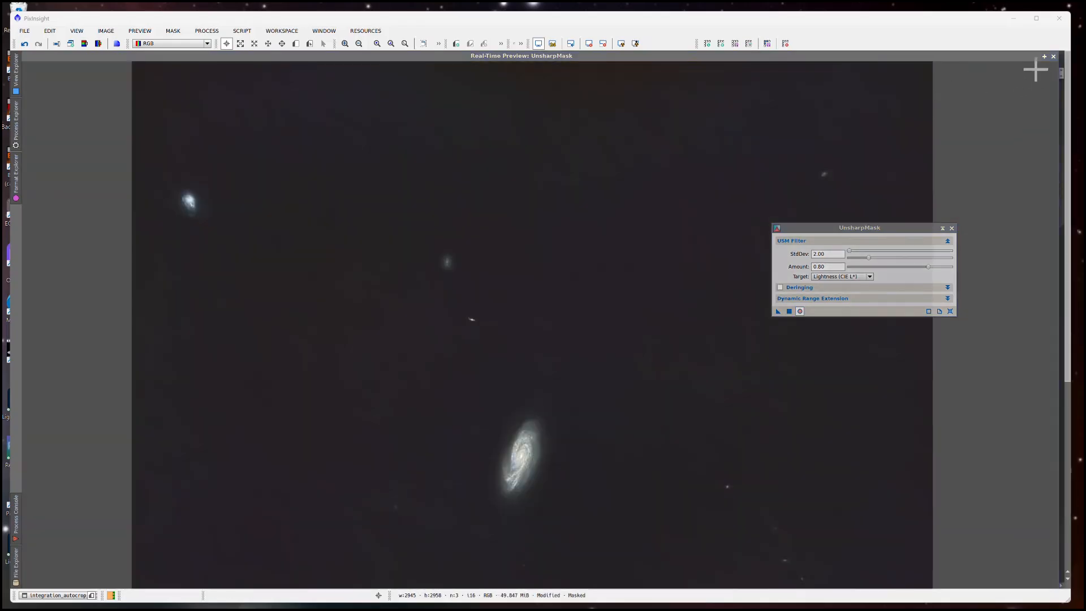
pyautogui.click(1045, 56)
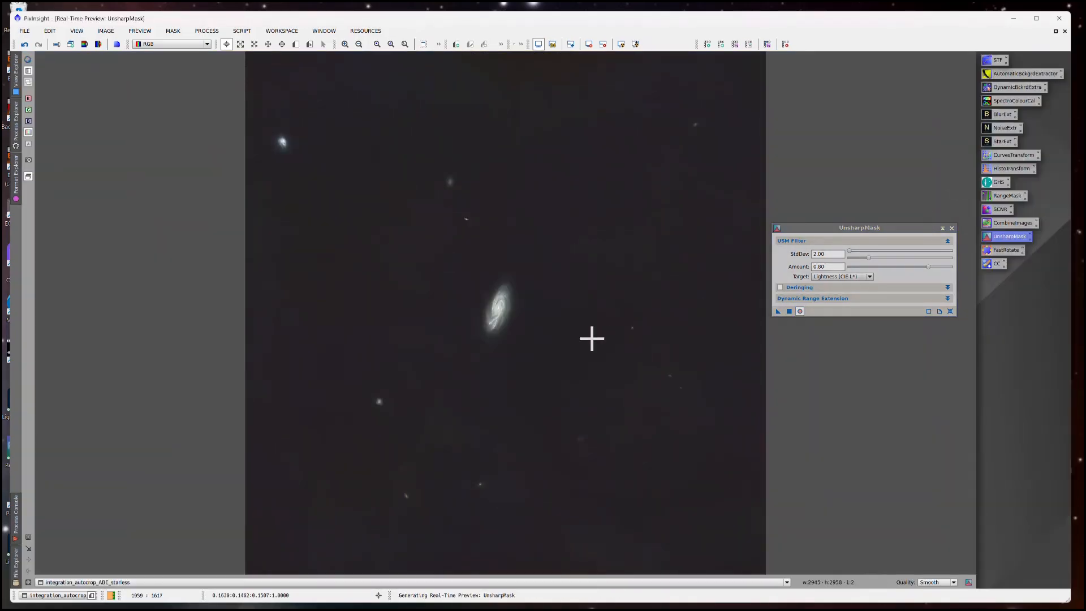
pyautogui.click(28, 537)
pyautogui.moveTo(431, 239); pyautogui.dragTo(563, 372)
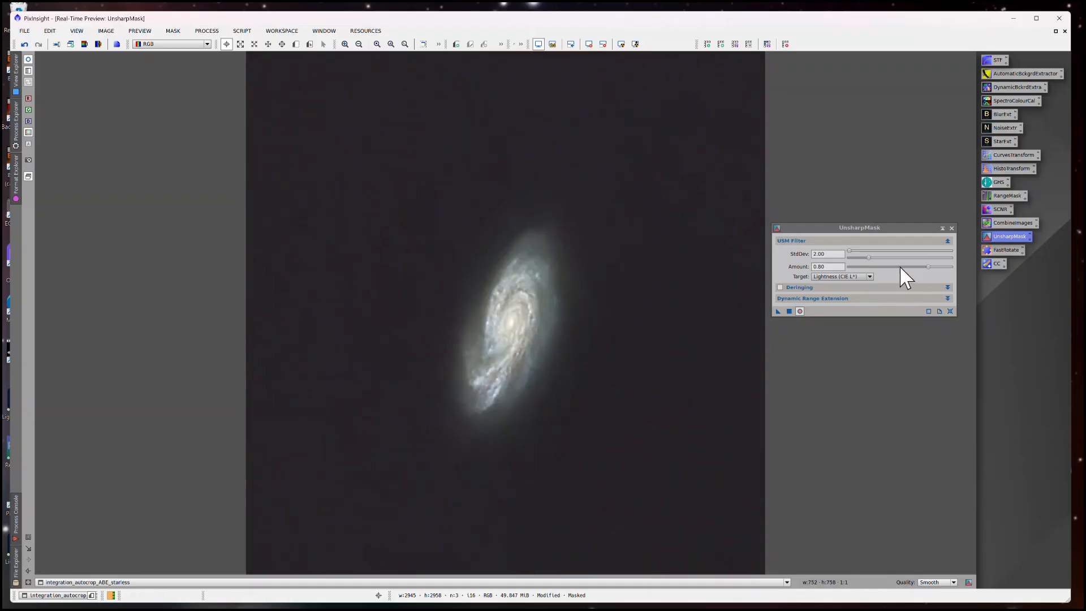
# - Compare the galaxy's detail with and without the UnsharpMask sharpening in the real-time preview
pyautogui.moveTo(907, 226); pyautogui.dragTo(906, 221)
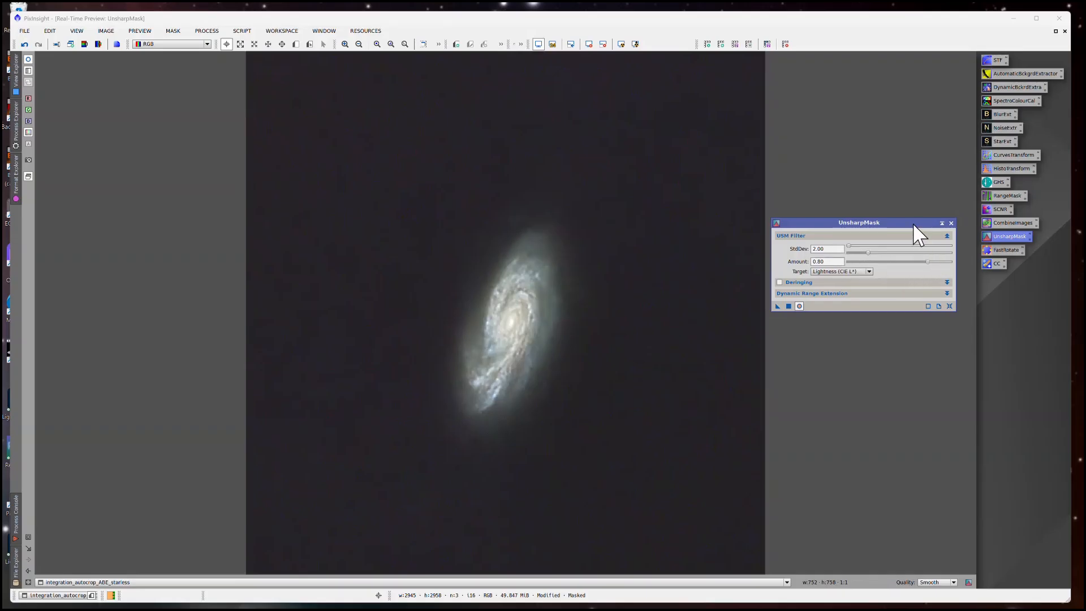
pyautogui.moveTo(912, 222); pyautogui.dragTo(919, 222)
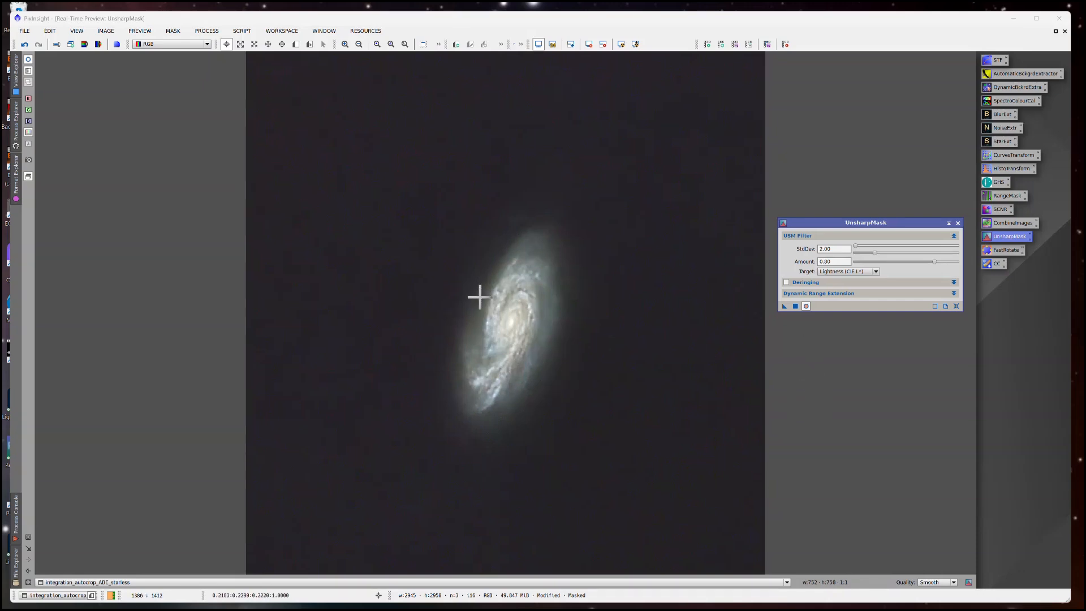
pyautogui.moveTo(824, 223); pyautogui.dragTo(819, 222)
pyautogui.click(802, 307)
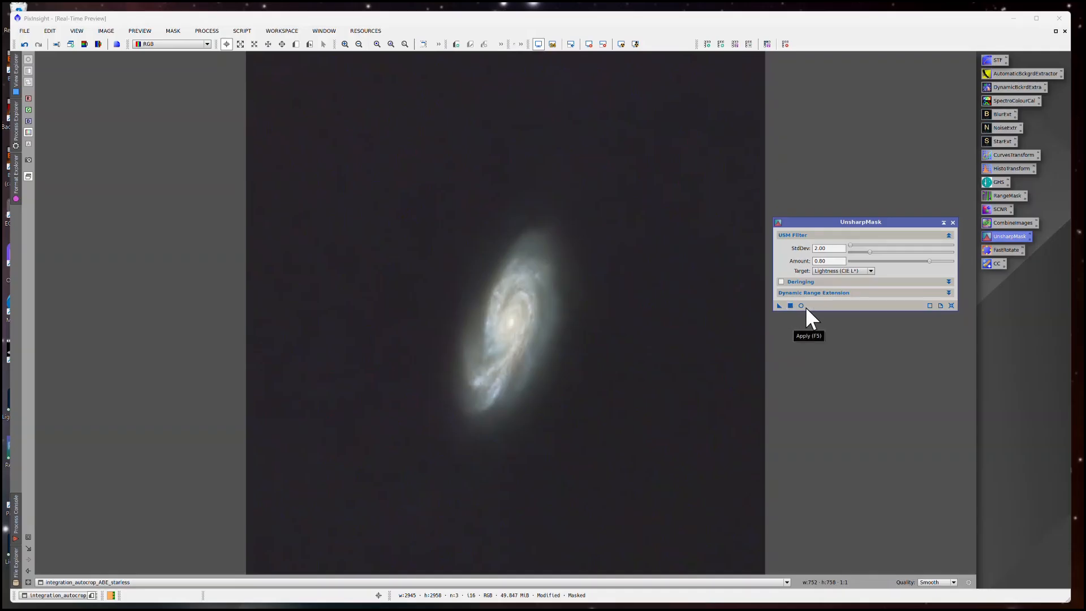
pyautogui.click(801, 306)
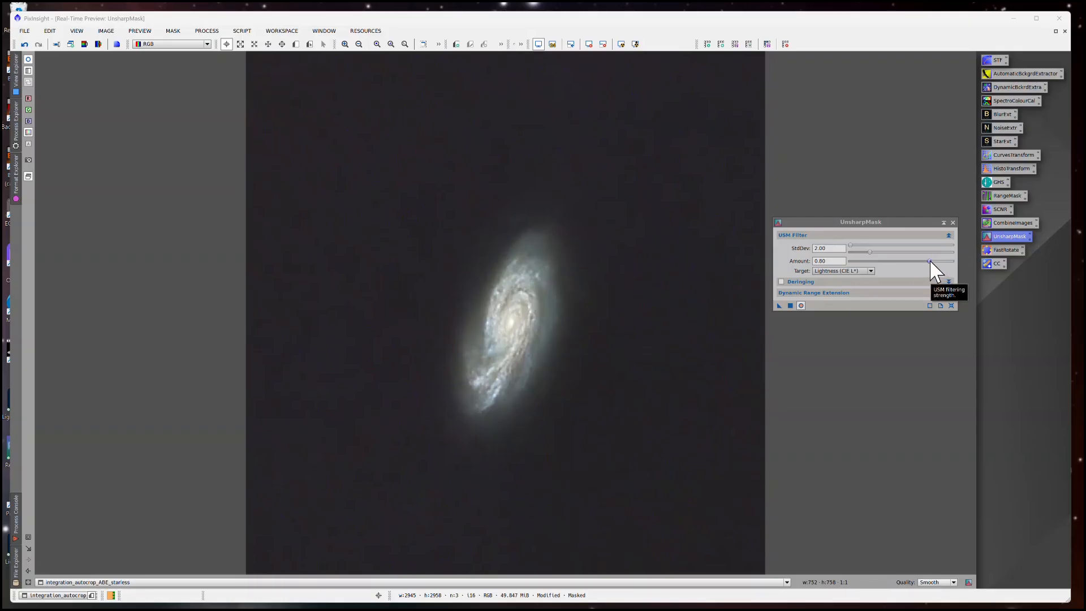
# - Set the UnsharpMask amount to 0.67, compare the sharpening on and off, and set StdDev to 3.10
pyautogui.moveTo(931, 262); pyautogui.dragTo(917, 261)
pyautogui.click(800, 306)
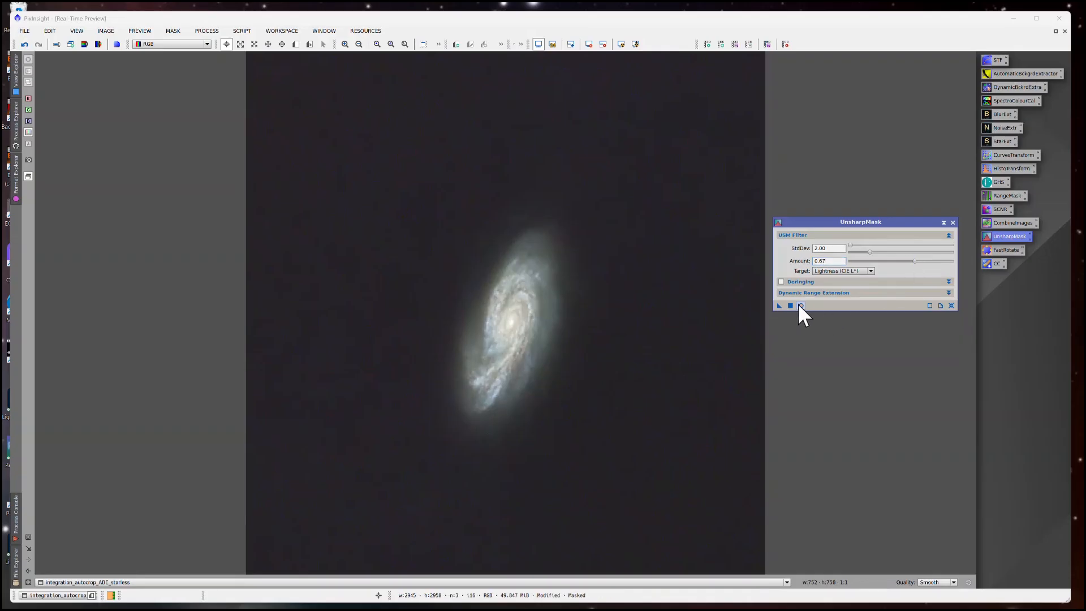
pyautogui.click(800, 306)
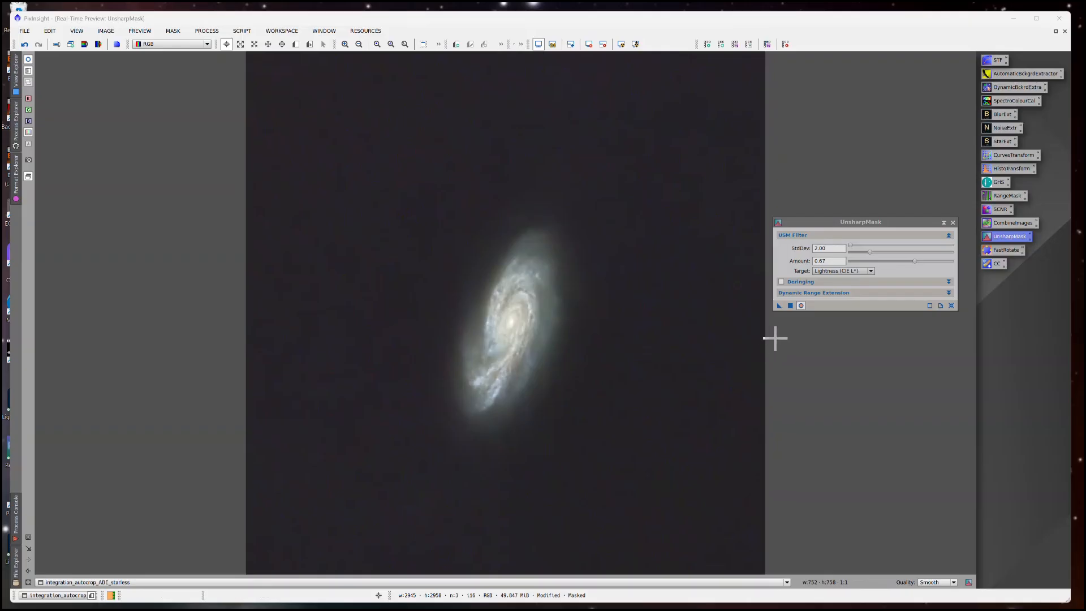
pyautogui.click(800, 306)
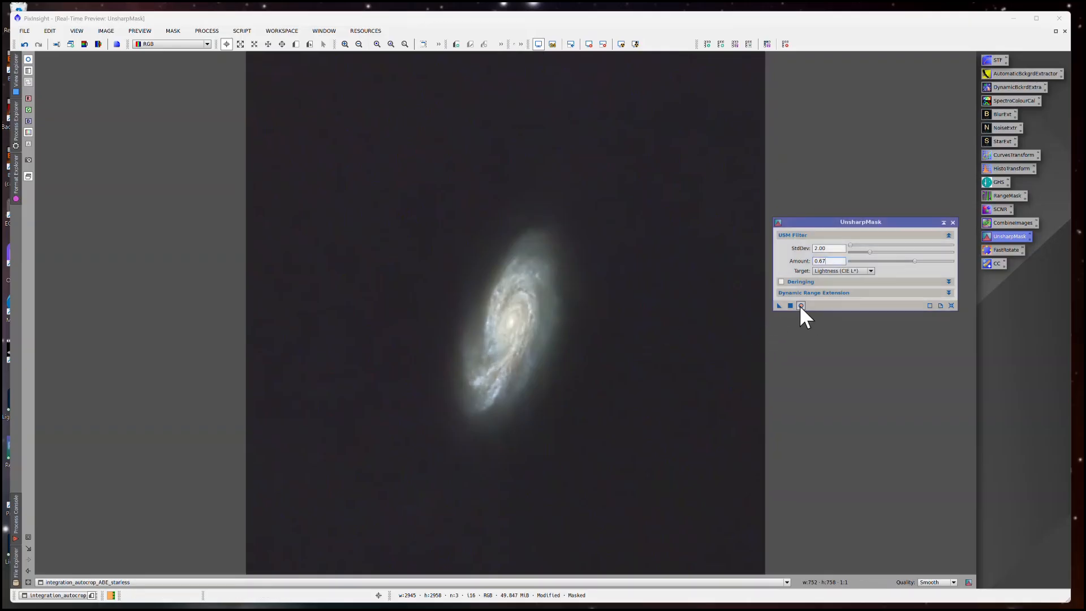
pyautogui.click(800, 306)
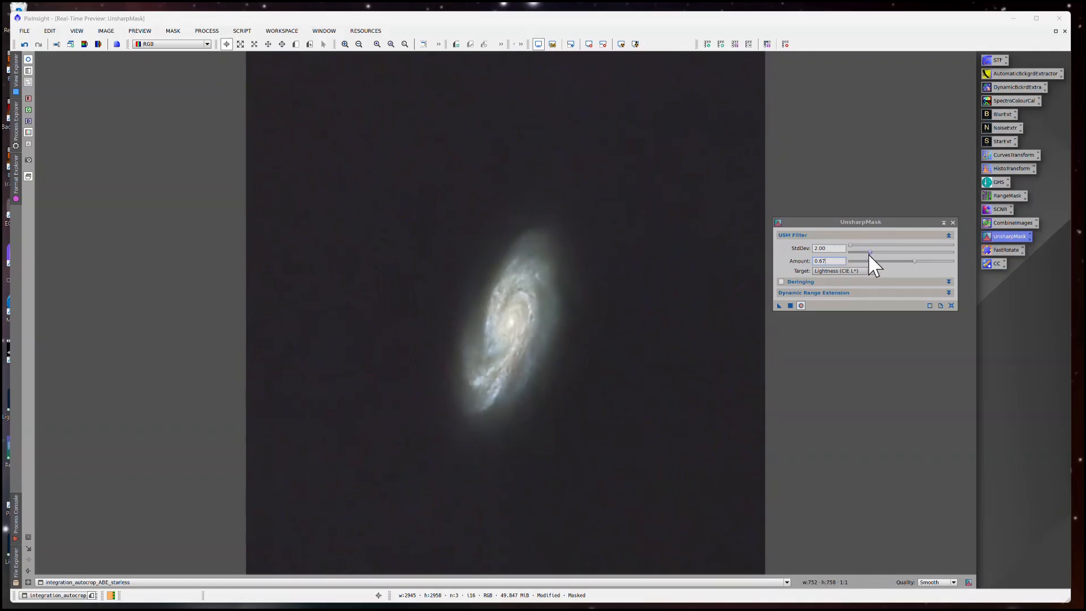
pyautogui.moveTo(871, 253); pyautogui.dragTo(882, 254)
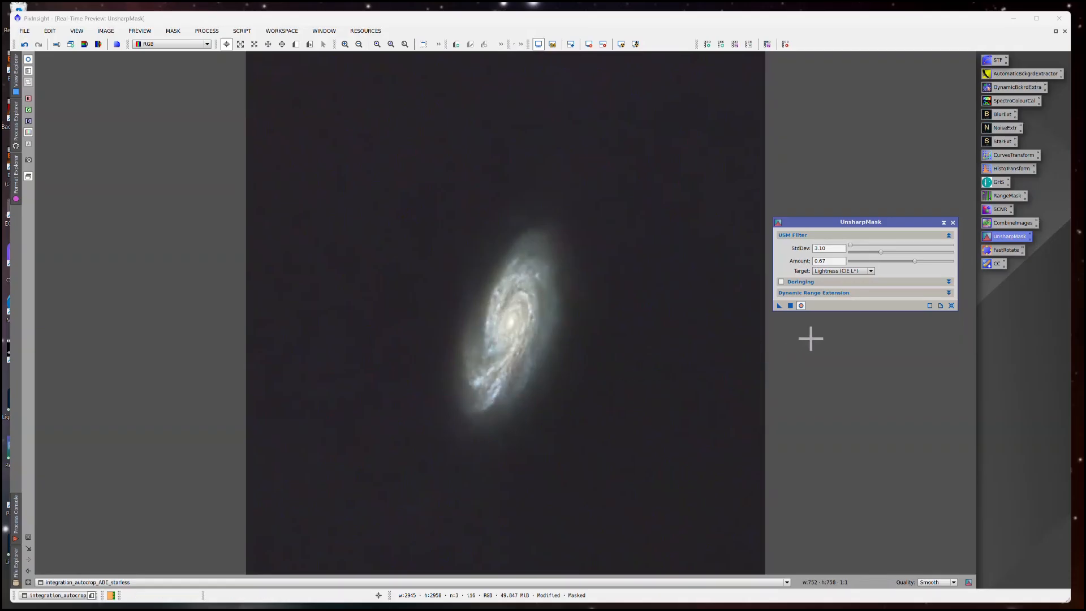
# - Compare the previewed sharpening on and off, and apply UnsharpMask with StdDev 3.10 and amount 0.67 to the starless image
pyautogui.click(801, 305)
pyautogui.click(801, 305)
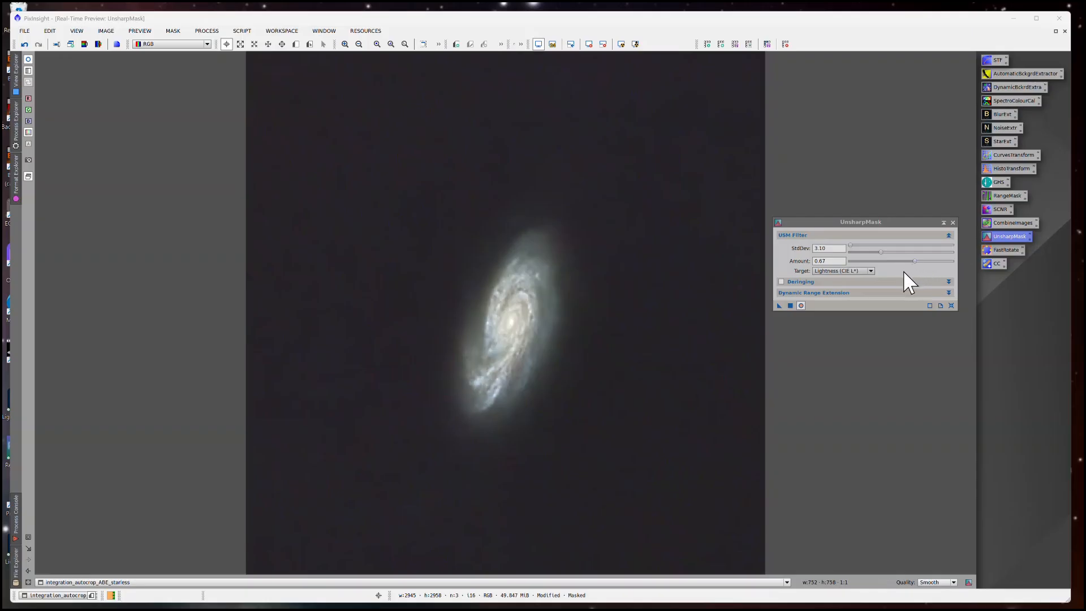
pyautogui.click(791, 305)
pyautogui.click(790, 305)
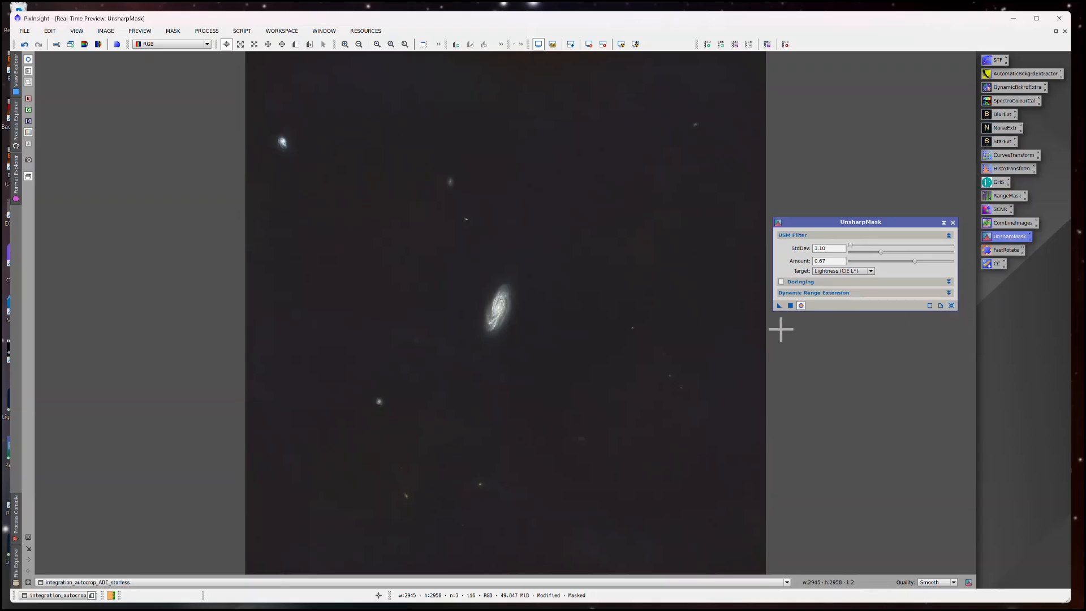
# - Reset UnsharpMask to its default settings, and close both the process and the real-time preview
pyautogui.click(951, 306)
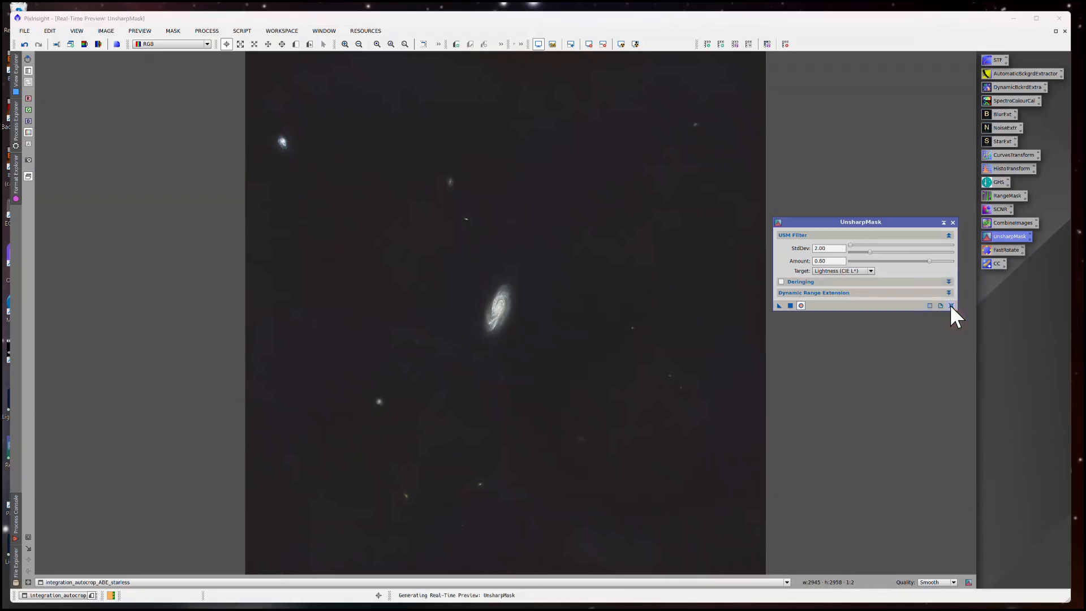
pyautogui.click(952, 223)
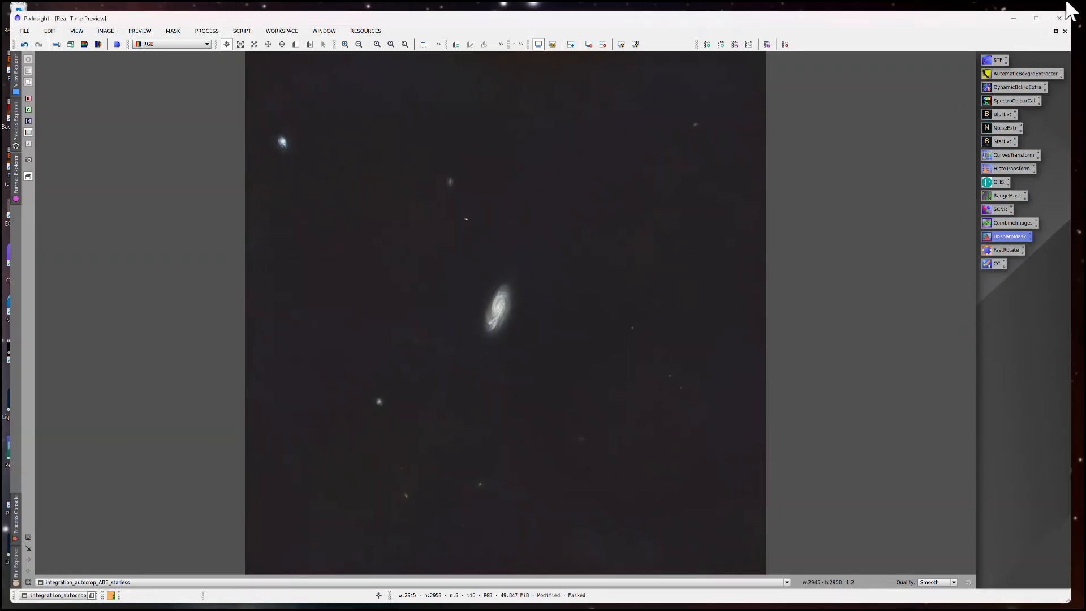
pyautogui.click(1065, 31)
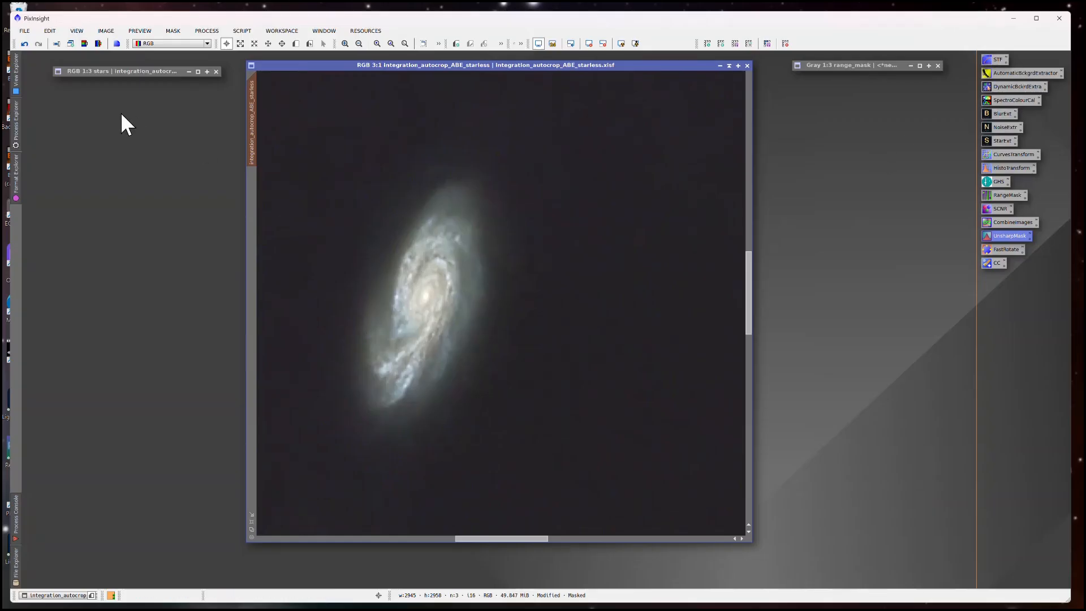
# - Undo and redo the sharpening on the starless image to compare both versions, and examine the galaxy's spiral arms up close
pyautogui.click(23, 42)
pyautogui.click(40, 41)
pyautogui.scroll(1, 483, 333)
pyautogui.scroll(-2, 484, 333)
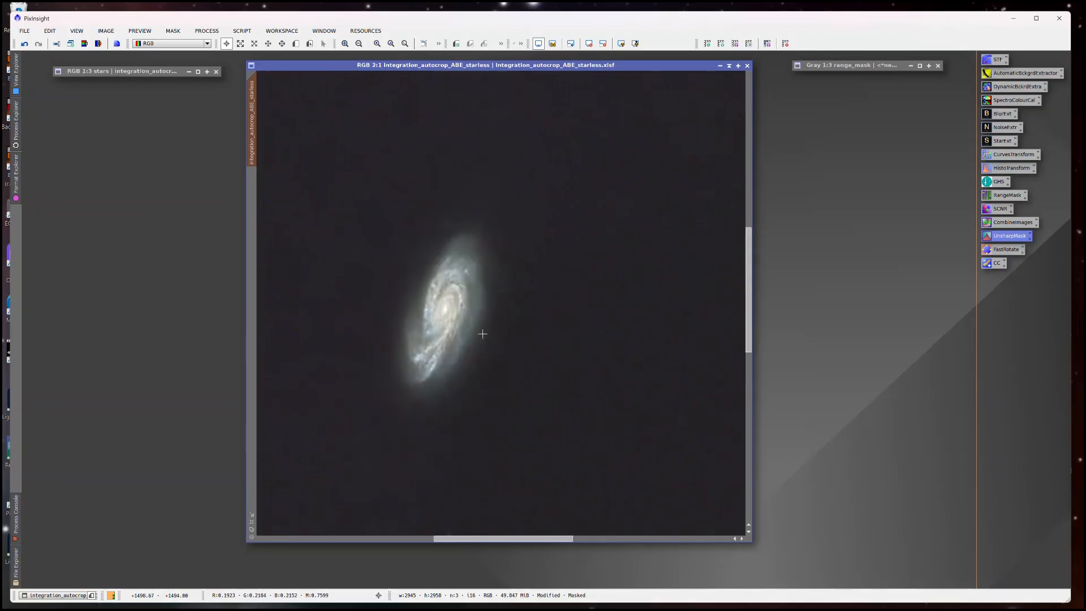
pyautogui.scroll(5, 516, 291)
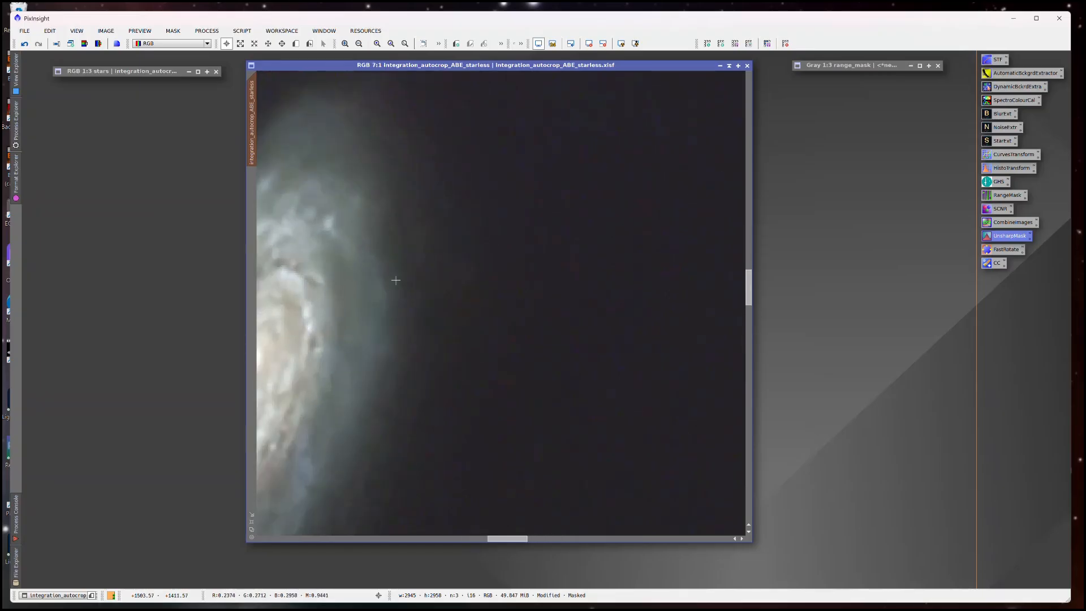
pyautogui.scroll(-5, 505, 273)
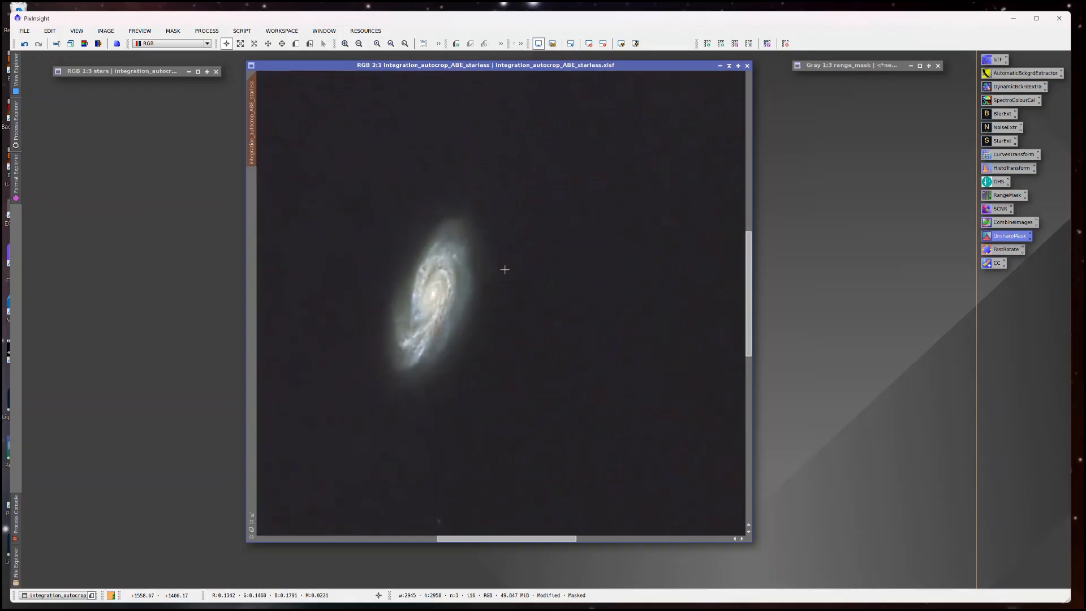
# - Examine the small bright blue galaxy near the starless image's upper-left corner at high magnification
pyautogui.scroll(-1, 459, 297)
pyautogui.scroll(-1, 459, 297)
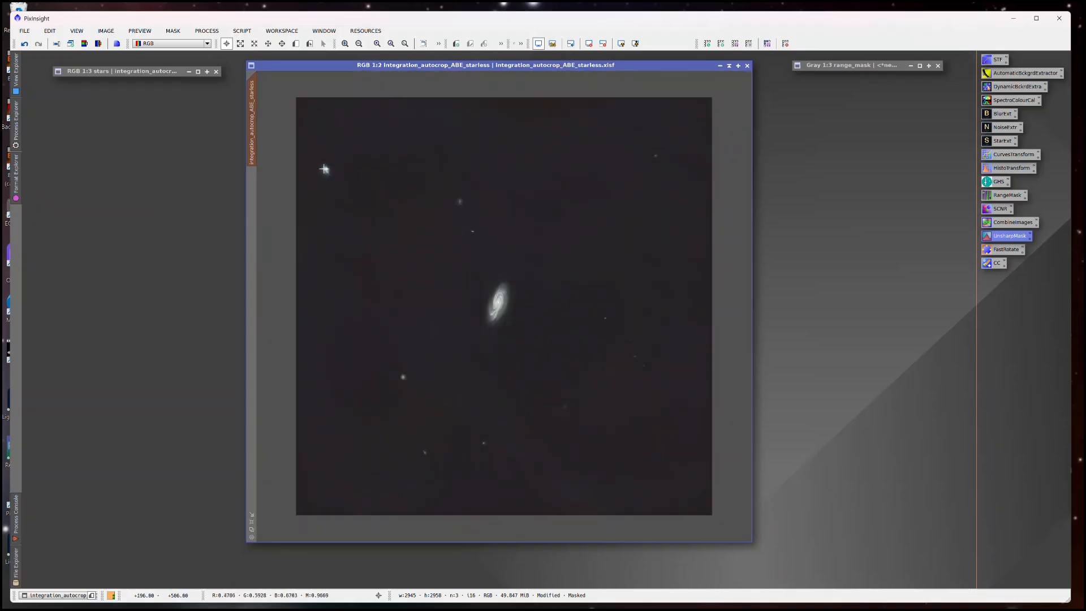
pyautogui.scroll(2, 325, 169)
pyautogui.scroll(1, 309, 172)
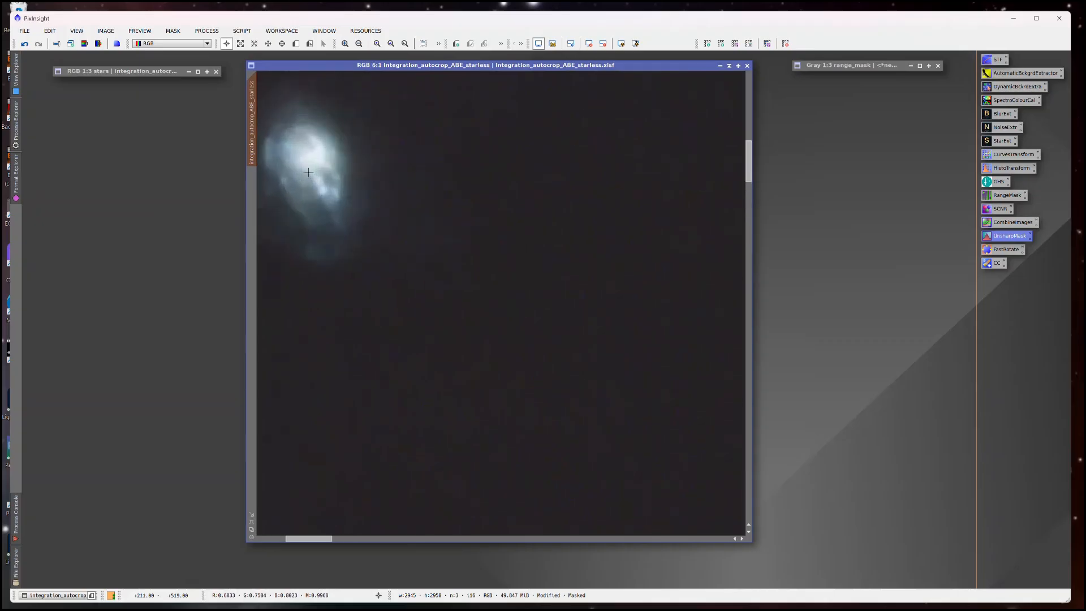
# - Examine the bright object near the upper-left corner and the central galaxy of the starless image for detail and colour
pyautogui.scroll(-3, 309, 173)
pyautogui.scroll(1, 309, 173)
pyautogui.scroll(-2, 498, 365)
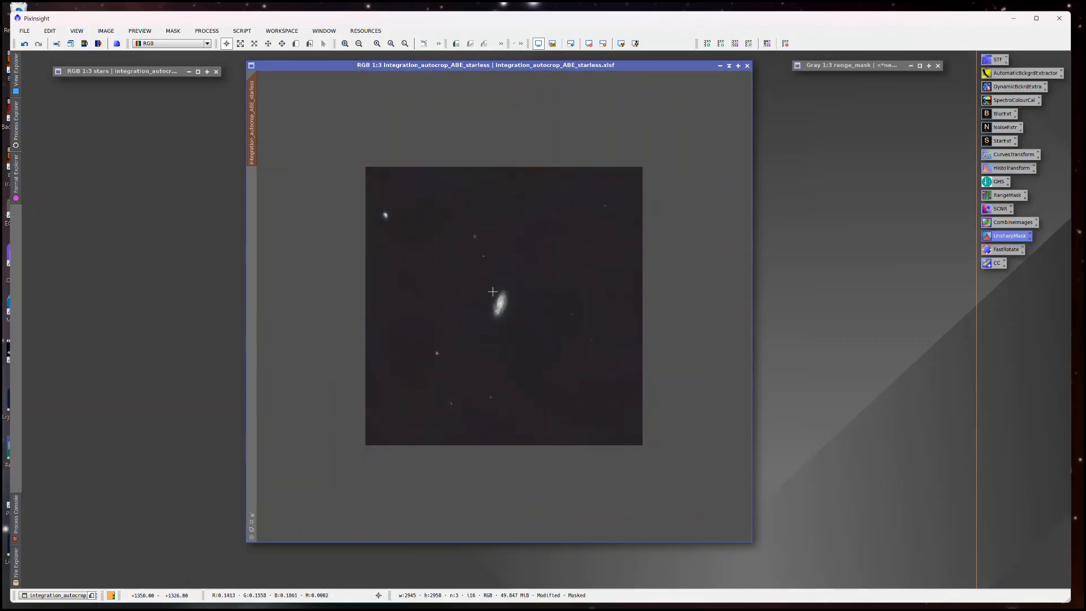
pyautogui.scroll(2, 498, 296)
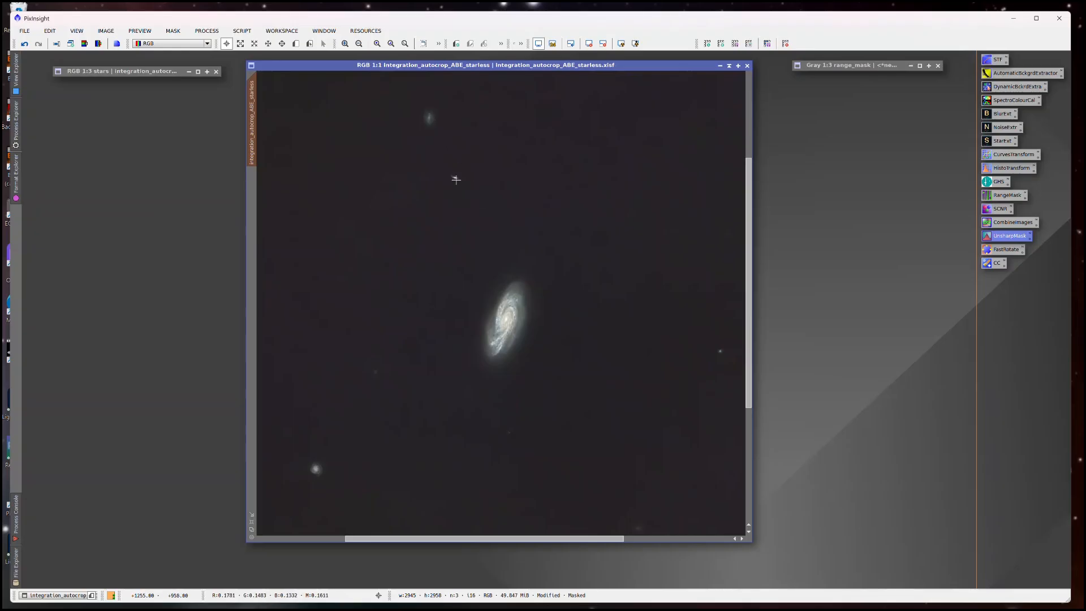
pyautogui.scroll(5, 455, 180)
pyautogui.scroll(-5, 456, 180)
pyautogui.scroll(-2, 456, 181)
pyautogui.scroll(1, 456, 180)
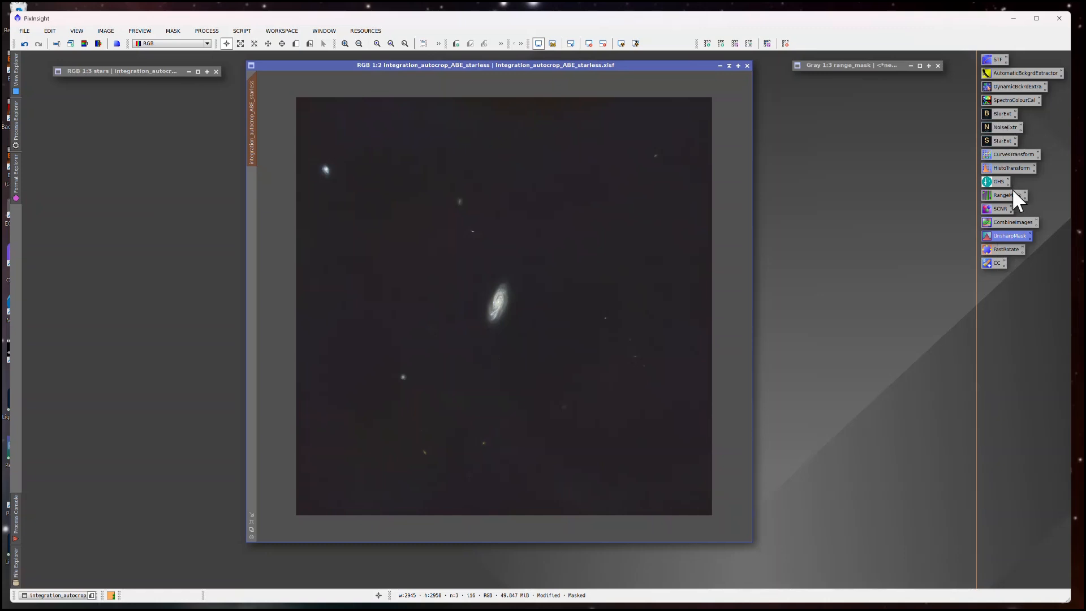
# - Raise the saturation curve in CurvesTransformation to about input 0.653, output 0.752, using a maximized real-time preview of the central galaxy
pyautogui.doubleClick(1000, 154)
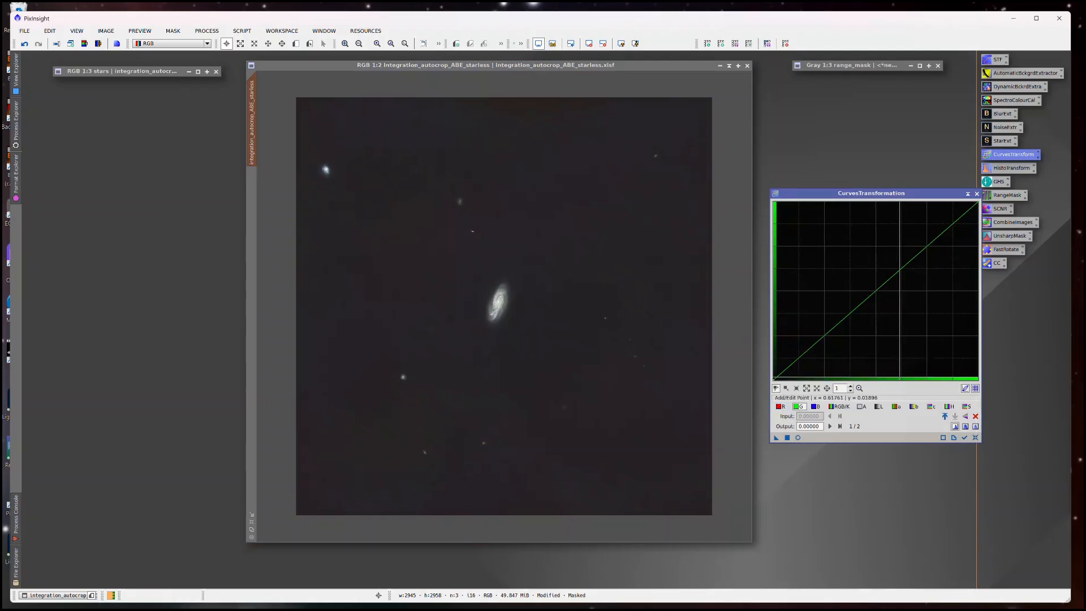
pyautogui.click(967, 407)
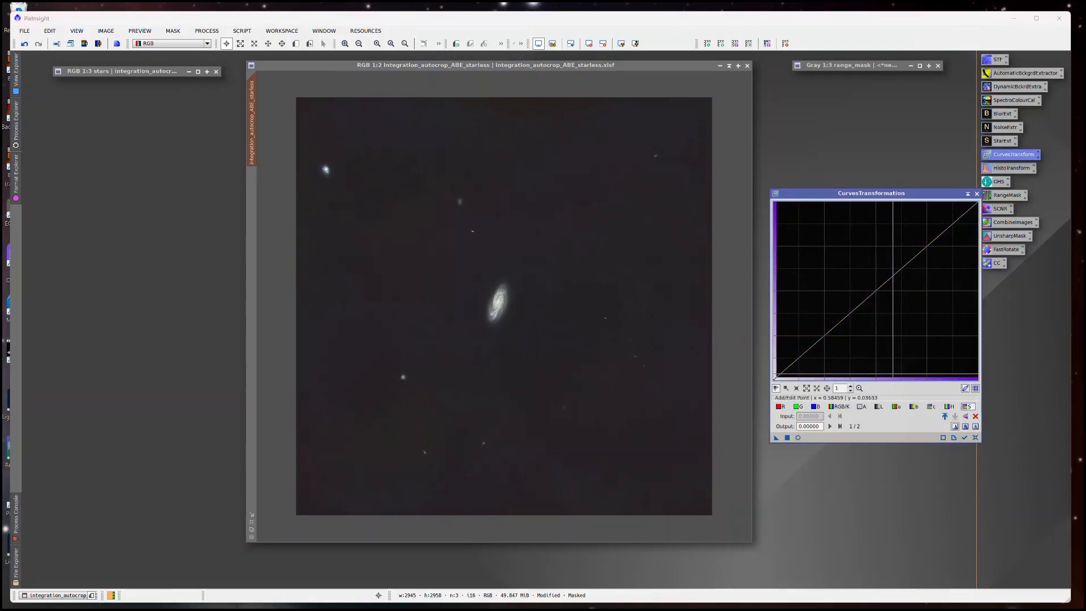
pyautogui.click(798, 438)
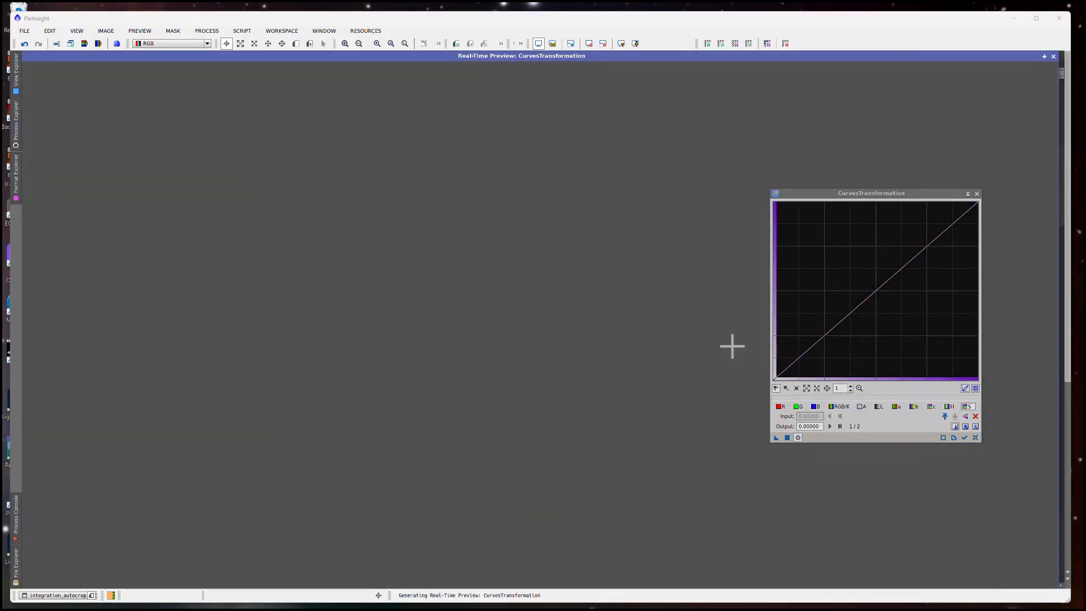
pyautogui.click(1043, 57)
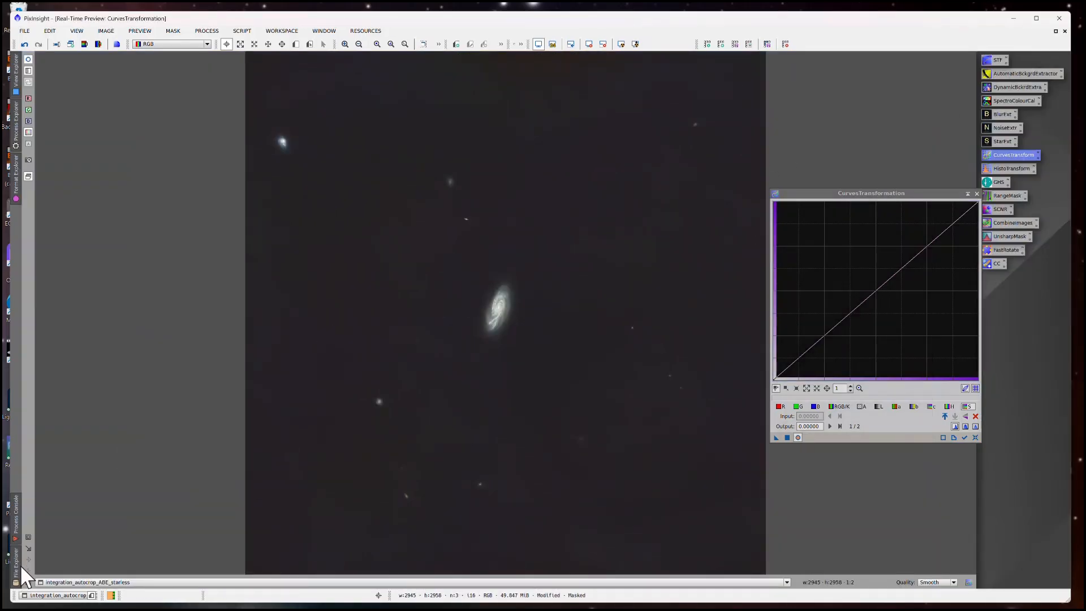
pyautogui.click(27, 536)
pyautogui.moveTo(455, 251); pyautogui.dragTo(566, 374)
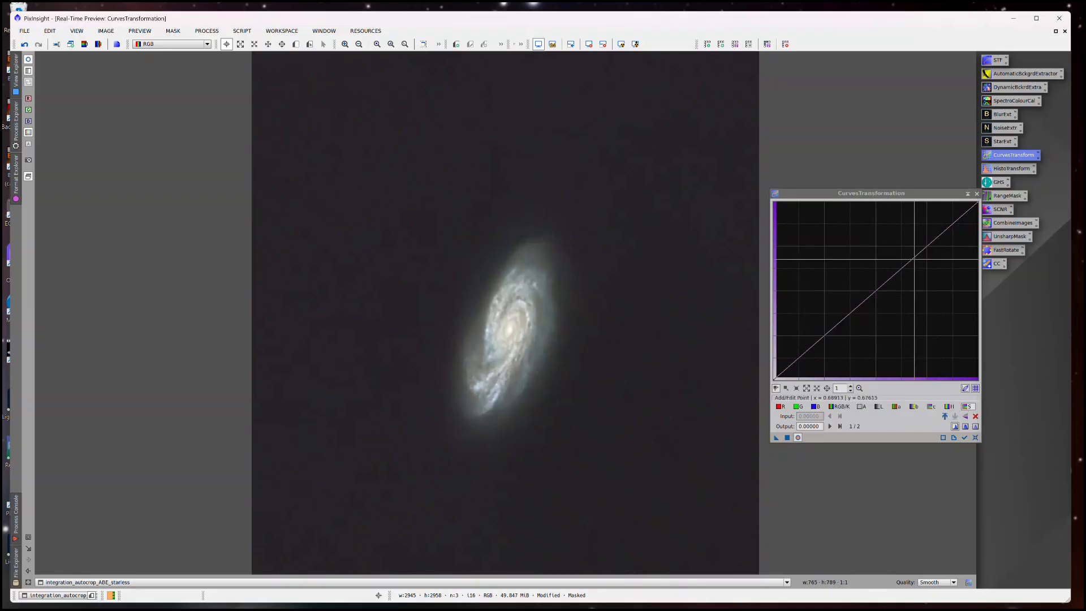
pyautogui.moveTo(914, 258); pyautogui.dragTo(907, 246)
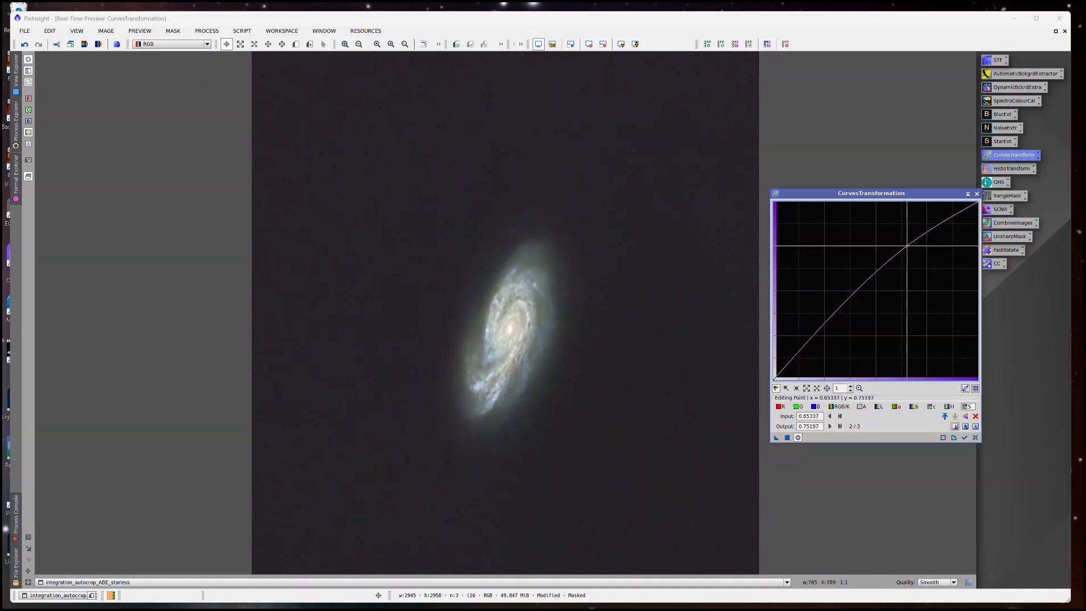
# - Add three control points to the green curve, in its lower, middle and upper ranges
pyautogui.click(798, 406)
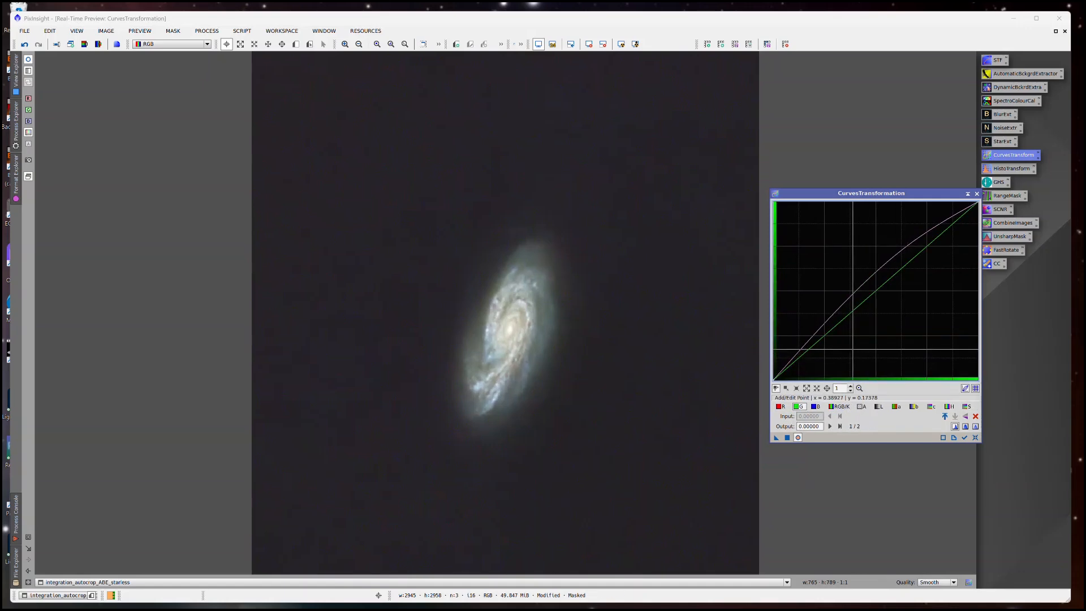
pyautogui.click(833, 329)
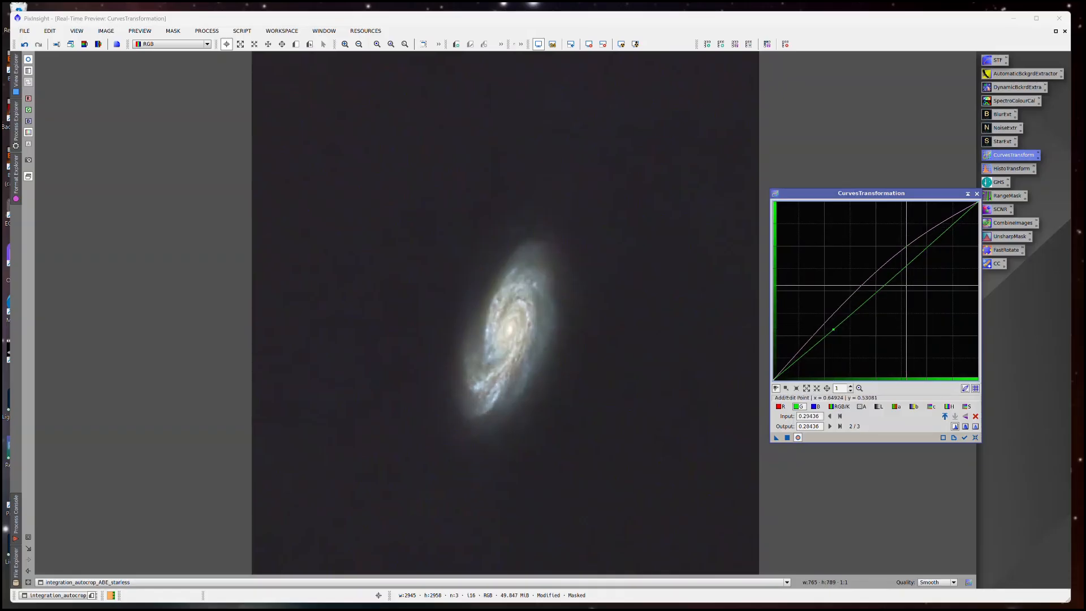
pyautogui.click(895, 278)
pyautogui.click(933, 245)
pyautogui.click(895, 278)
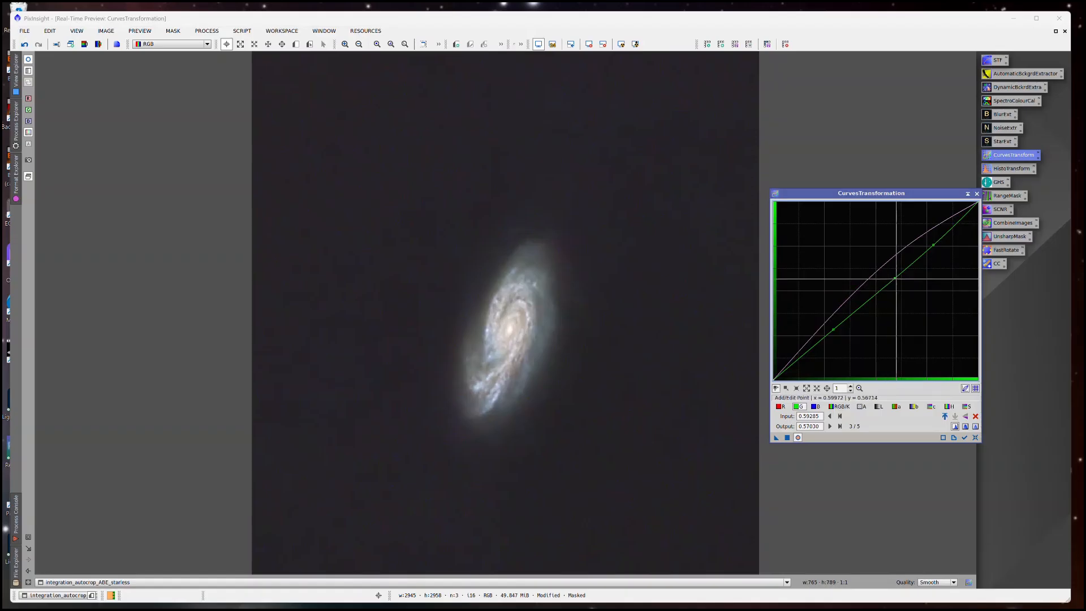
# - Lower the green curve slightly, placing its middle point at about 0.596/0.564 and its lower point at about 0.264/0.243
pyautogui.moveTo(897, 279); pyautogui.dragTo(897, 280)
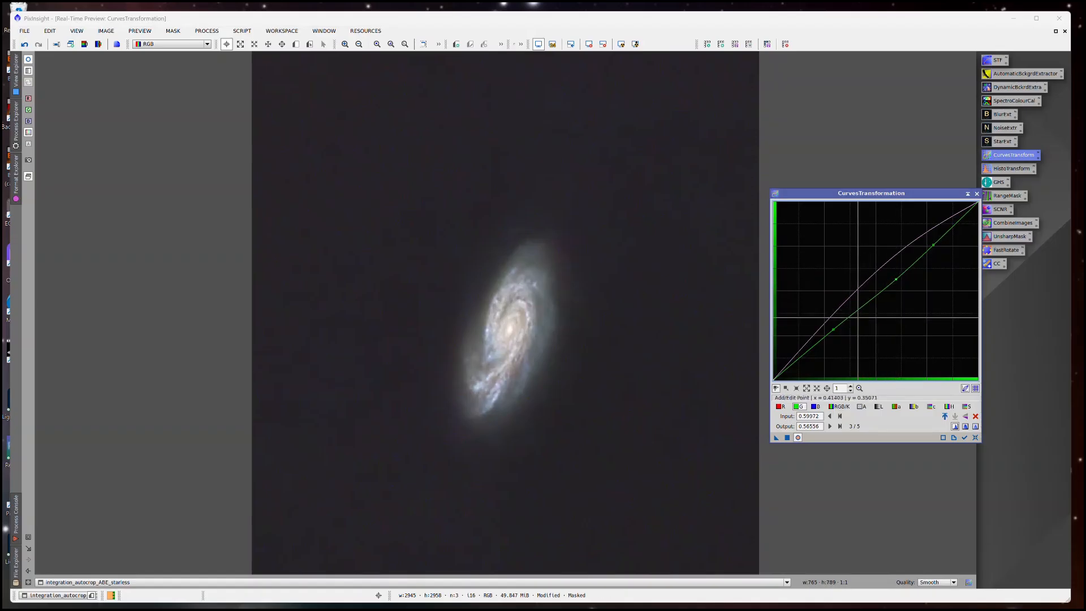
pyautogui.click(834, 330)
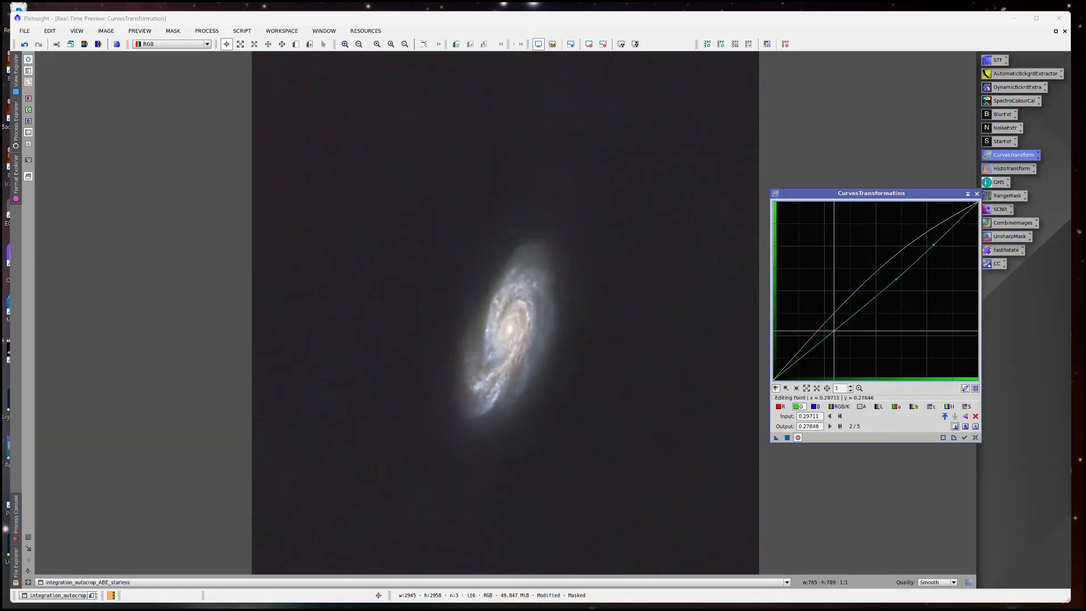
pyautogui.moveTo(834, 330); pyautogui.dragTo(834, 330)
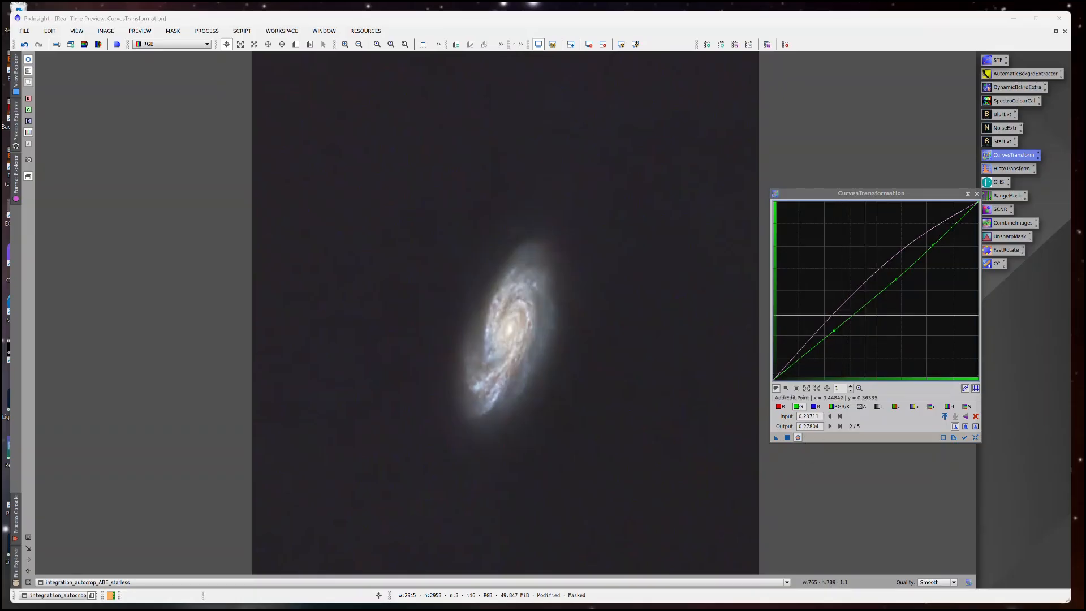
pyautogui.click(896, 280)
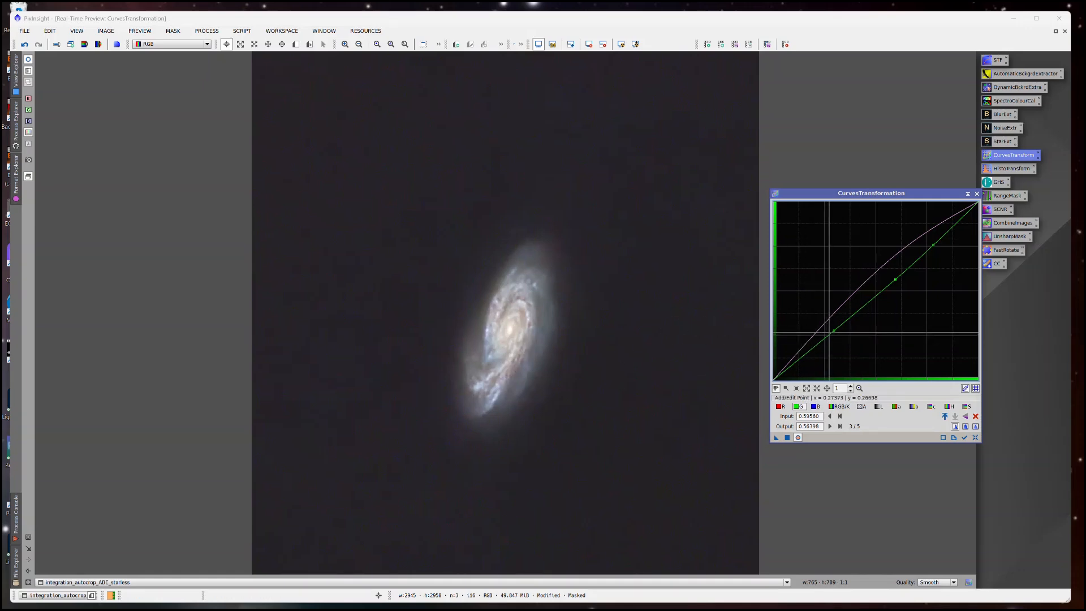
pyautogui.moveTo(834, 332); pyautogui.dragTo(828, 336)
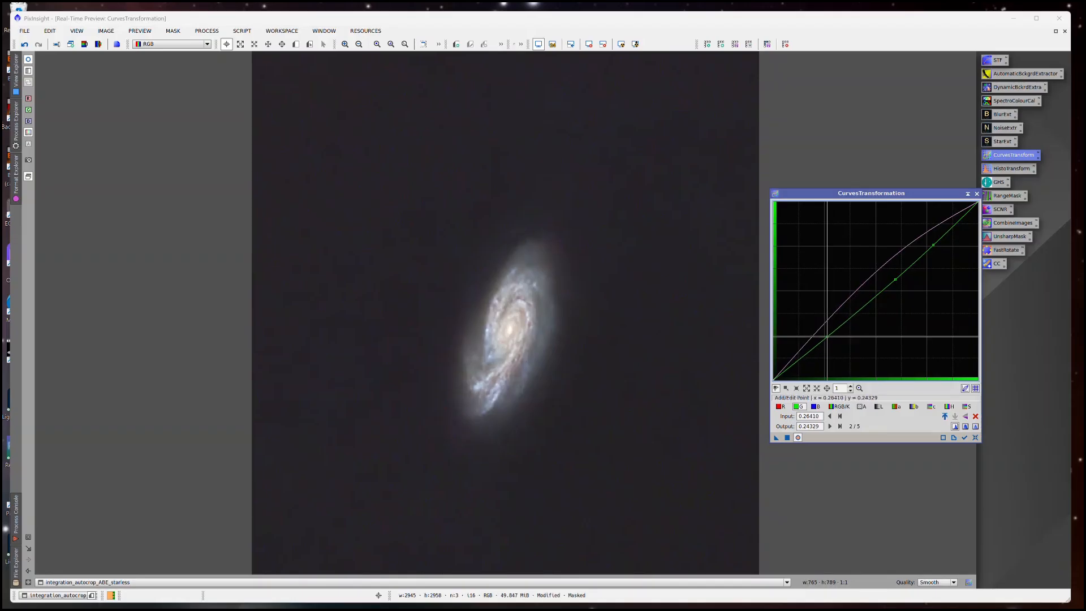
# - Apply the curve adjustments to the starless image, and reset and close CurvesTransformation along with its preview
pyautogui.click(787, 437)
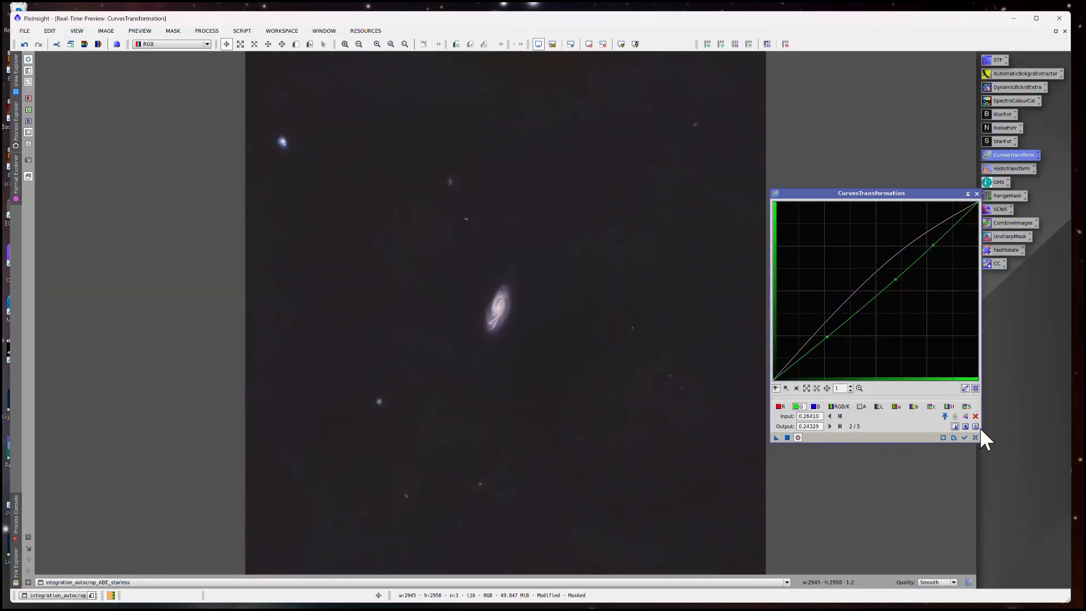
pyautogui.click(975, 437)
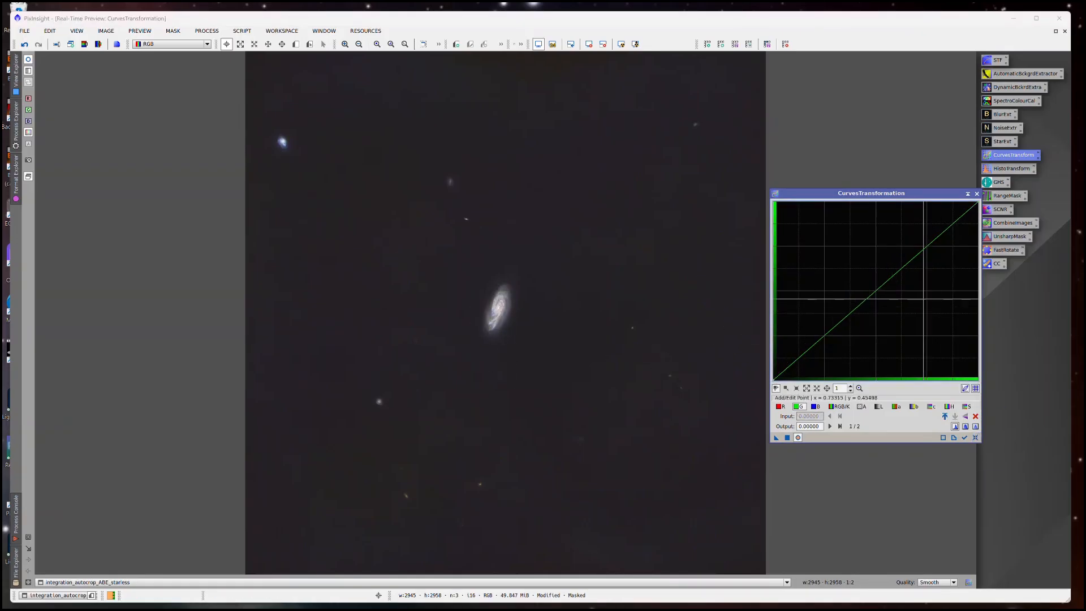
pyautogui.click(977, 194)
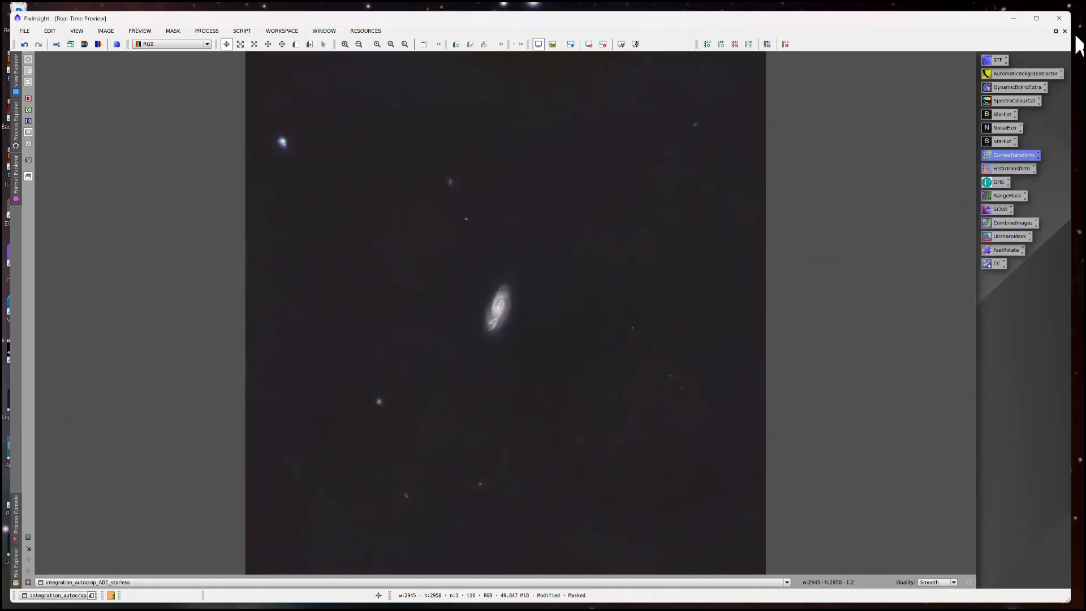
pyautogui.click(1056, 31)
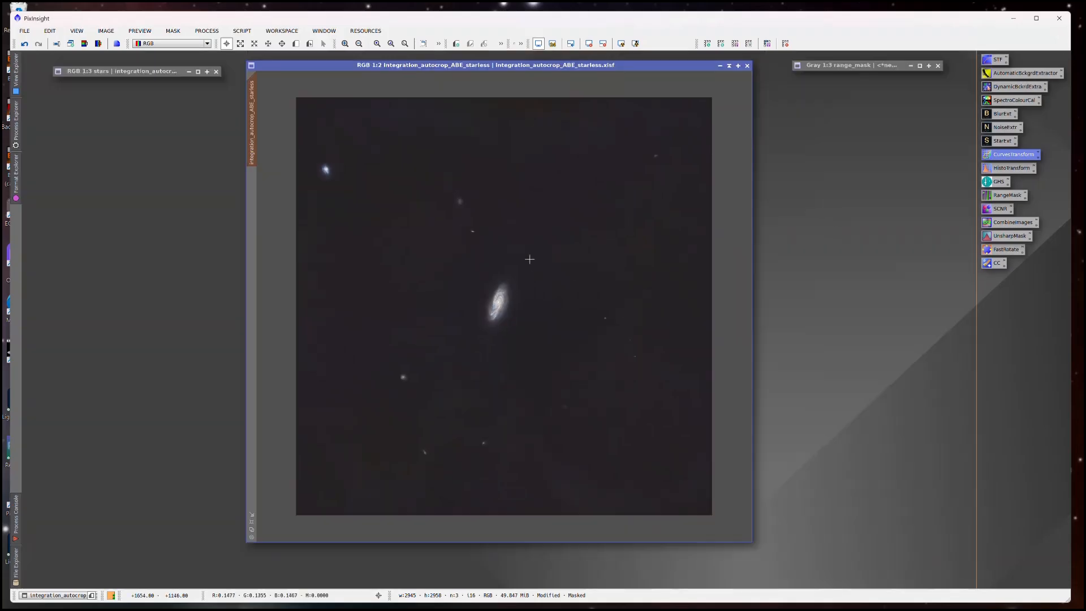
# - Examine the colour and spiral detail of the central galaxy at several magnifications
pyautogui.moveTo(526, 66); pyautogui.dragTo(524, 82)
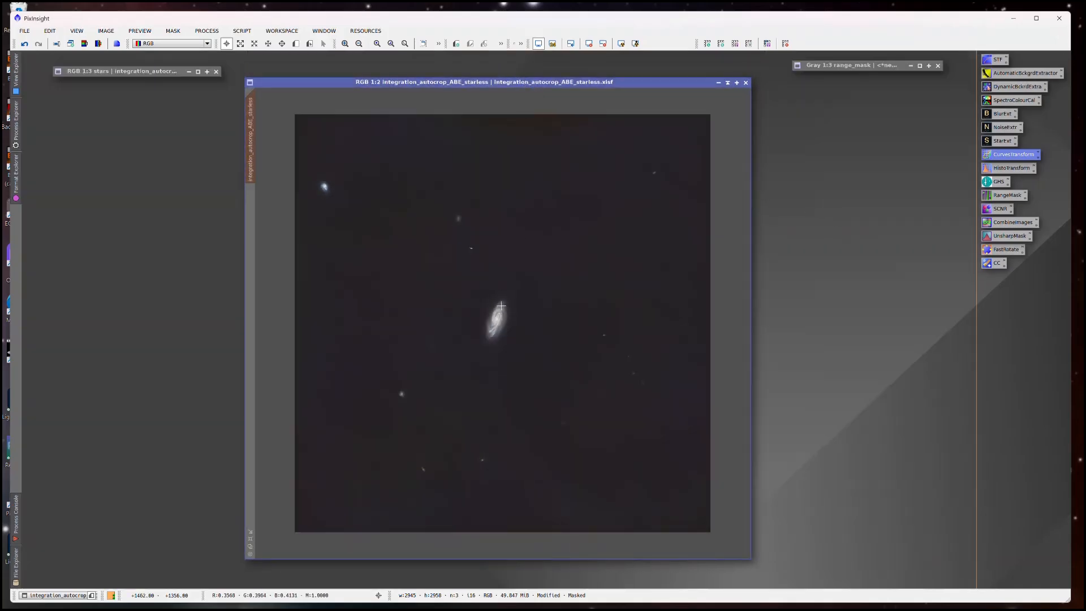
pyautogui.scroll(4, 501, 307)
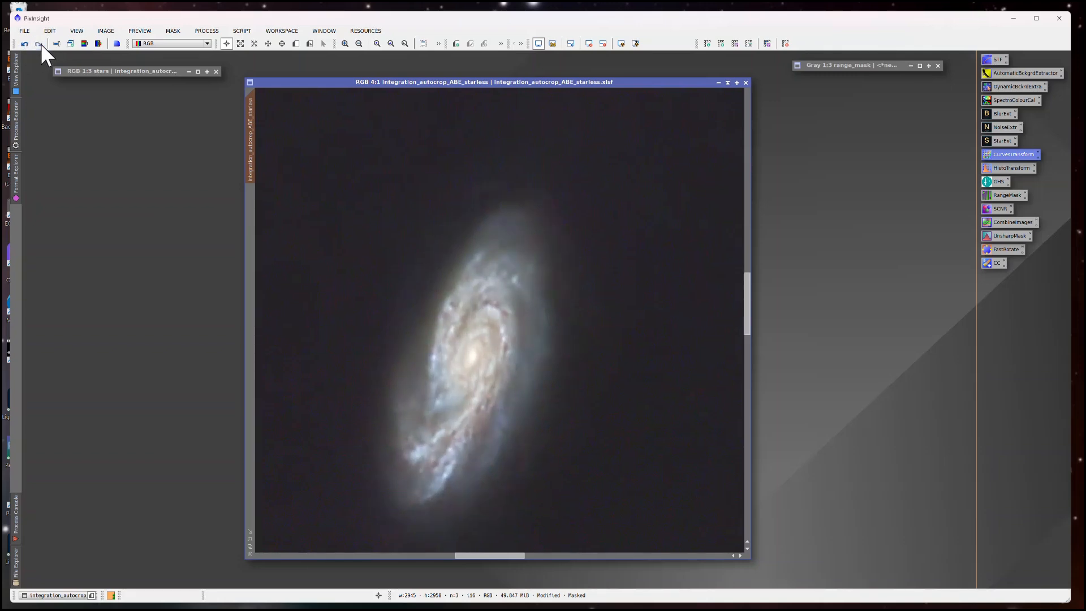
pyautogui.scroll(-1, 552, 339)
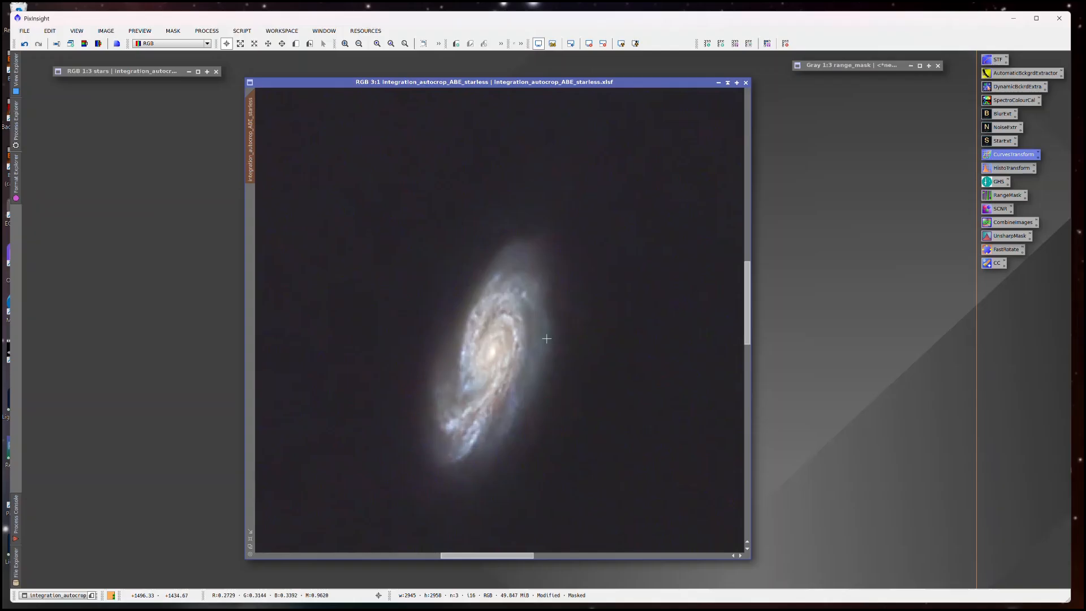
pyautogui.scroll(-2, 547, 338)
pyautogui.scroll(4, 547, 339)
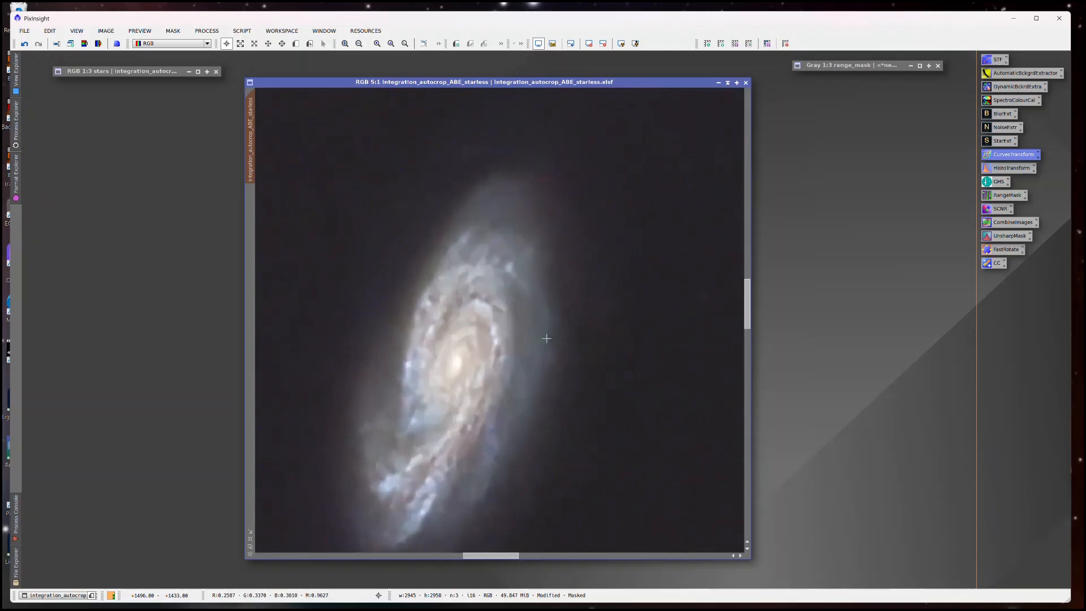
pyautogui.scroll(1, 547, 338)
pyautogui.scroll(-6, 546, 339)
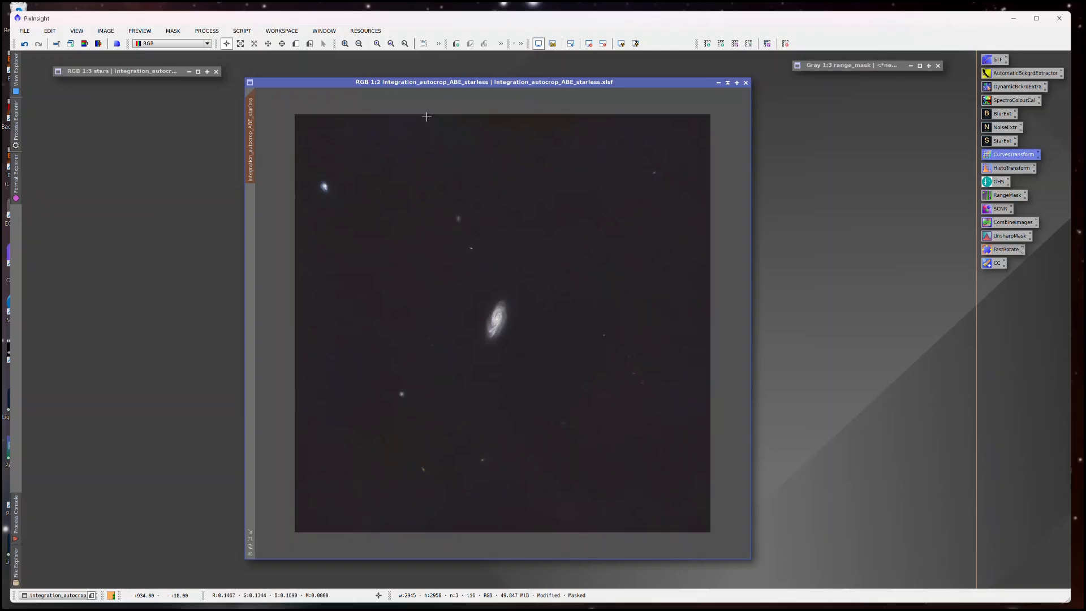
pyautogui.moveTo(448, 83); pyautogui.dragTo(450, 71)
pyautogui.scroll(3, 498, 306)
pyautogui.scroll(2, 497, 306)
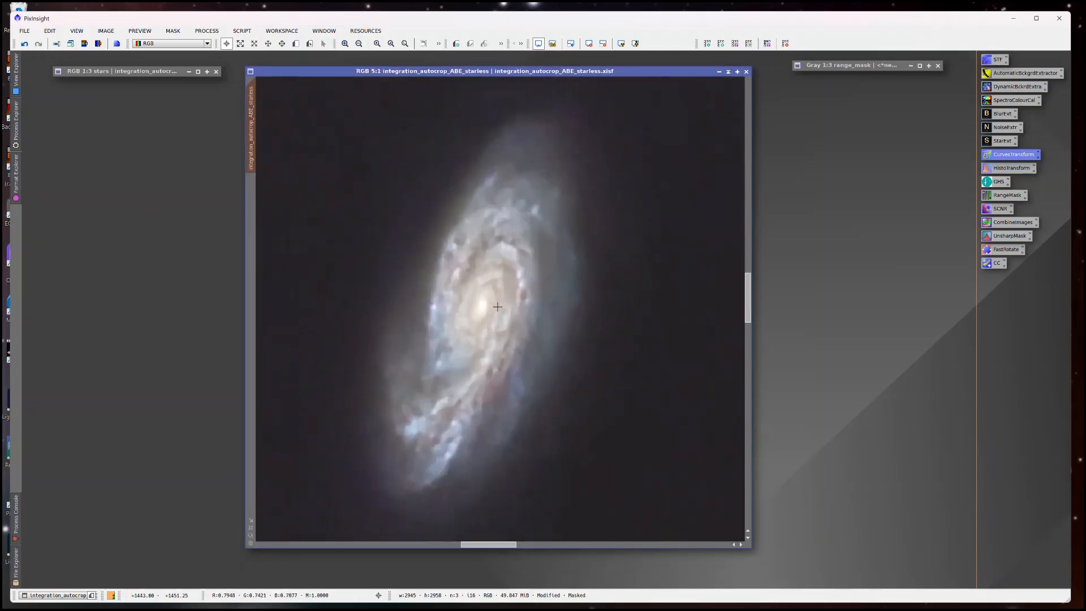
pyautogui.scroll(-5, 497, 306)
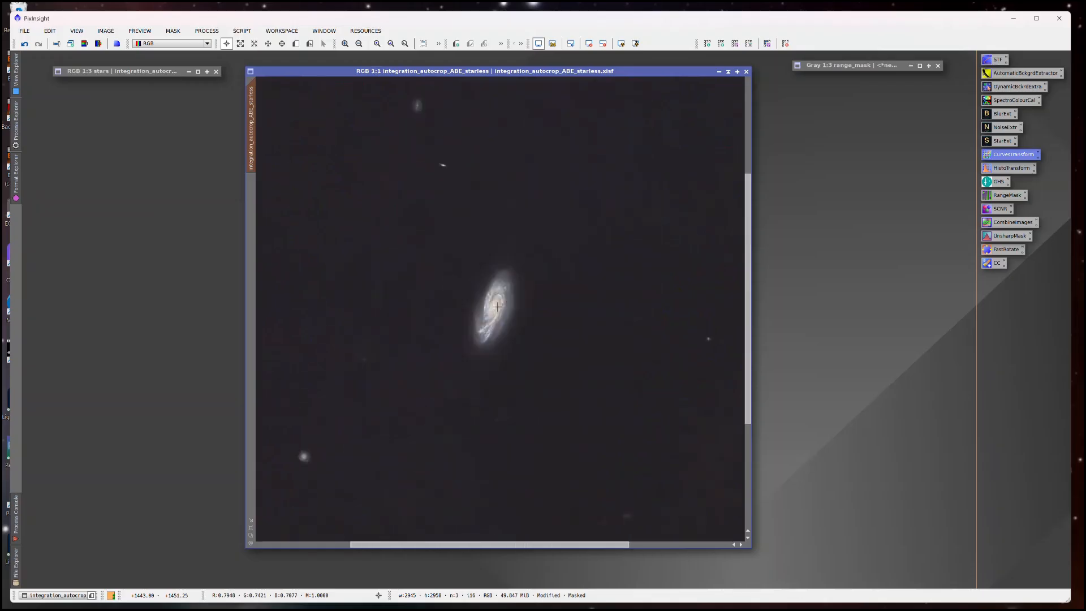
pyautogui.scroll(5, 497, 307)
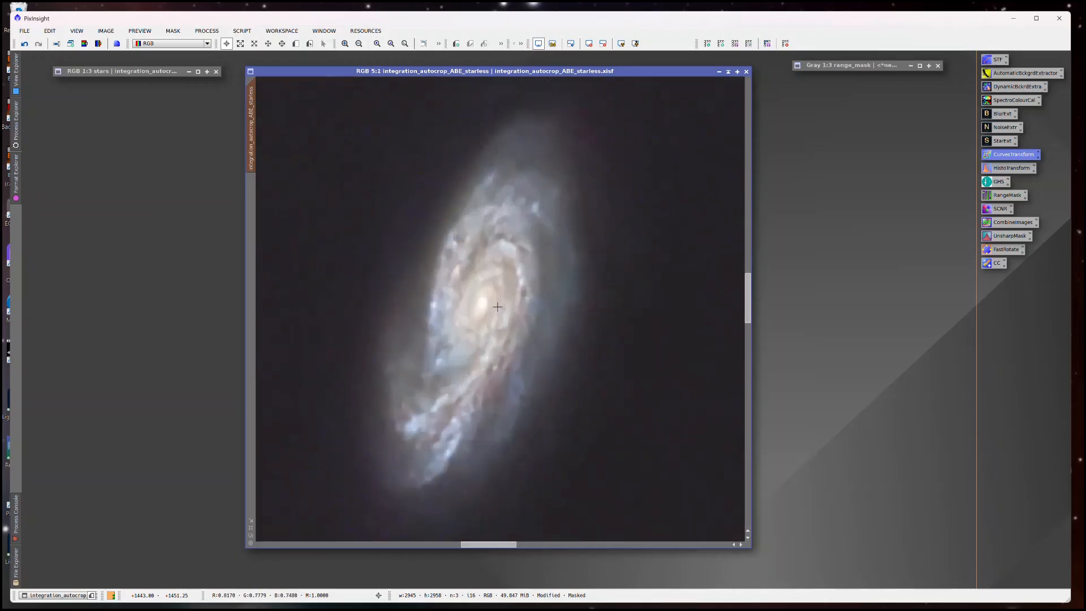
pyautogui.scroll(-3, 463, 249)
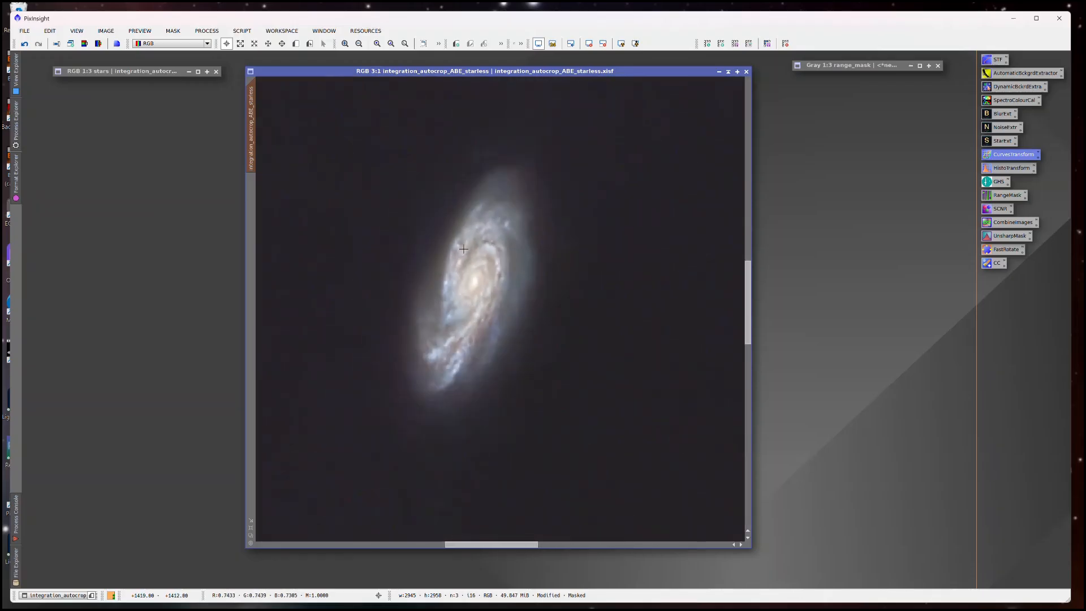
pyautogui.scroll(-1, 463, 250)
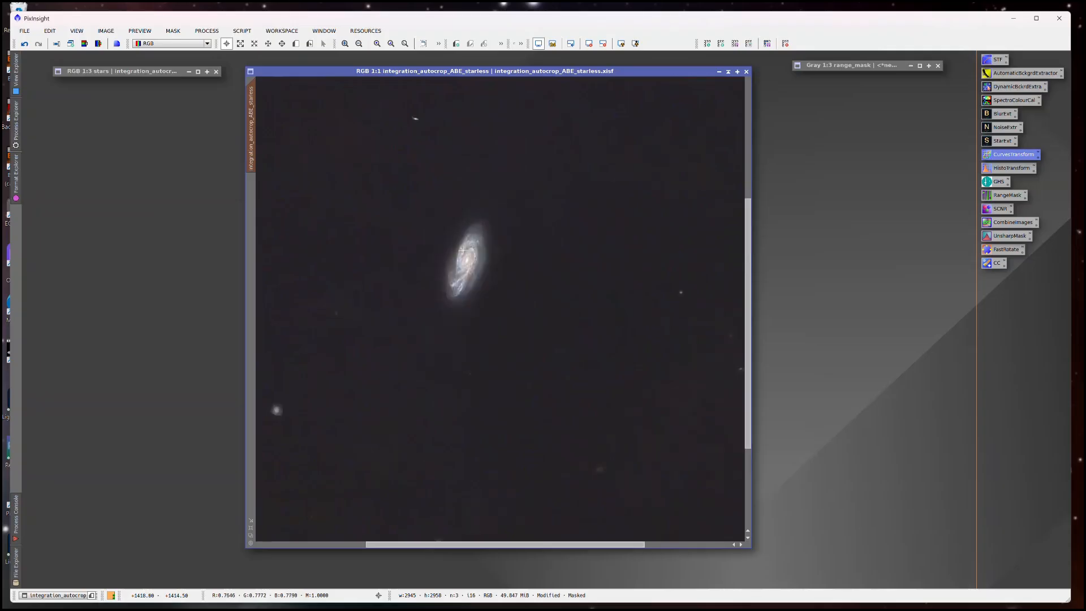
# - Inspect the small galaxies and the background around the central galaxy for colour and noise
pyautogui.scroll(-2, 463, 250)
pyautogui.scroll(1, 463, 251)
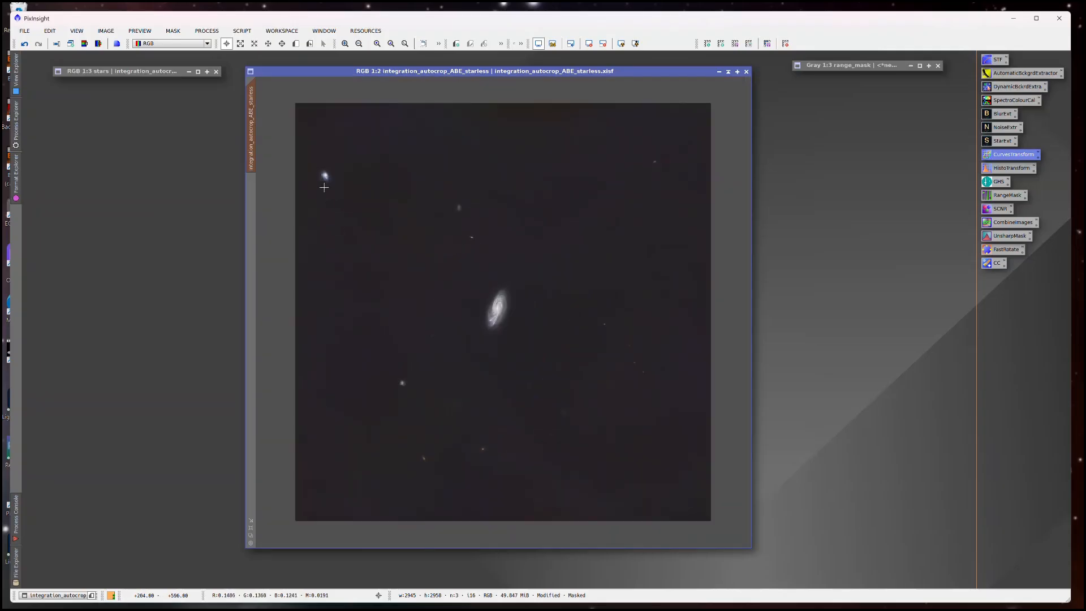
pyautogui.scroll(3, 323, 177)
pyautogui.scroll(-3, 323, 177)
pyautogui.scroll(-1, 447, 232)
pyautogui.scroll(2, 439, 359)
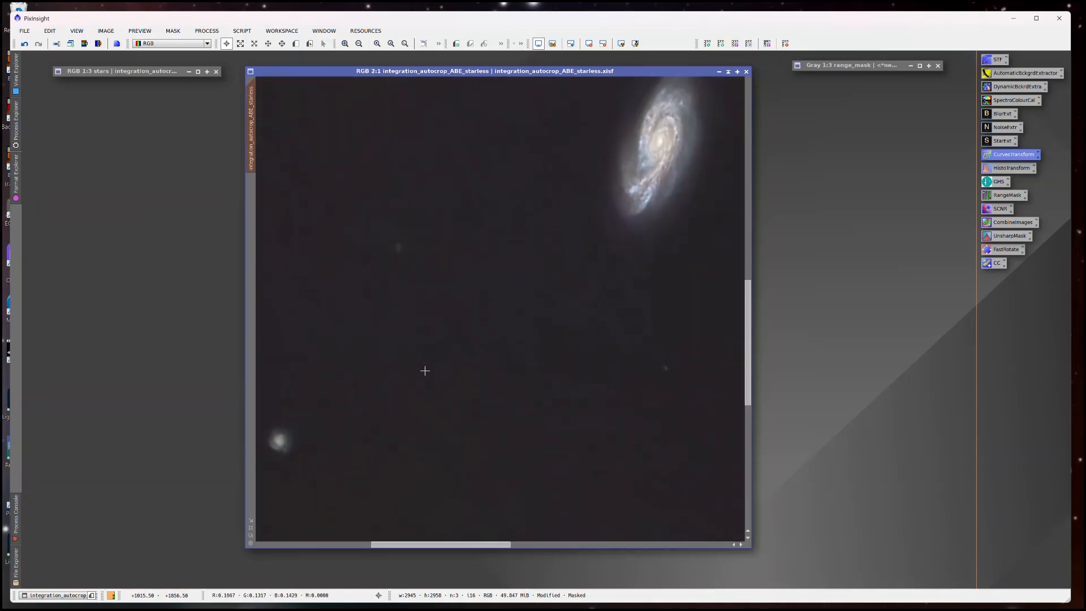
pyautogui.scroll(2, 272, 446)
pyautogui.scroll(1, 271, 446)
pyautogui.scroll(-3, 274, 444)
pyautogui.scroll(-2, 389, 392)
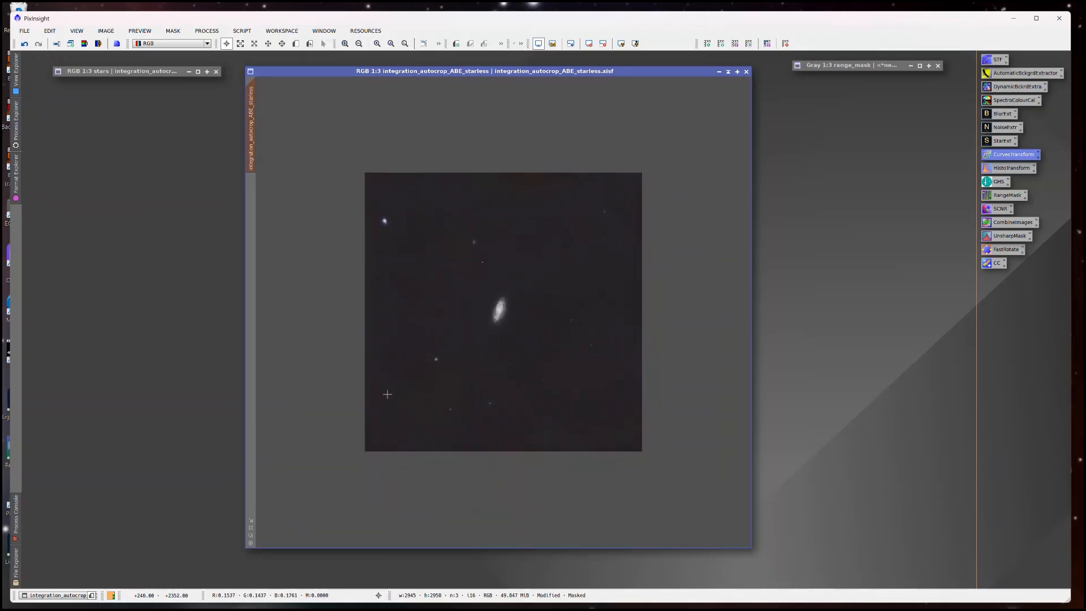
pyautogui.scroll(1, 388, 395)
pyautogui.click(225, 44)
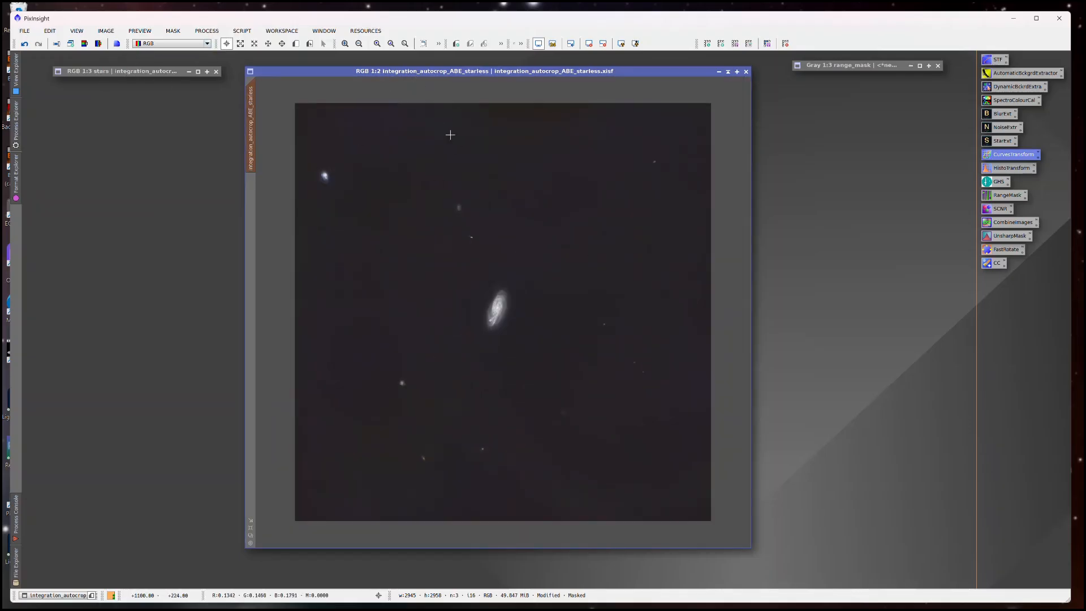
# - Remove the mask from the starless image and apply NoiseXTerminator to it with a slightly reduced denoise amount and 2 iterations
pyautogui.click(173, 31)
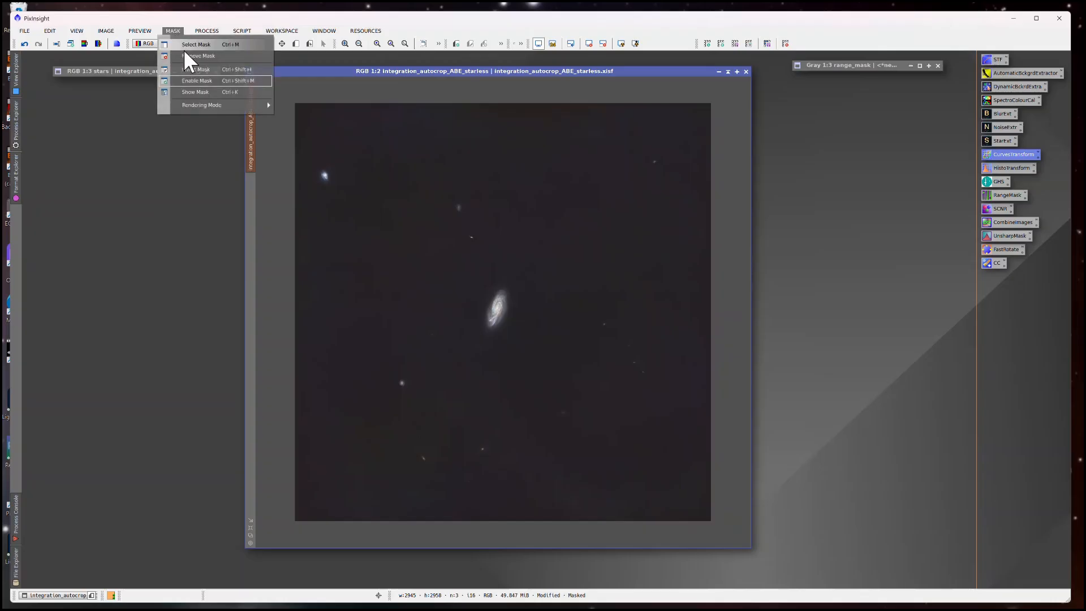
pyautogui.click(215, 55)
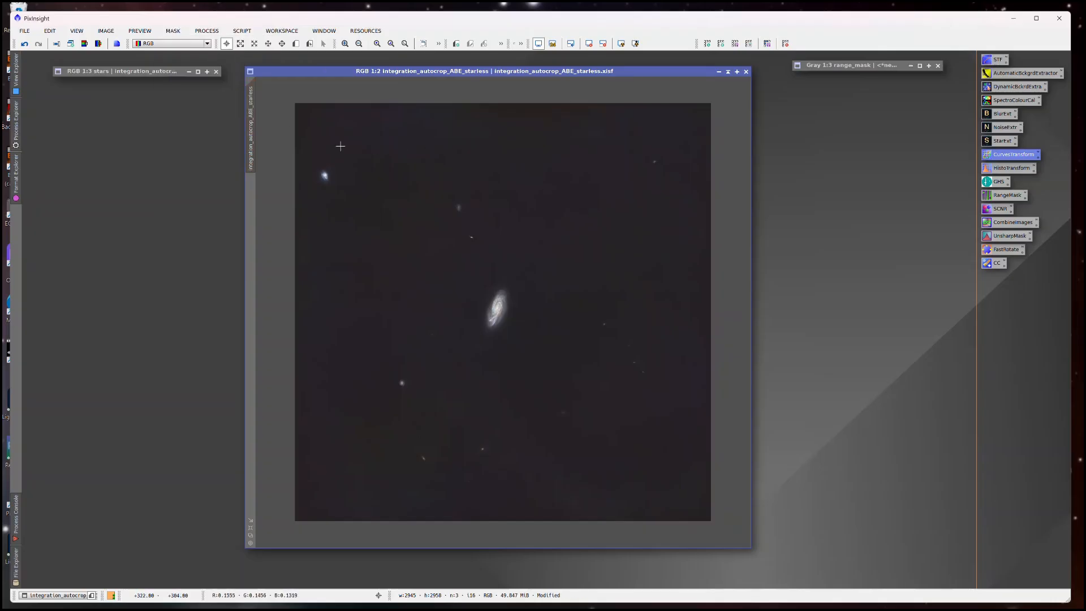
pyautogui.doubleClick(1004, 127)
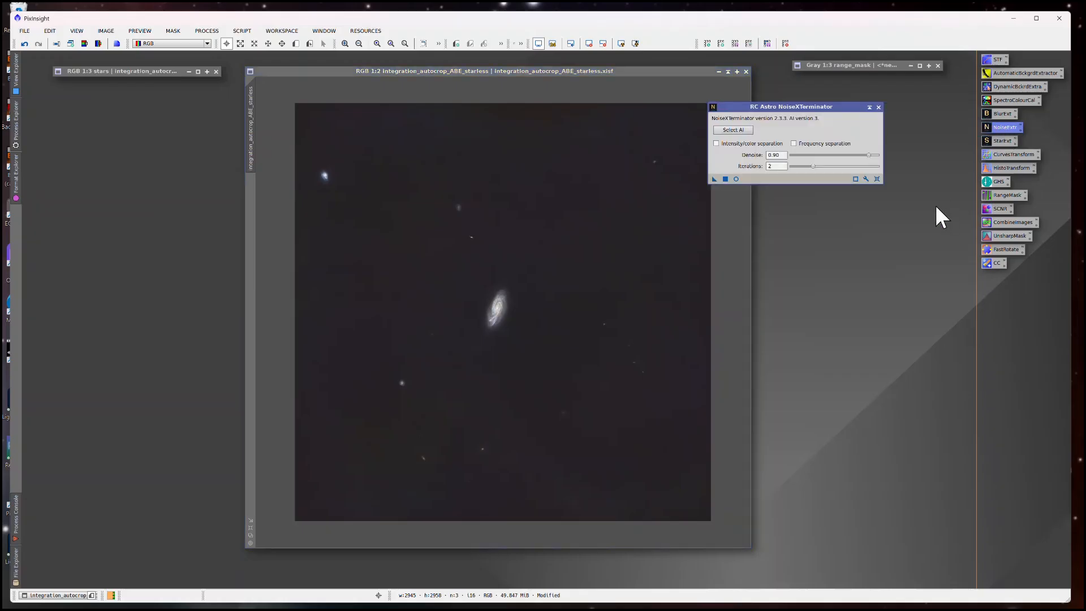
pyautogui.moveTo(869, 155); pyautogui.dragTo(852, 155)
pyautogui.moveTo(714, 179); pyautogui.dragTo(607, 209)
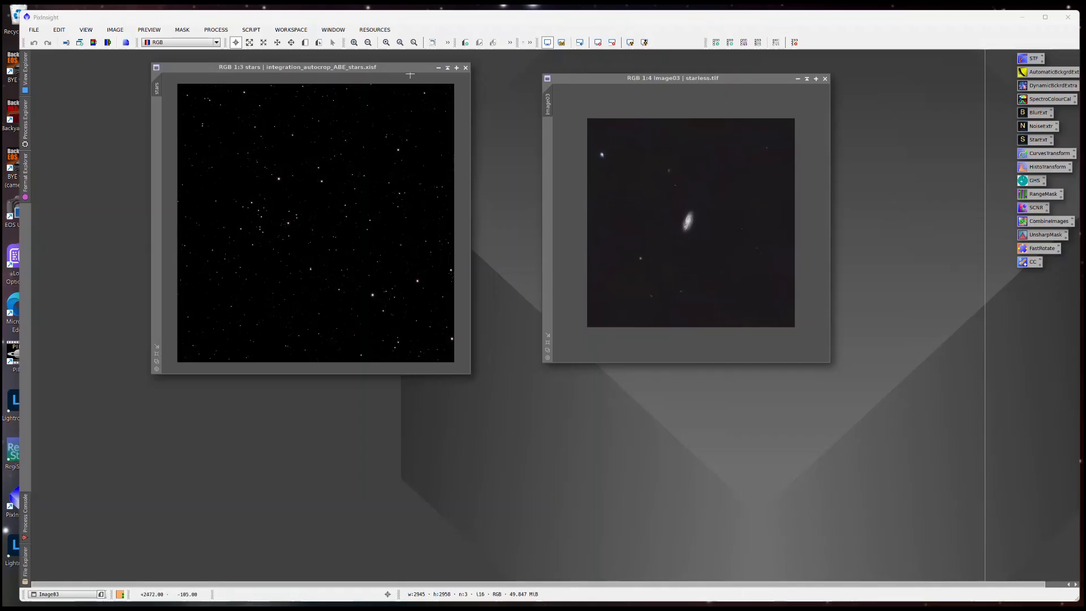
# - Arrange the stars and starless images side by side and rename the starless image's identifier to starless
pyautogui.moveTo(410, 71); pyautogui.dragTo(422, 89)
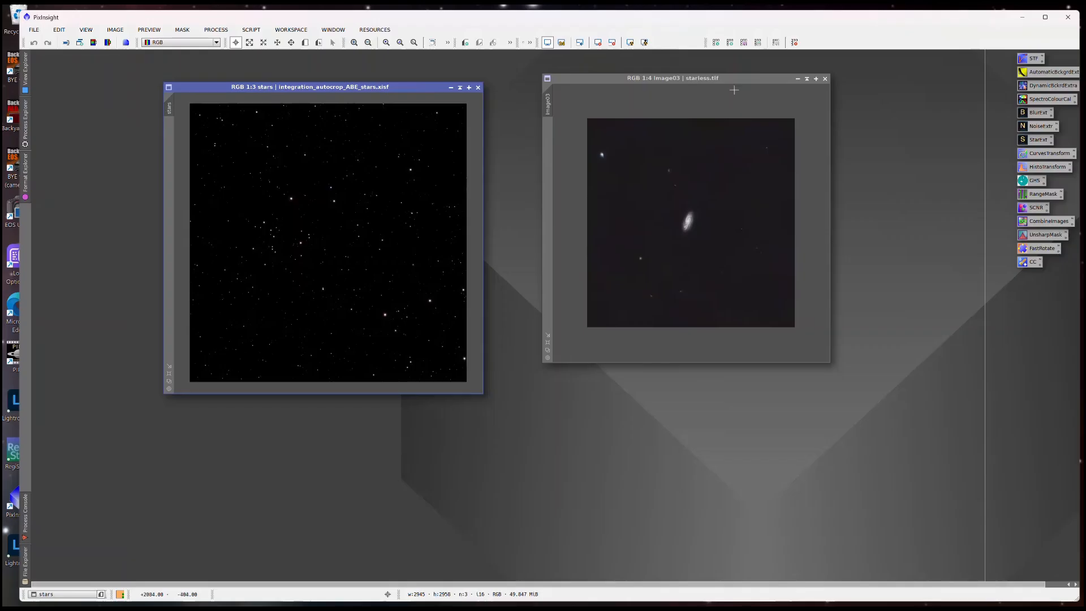
pyautogui.moveTo(733, 84)
pyautogui.mouseDown()
pyautogui.moveTo(733, 105)
pyautogui.moveTo(719, 99)
pyautogui.mouseUp()
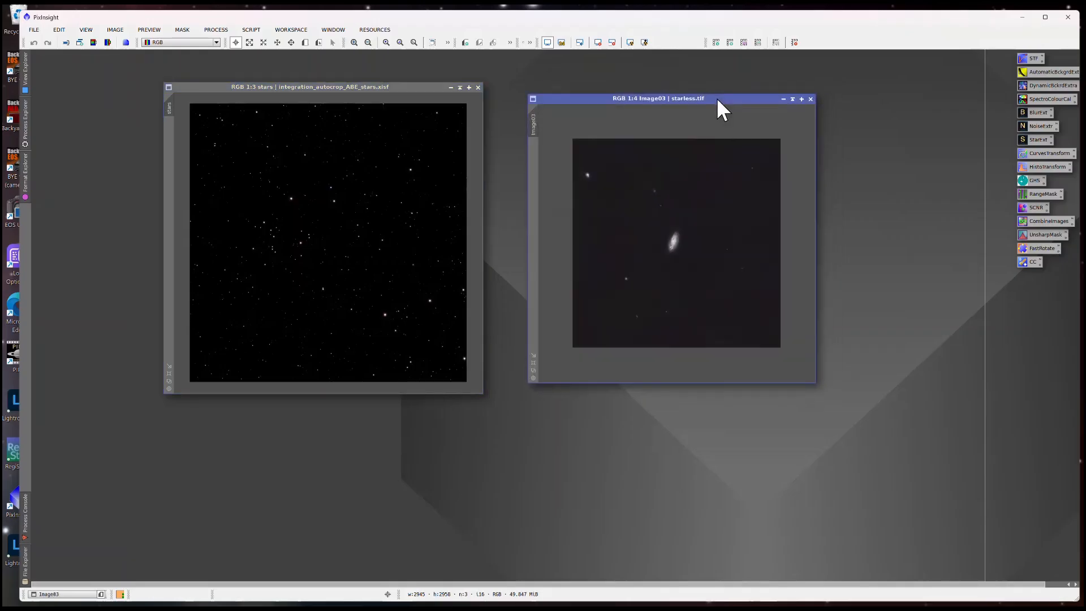
pyautogui.doubleClick(535, 129)
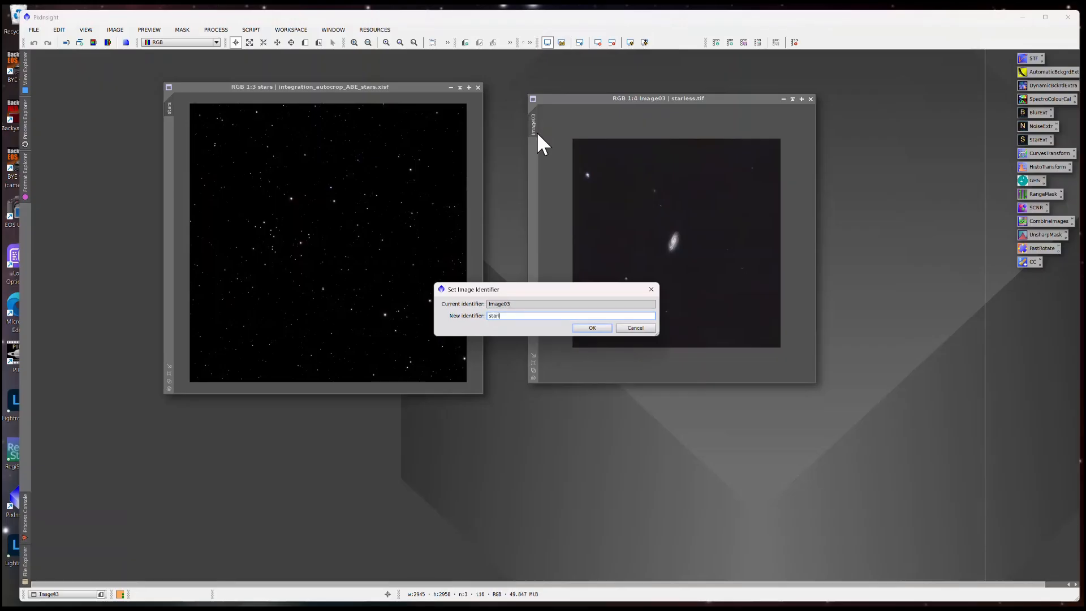
pyautogui.click(592, 328)
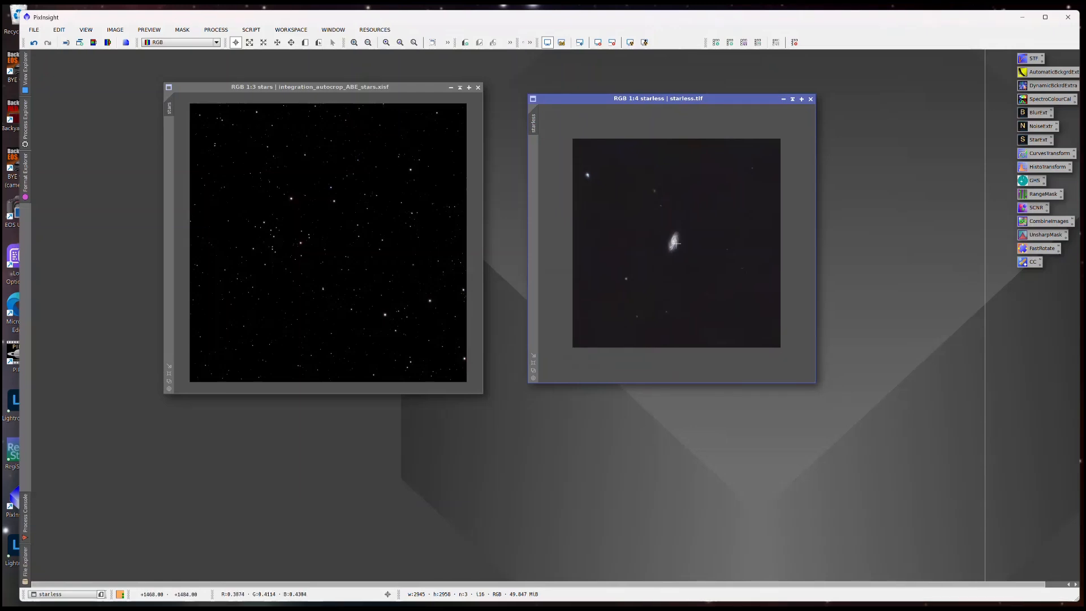
# - Examine the central galaxy, the small galaxies and the background of the starless image for detail and remaining noise
pyautogui.scroll(4, 670, 238)
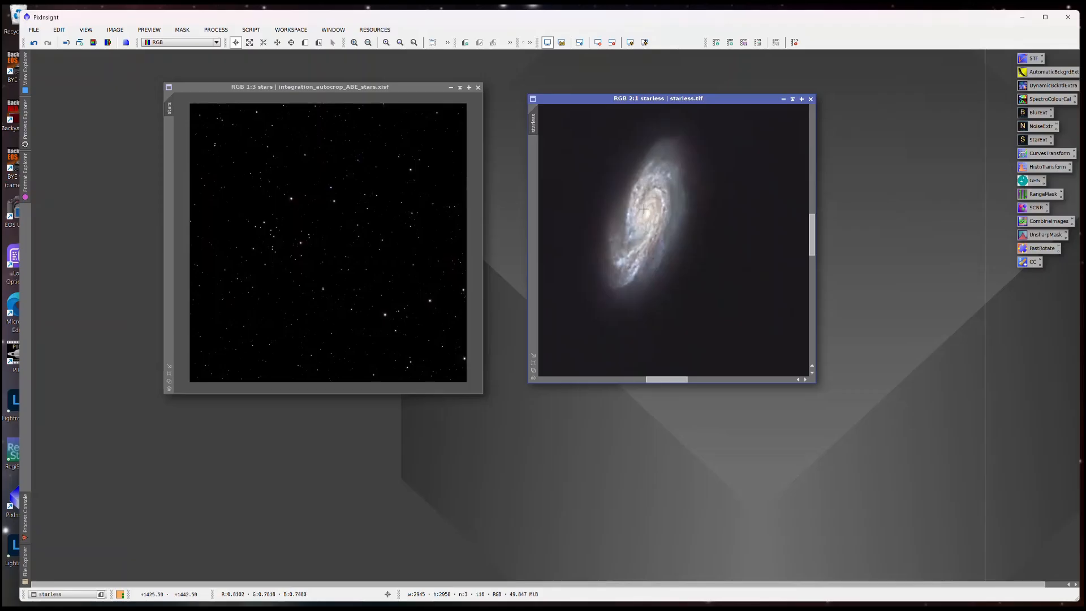
pyautogui.scroll(-3, 645, 209)
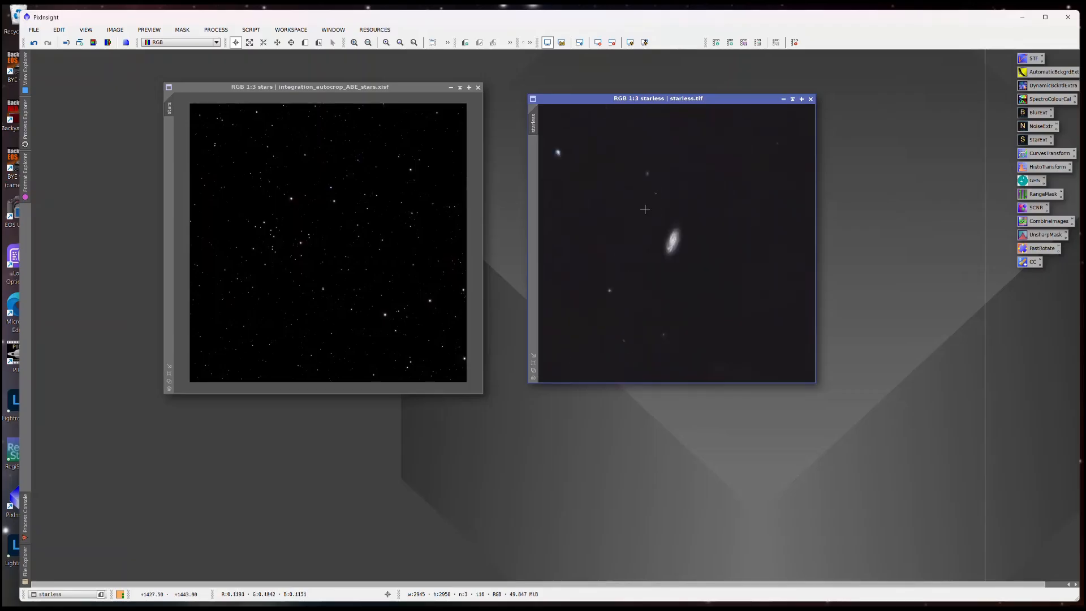
pyautogui.scroll(-1, 560, 154)
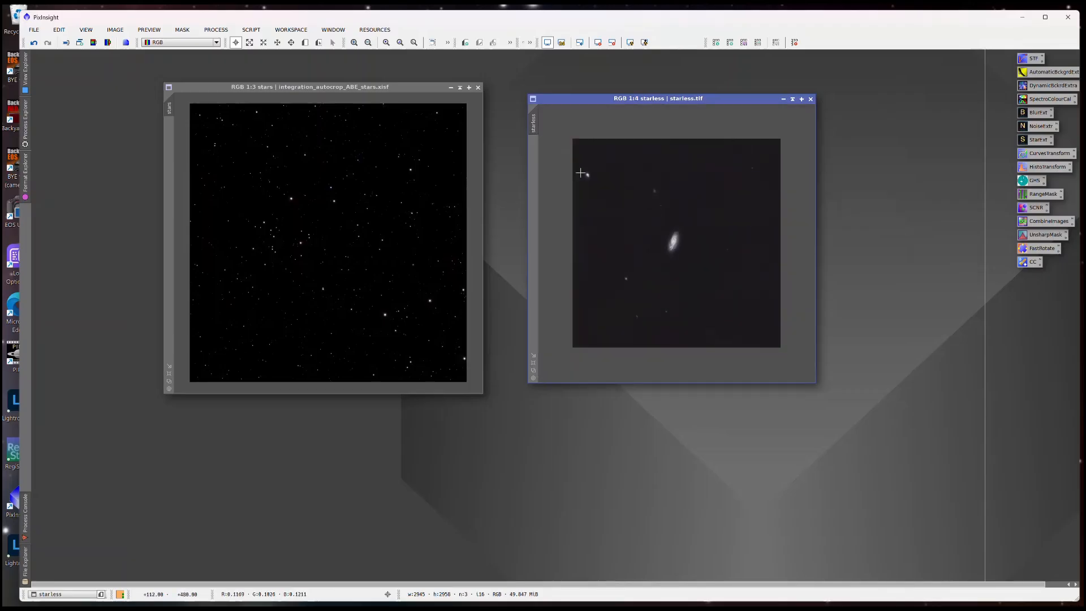
pyautogui.scroll(2, 708, 224)
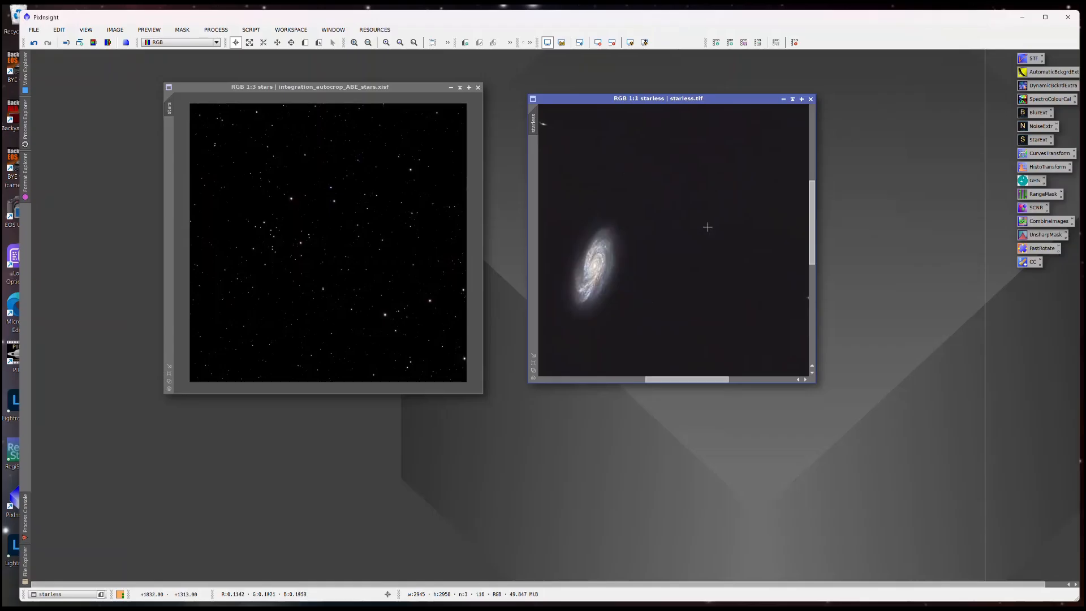
pyautogui.scroll(3, 677, 227)
pyautogui.click(676, 227)
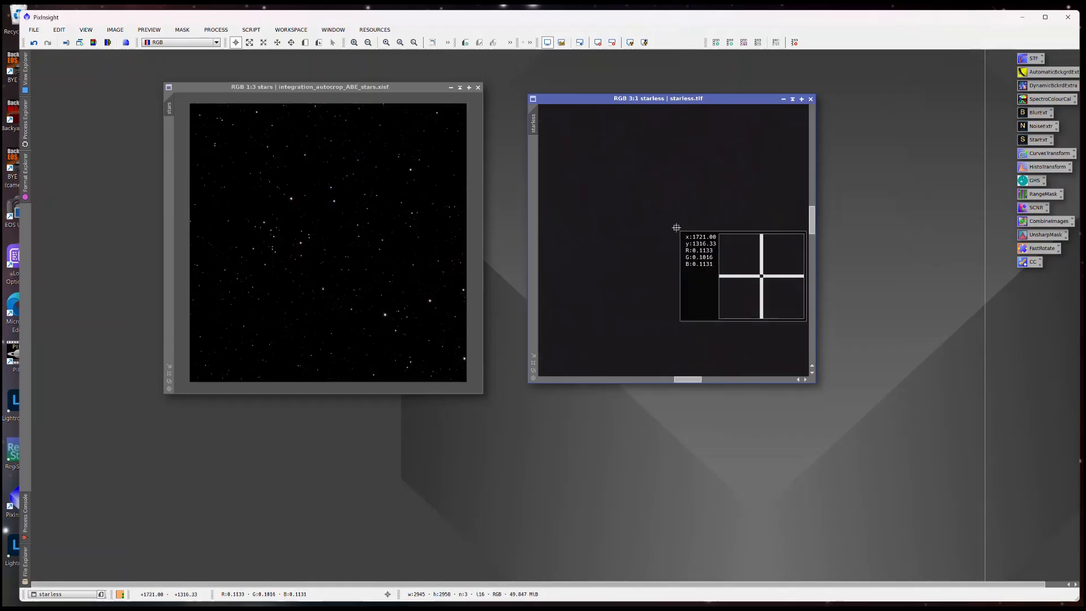
pyautogui.scroll(-4, 677, 226)
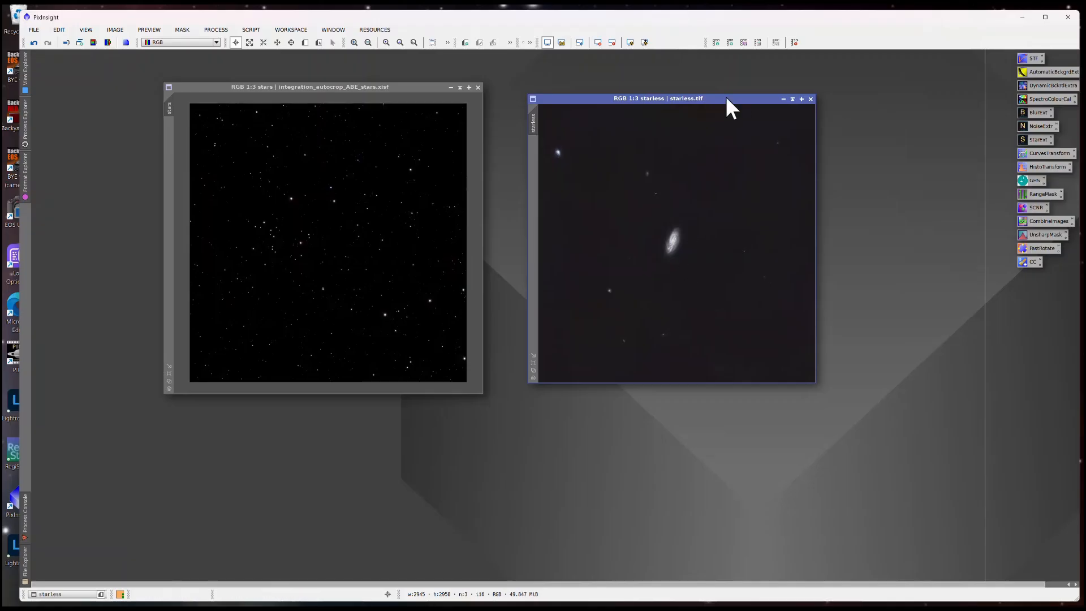
# - Save the starless image over the existing starless.tif in the NGC908_1 folder as an uncompressed 16-bit unsigned integer TIFF
pyautogui.moveTo(727, 99); pyautogui.dragTo(718, 94)
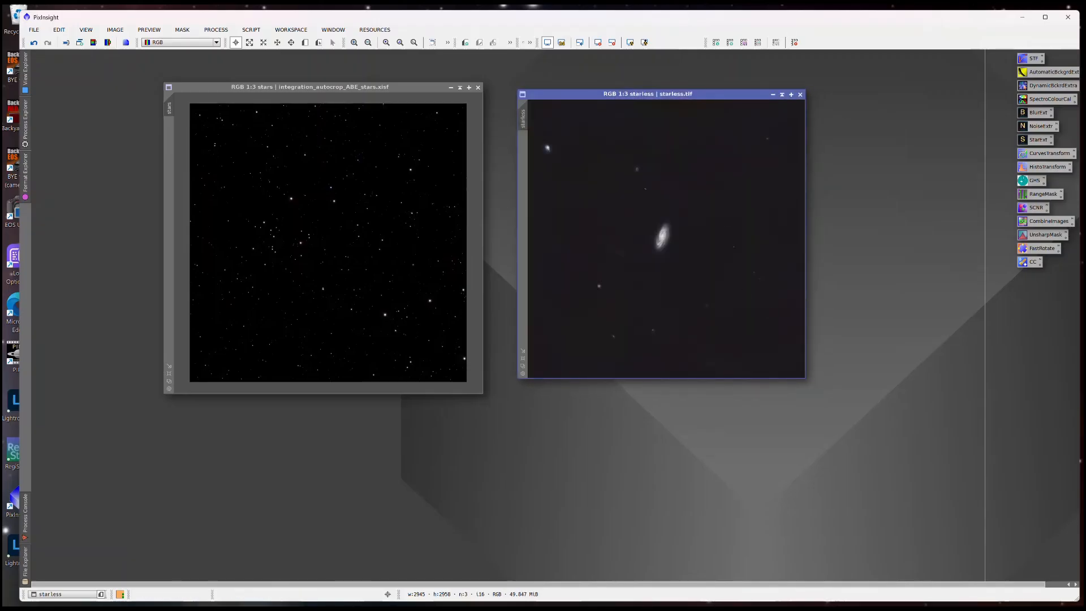
pyautogui.moveTo(803, 378); pyautogui.dragTo(809, 390)
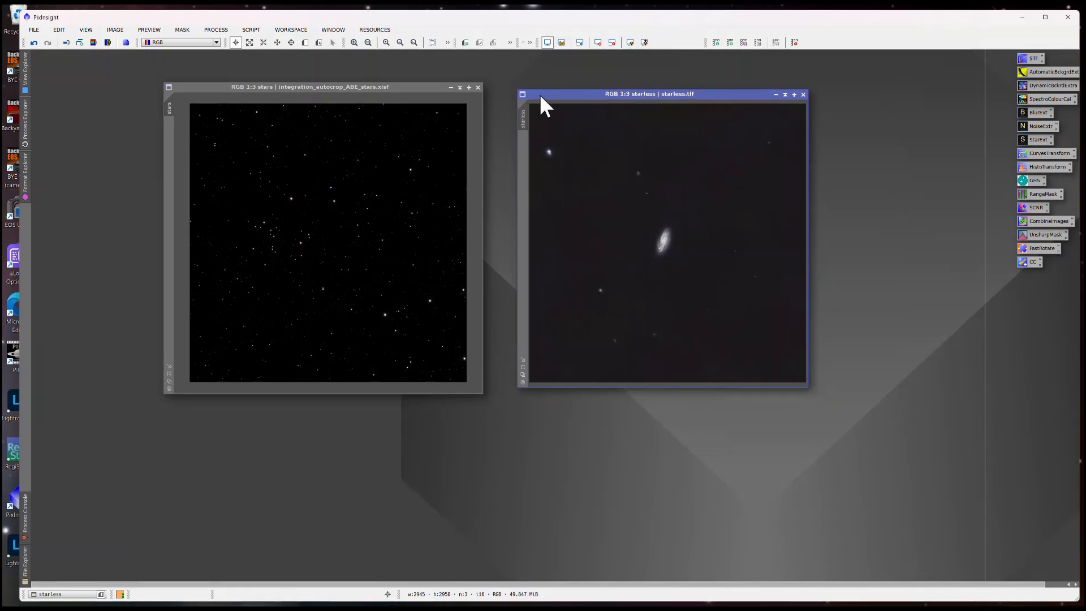
pyautogui.click(34, 30)
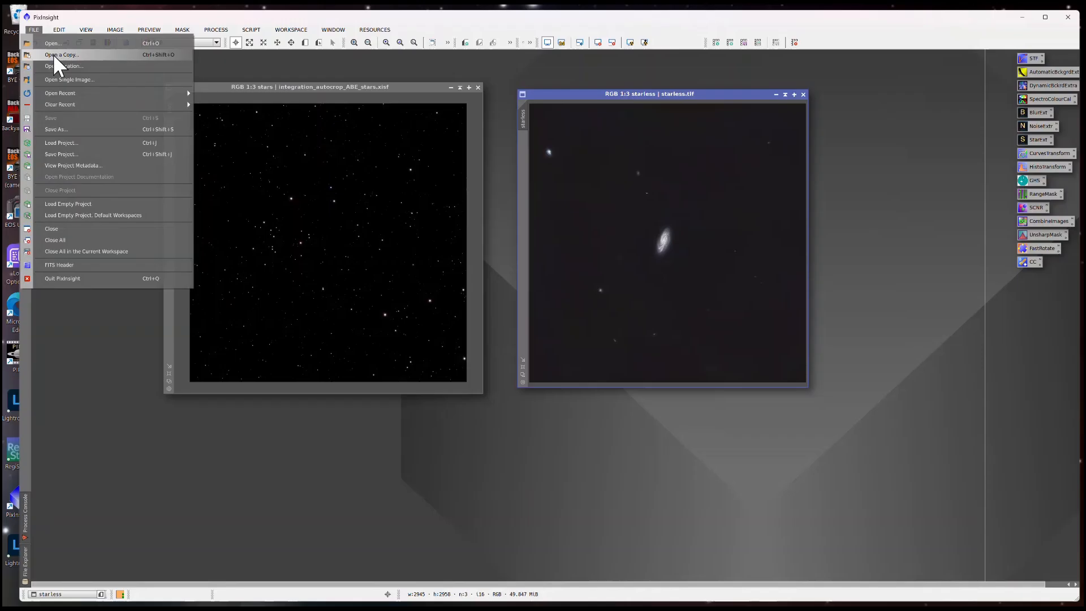
pyautogui.click(76, 131)
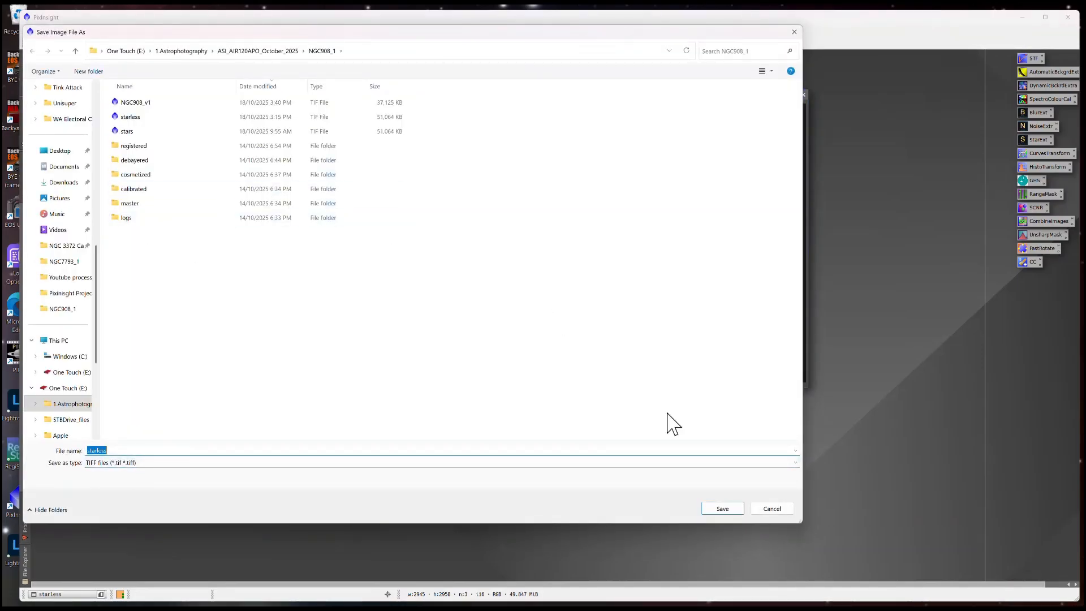
pyautogui.click(723, 511)
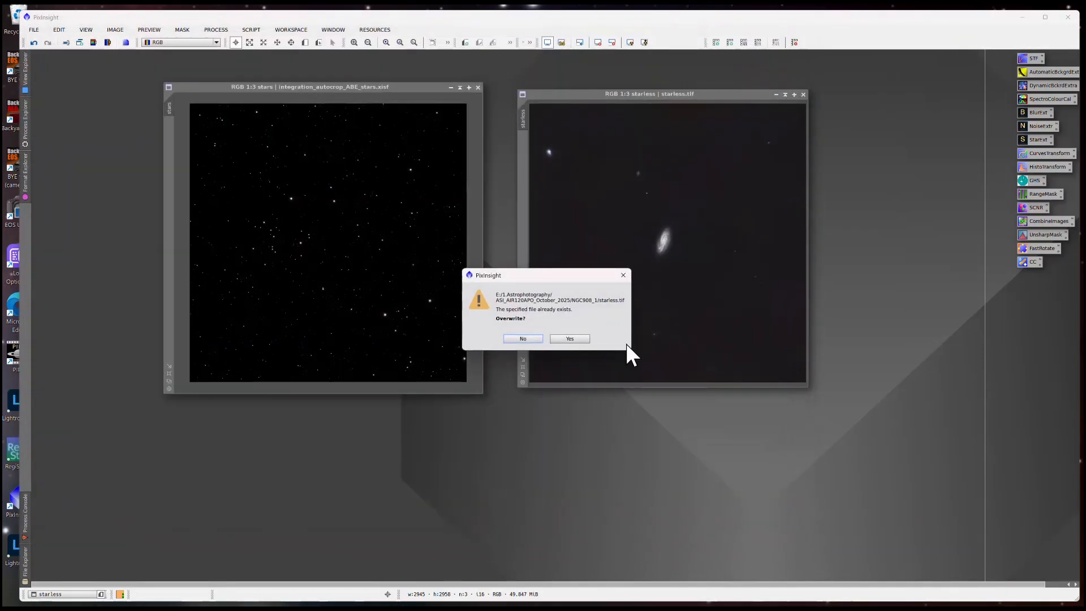
pyautogui.click(573, 339)
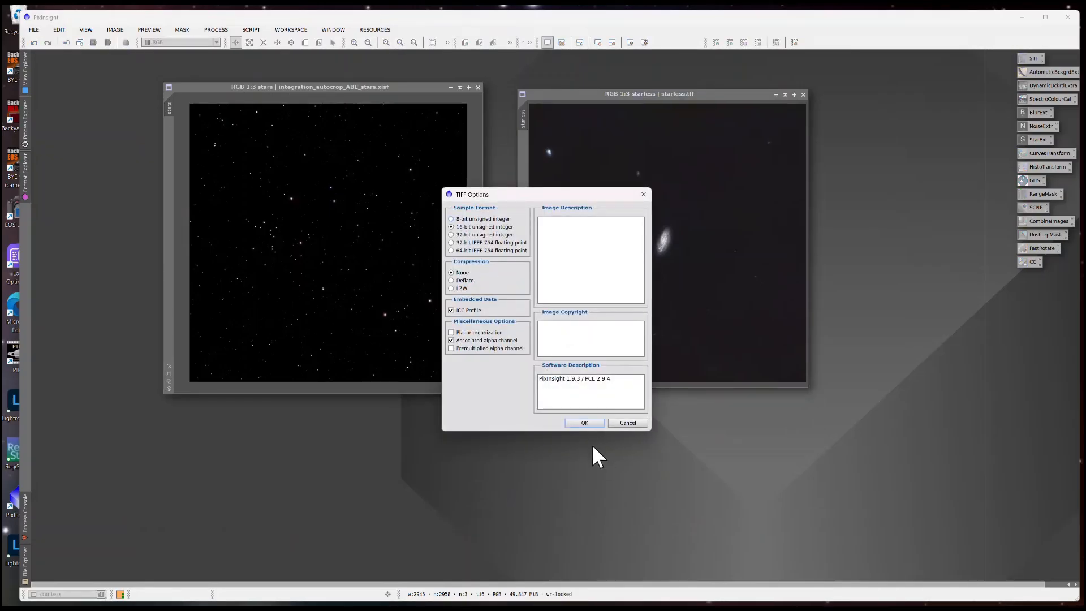
pyautogui.click(584, 423)
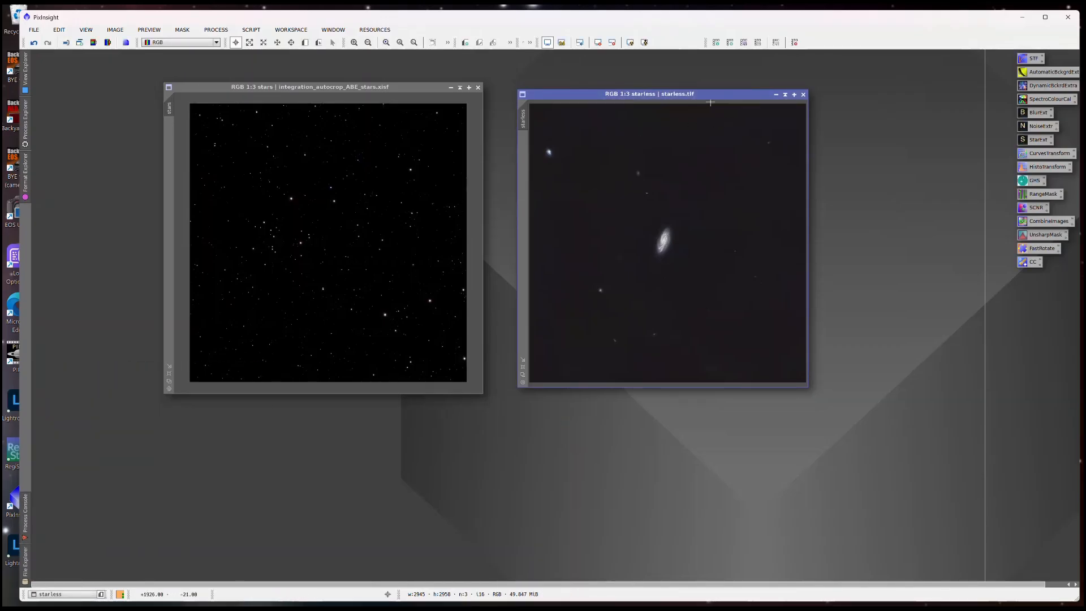
pyautogui.moveTo(708, 95); pyautogui.dragTo(700, 96)
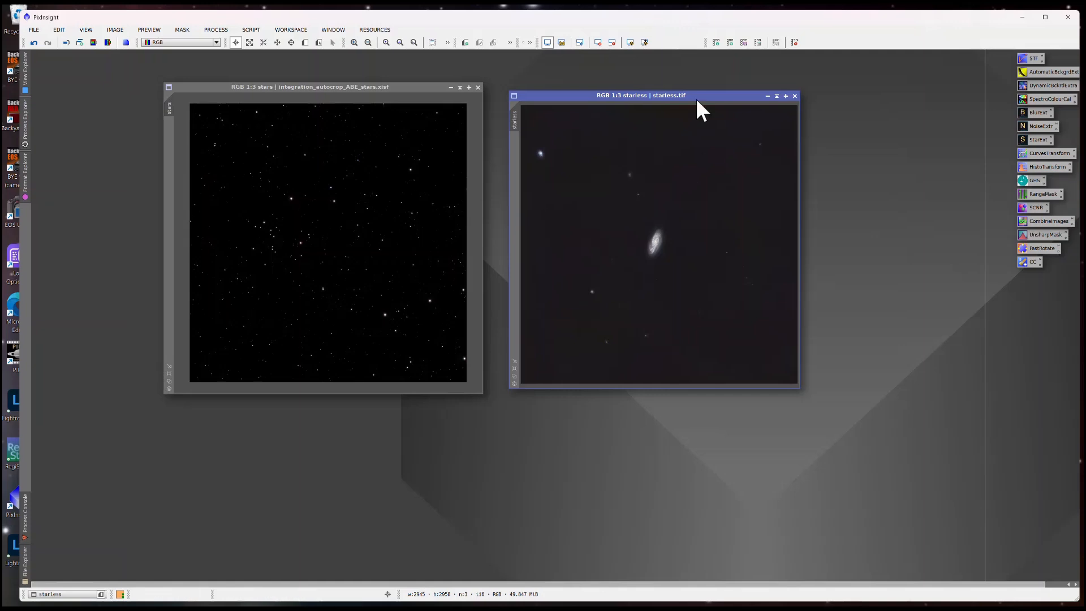
pyautogui.moveTo(698, 95); pyautogui.dragTo(703, 89)
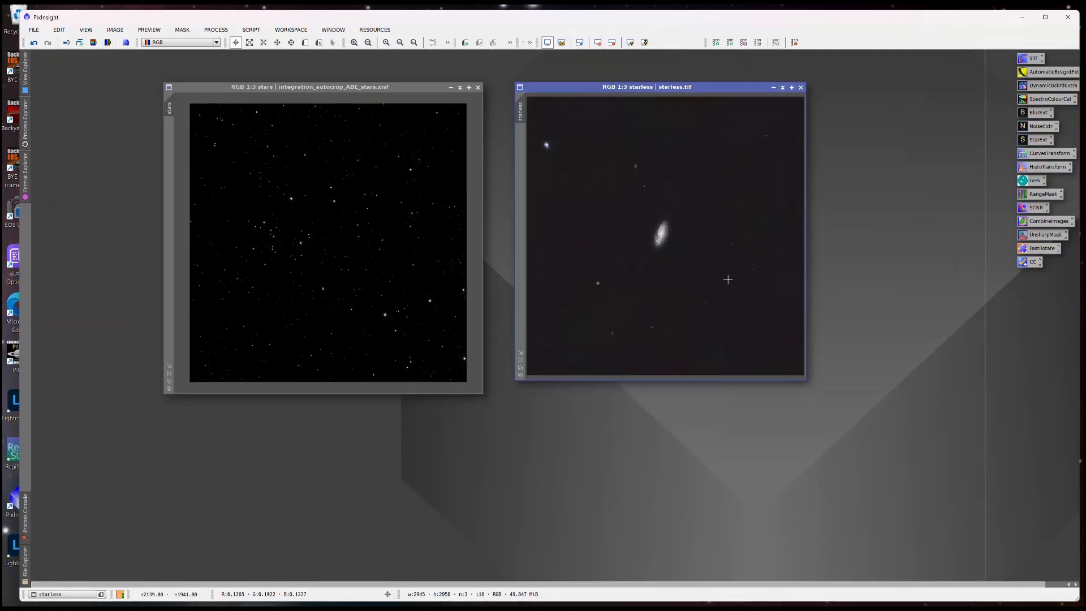
pyautogui.moveTo(741, 86); pyautogui.dragTo(753, 86)
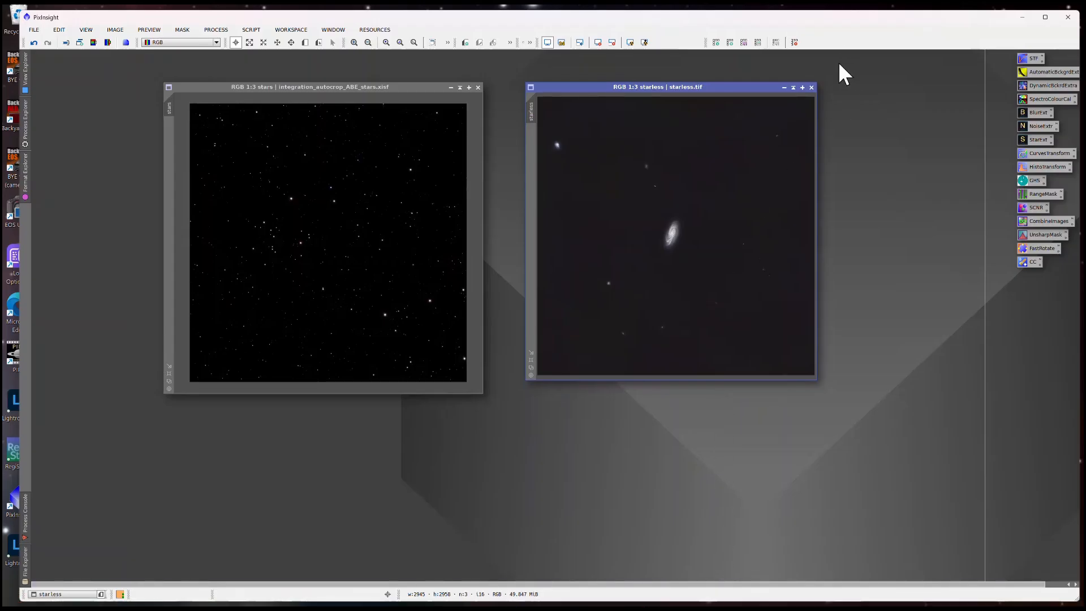
# - Close the saved starless image and shift the remaining stars image slightly
pyautogui.click(811, 88)
pyautogui.moveTo(396, 86); pyautogui.dragTo(383, 80)
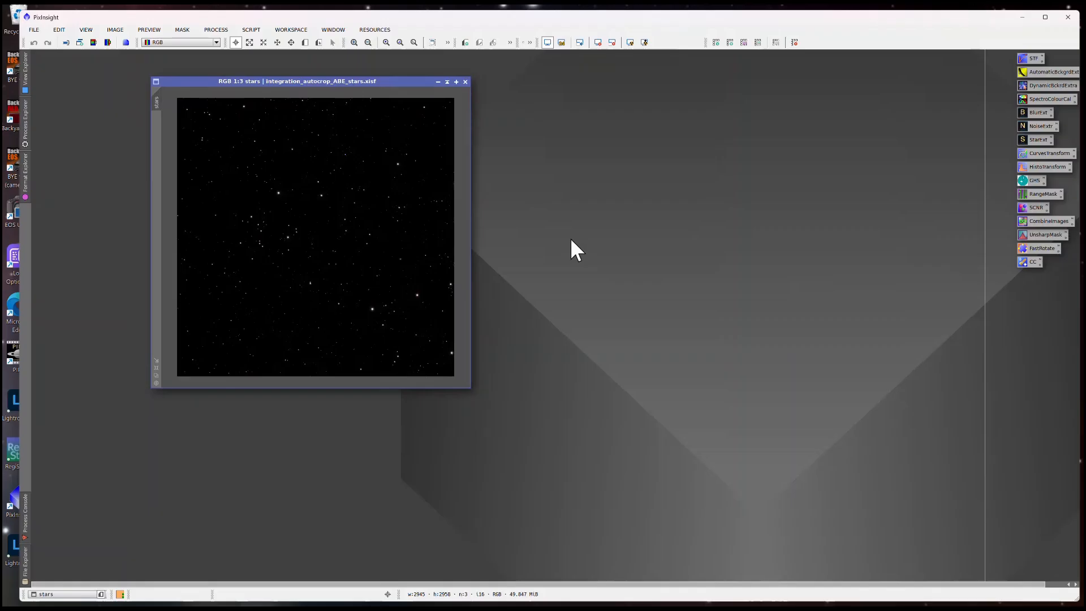
# - Switch to Photoshop and open the starless TIF from the folder 1.Astrophotography/ASI_AIR120APO_October_2025/NGC908_1 on the One Touch (E:) drive
pyautogui.moveTo(648, 607)
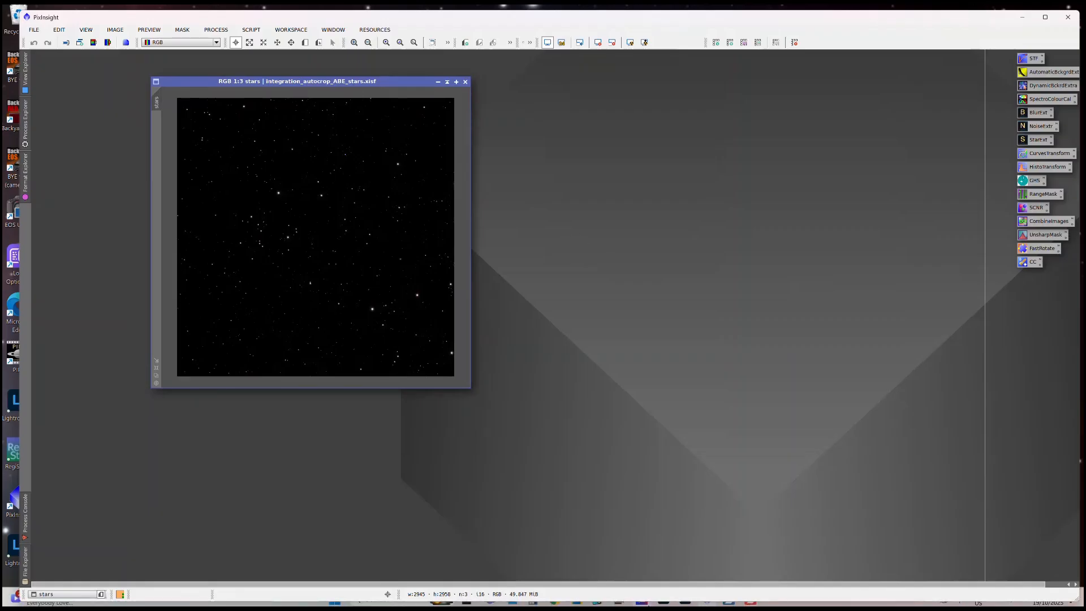
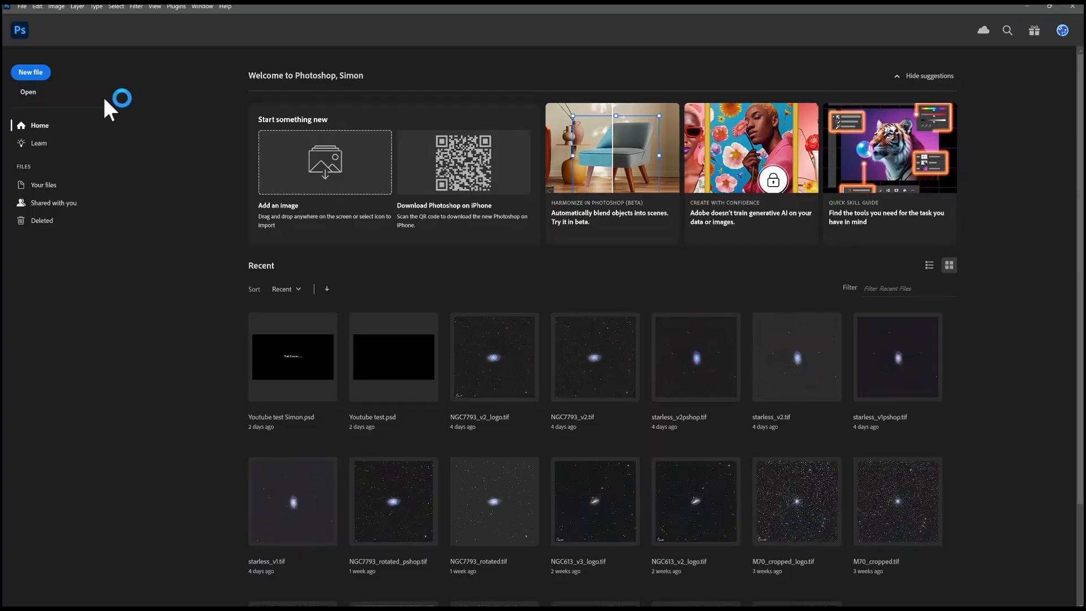
pyautogui.click(29, 93)
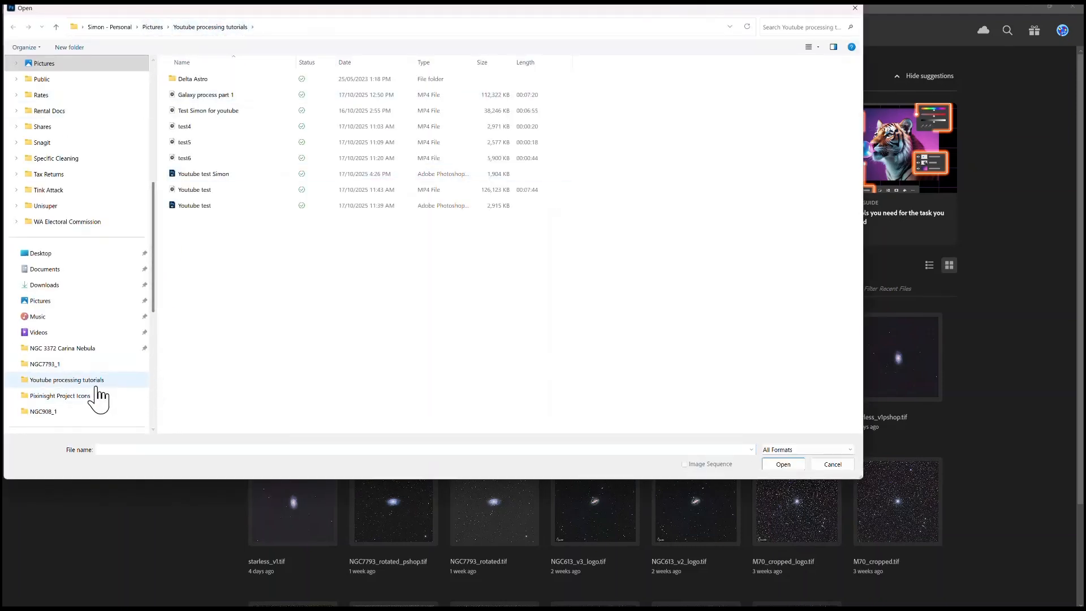
pyautogui.moveTo(157, 300); pyautogui.dragTo(161, 365)
pyautogui.click(63, 318)
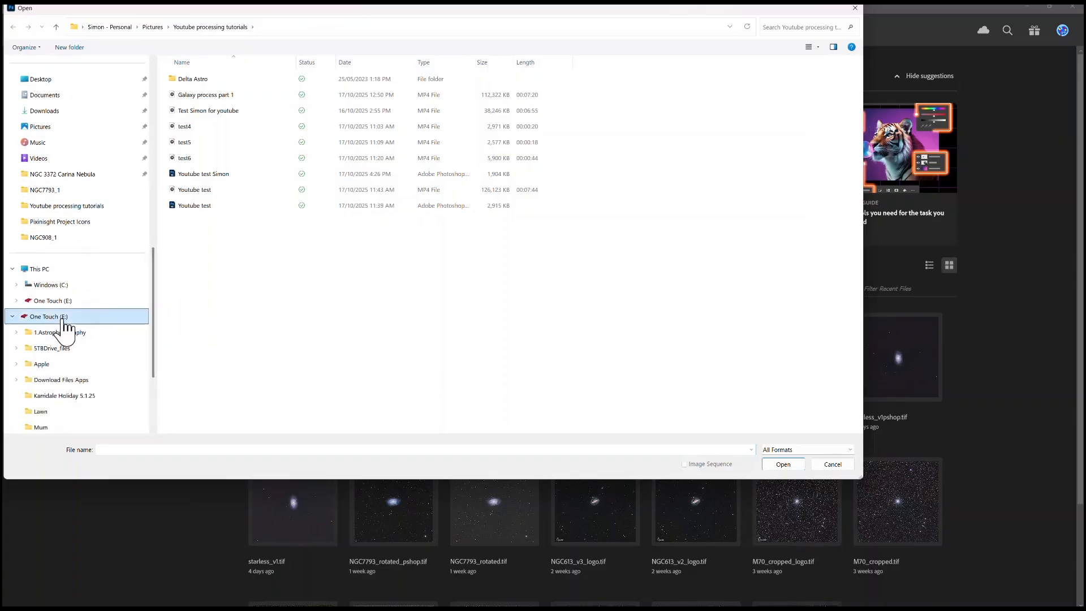
pyautogui.doubleClick(233, 82)
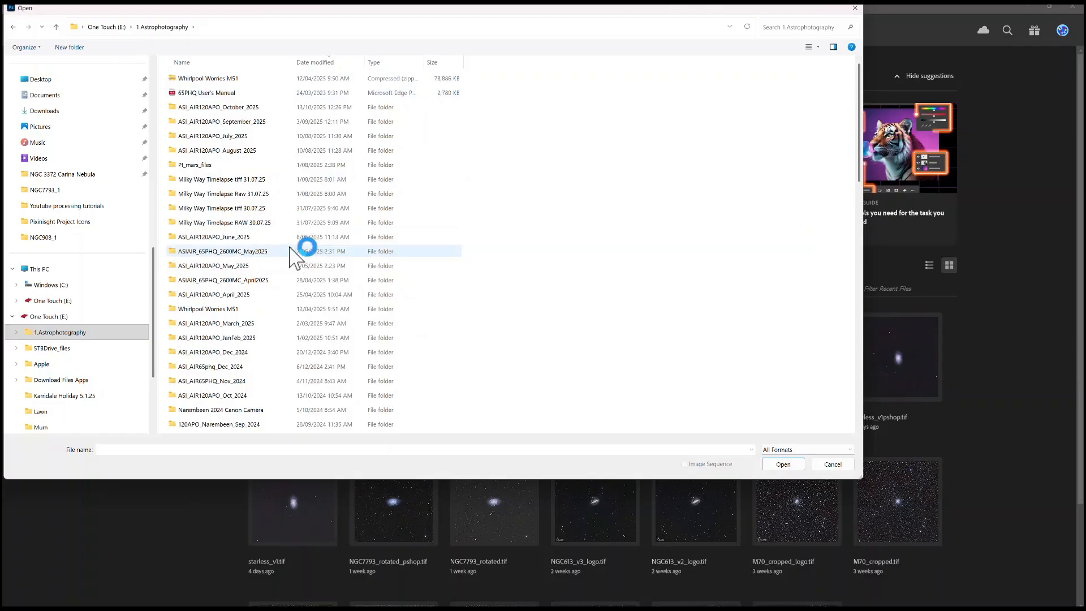
pyautogui.doubleClick(243, 108)
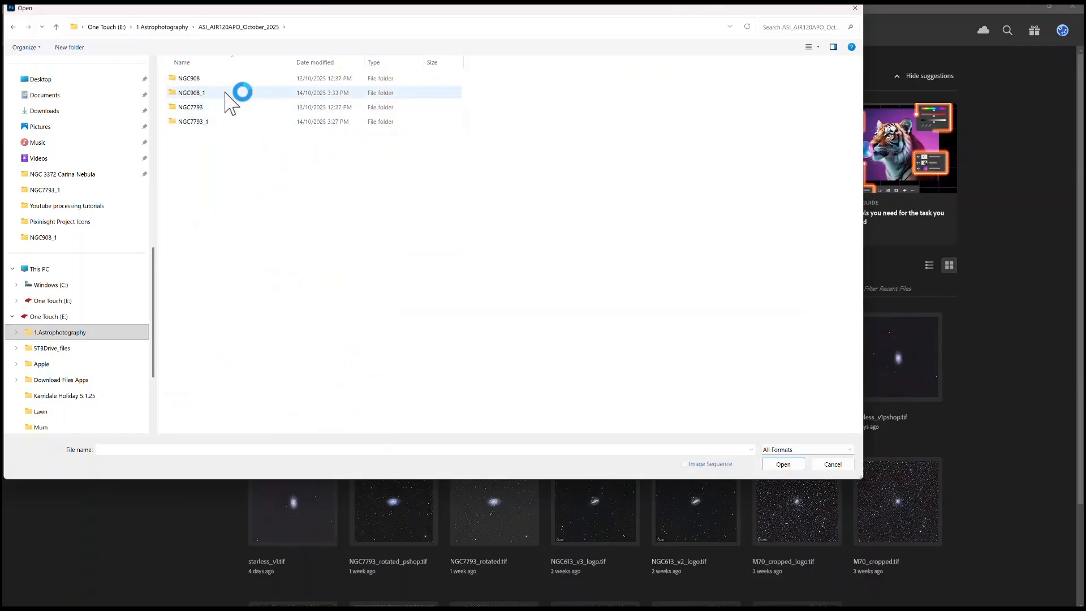
pyautogui.doubleClick(229, 92)
pyautogui.click(228, 94)
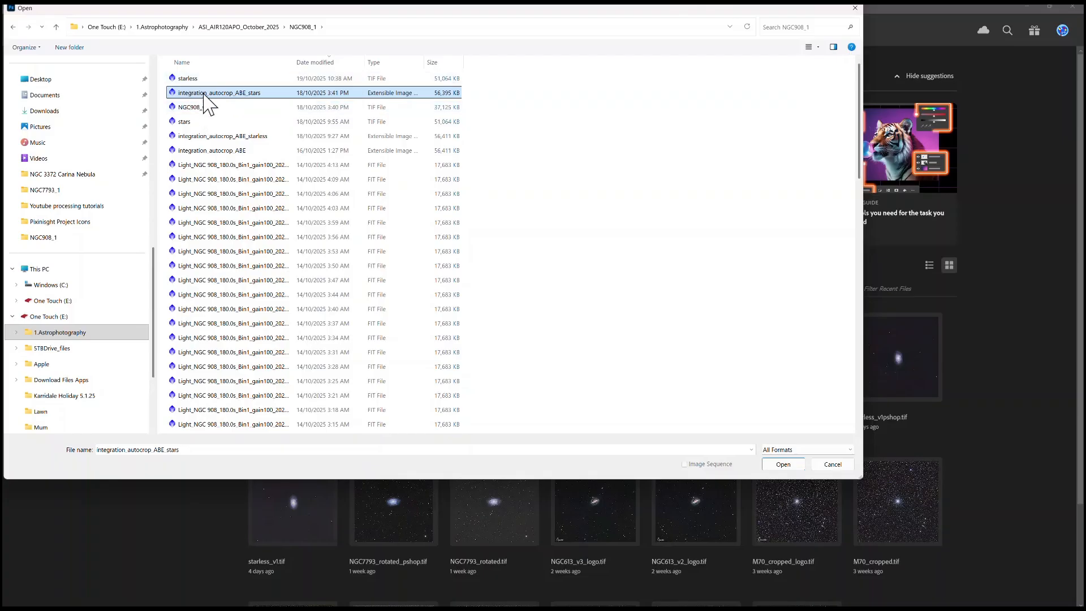
pyautogui.click(193, 78)
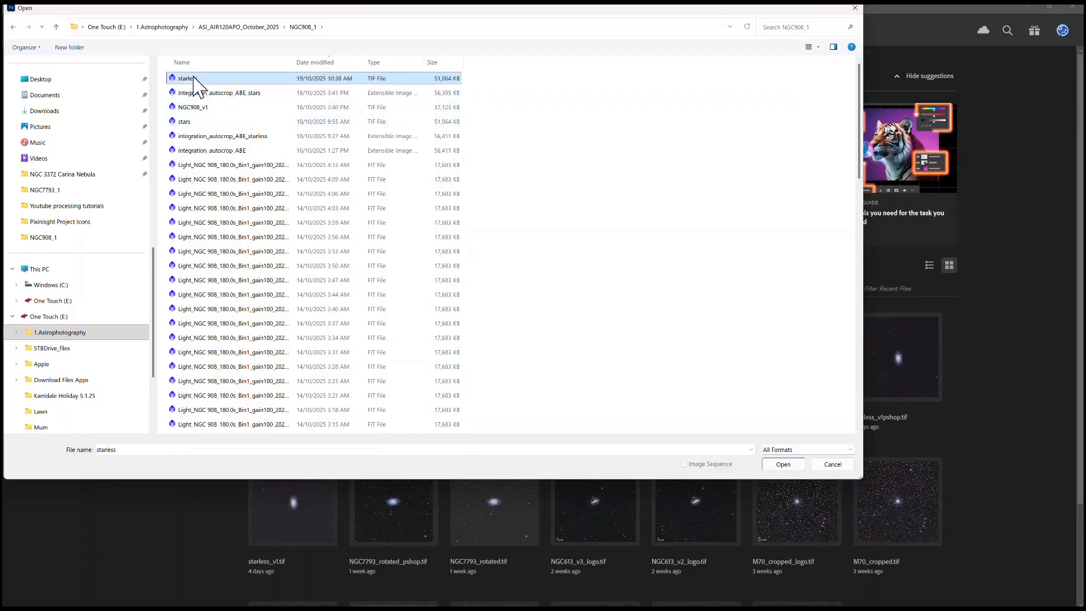
pyautogui.doubleClick(194, 79)
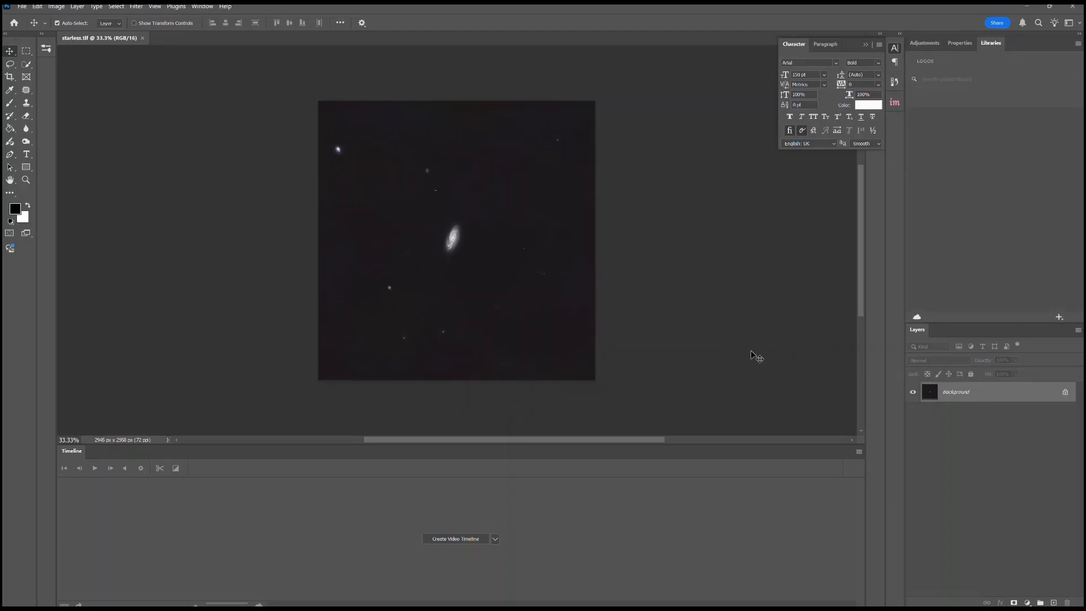
# - Duplicate the Background layer under the name Background copy in starless.tif
pyautogui.rightClick(968, 392)
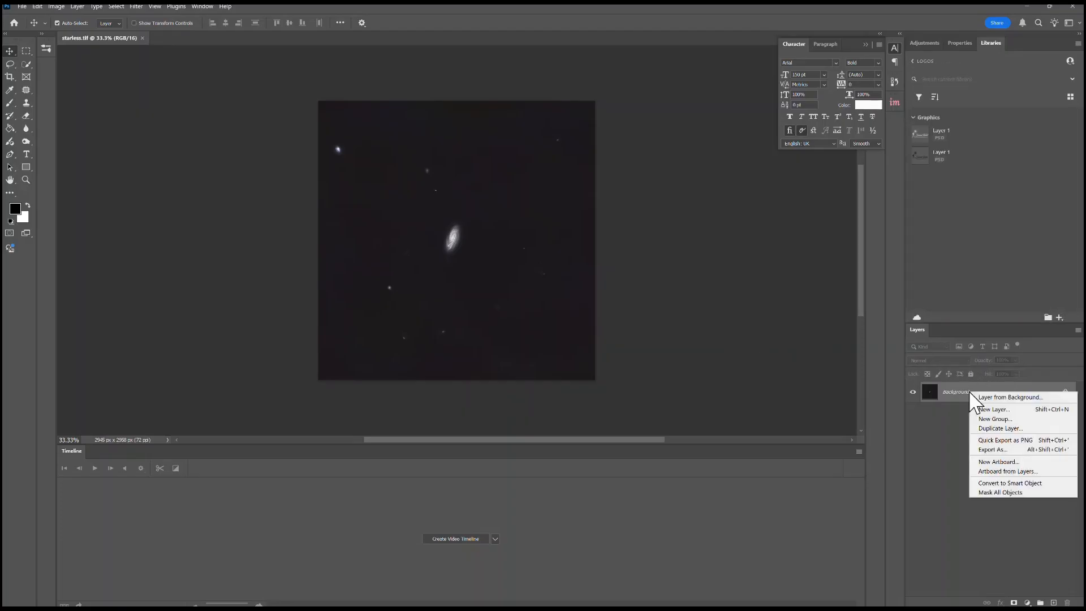
pyautogui.click(993, 428)
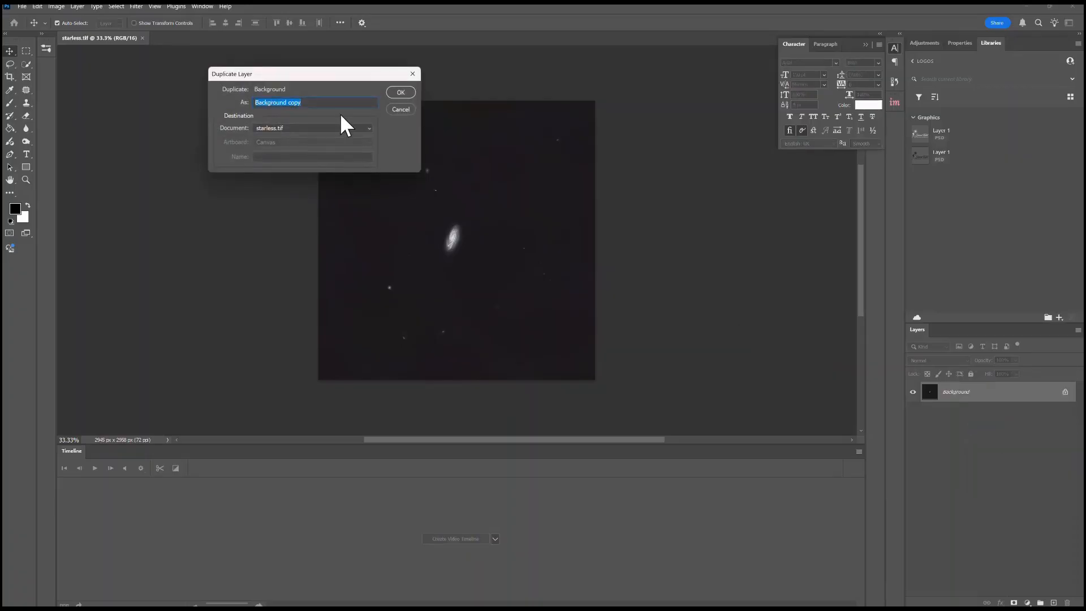
pyautogui.click(400, 92)
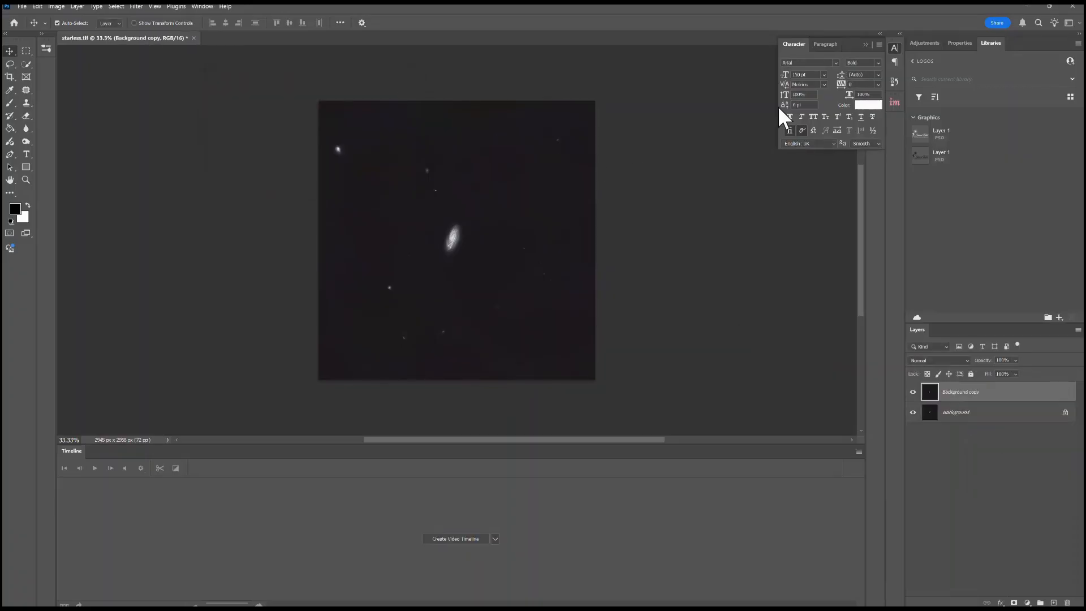
# - Collapse the Character panel and hide the Timeline to enlarge the image workspace
pyautogui.click(866, 44)
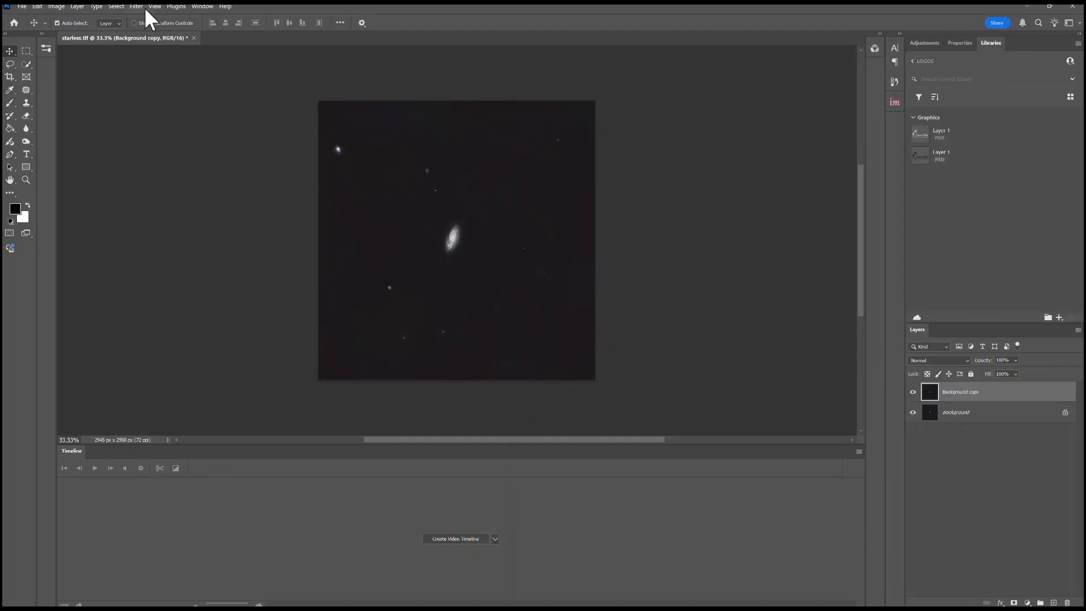
pyautogui.click(196, 6)
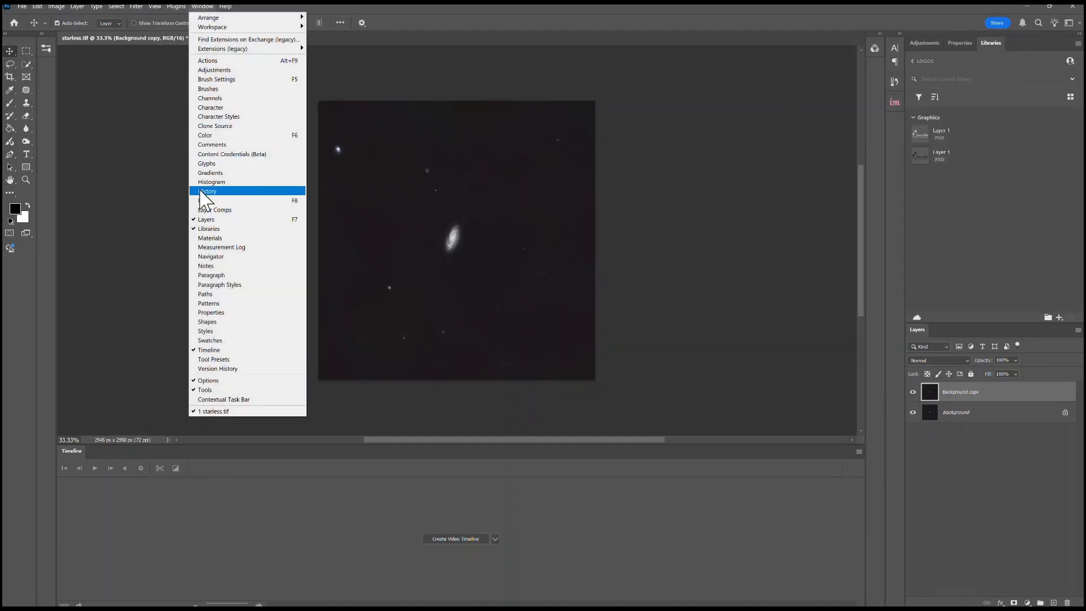
pyautogui.click(225, 351)
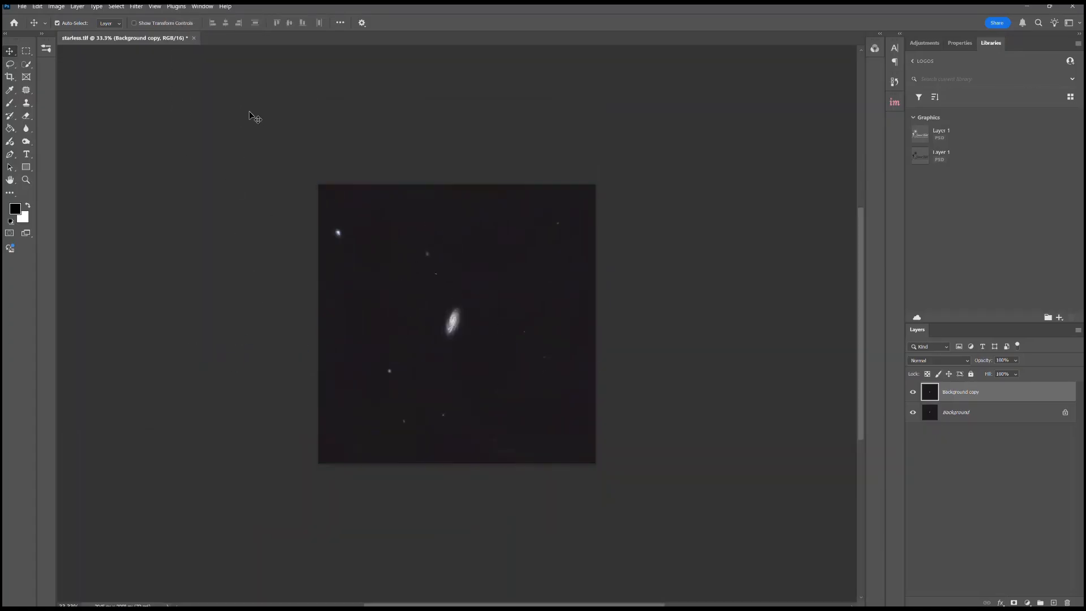
# - Apply a Camera Raw point curve to Background copy, moving the black point to input 7, output 3
pyautogui.click(136, 6)
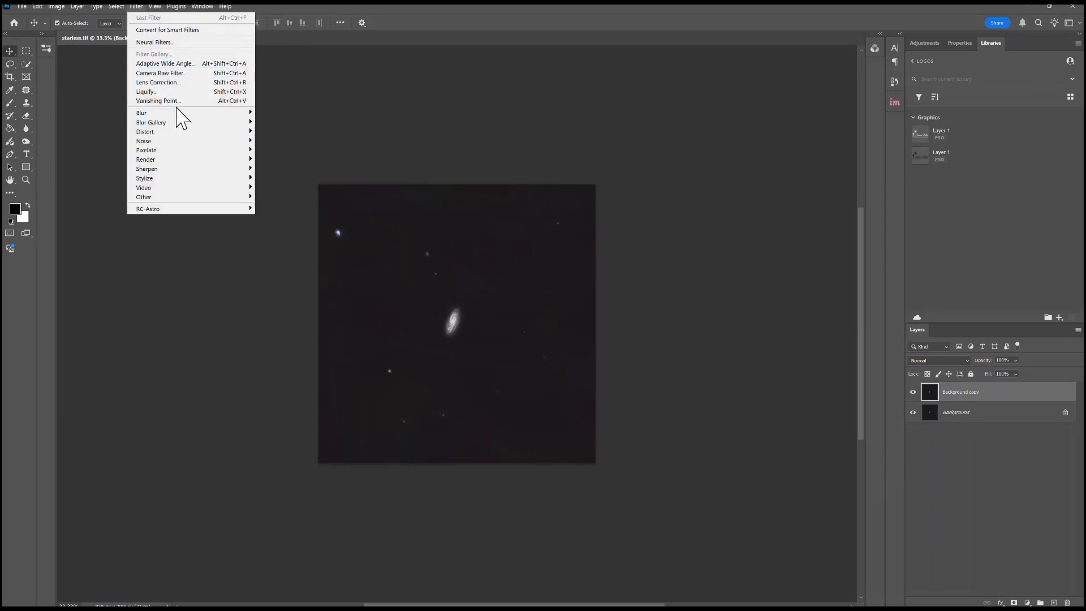
pyautogui.click(179, 76)
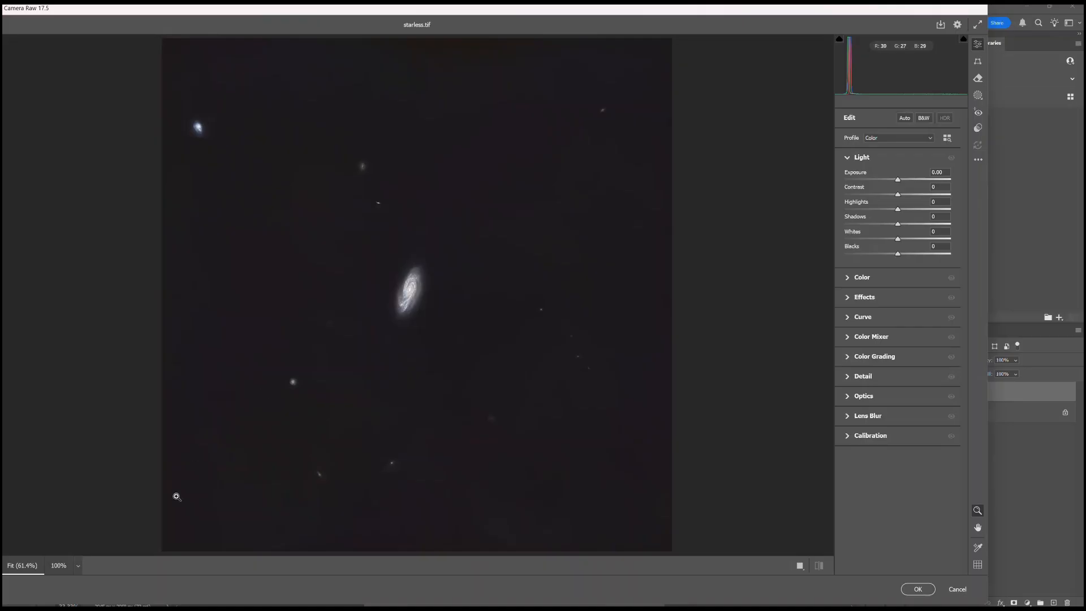
pyautogui.click(78, 566)
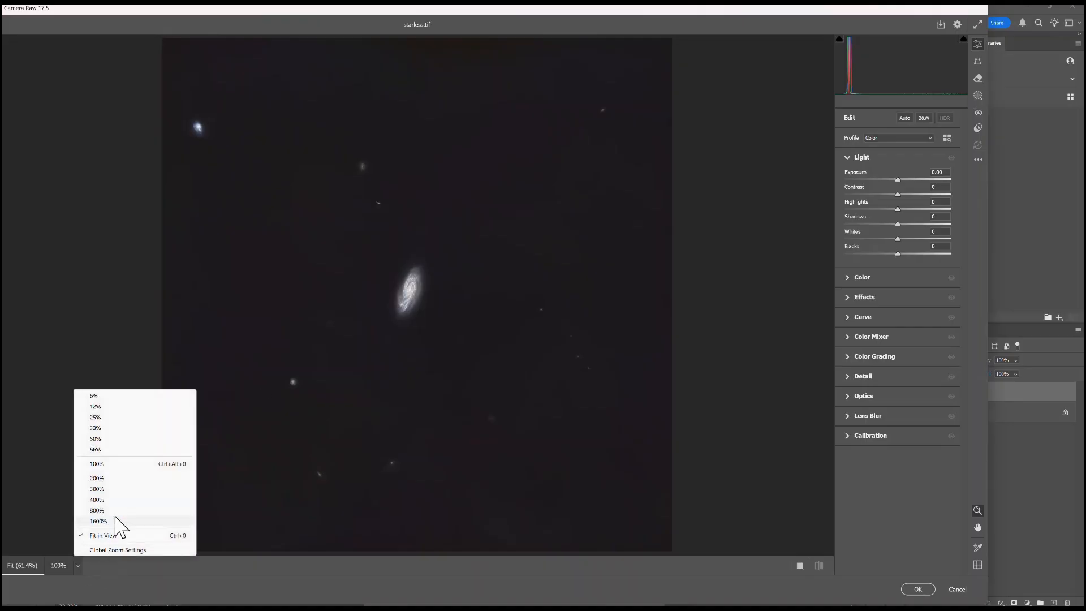
pyautogui.click(98, 489)
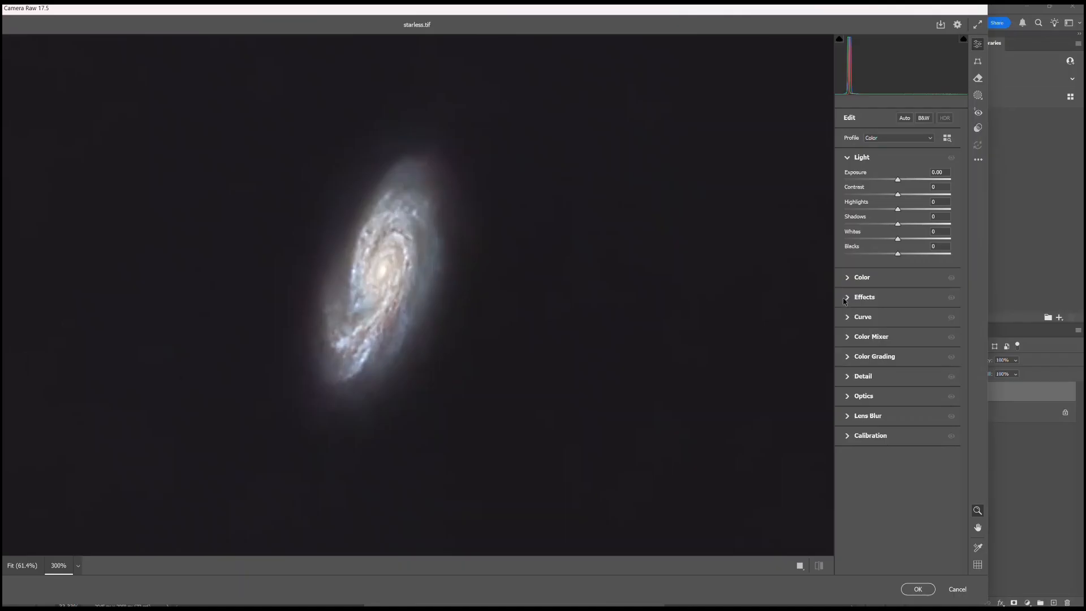
pyautogui.click(848, 317)
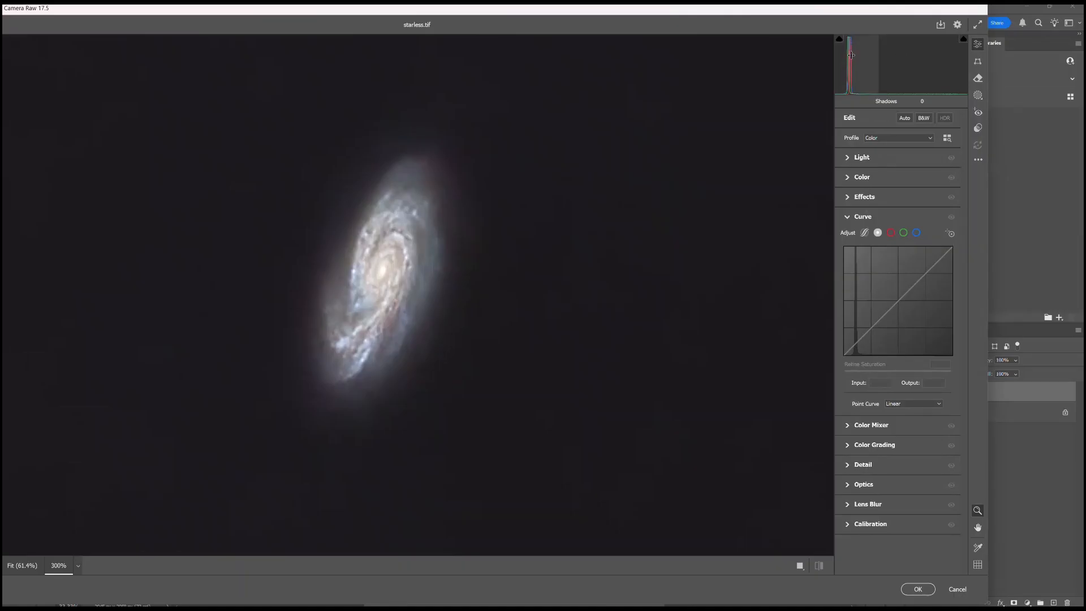
pyautogui.click(844, 355)
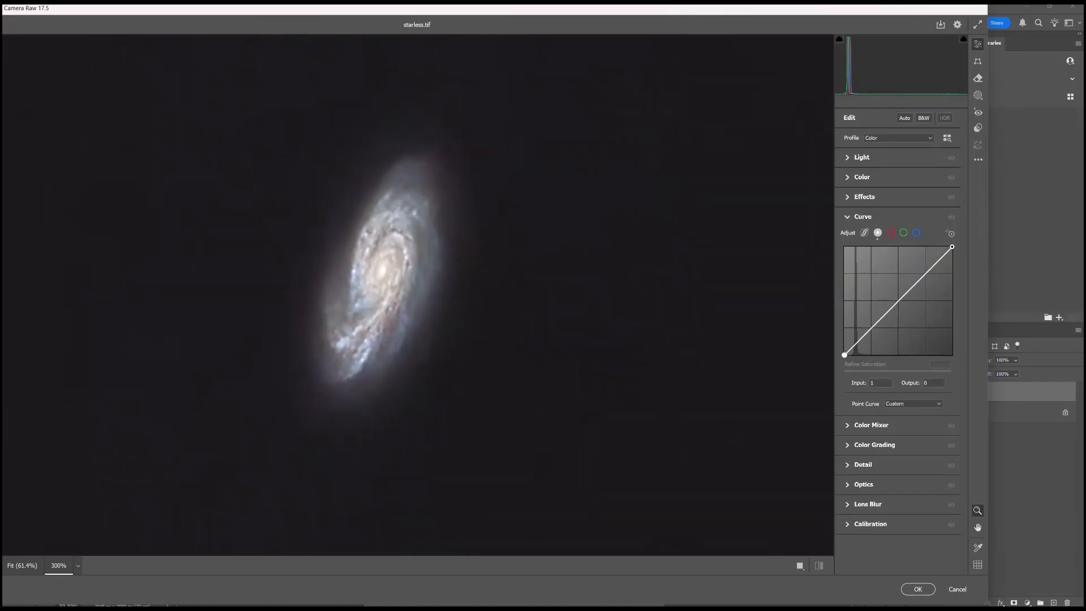
pyautogui.moveTo(845, 355); pyautogui.dragTo(846, 355)
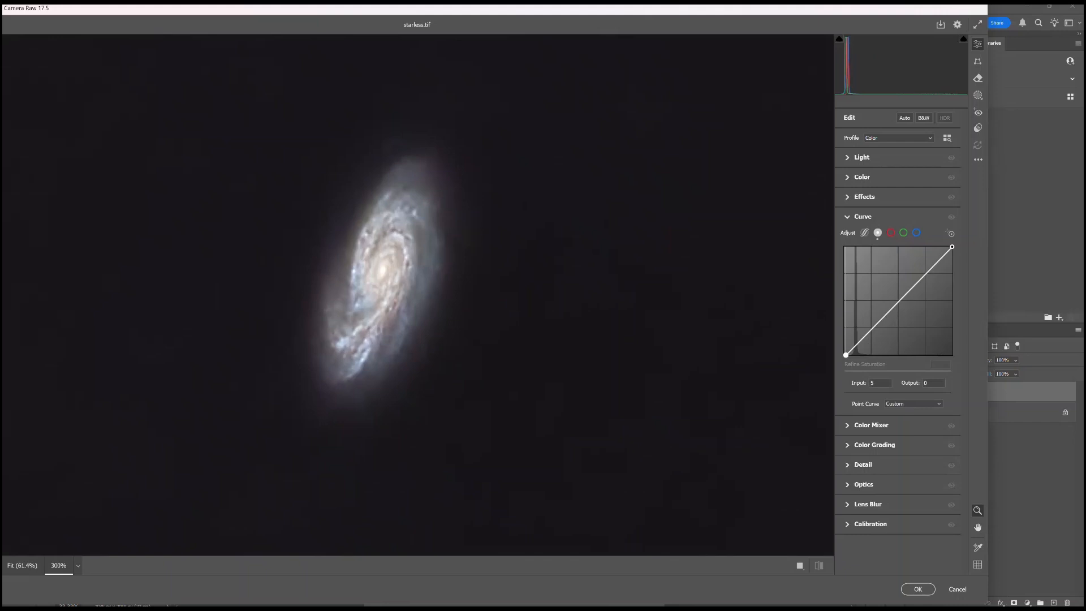
pyautogui.moveTo(846, 356); pyautogui.dragTo(847, 354)
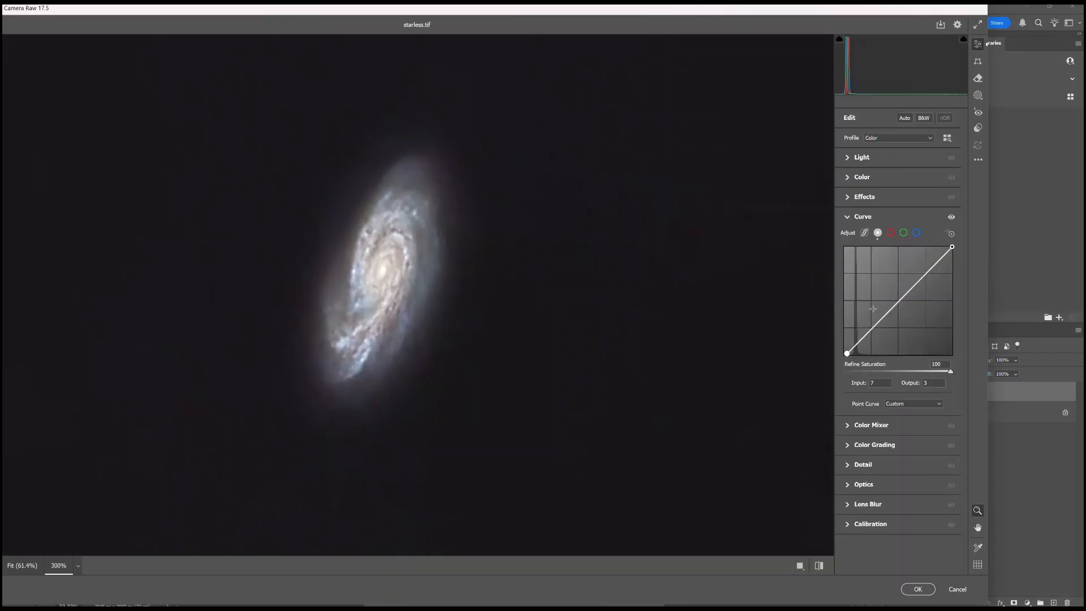
# - Try lowering the galaxy's Highlights to -17 and bring them back to nearly zero
pyautogui.click(850, 159)
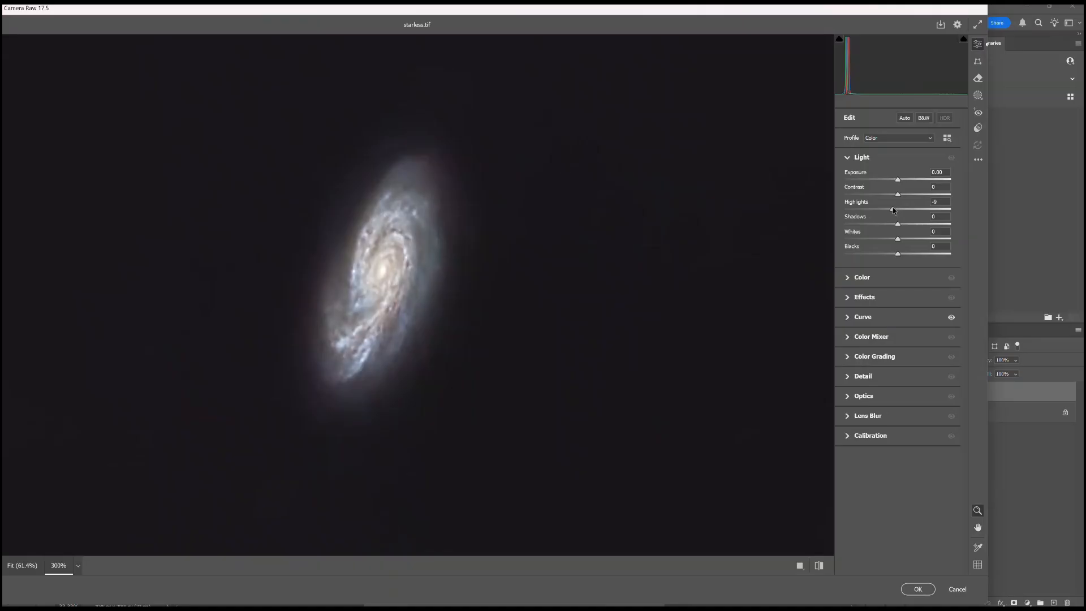
pyautogui.moveTo(895, 210); pyautogui.dragTo(889, 209)
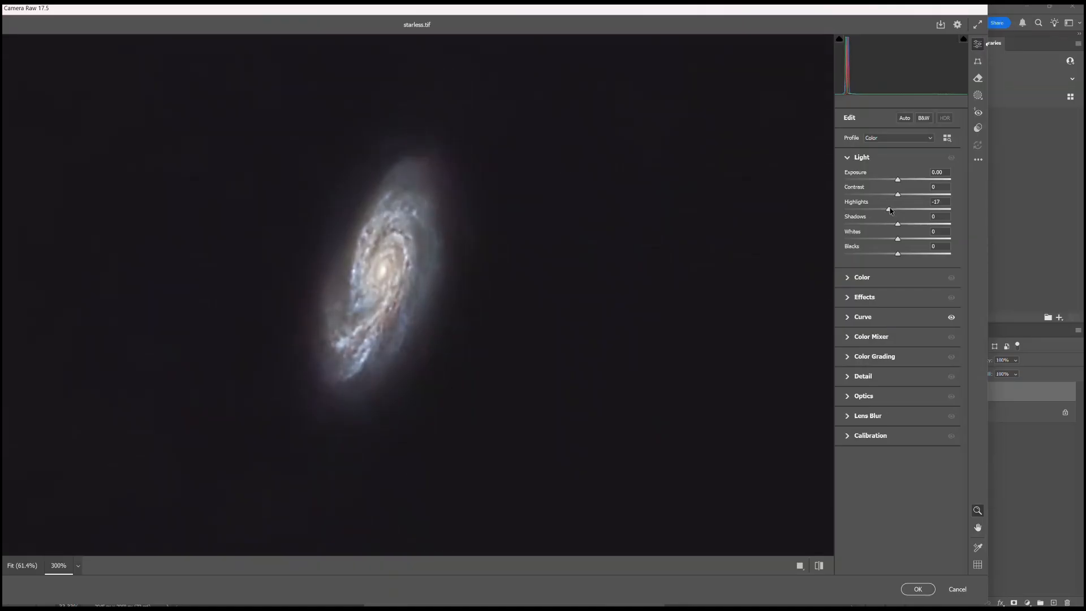
pyautogui.moveTo(891, 211); pyautogui.dragTo(898, 213)
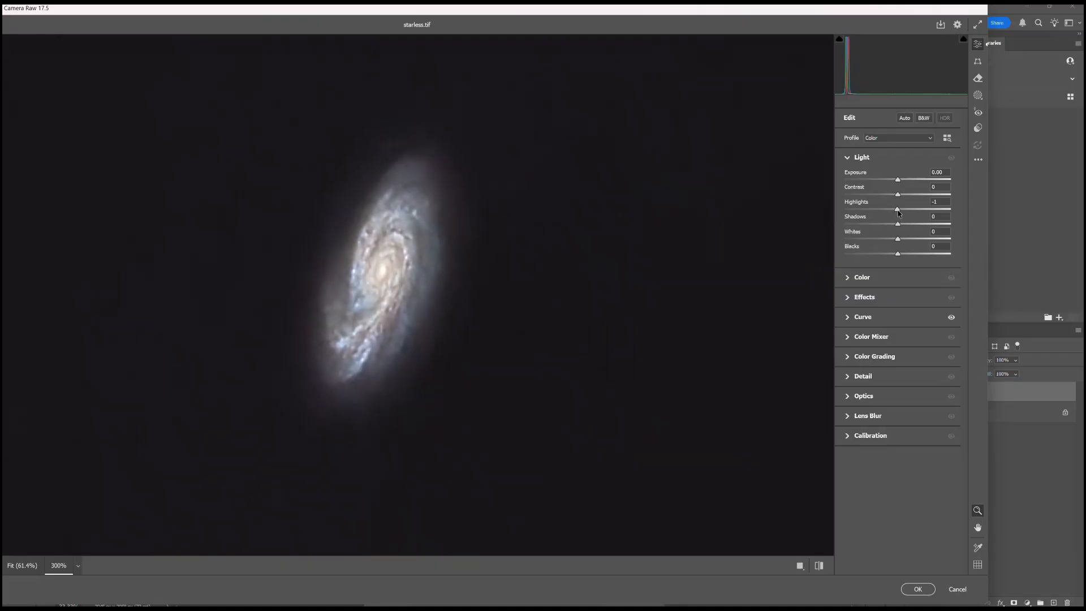
pyautogui.moveTo(900, 214); pyautogui.dragTo(899, 213)
# - Set the galaxy's Saturation to +3 and raise its Clarity slightly
pyautogui.click(849, 278)
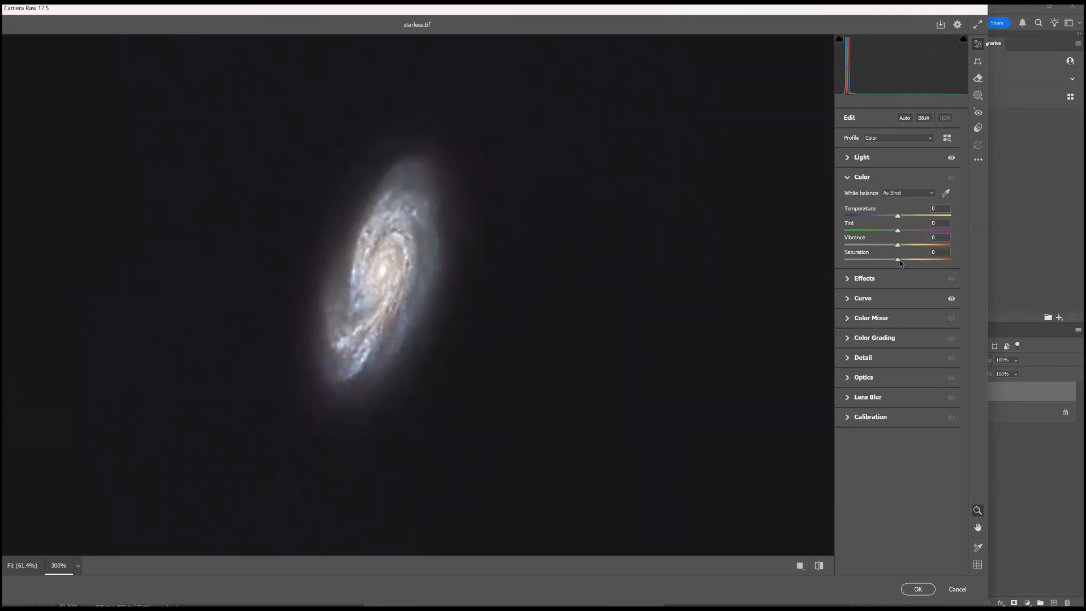
pyautogui.moveTo(898, 261)
pyautogui.mouseDown()
pyautogui.moveTo(920, 266)
pyautogui.moveTo(904, 261)
pyautogui.mouseUp()
pyautogui.moveTo(903, 261); pyautogui.dragTo(901, 260)
pyautogui.click(852, 279)
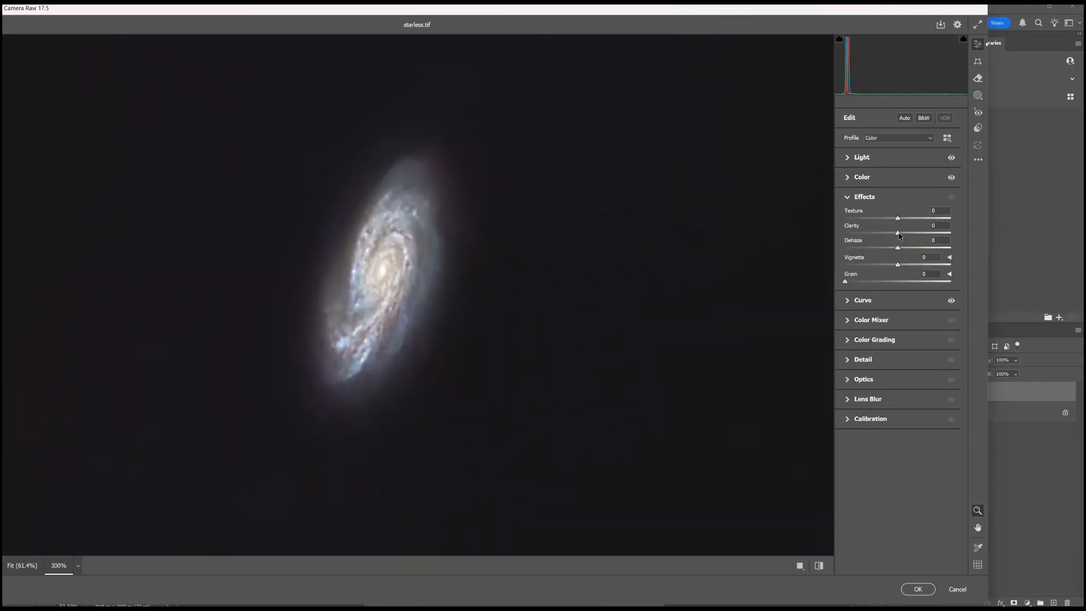
pyautogui.moveTo(898, 233); pyautogui.dragTo(904, 240)
# - Set Sharpening to 18, Noise Reduction to 10 and Color Noise Reduction to 5
pyautogui.click(848, 361)
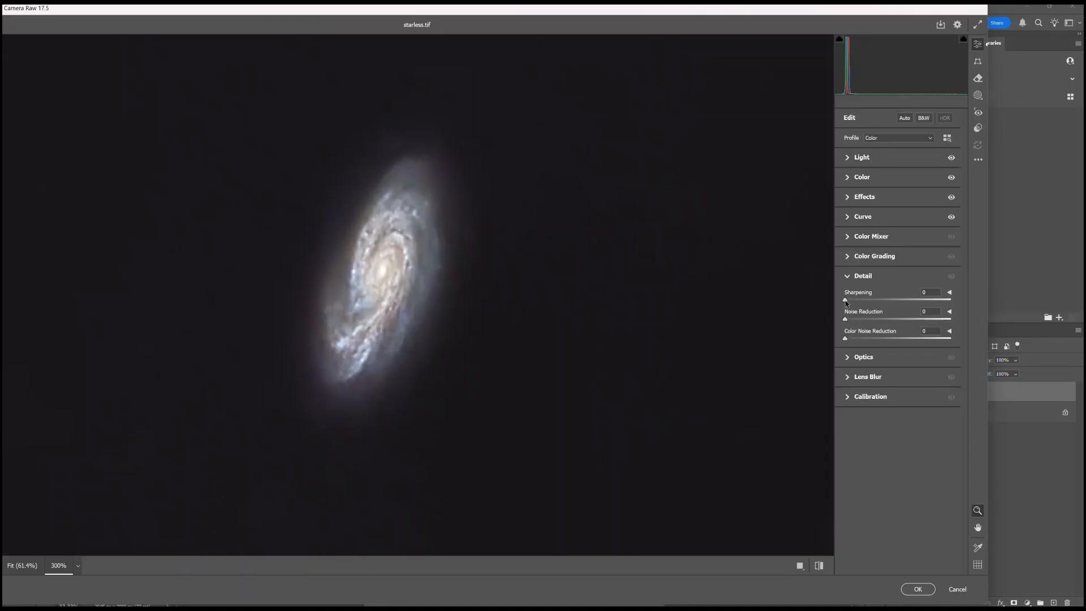
pyautogui.moveTo(846, 303)
pyautogui.mouseDown()
pyautogui.moveTo(885, 303)
pyautogui.moveTo(859, 304)
pyautogui.mouseUp()
pyautogui.moveTo(846, 320); pyautogui.dragTo(857, 322)
pyautogui.moveTo(845, 339); pyautogui.dragTo(850, 340)
# - Raise Vibrance slightly, recheck the Detail settings and apply the Camera Raw filter to the layer
pyautogui.click(850, 178)
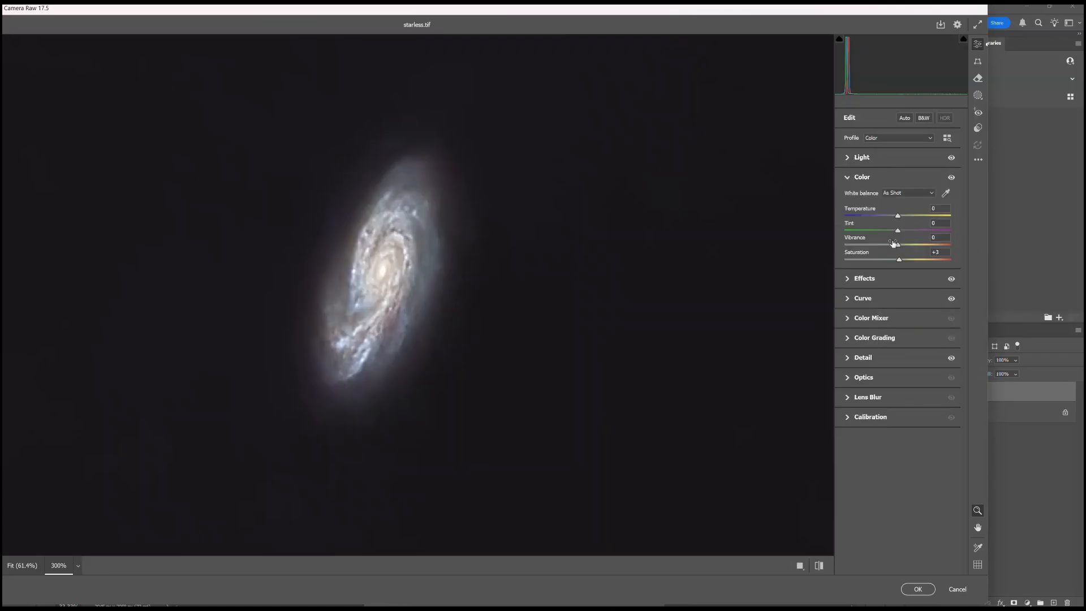
pyautogui.moveTo(899, 246); pyautogui.dragTo(901, 248)
pyautogui.click(851, 360)
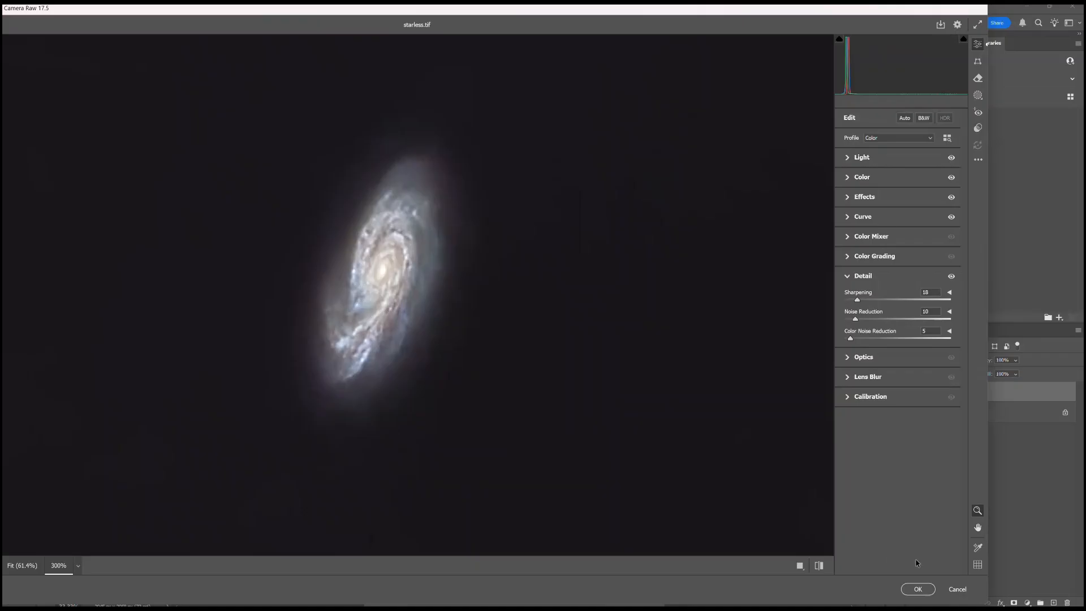
pyautogui.click(918, 590)
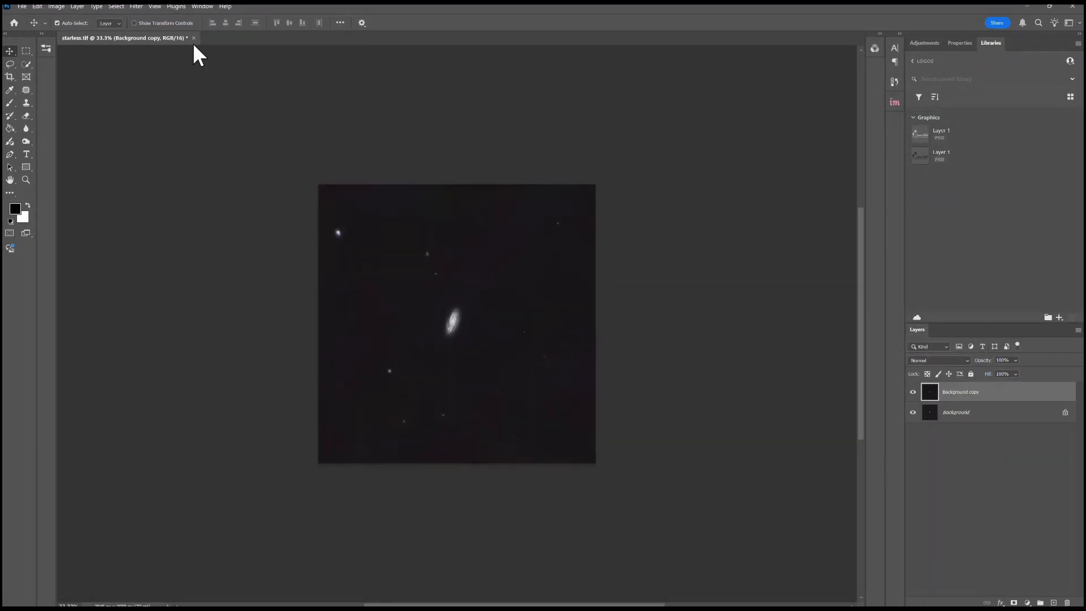
# - Compare the whole image with and without the Camera Raw edits by repeatedly hiding and showing Background copy
pyautogui.click(155, 7)
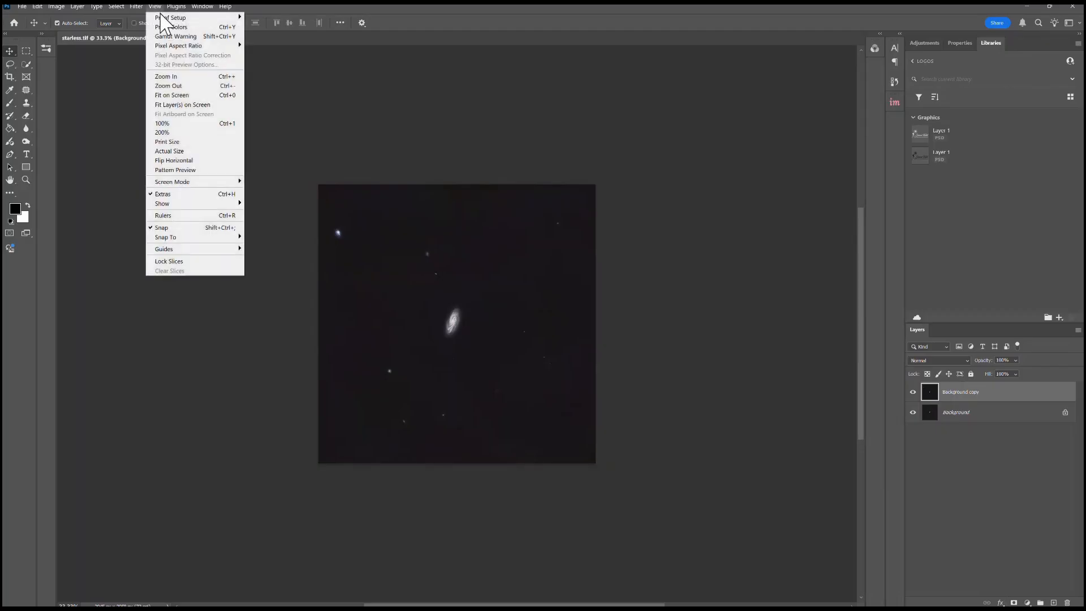
pyautogui.moveTo(141, 9)
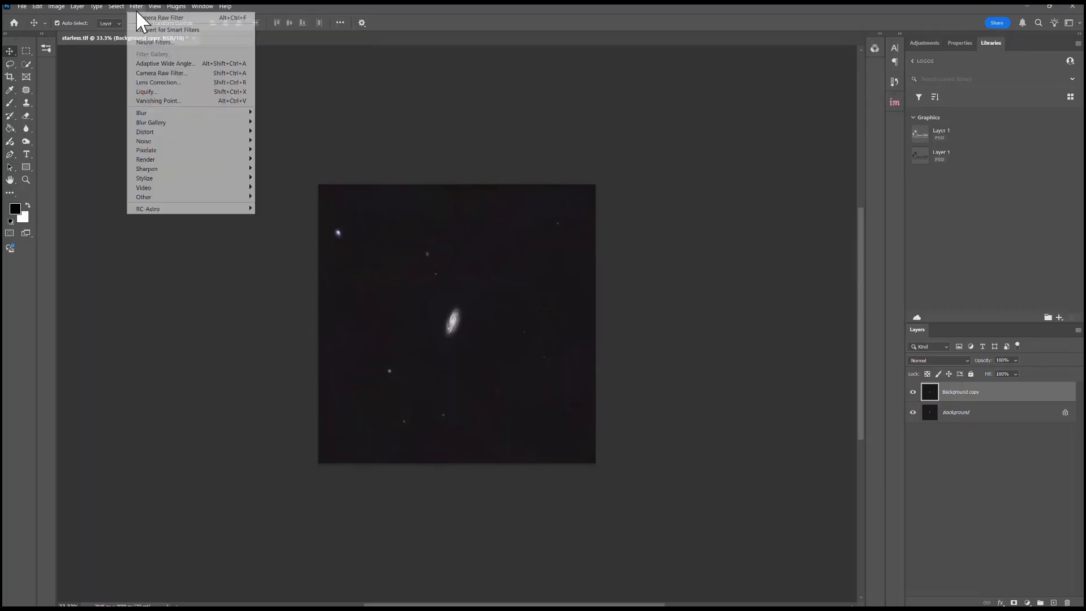
pyautogui.click(25, 179)
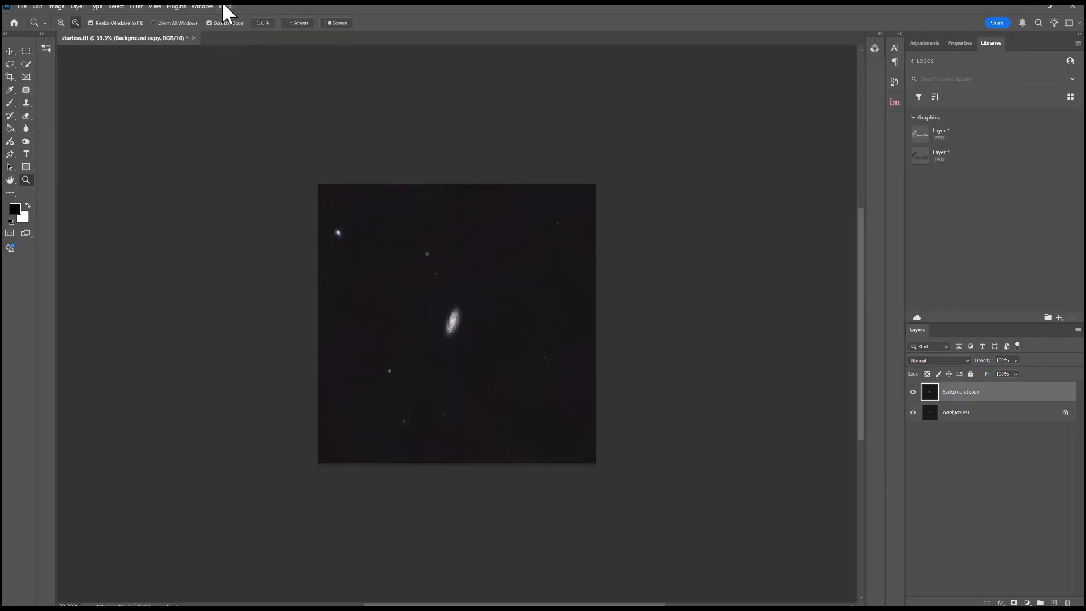
pyautogui.click(299, 23)
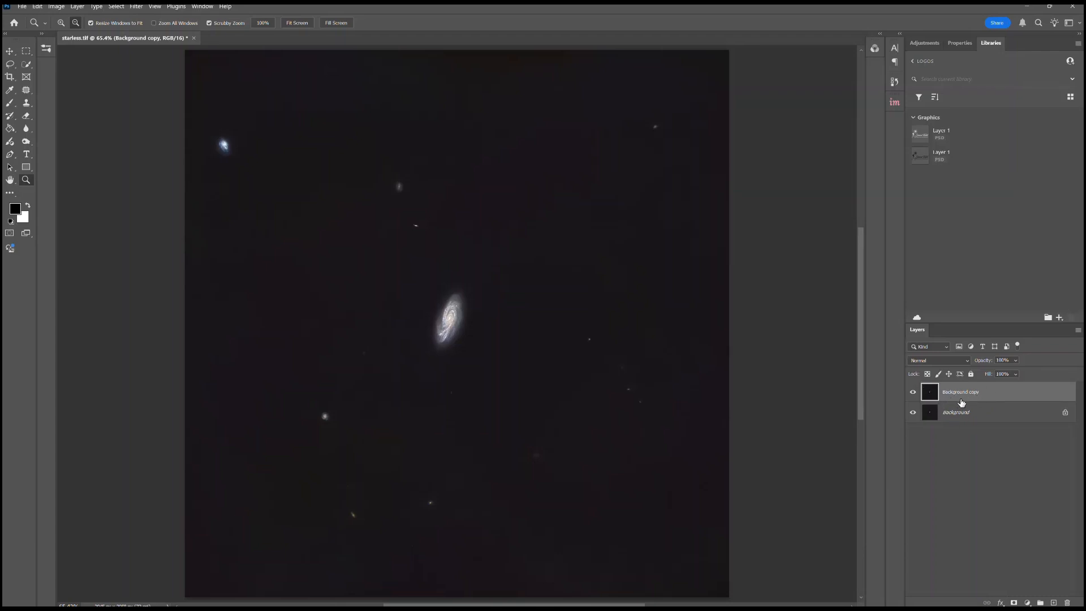
pyautogui.click(914, 395)
pyautogui.click(914, 394)
pyautogui.click(914, 395)
pyautogui.click(914, 394)
pyautogui.click(914, 394)
pyautogui.click(913, 395)
pyautogui.click(914, 394)
pyautogui.click(914, 394)
pyautogui.click(913, 395)
pyautogui.click(914, 394)
pyautogui.click(914, 394)
pyautogui.click(914, 394)
# - Delete the original Background layer, keeping only the edited Background copy
pyautogui.click(985, 413)
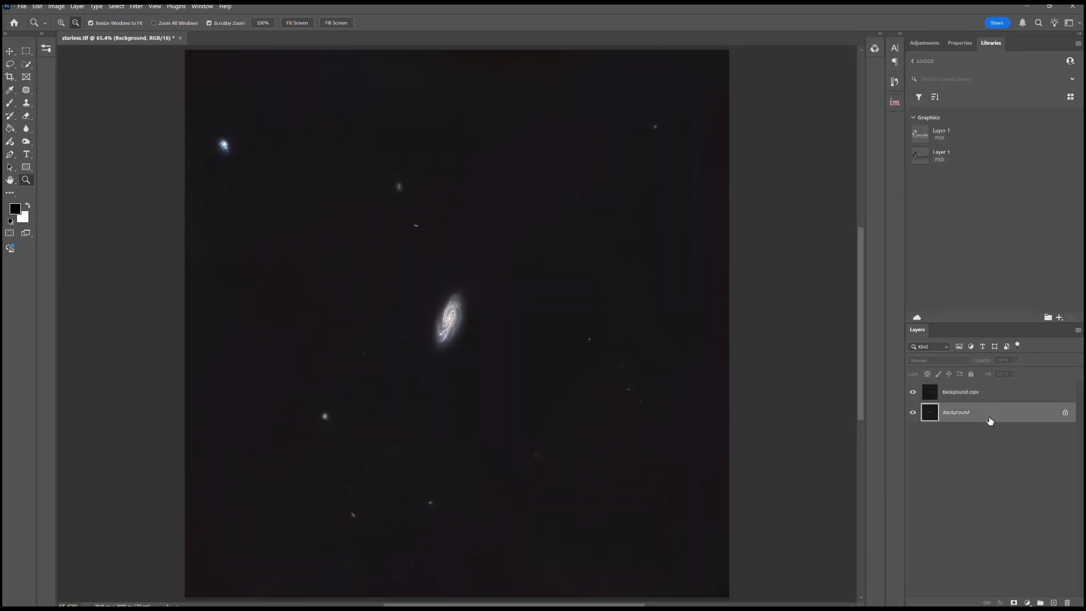
pyautogui.rightClick(990, 418)
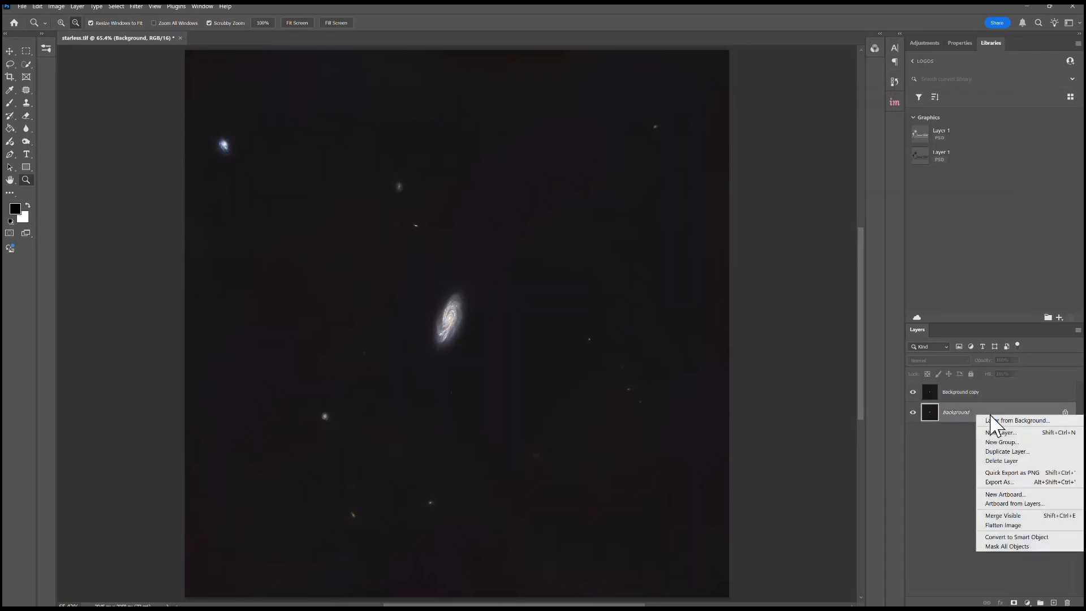
pyautogui.click(1007, 461)
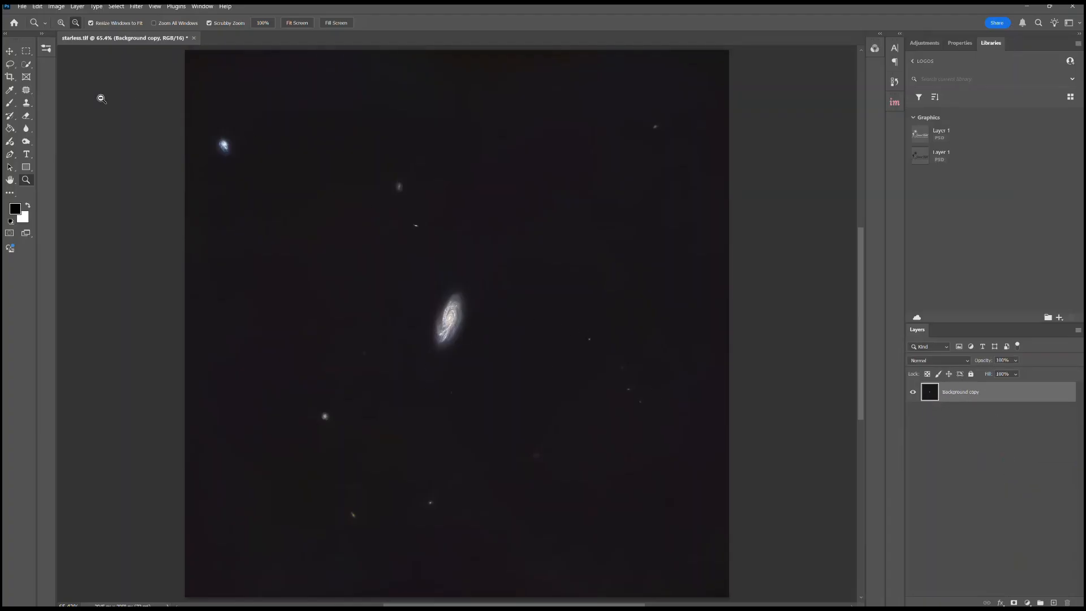
# - Save the image as starless_pshop in the NGC908_1 folder, as a TIFF with no image compression and RLE layer compression
pyautogui.click(22, 7)
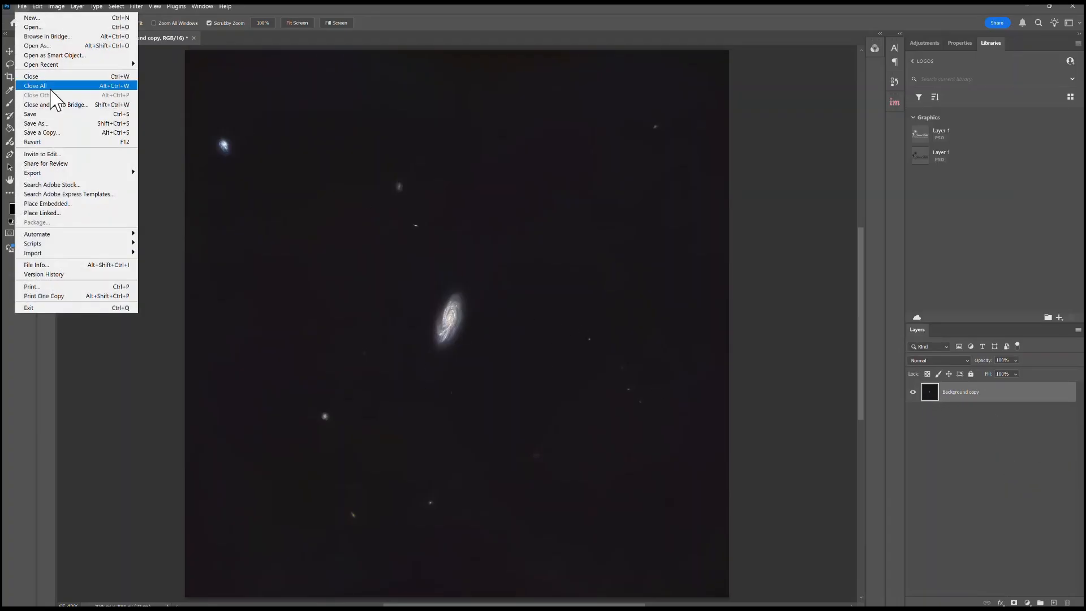
pyautogui.click(57, 123)
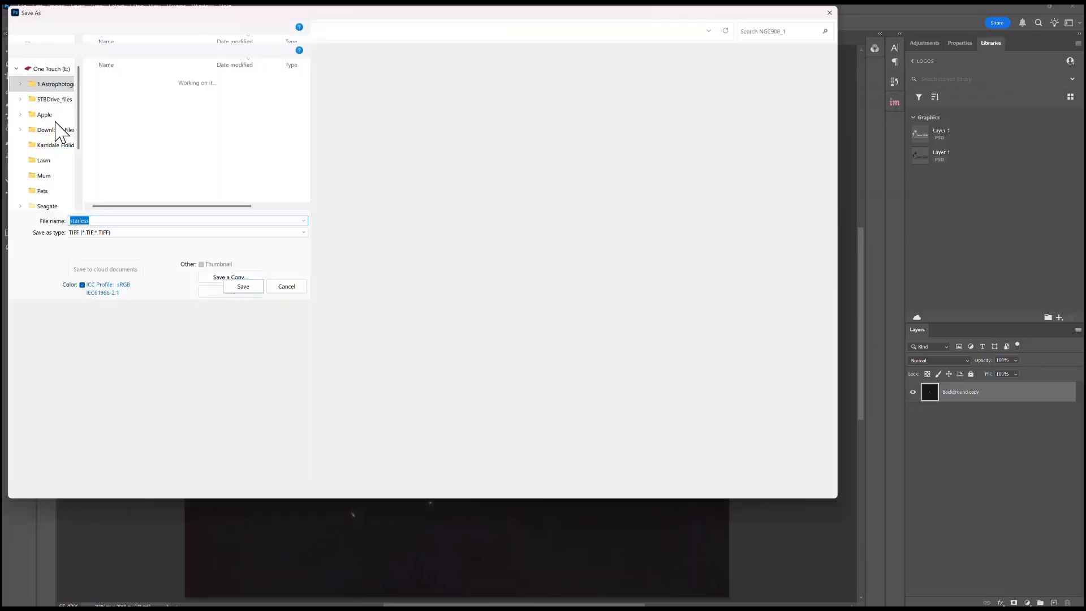
pyautogui.click(91, 405)
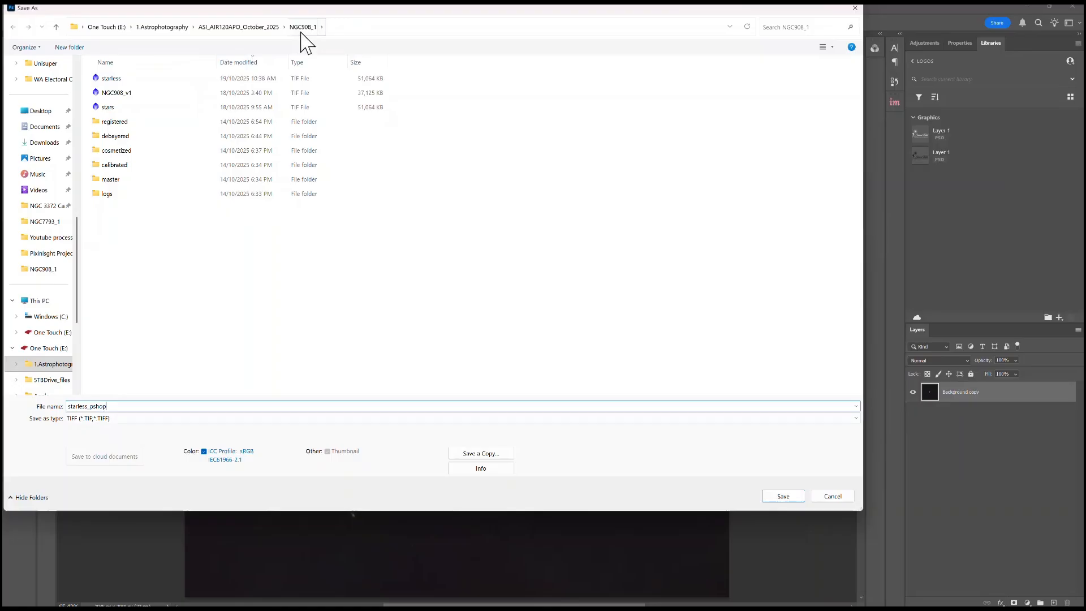
pyautogui.click(783, 497)
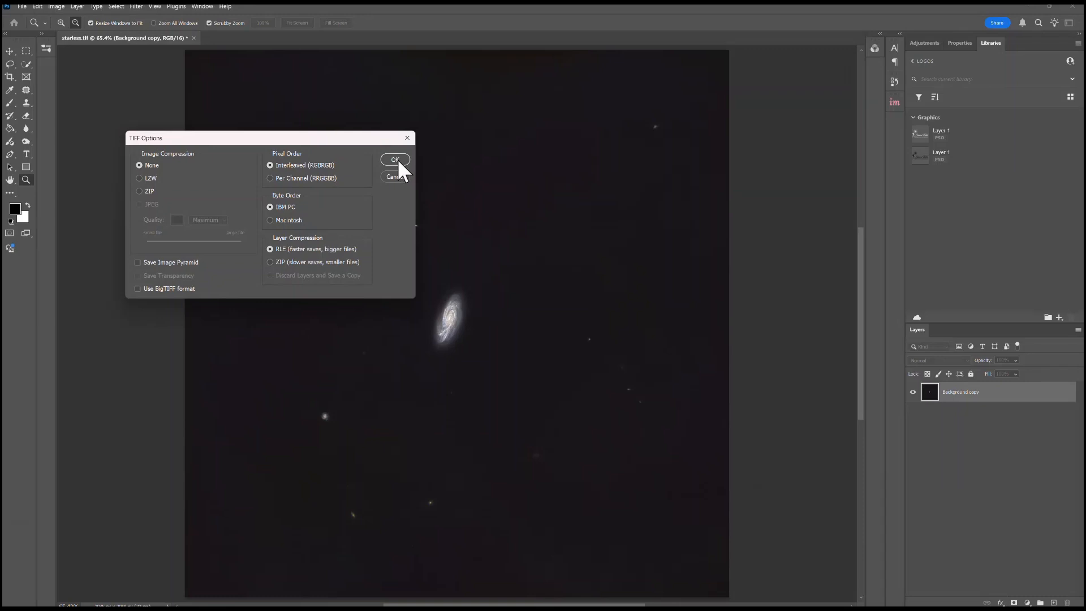
pyautogui.click(396, 160)
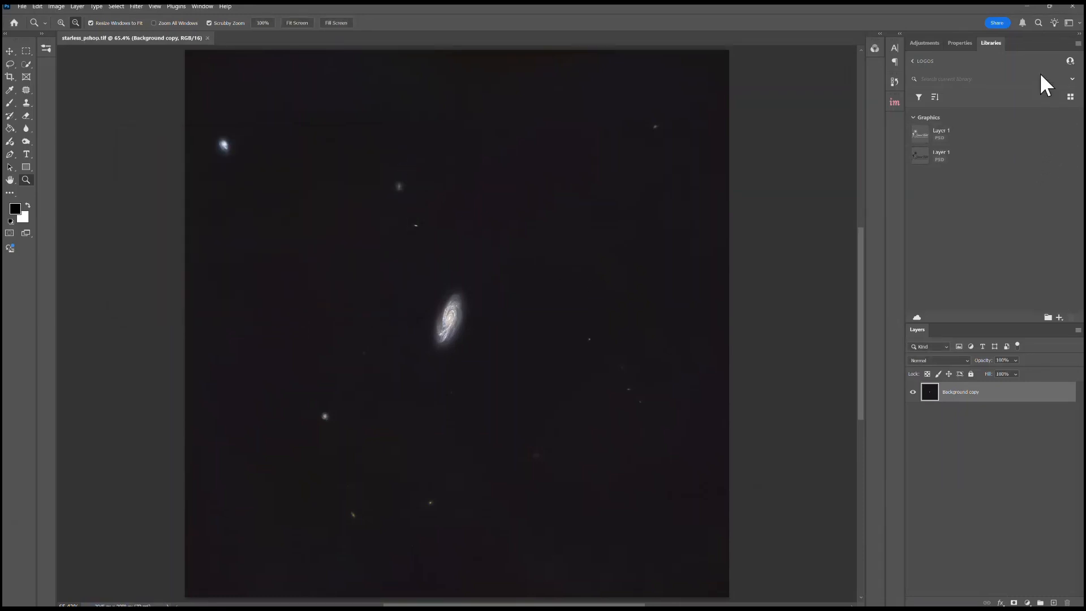
# - Close Photoshop to return to PixInsight and open starless_pshop.tif from the NGC908_1 folder
pyautogui.click(1072, 7)
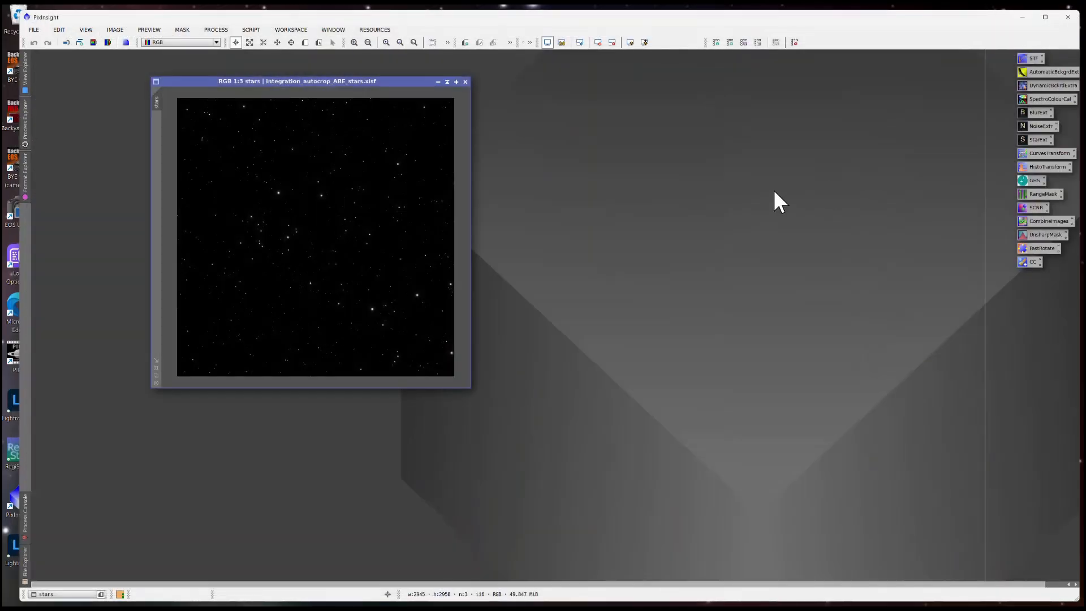
pyautogui.moveTo(398, 83); pyautogui.dragTo(365, 94)
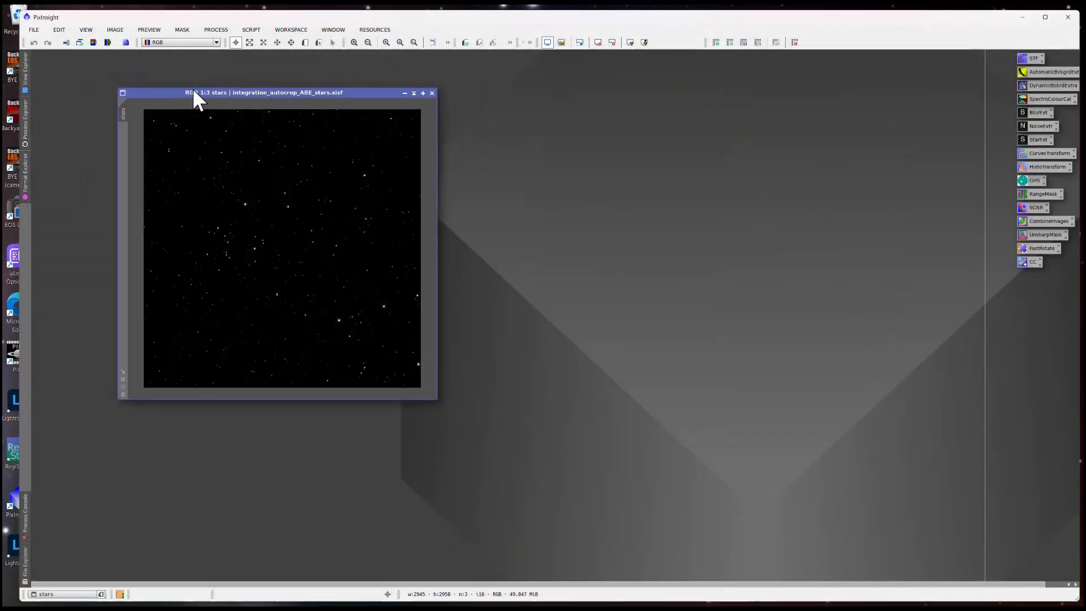
pyautogui.moveTo(147, 91); pyautogui.dragTo(143, 88)
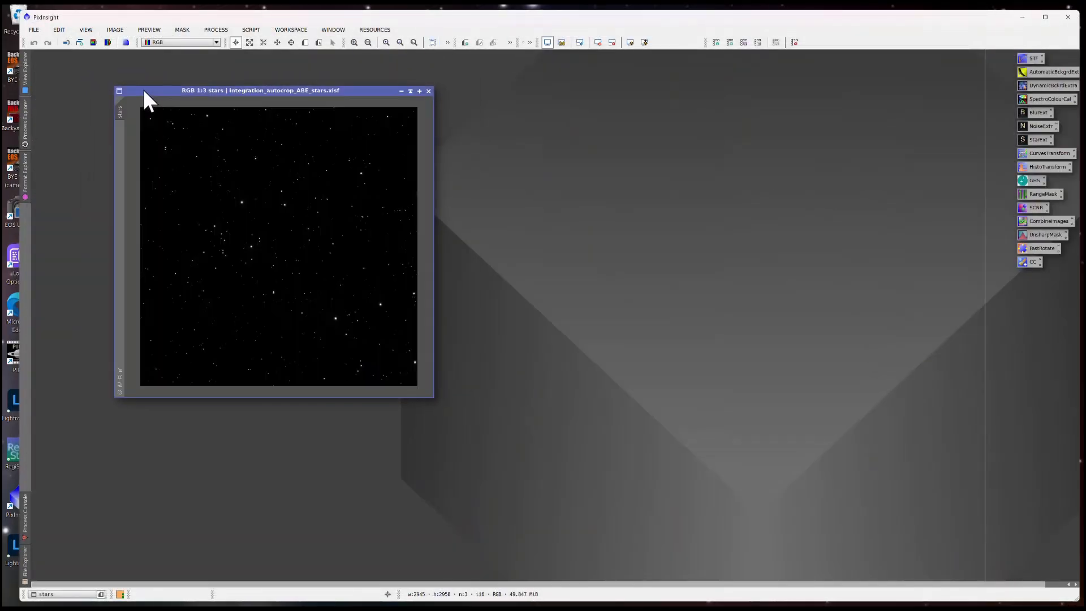
pyautogui.click(33, 29)
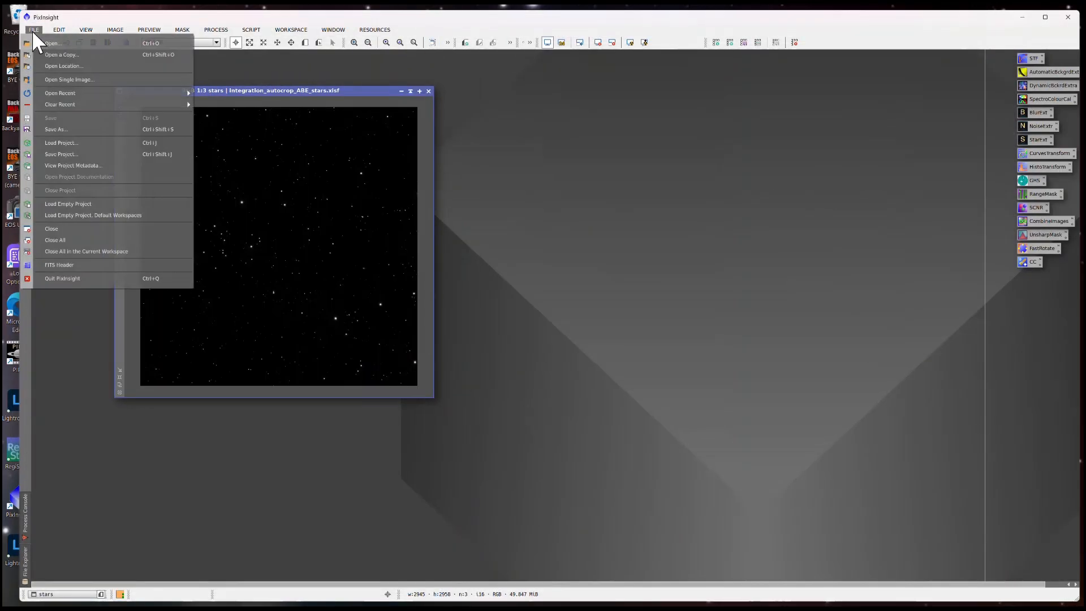
pyautogui.click(69, 43)
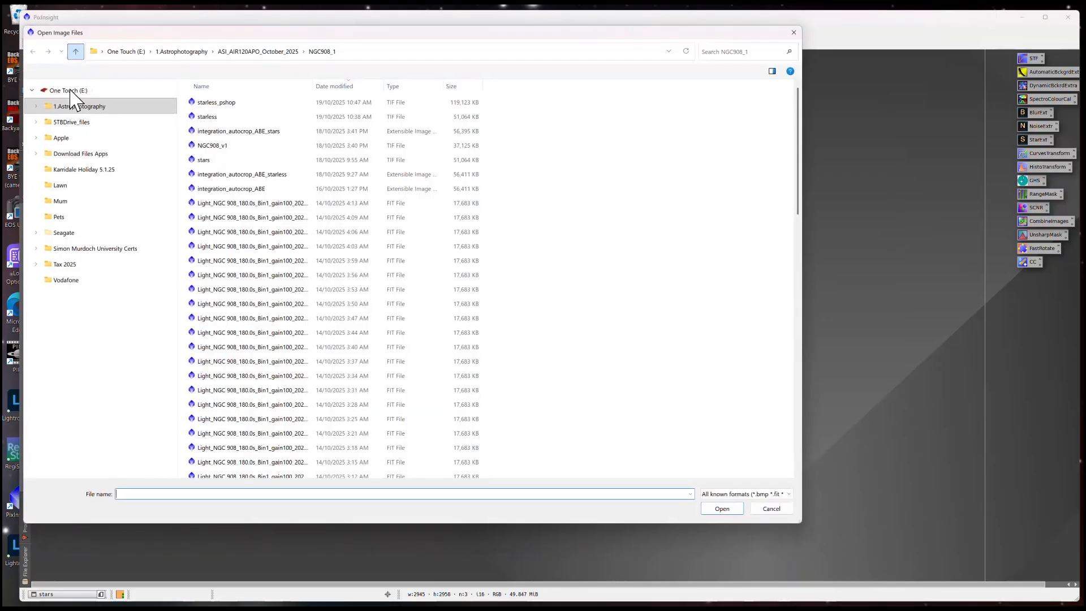
pyautogui.click(222, 105)
pyautogui.doubleClick(222, 106)
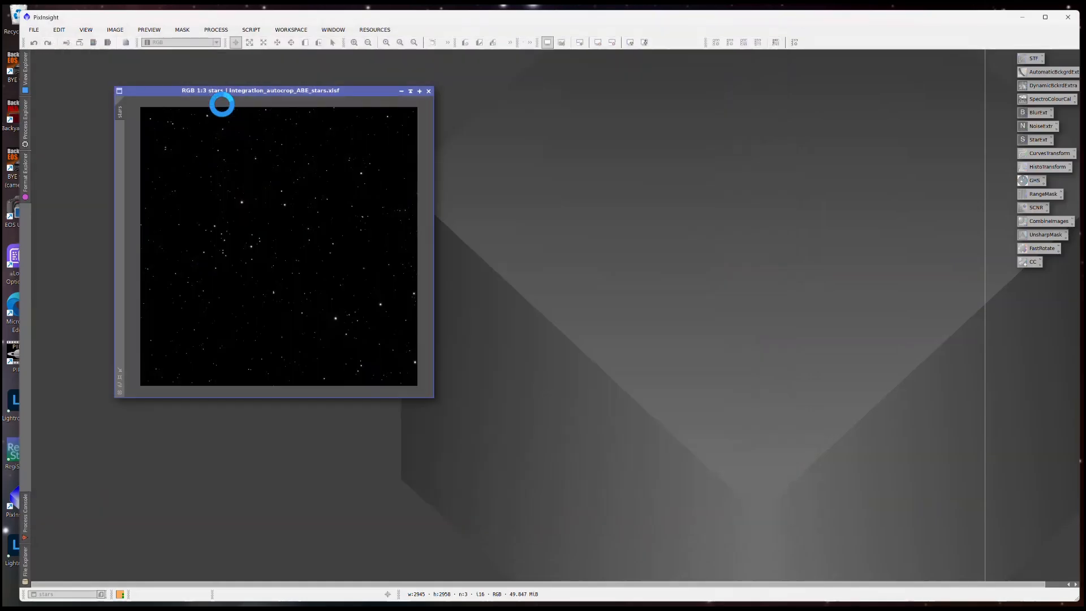
# - Arrange the stars and starless_pshop images side by side and slightly enlarge the starless_pshop window
pyautogui.moveTo(250, 83); pyautogui.dragTo(699, 101)
pyautogui.moveTo(388, 93); pyautogui.dragTo(408, 92)
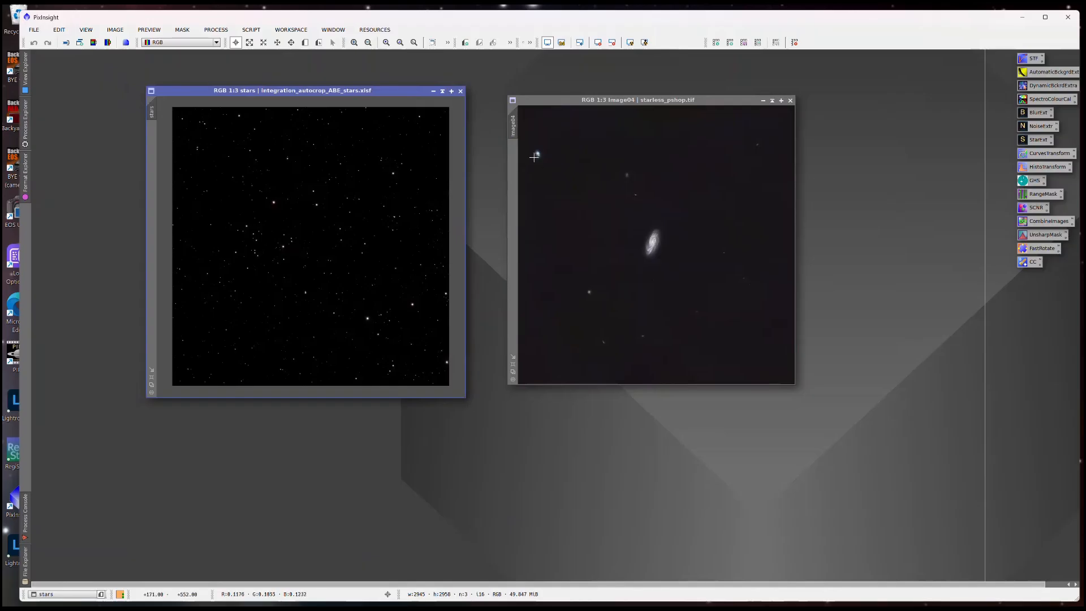
pyautogui.moveTo(517, 126)
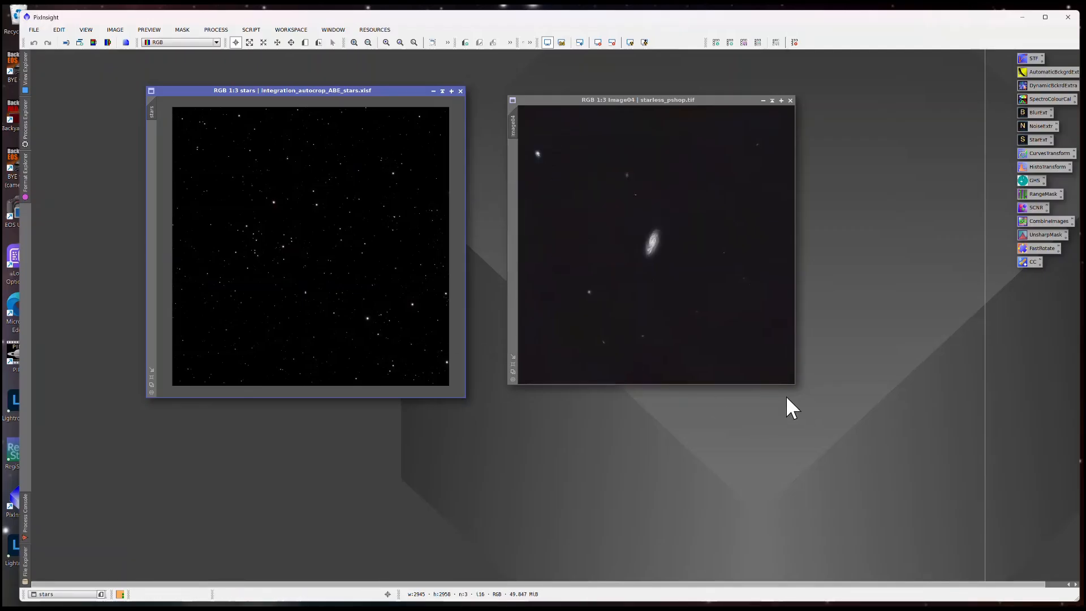
pyautogui.moveTo(791, 385); pyautogui.dragTo(805, 398)
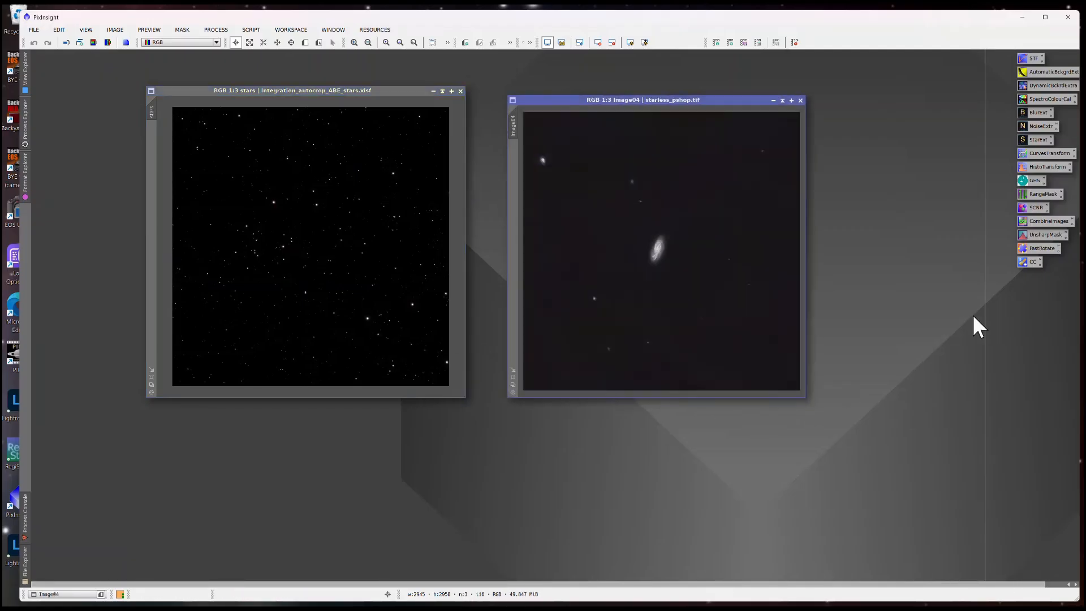
# - Open the saved CombineImages PixelMath process containing combine(starless,stars,op_screen()) and place its window between the two images
pyautogui.doubleClick(1032, 221)
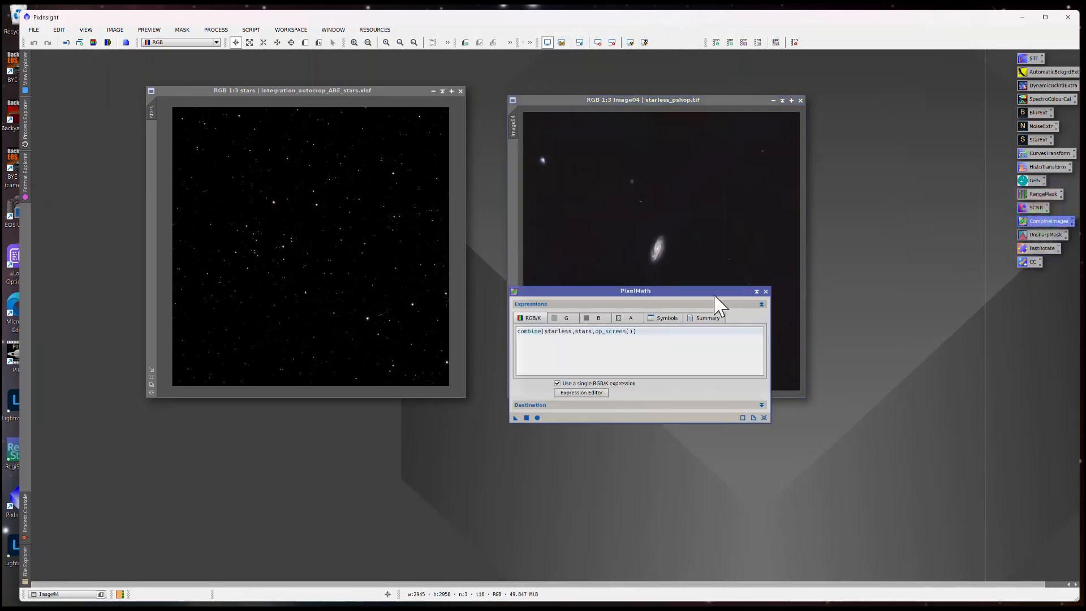
pyautogui.moveTo(708, 288); pyautogui.dragTo(551, 218)
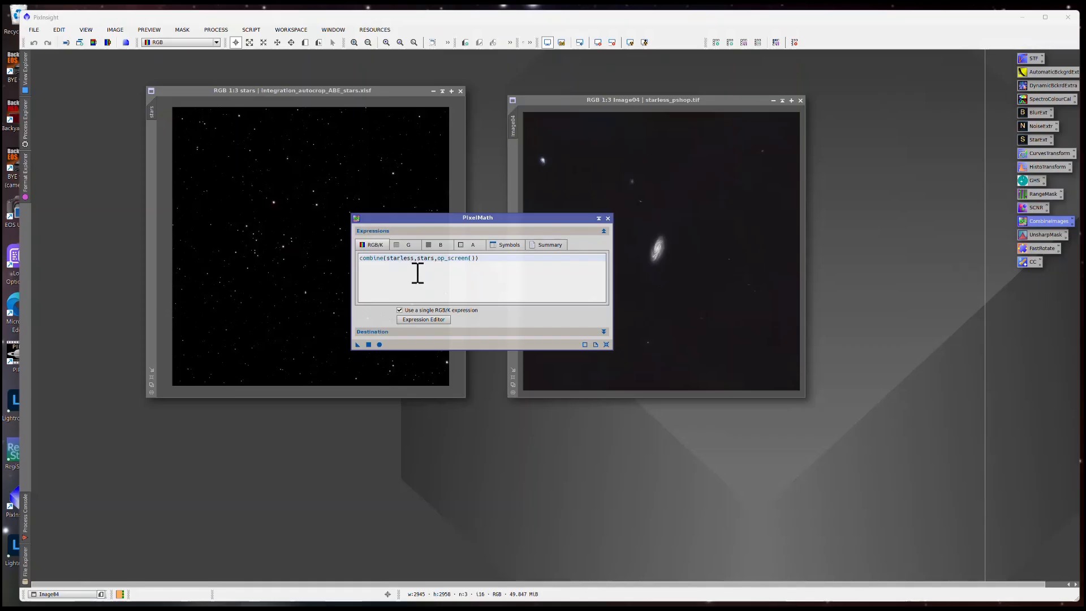
pyautogui.moveTo(537, 216); pyautogui.dragTo(525, 313)
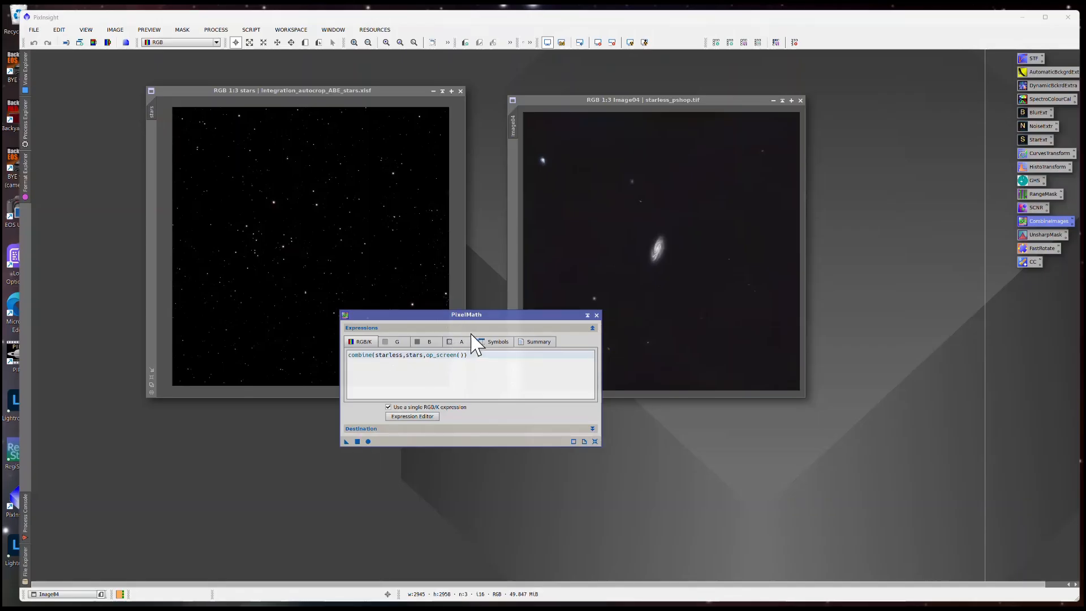
pyautogui.moveTo(460, 315); pyautogui.dragTo(493, 303)
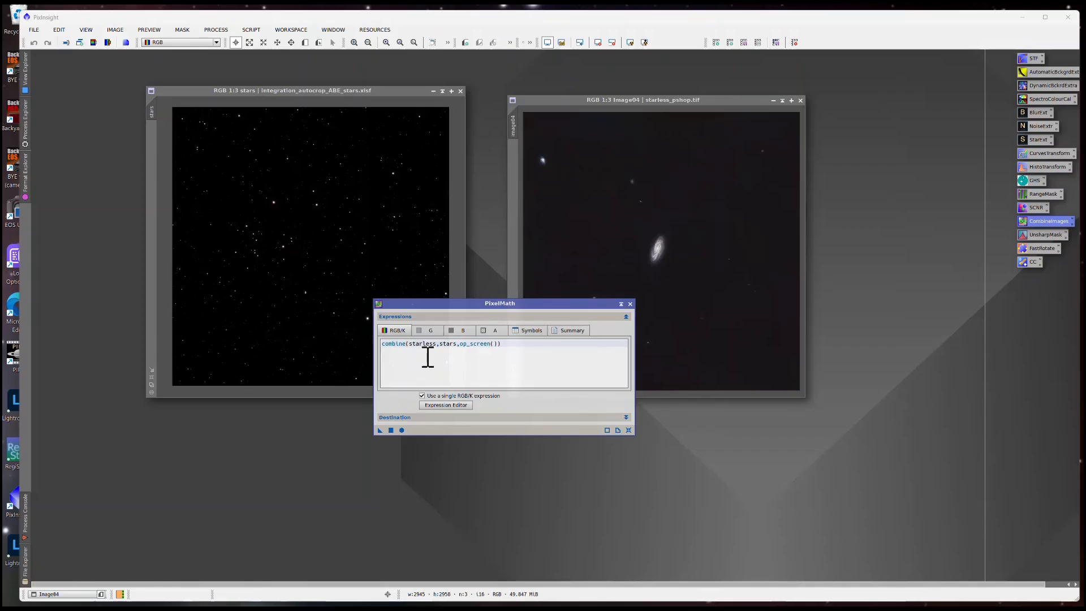
pyautogui.moveTo(444, 303)
pyautogui.mouseDown()
pyautogui.moveTo(443, 314)
pyautogui.moveTo(438, 292)
pyautogui.mouseUp()
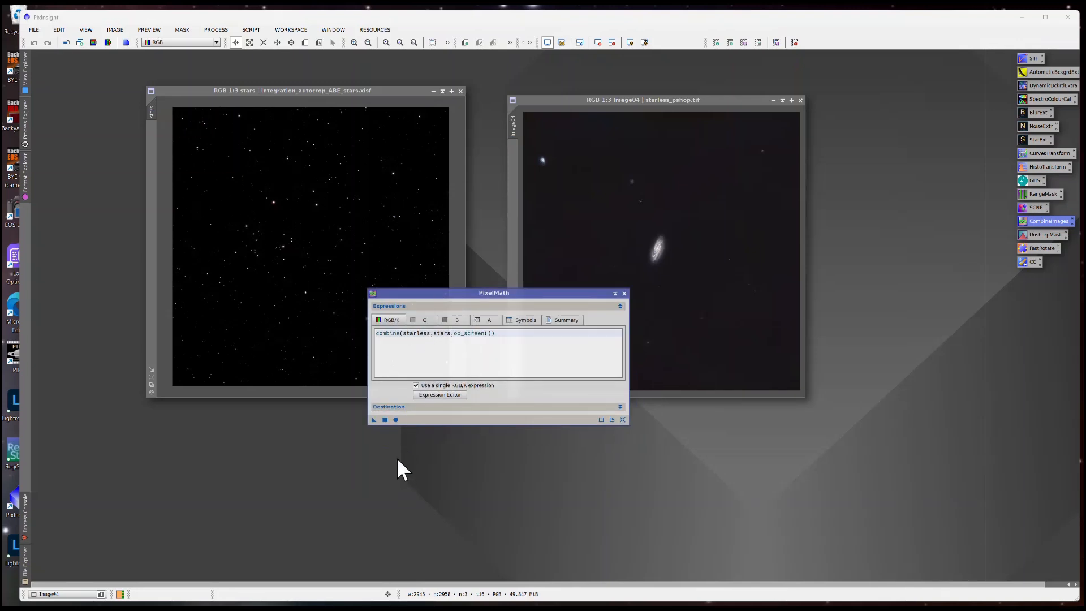
pyautogui.click(384, 419)
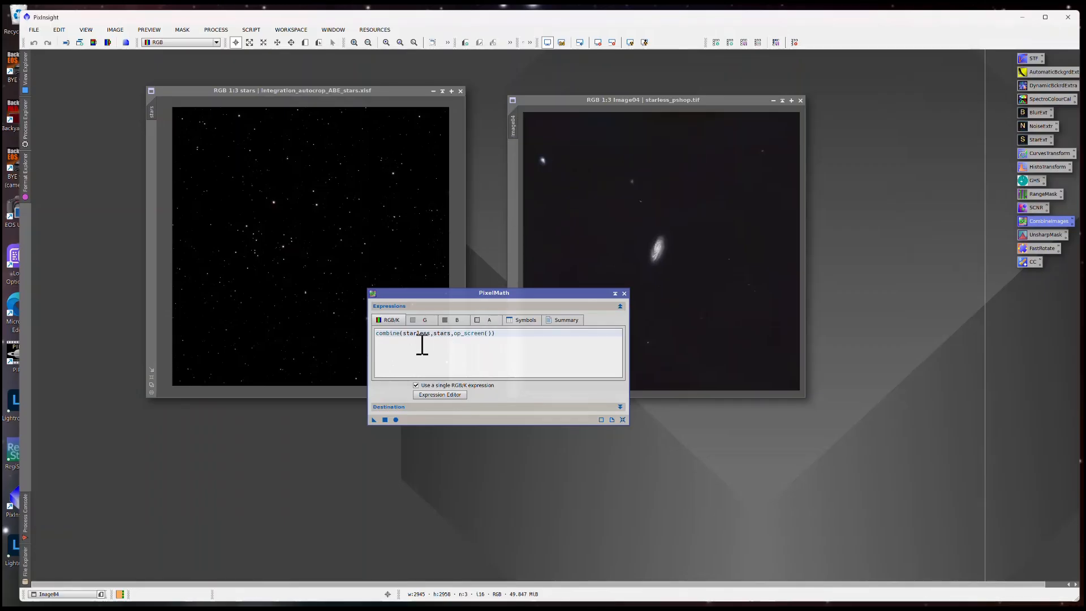
# - Set the starless_pshop image's identifier to starless and run the PixelMath screen combination as a new image
pyautogui.doubleClick(516, 128)
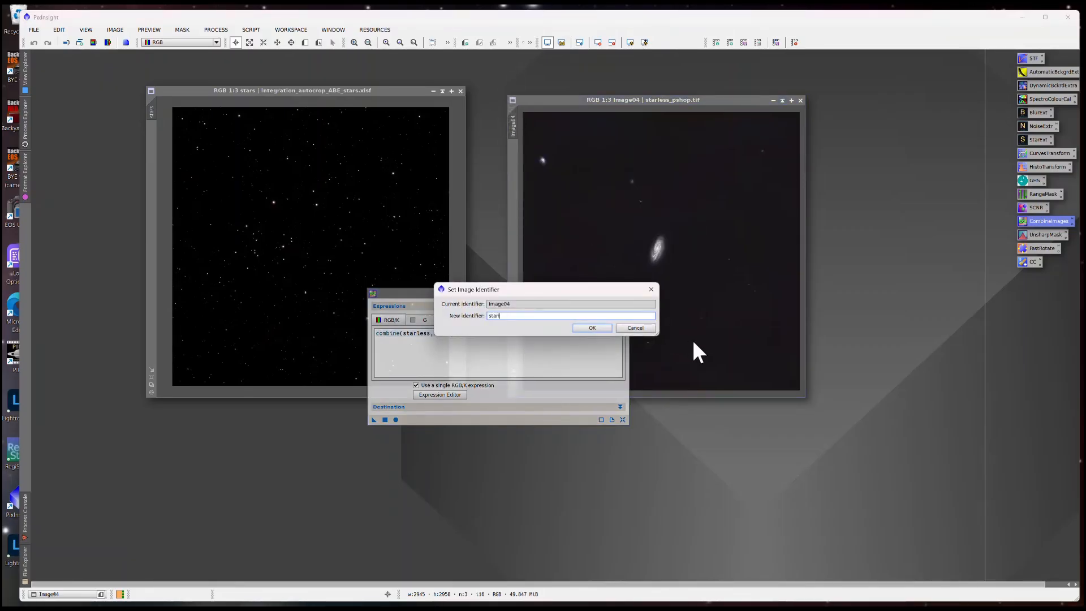
pyautogui.click(592, 329)
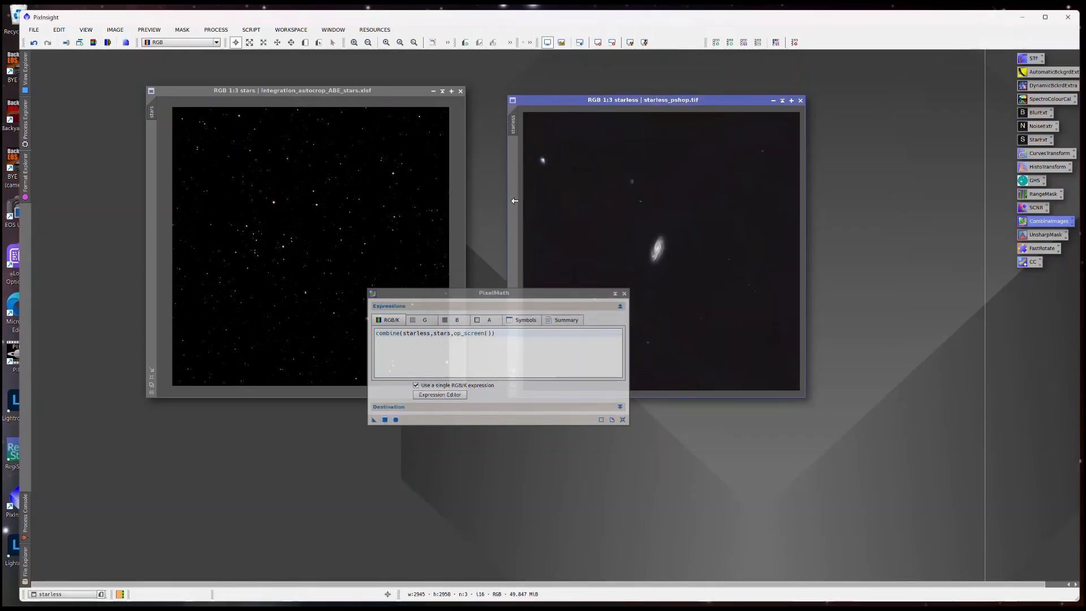
pyautogui.click(385, 418)
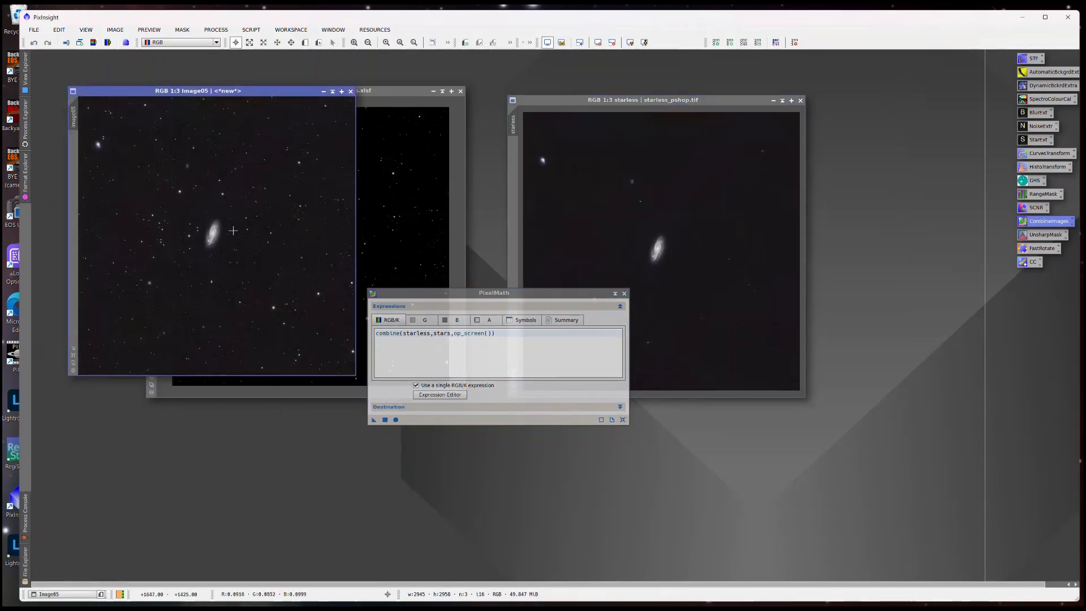
# - Close PixelMath and set the collapsed combined image aside, keeping the stars and starless images side by side
pyautogui.moveTo(269, 91); pyautogui.dragTo(274, 265)
pyautogui.click(547, 293)
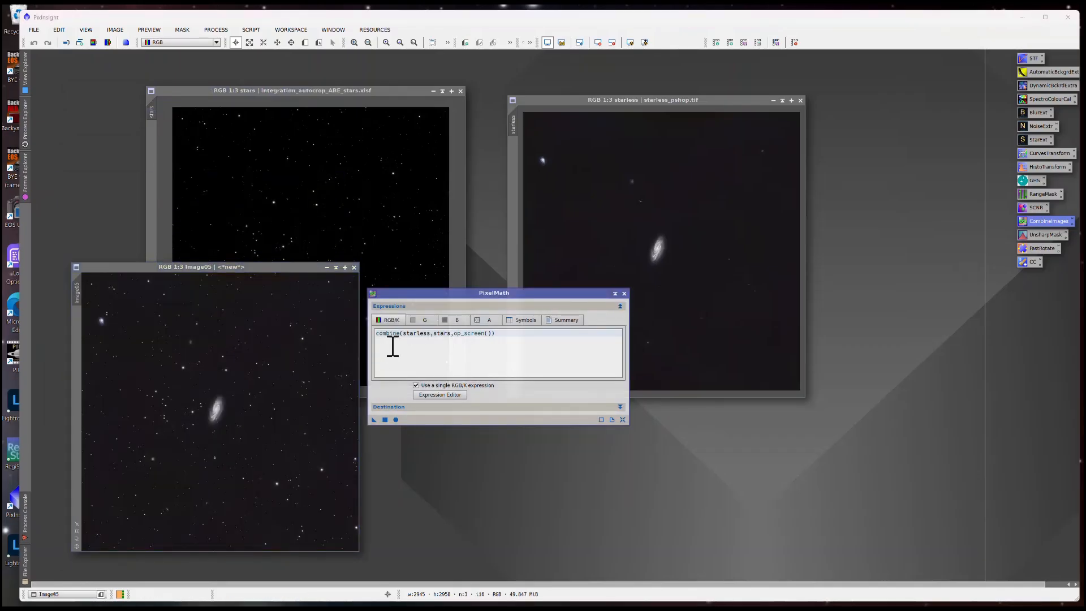
pyautogui.click(625, 294)
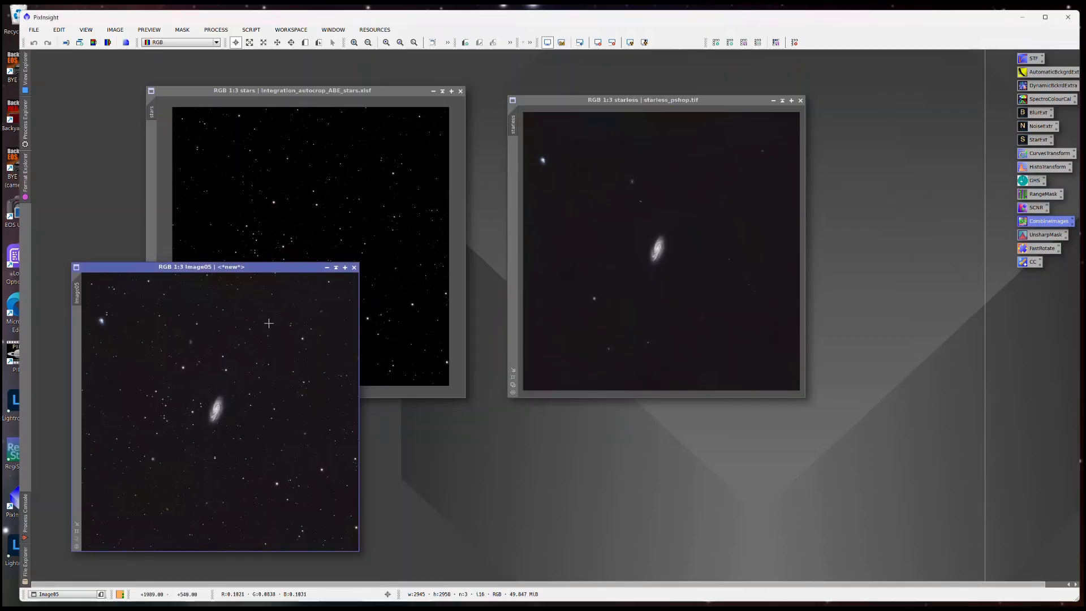
pyautogui.click(337, 267)
pyautogui.moveTo(168, 406); pyautogui.dragTo(82, 69)
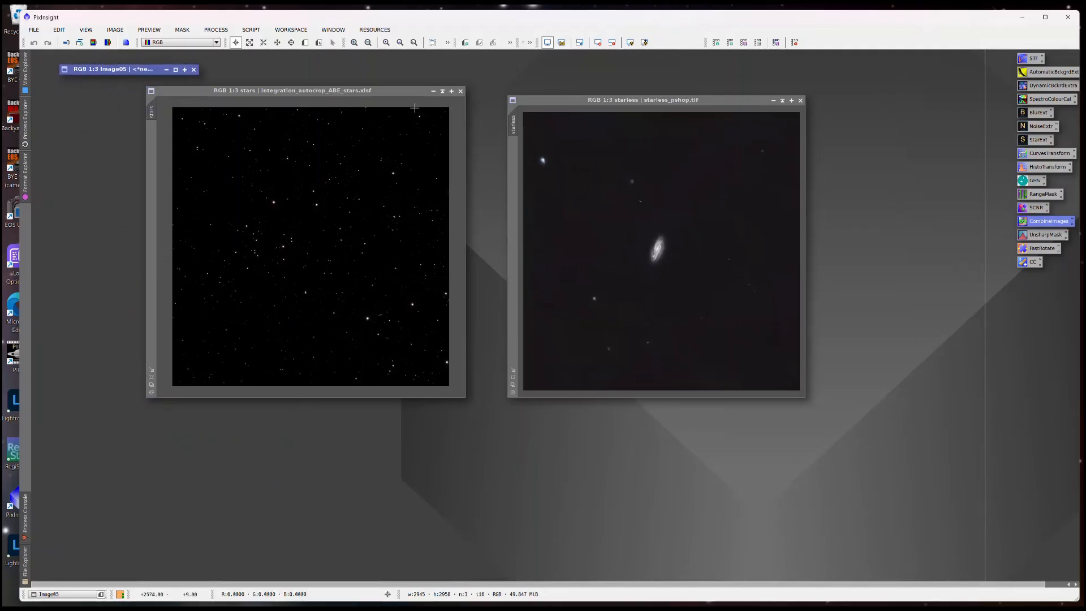
pyautogui.moveTo(412, 89); pyautogui.dragTo(427, 99)
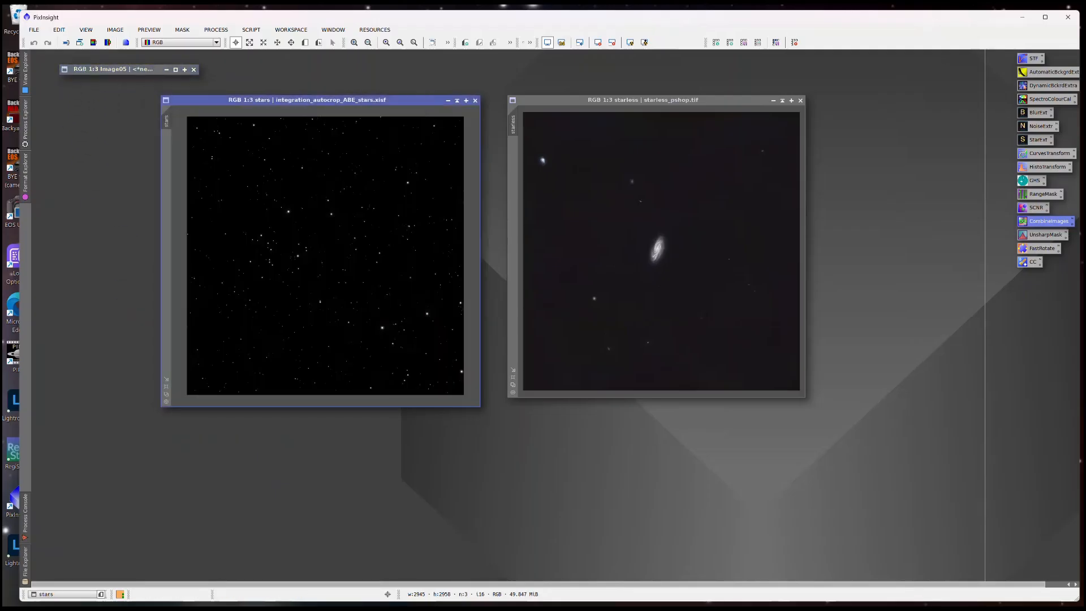
pyautogui.click(574, 96)
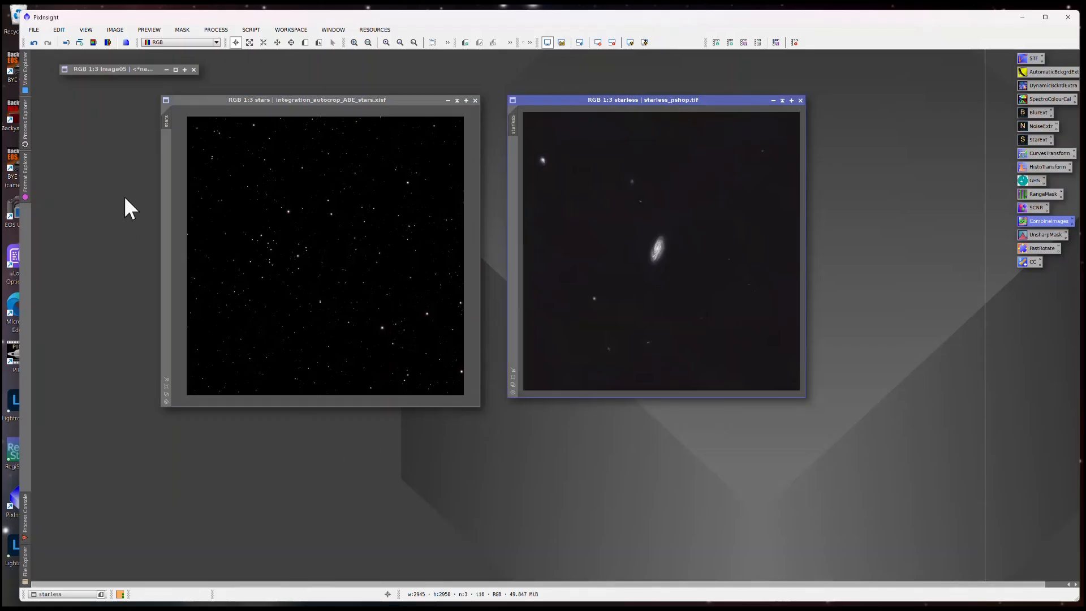
# - Collapse the Most Used category and expand the Favorites category in the Process Explorer
pyautogui.click(25, 127)
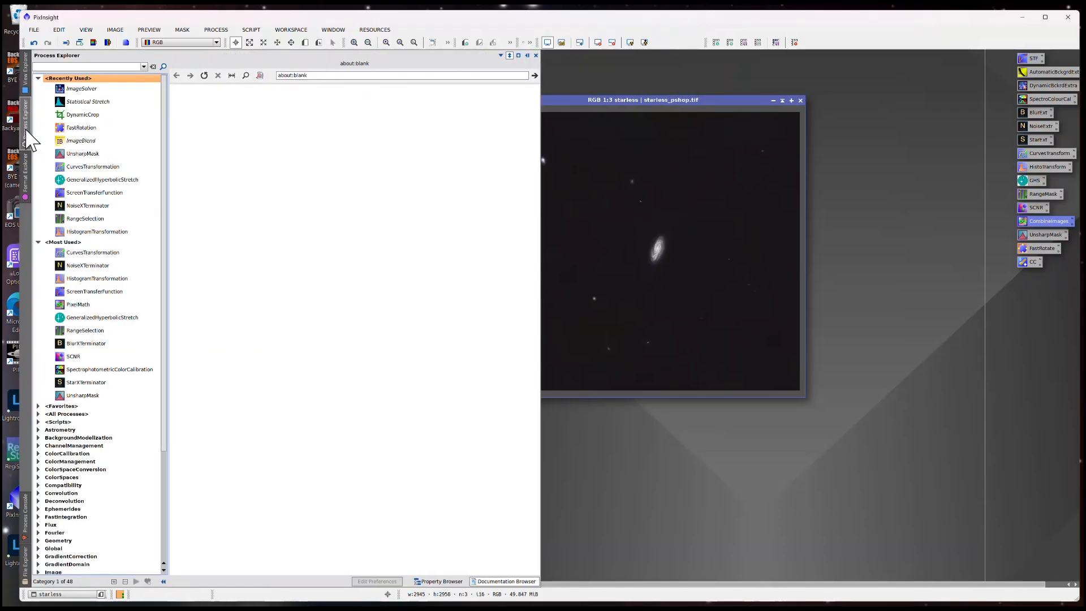
pyautogui.click(38, 242)
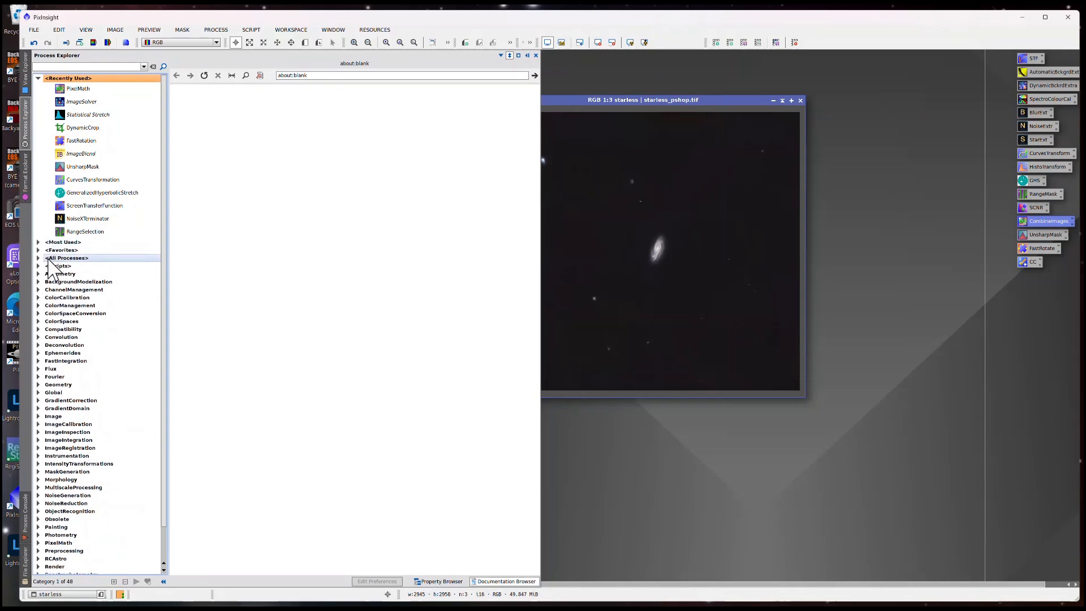
pyautogui.click(39, 250)
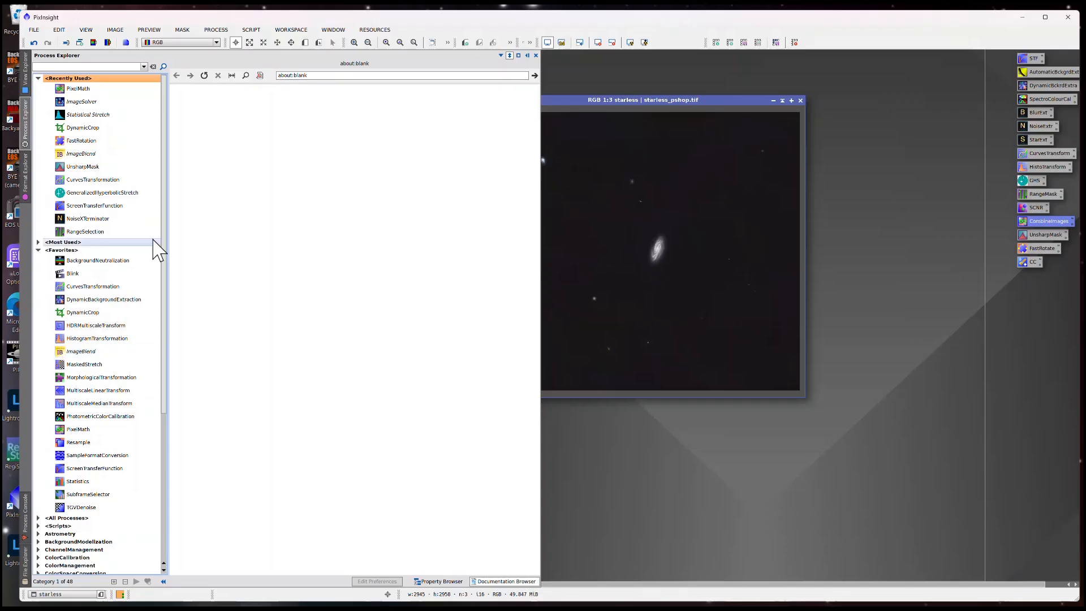
pyautogui.click(74, 67)
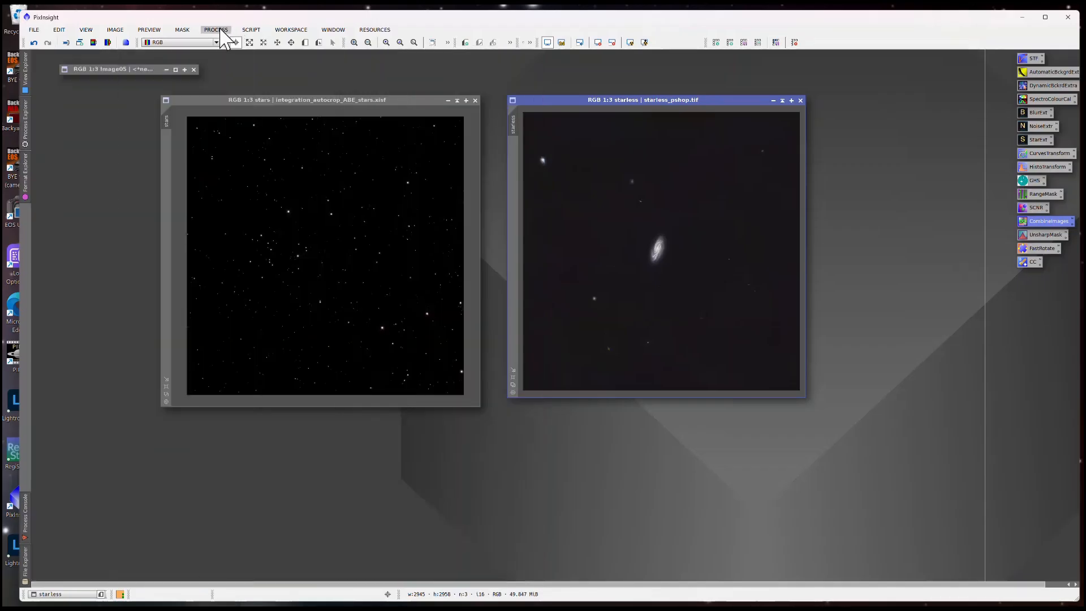
pyautogui.click(215, 29)
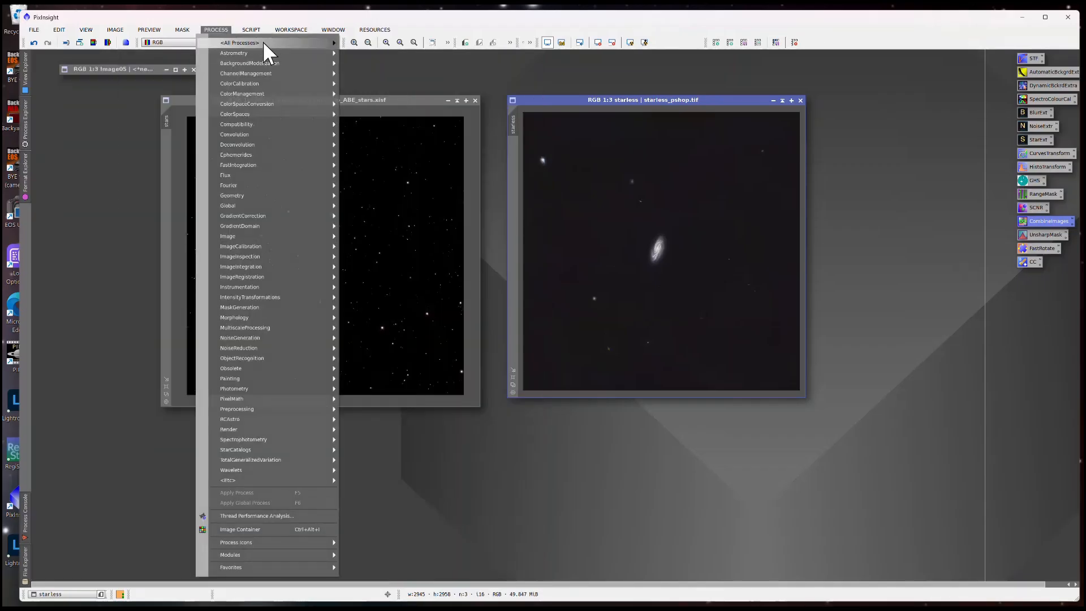
pyautogui.moveTo(262, 42)
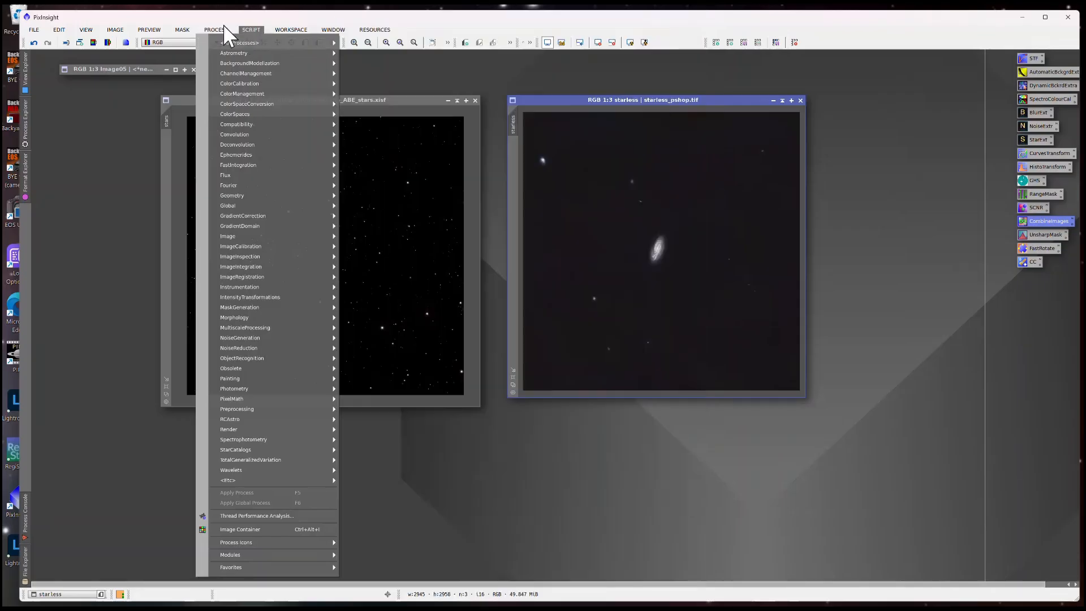
pyautogui.click(214, 29)
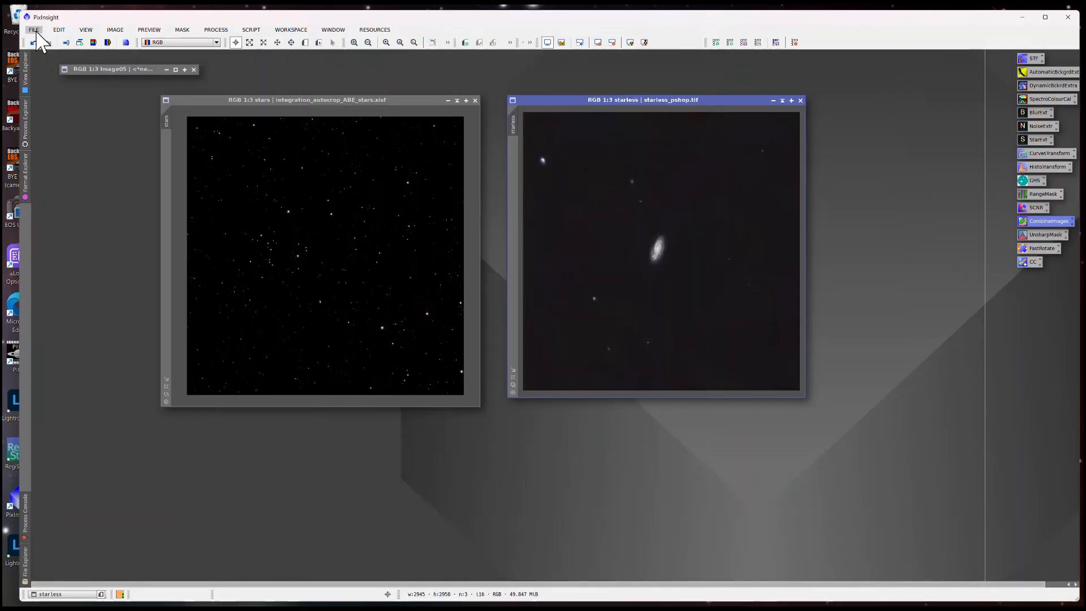
# - View the ImageBlend documentation from the Favorites category, launch the script and reposition its window
pyautogui.moveTo(25, 121)
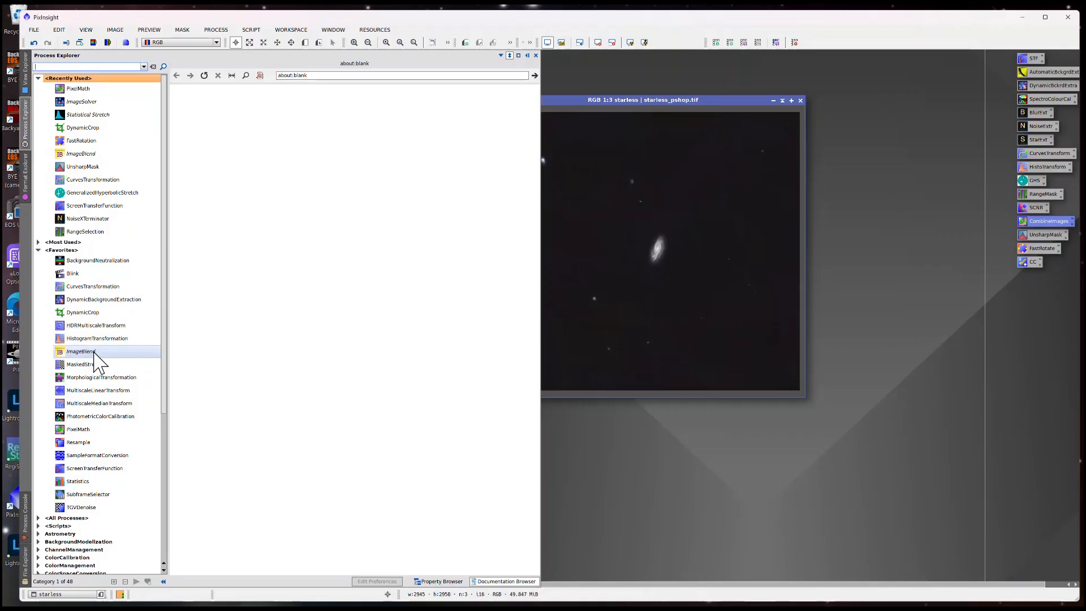
pyautogui.click(81, 351)
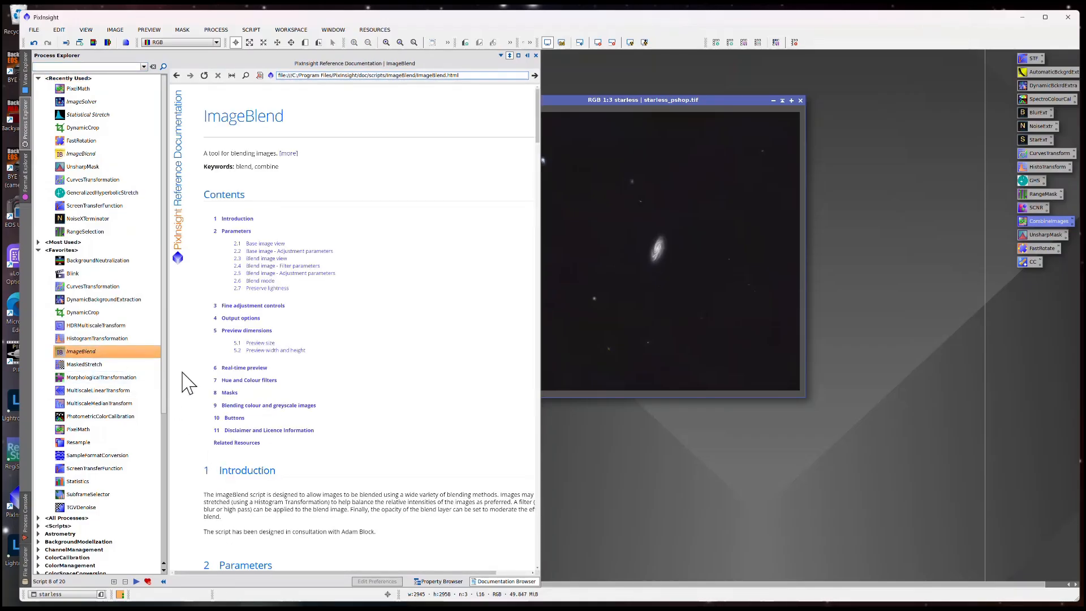
pyautogui.scroll(-1, 345, 430)
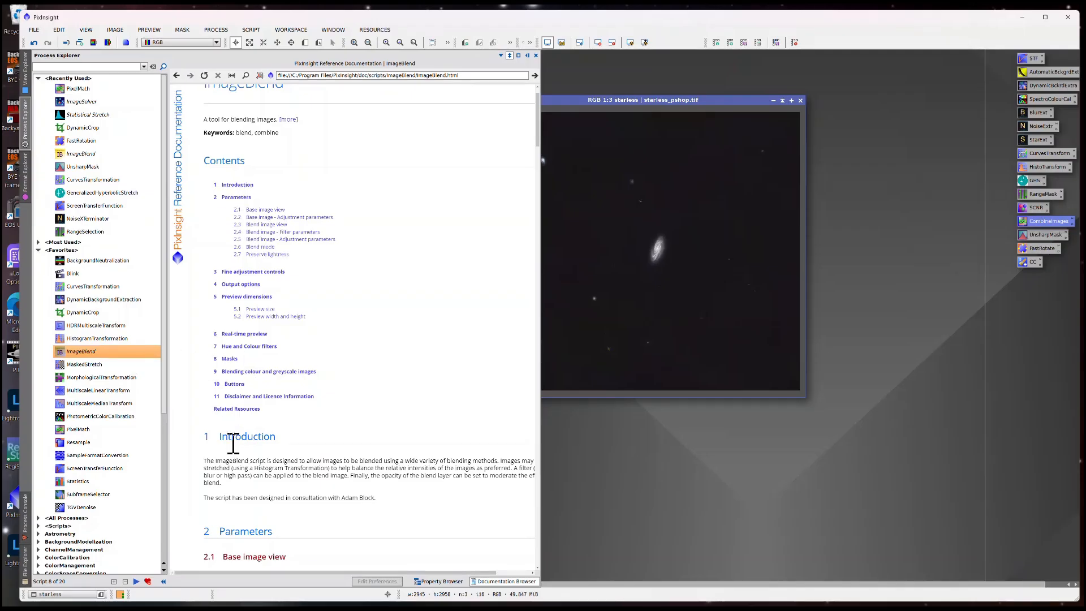
pyautogui.doubleClick(120, 353)
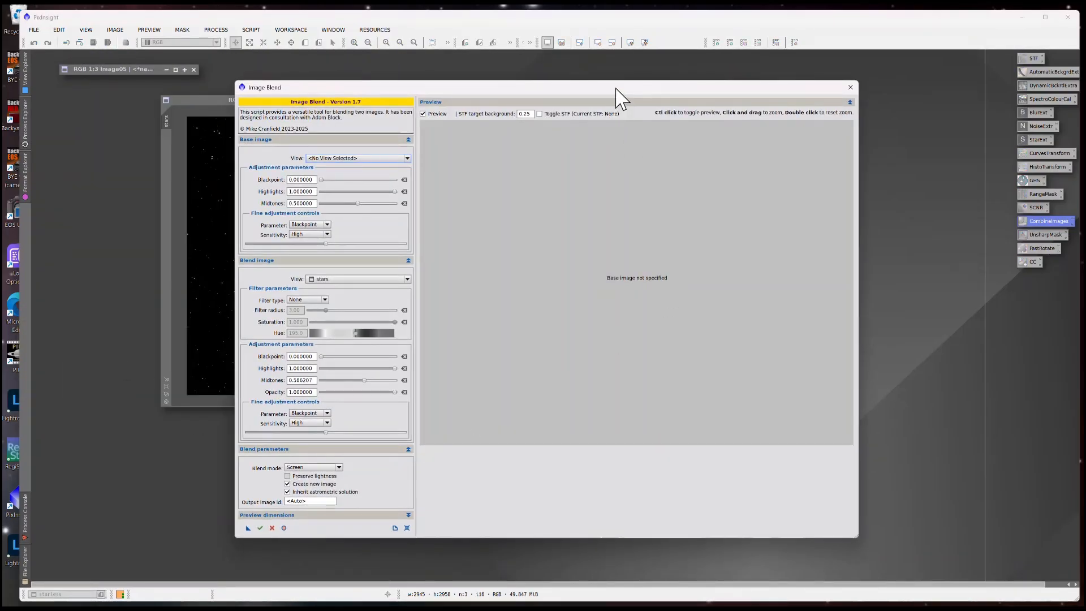
pyautogui.moveTo(618, 95); pyautogui.dragTo(665, 79)
pyautogui.moveTo(687, 78); pyautogui.dragTo(689, 78)
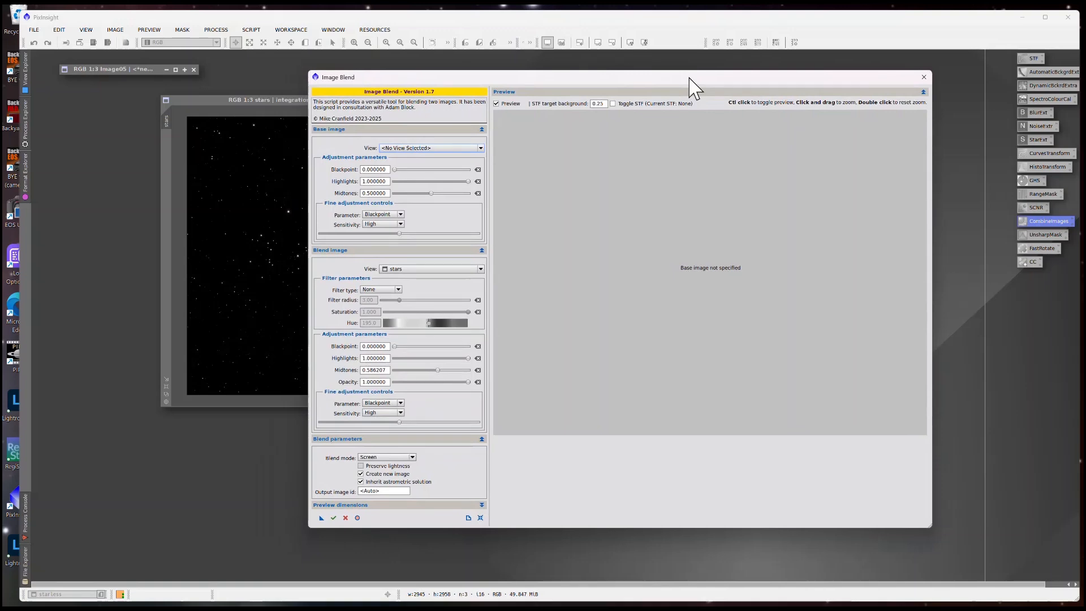
# - Choose starless as the base image in Image Blend and reposition the dialog within the workspace
pyautogui.moveTo(577, 77); pyautogui.dragTo(548, 74)
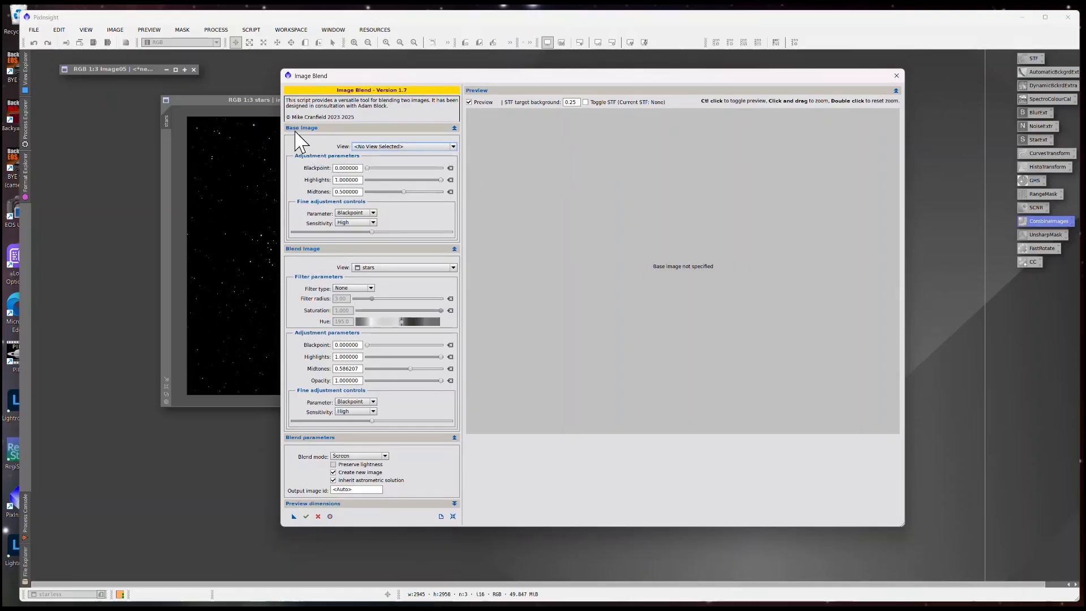
pyautogui.click(453, 147)
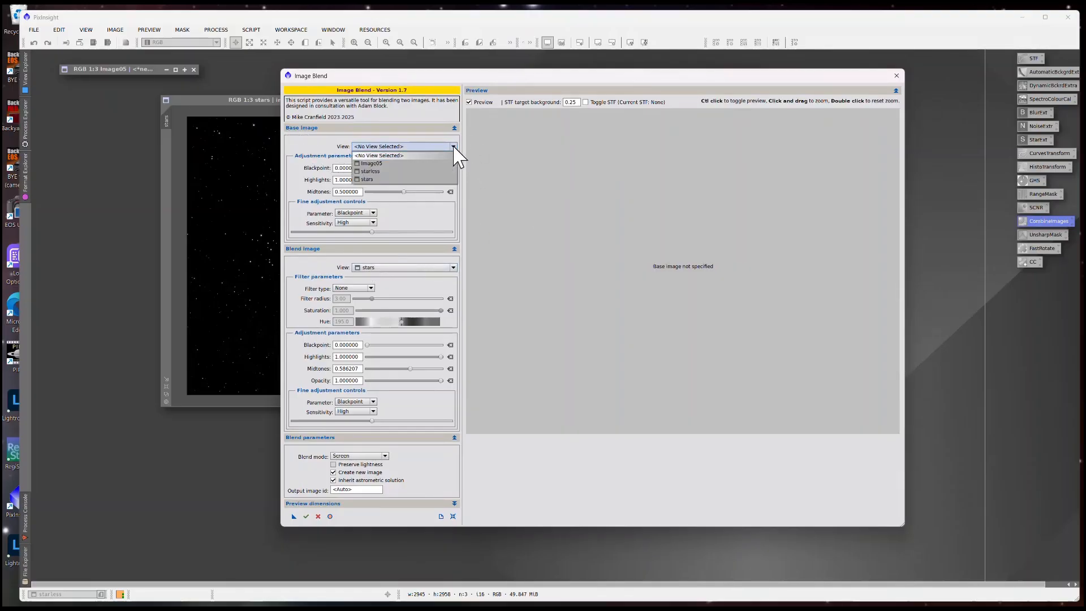
pyautogui.click(420, 171)
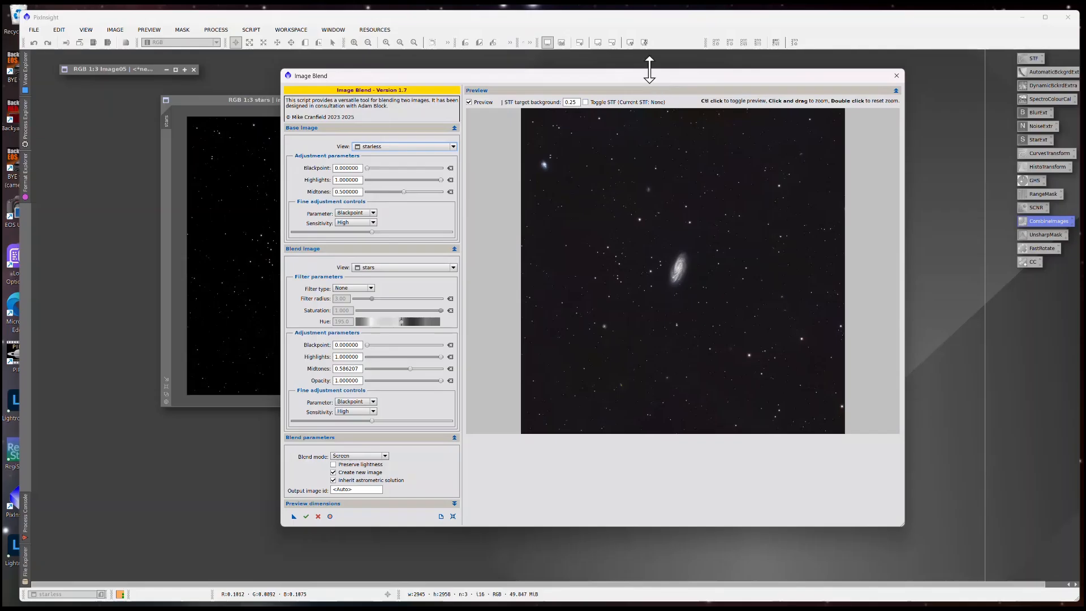
pyautogui.moveTo(655, 78); pyautogui.dragTo(632, 86)
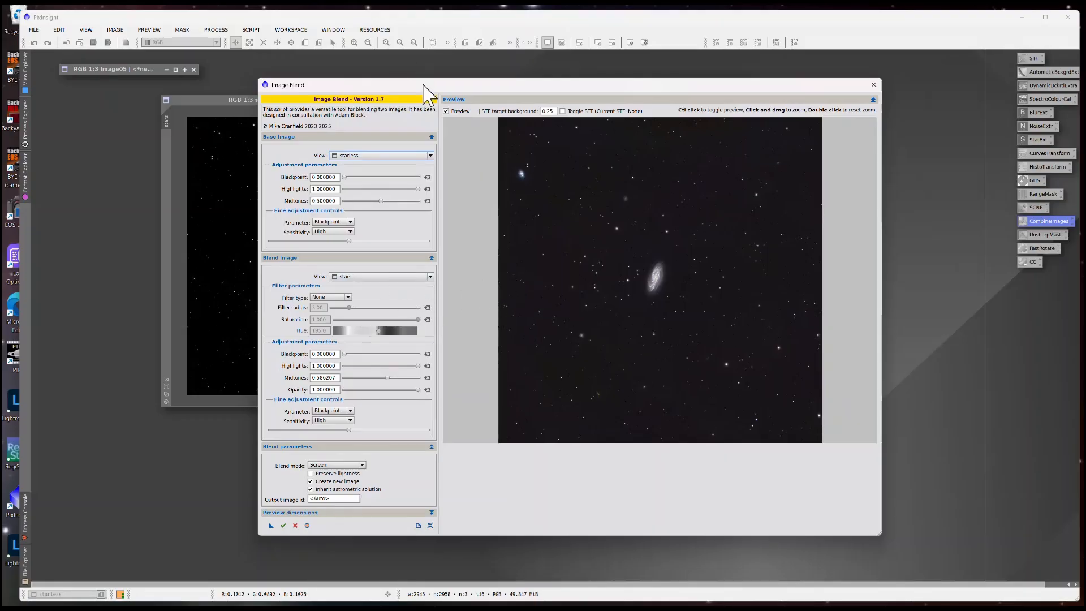
pyautogui.moveTo(425, 88); pyautogui.dragTo(374, 148)
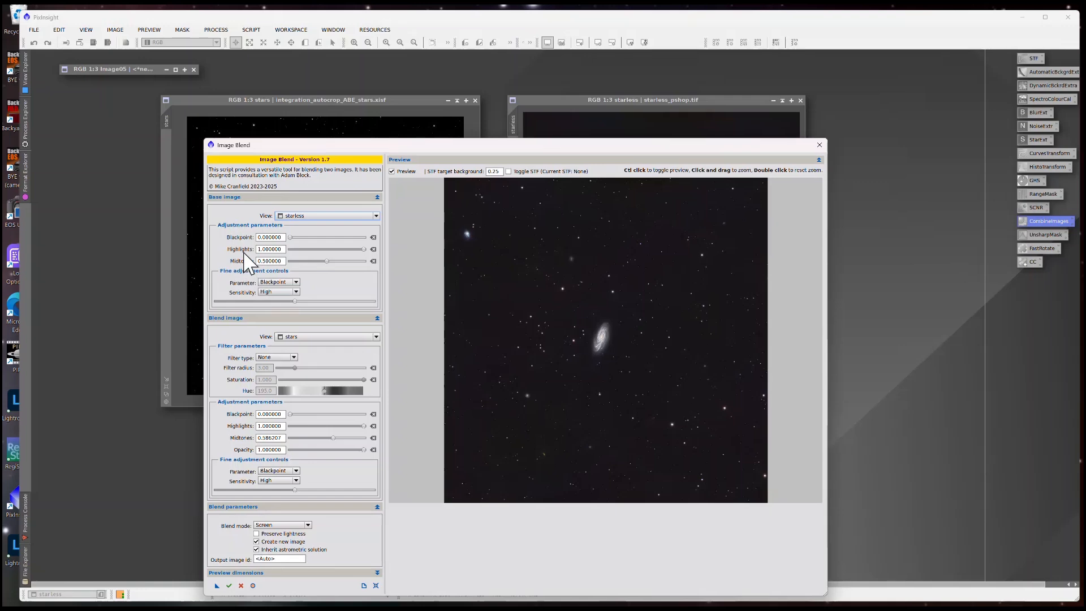
pyautogui.moveTo(351, 148); pyautogui.dragTo(348, 83)
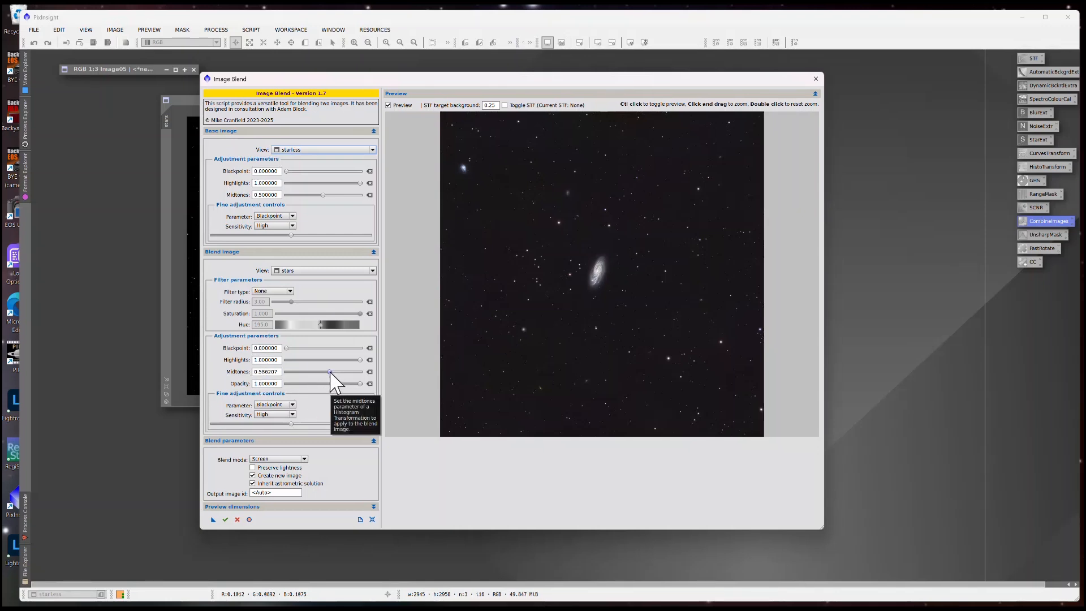
# - Try different midtones for the stars blend image, settle on 0.747126, and inspect the galaxy up close in the preview
pyautogui.moveTo(330, 373); pyautogui.dragTo(366, 374)
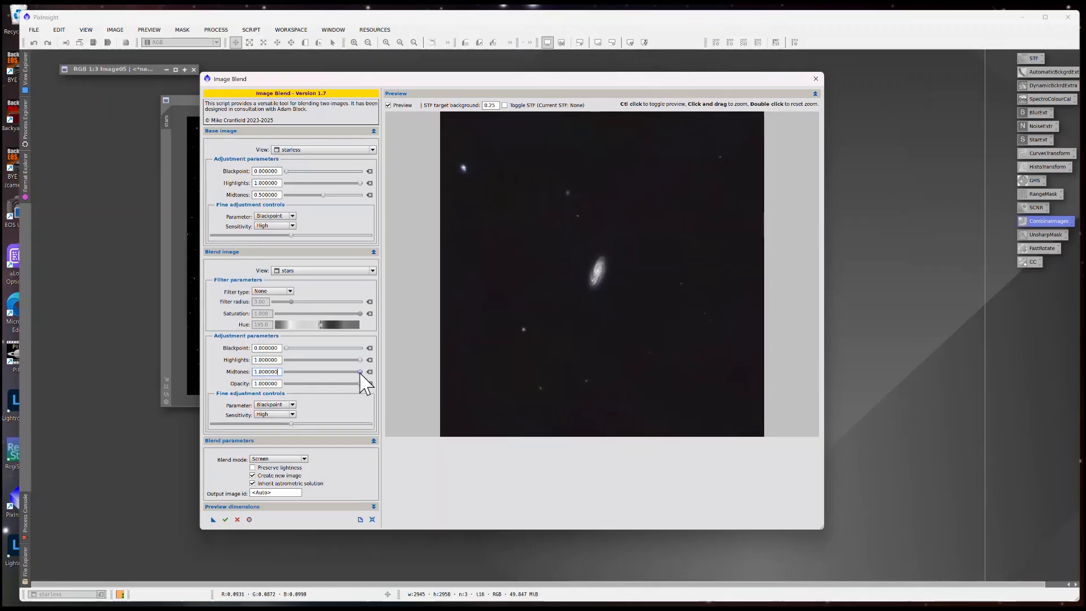
pyautogui.moveTo(361, 374); pyautogui.dragTo(324, 373)
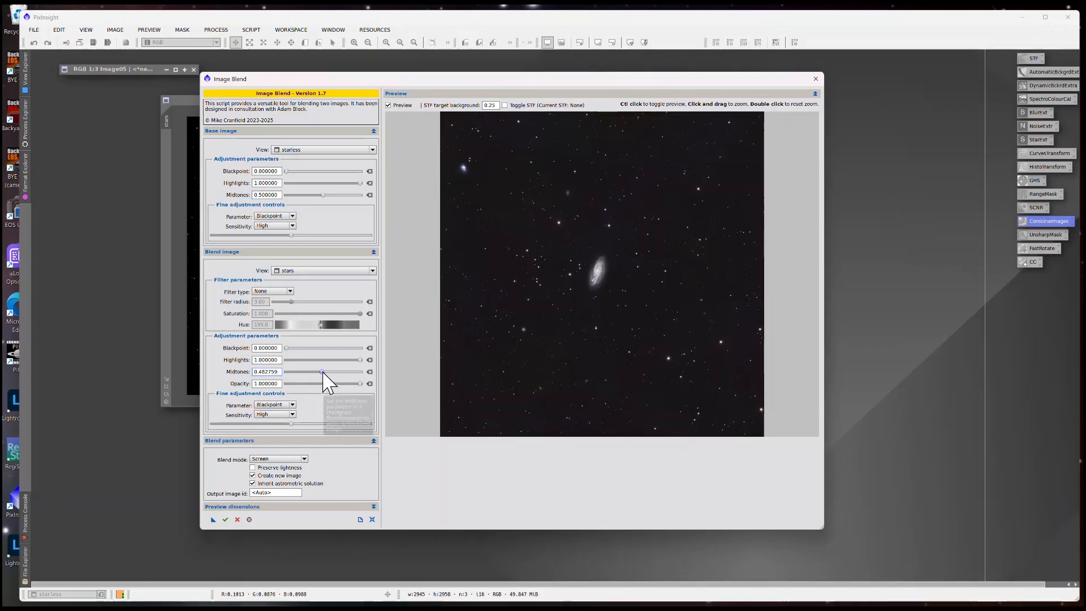
pyautogui.moveTo(323, 372); pyautogui.dragTo(339, 373)
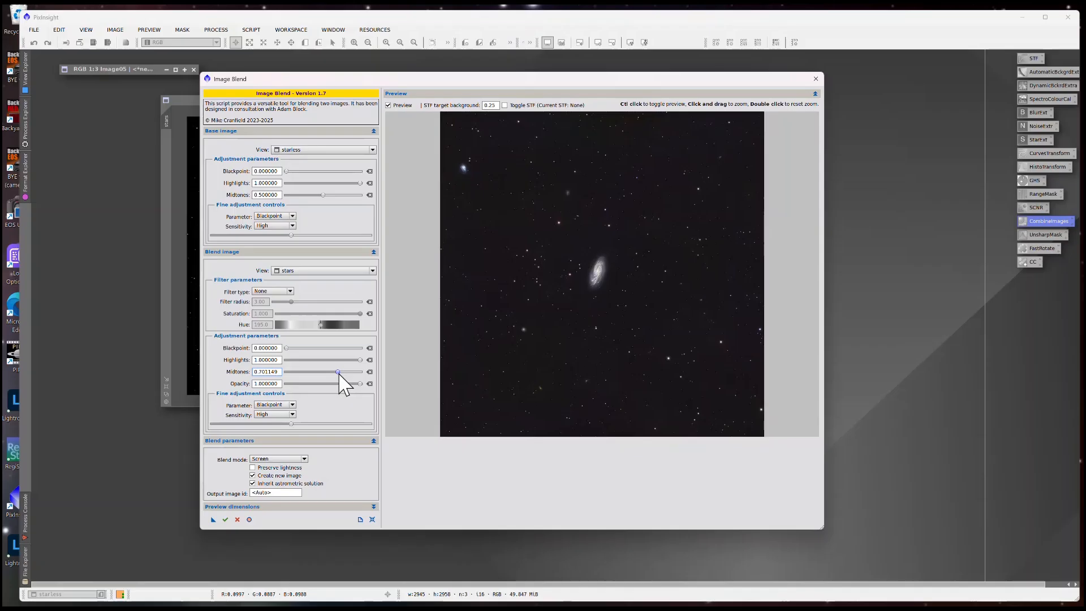
pyautogui.moveTo(340, 373); pyautogui.dragTo(340, 372)
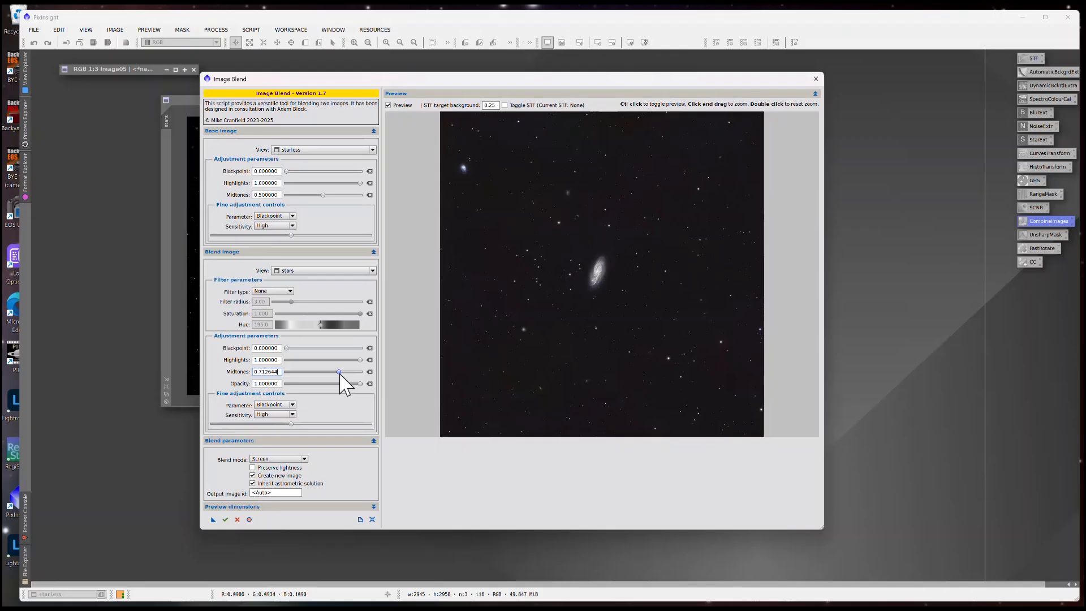
pyautogui.moveTo(340, 374); pyautogui.dragTo(342, 374)
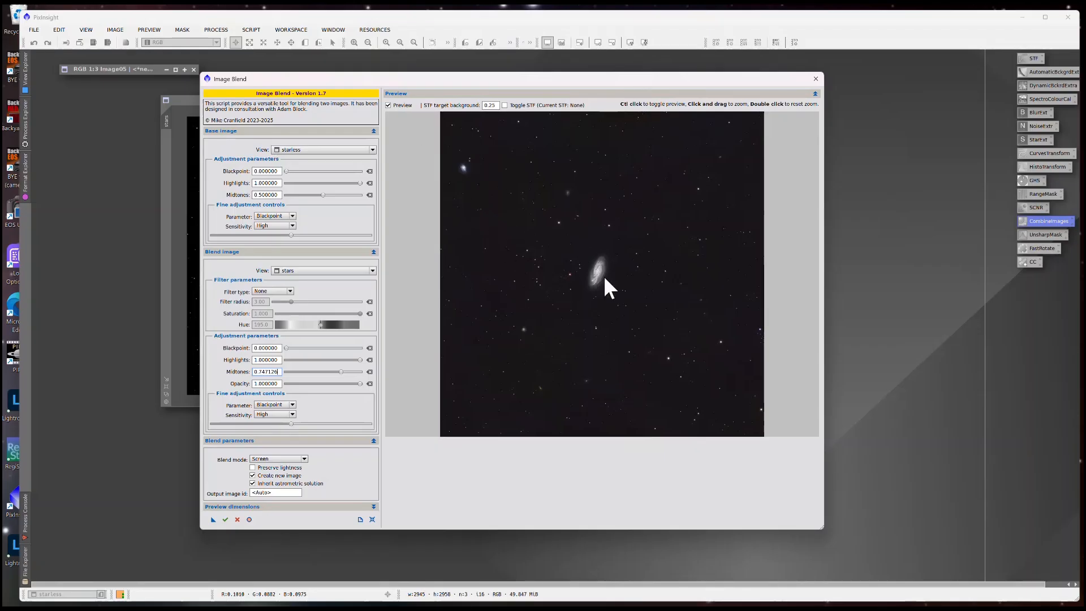
pyautogui.moveTo(552, 227); pyautogui.dragTo(650, 345)
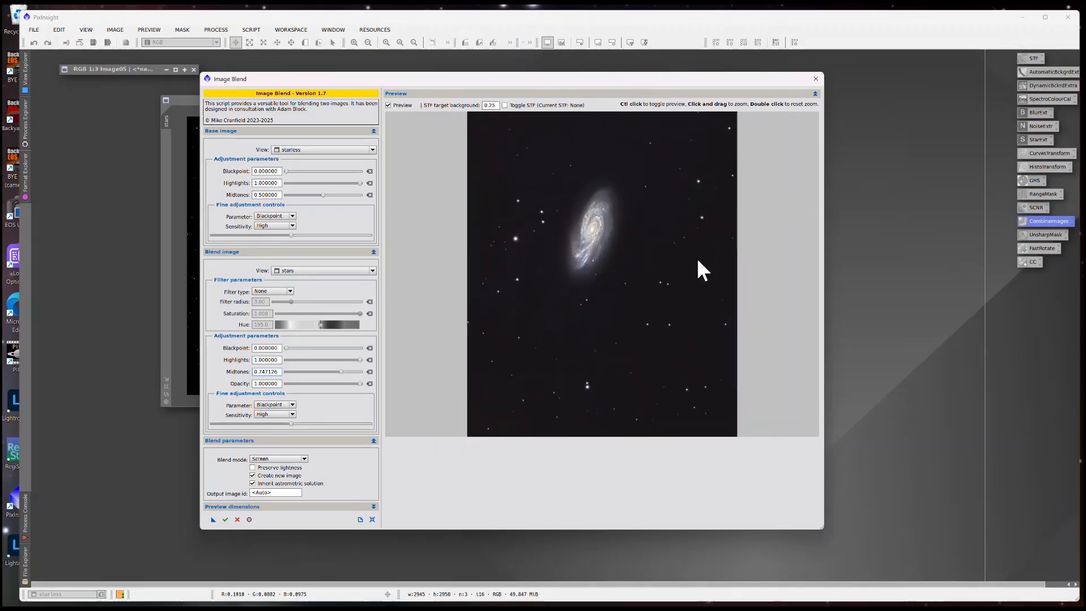
pyautogui.doubleClick(652, 216)
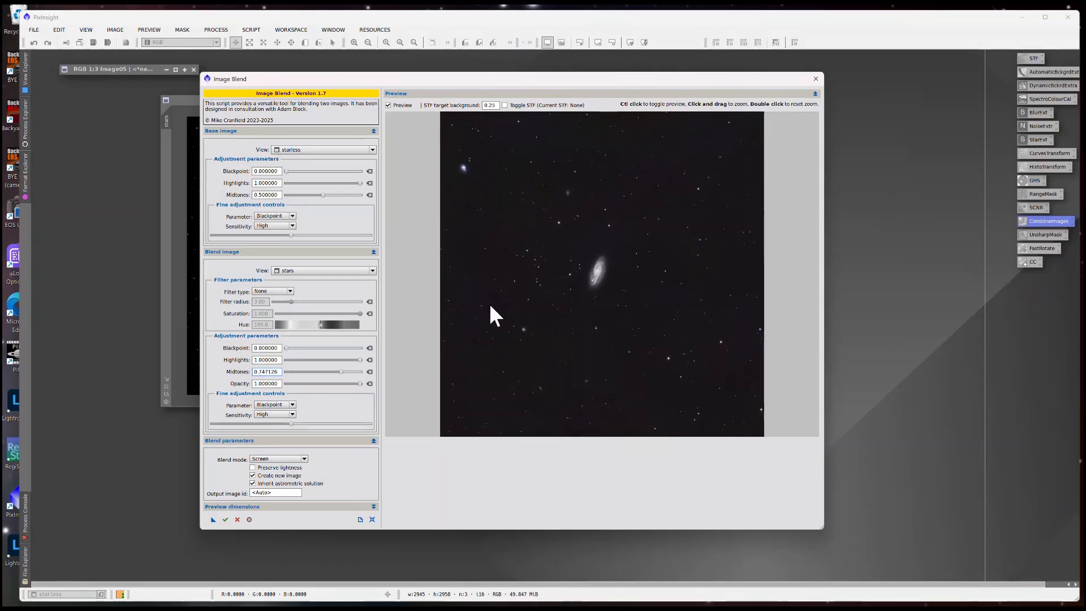
# - Run the screen blend as a new image, close Image Blend and move the resulting image to the upper workspace
pyautogui.click(226, 519)
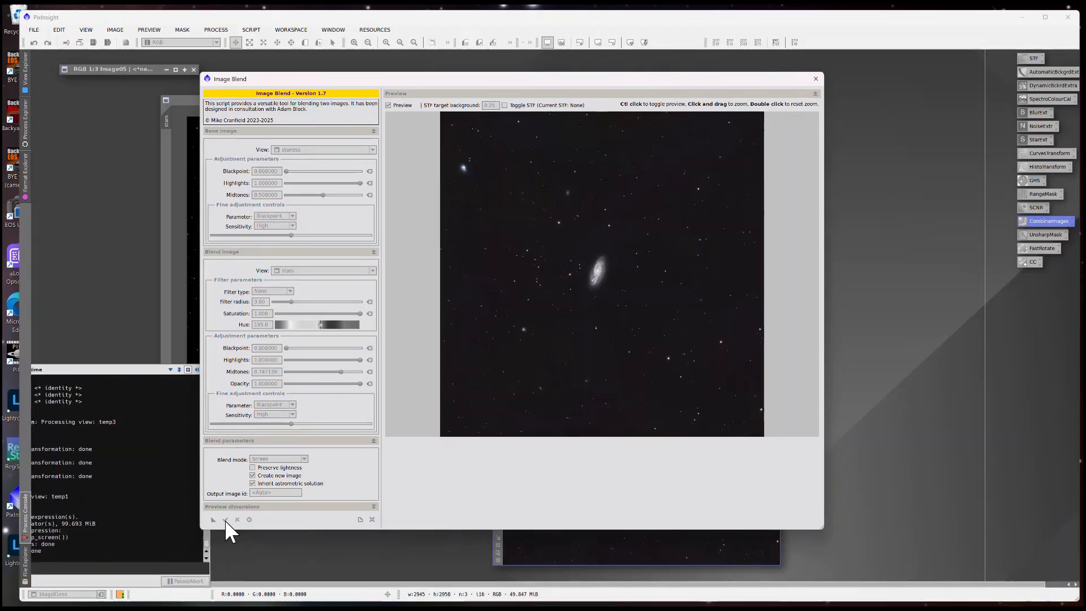
pyautogui.click(818, 73)
pyautogui.moveTo(712, 282); pyautogui.dragTo(602, 68)
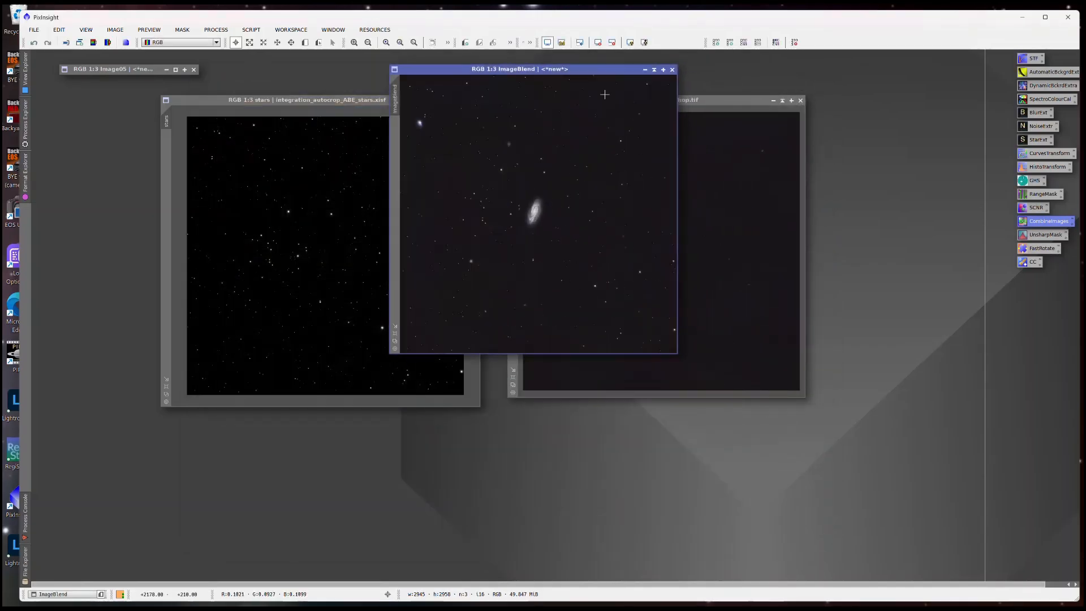
# - Collapse the starless and stars images and set both aside beside the blended image
pyautogui.click(783, 100)
pyautogui.moveTo(294, 100); pyautogui.dragTo(265, 142)
pyautogui.click(428, 142)
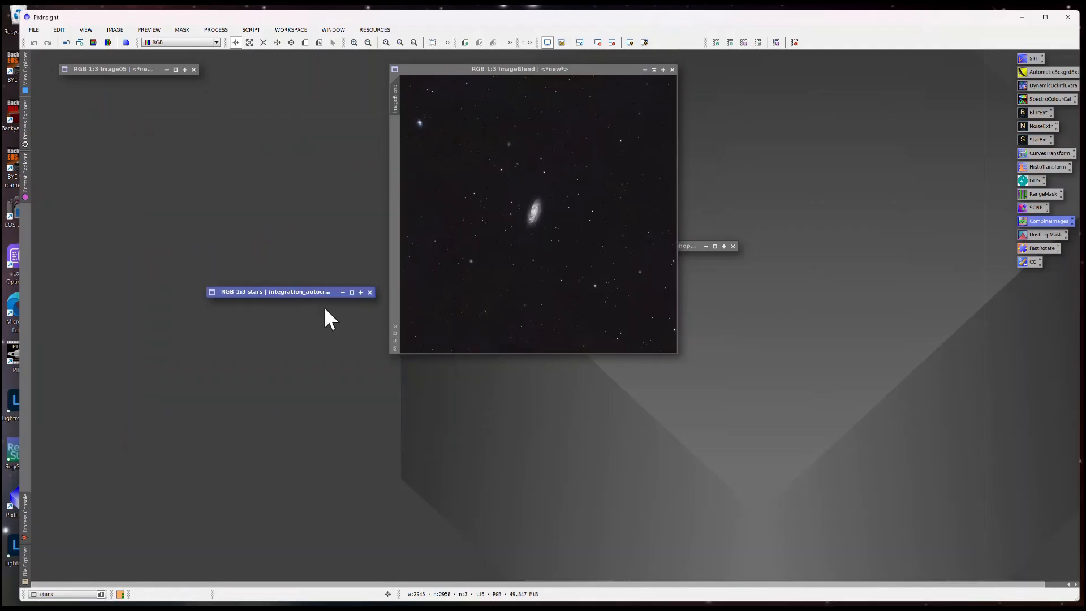
pyautogui.moveTo(320, 292)
pyautogui.mouseDown()
pyautogui.moveTo(747, 220)
pyautogui.moveTo(829, 59)
pyautogui.moveTo(826, 72)
pyautogui.mouseUp()
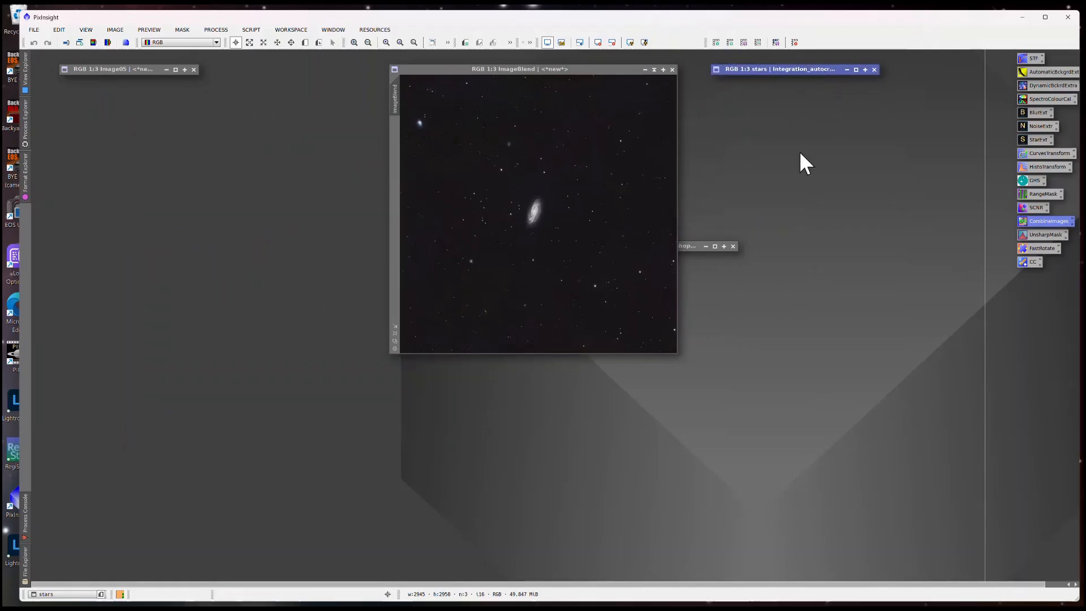
pyautogui.moveTo(694, 249)
pyautogui.mouseDown()
pyautogui.moveTo(755, 218)
pyautogui.moveTo(826, 92)
pyautogui.mouseUp()
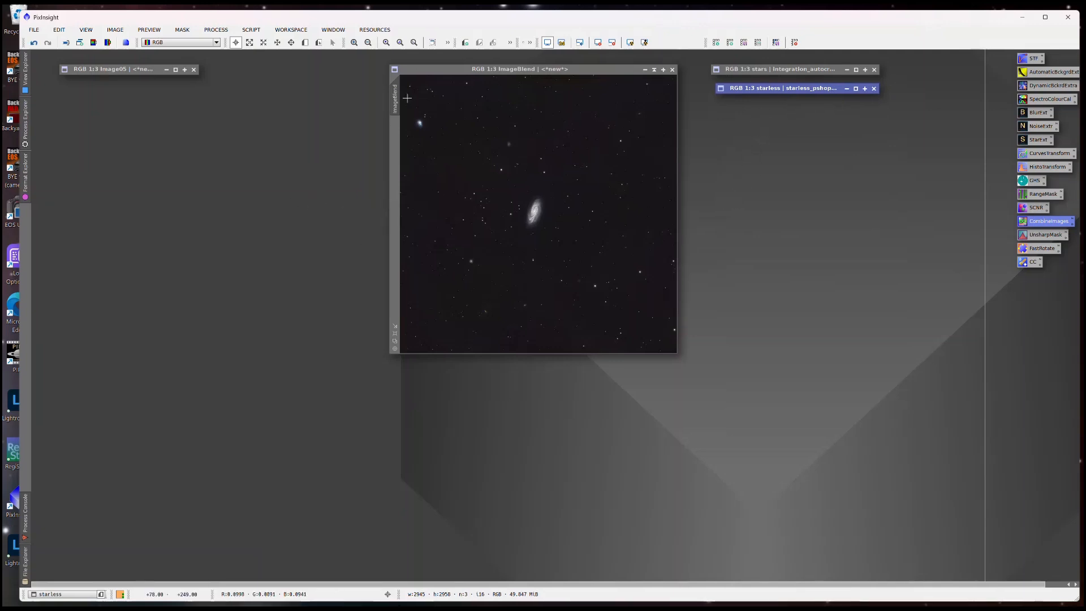
# - Enlarge the ImageBlend window and examine the galaxy's detail and the overall star field at different magnifications
pyautogui.moveTo(434, 69); pyautogui.dragTo(400, 70)
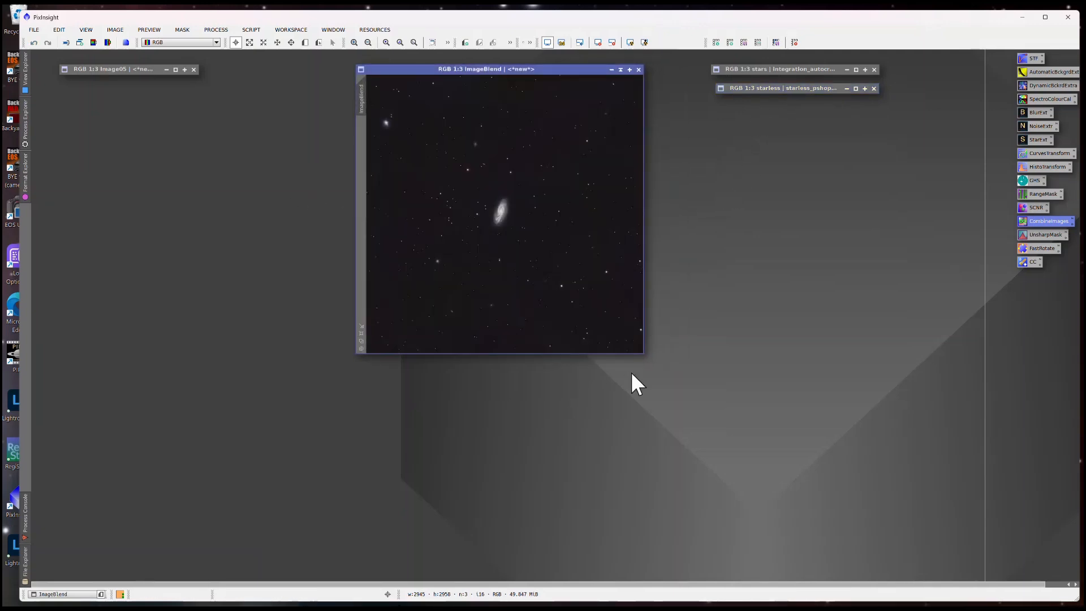
pyautogui.moveTo(643, 353); pyautogui.dragTo(843, 527)
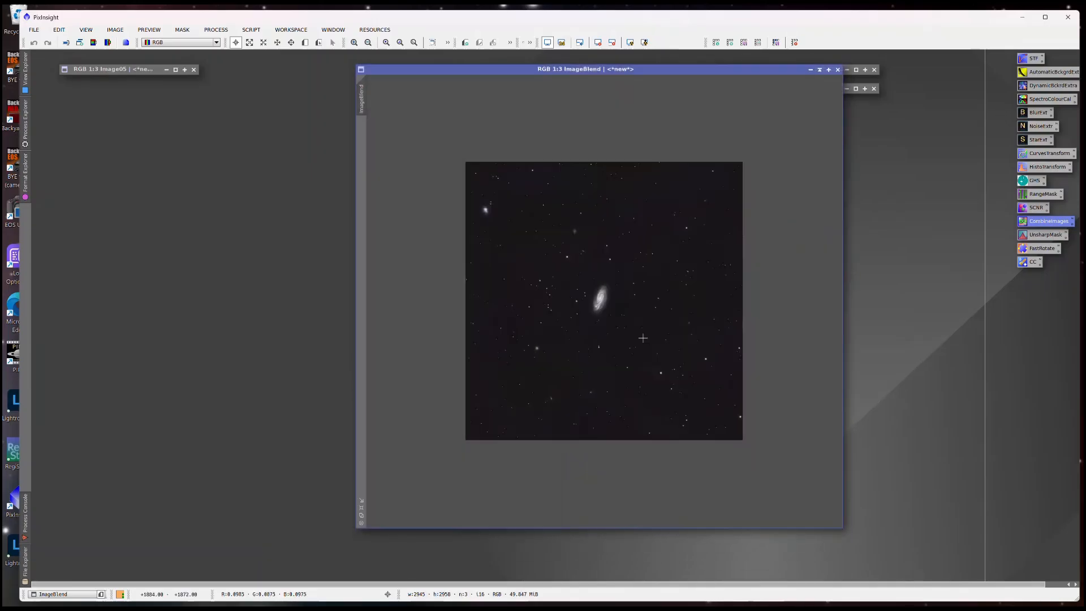
pyautogui.scroll(1, 643, 338)
pyautogui.scroll(3, 599, 294)
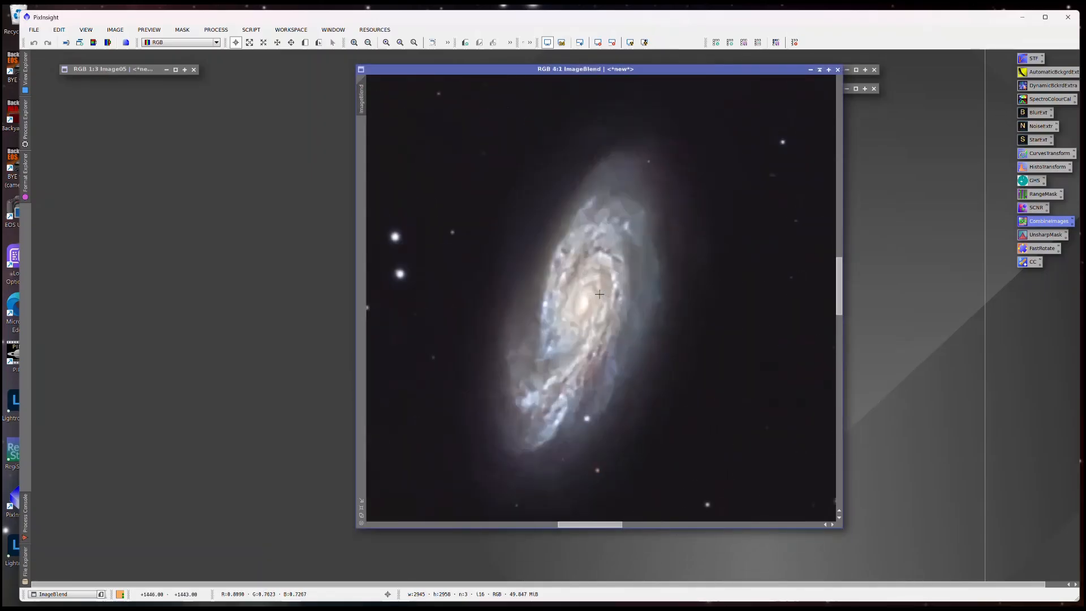
pyautogui.scroll(-3, 600, 294)
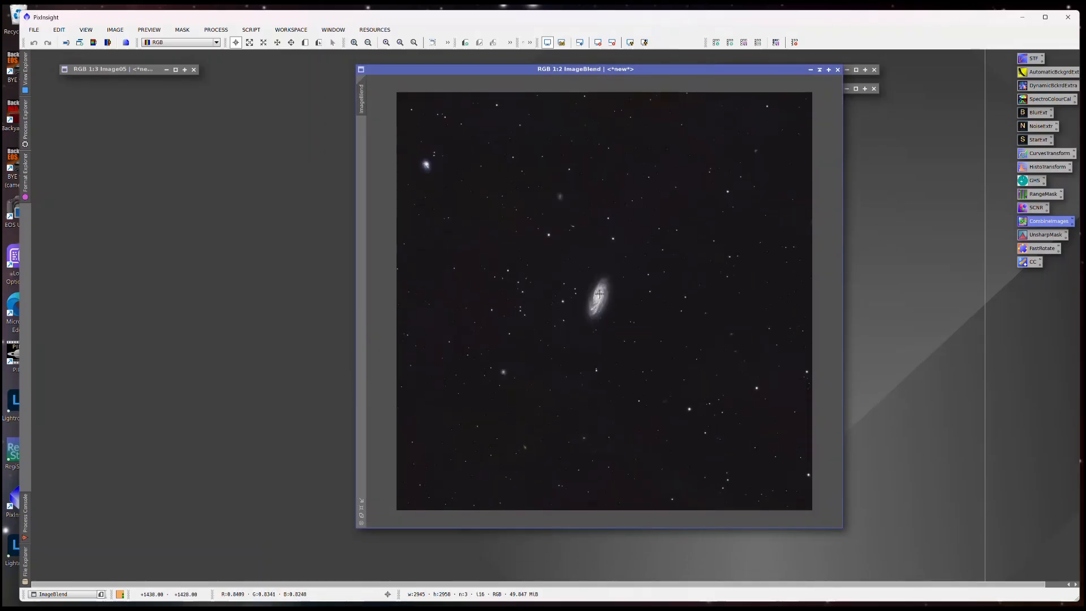
pyautogui.moveTo(672, 70); pyautogui.dragTo(689, 71)
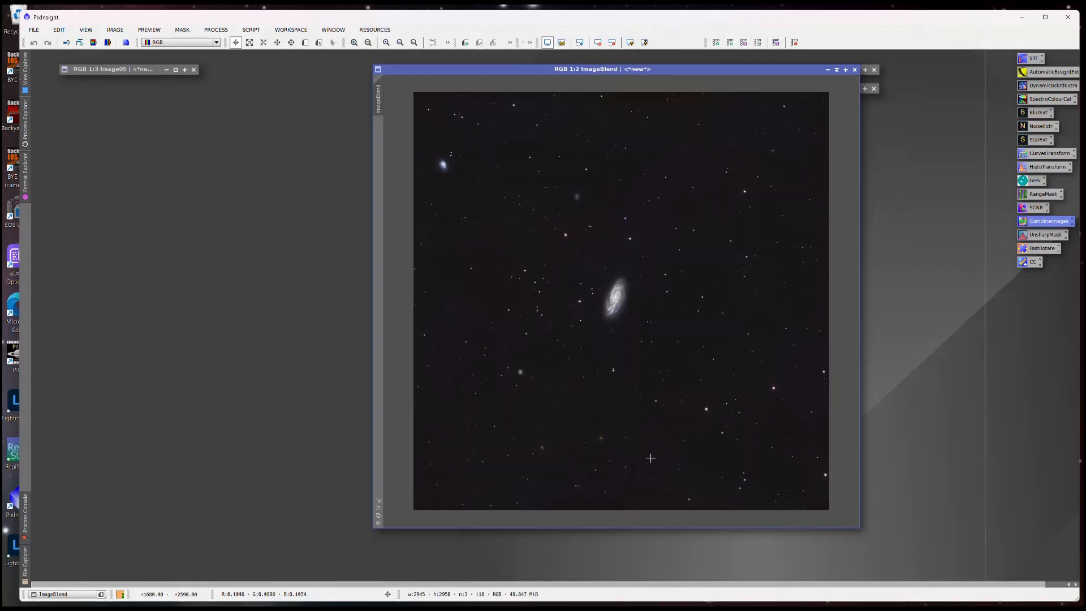
# - Restore the collapsed Image05, enlarge its window, and place it side by side with ImageBlend at 1:2 zoom
pyautogui.doubleClick(147, 70)
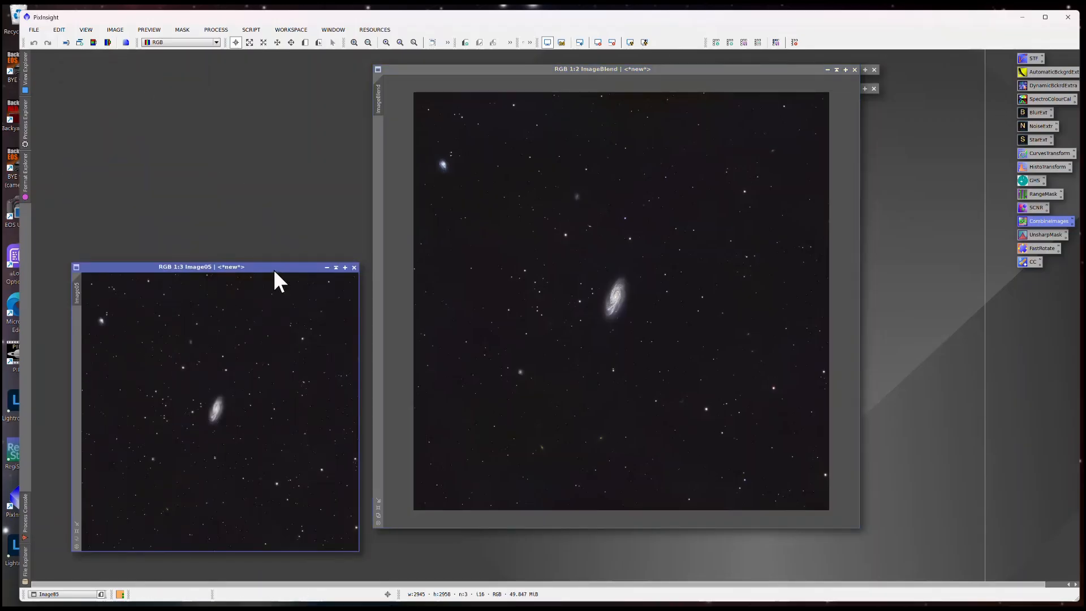
pyautogui.moveTo(276, 270); pyautogui.dragTo(282, 130)
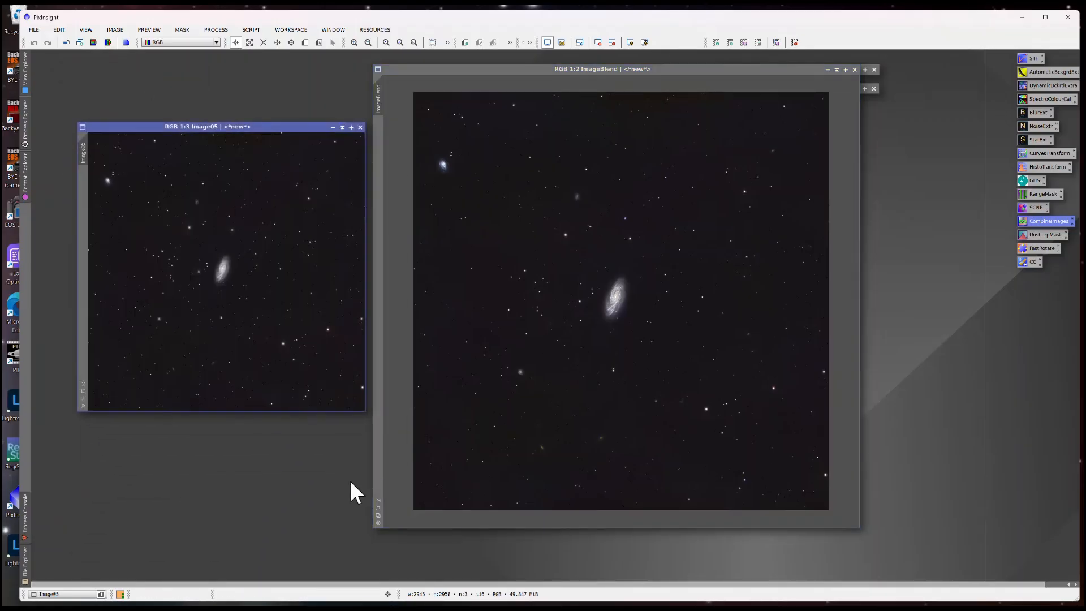
pyautogui.moveTo(366, 410); pyautogui.dragTo(495, 532)
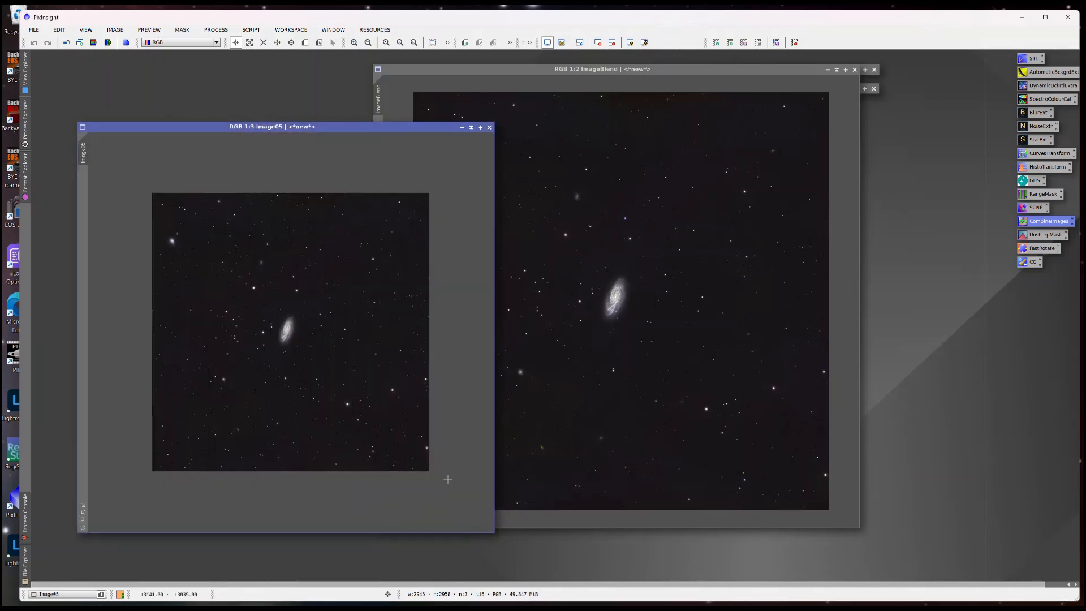
pyautogui.scroll(1, 448, 479)
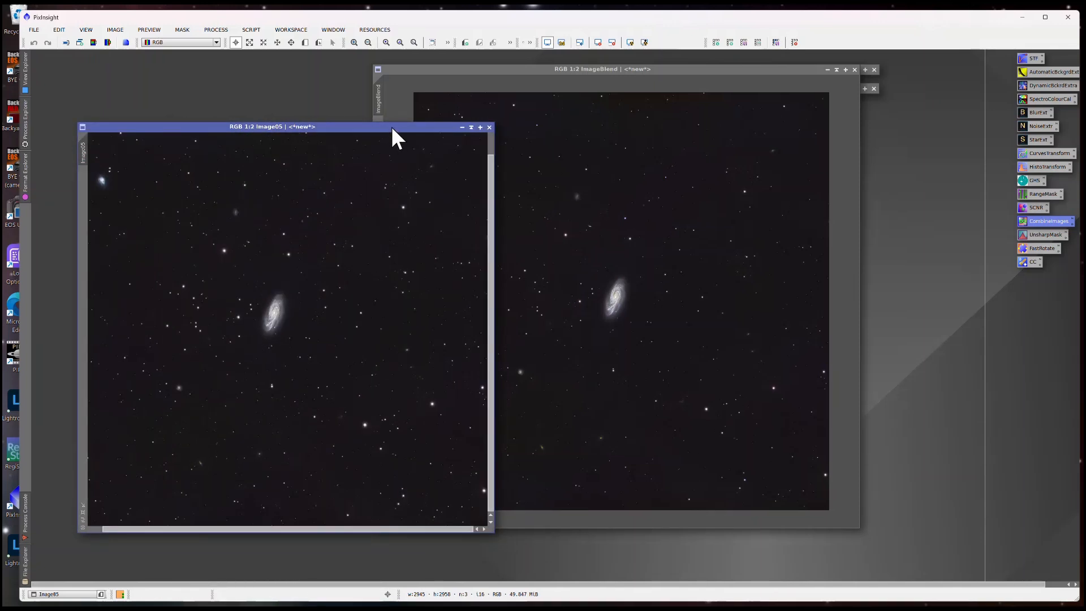
pyautogui.moveTo(392, 125); pyautogui.dragTo(362, 98)
pyautogui.moveTo(609, 67); pyautogui.dragTo(727, 69)
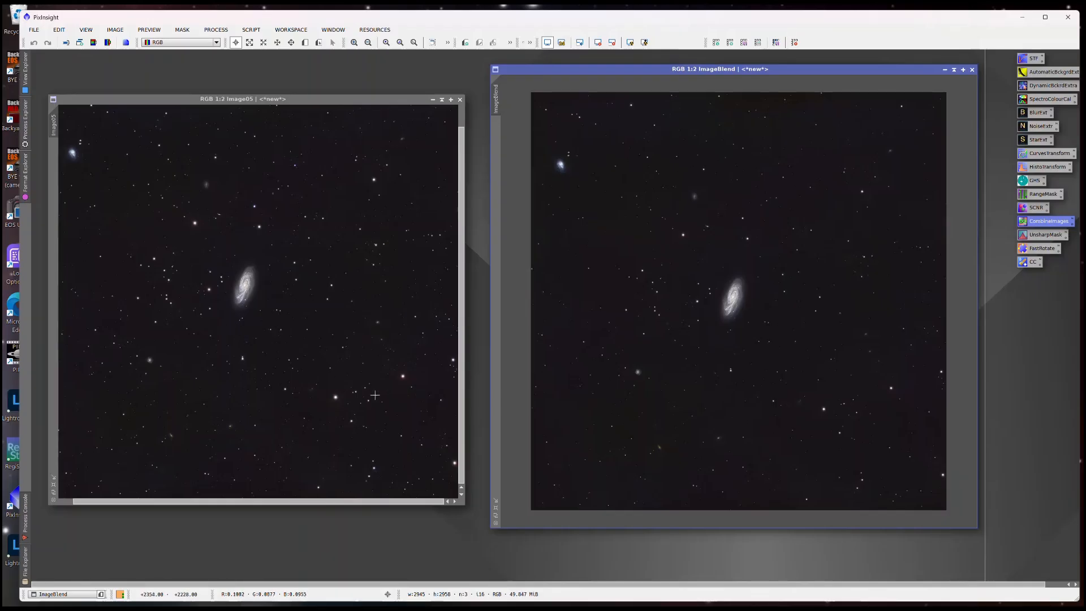
# - Set both Image05 and ImageBlend to 1:3 zoom and line up their windows for comparing the stars
pyautogui.scroll(-1, 341, 372)
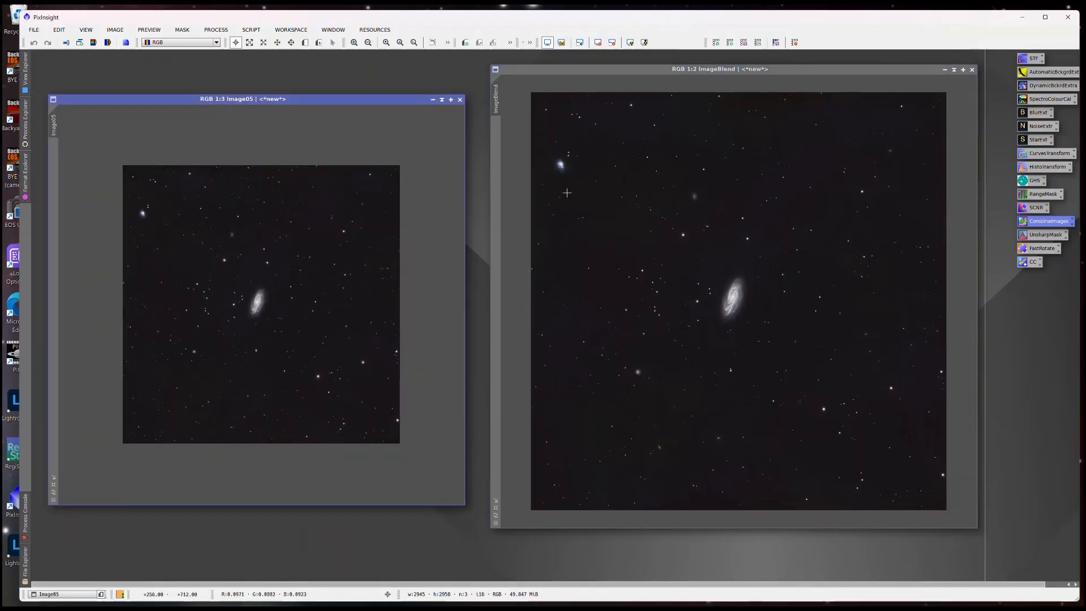
pyautogui.scroll(-1, 565, 211)
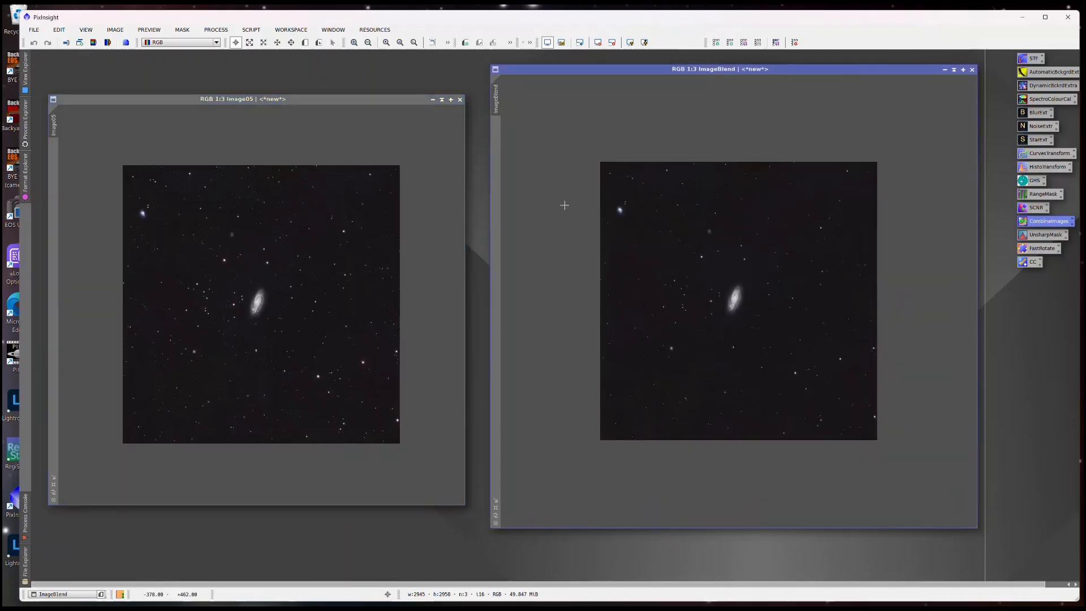
pyautogui.moveTo(603, 71); pyautogui.dragTo(602, 72)
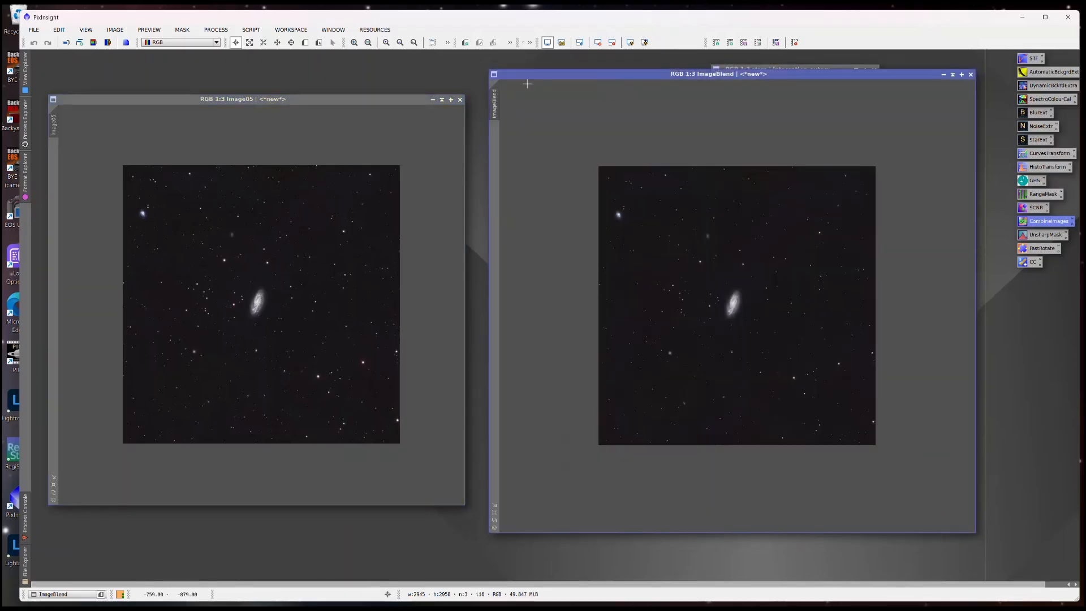
pyautogui.moveTo(388, 99); pyautogui.dragTo(387, 87)
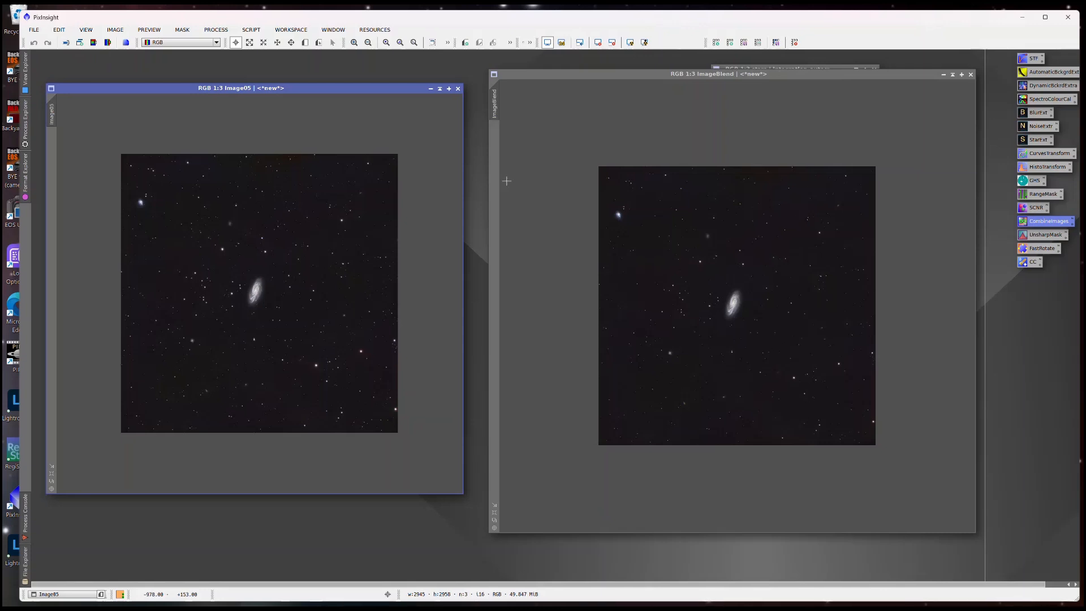
pyautogui.click(547, 74)
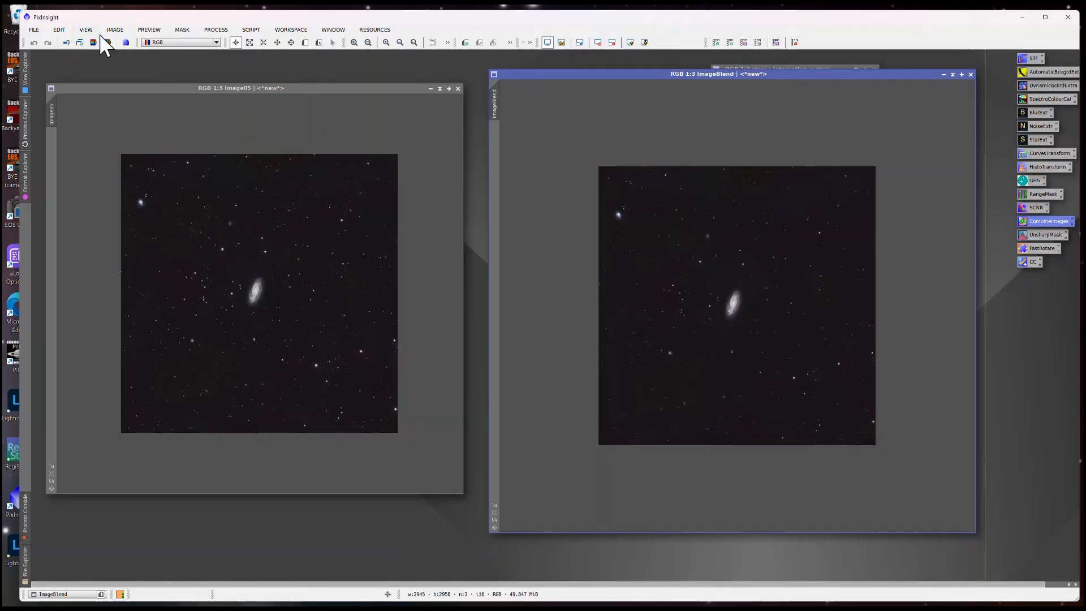
pyautogui.moveTo(310, 87); pyautogui.dragTo(312, 81)
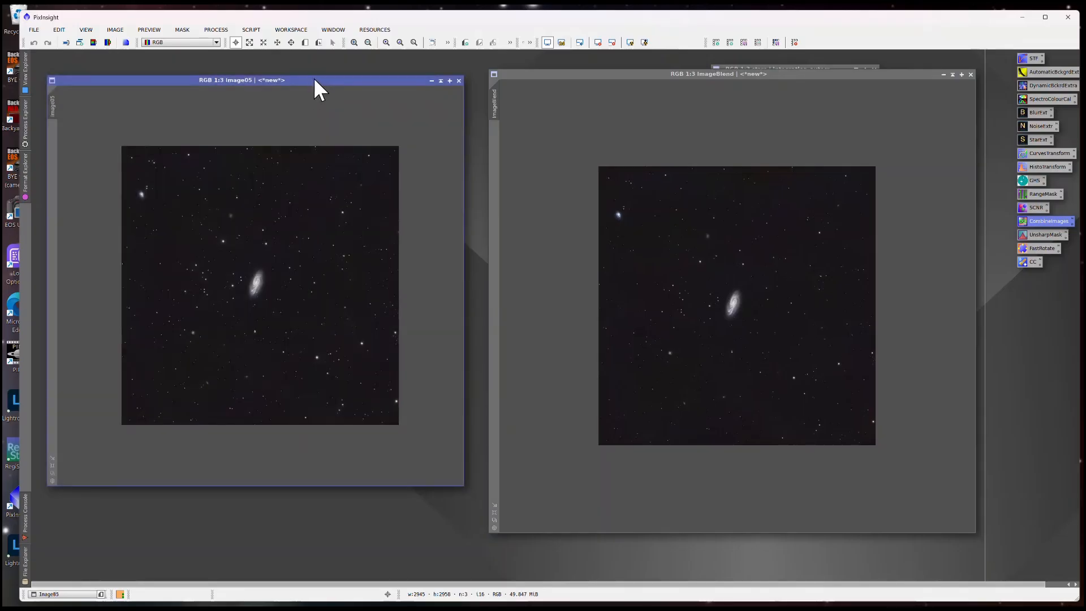
pyautogui.moveTo(319, 83); pyautogui.dragTo(334, 75)
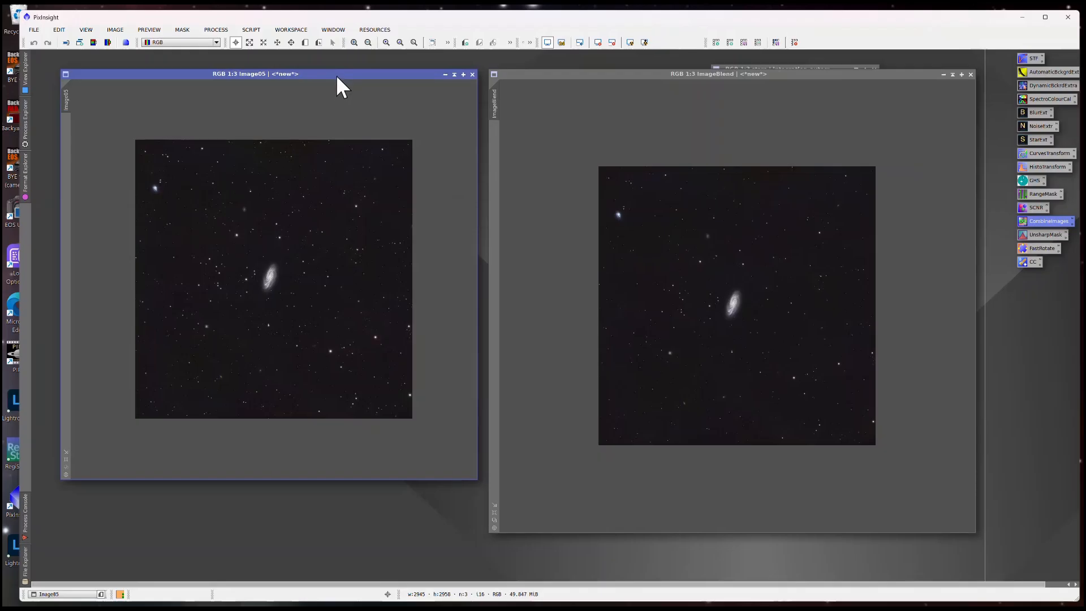
# - Rotate the ImageBlend image 90° clockwise with FastRotation, accepting the loss of its astrometric solution
pyautogui.moveTo(338, 75); pyautogui.dragTo(341, 74)
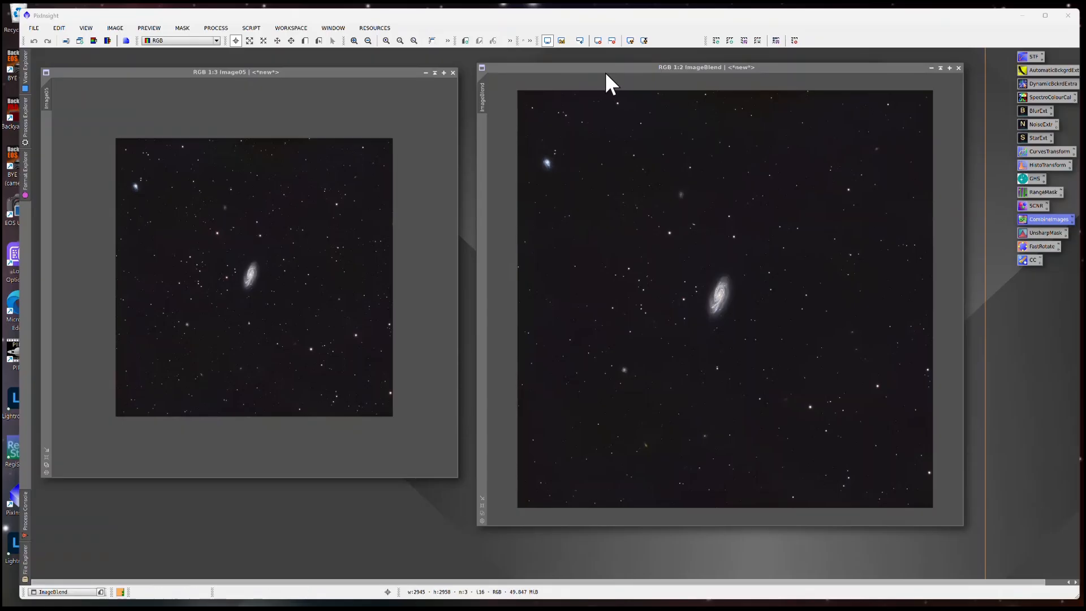
pyautogui.moveTo(607, 66); pyautogui.dragTo(595, 67)
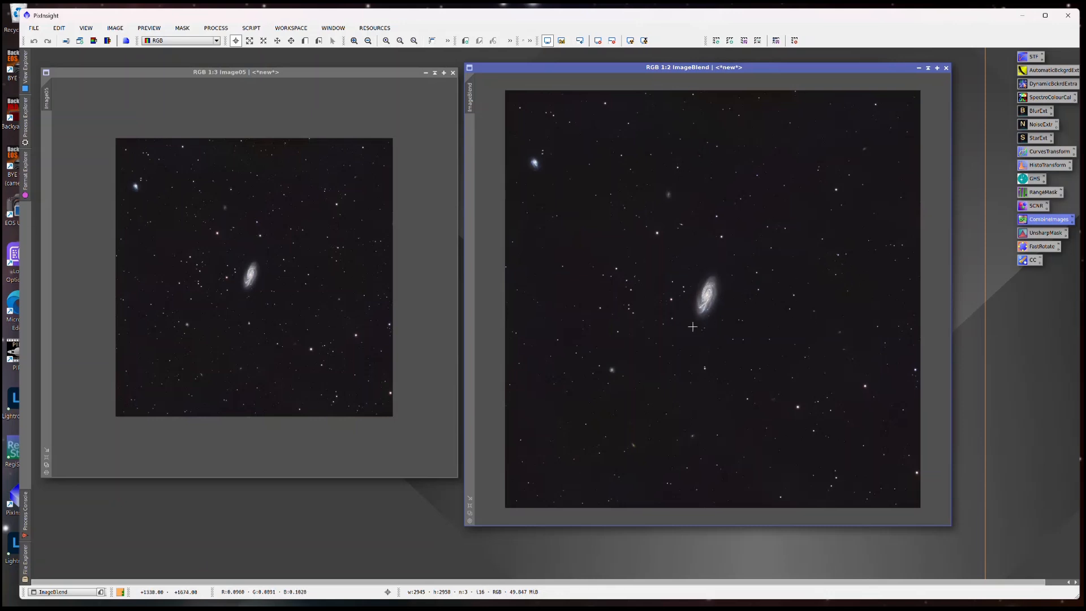
pyautogui.doubleClick(1038, 246)
pyautogui.moveTo(994, 347); pyautogui.dragTo(1002, 322)
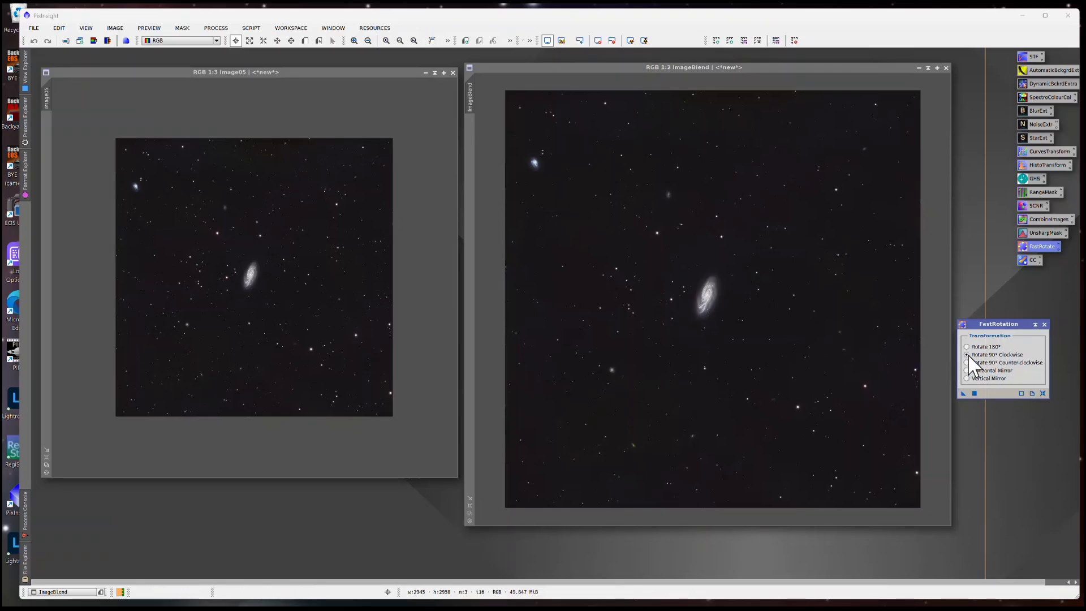
pyautogui.click(974, 393)
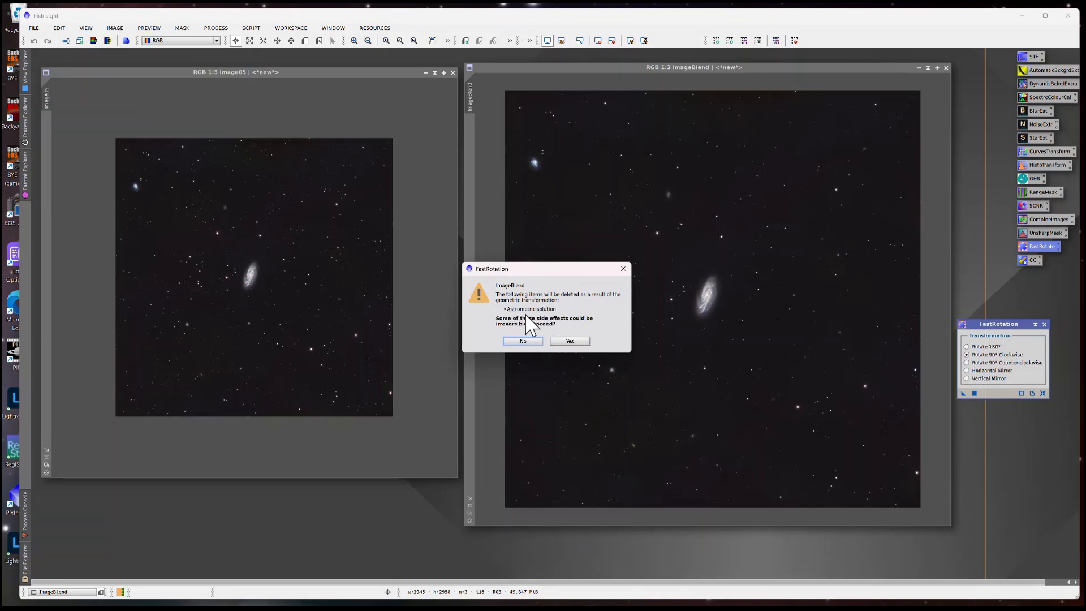
pyautogui.click(575, 342)
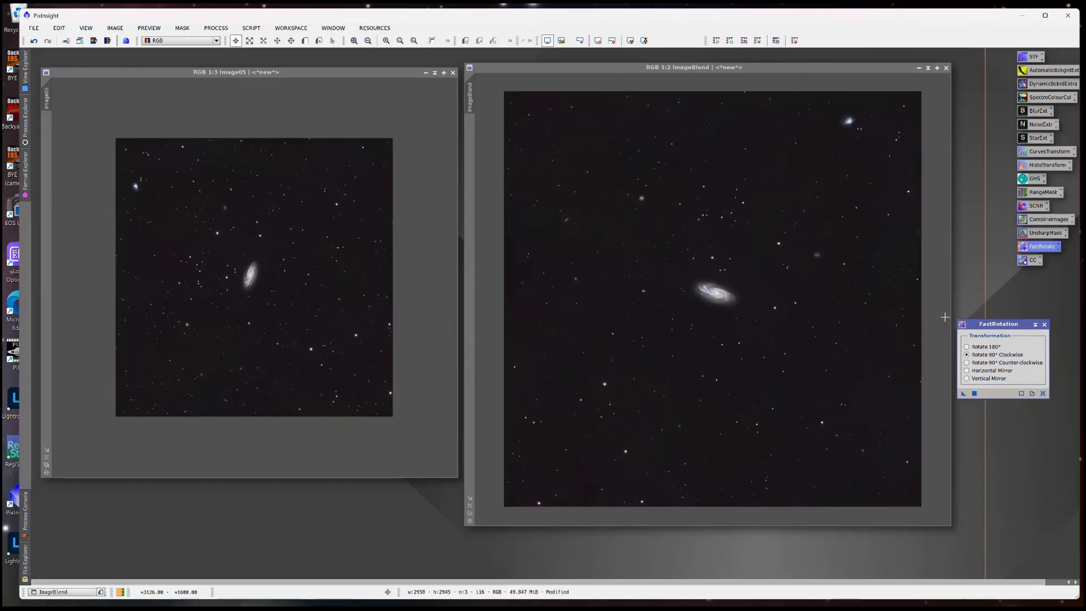
pyautogui.click(1044, 325)
# - Start DynamicCrop on ImageBlend and frame a region of about 2322 × 2419 pixels around the galaxy
pyautogui.moveTo(774, 67); pyautogui.dragTo(638, 72)
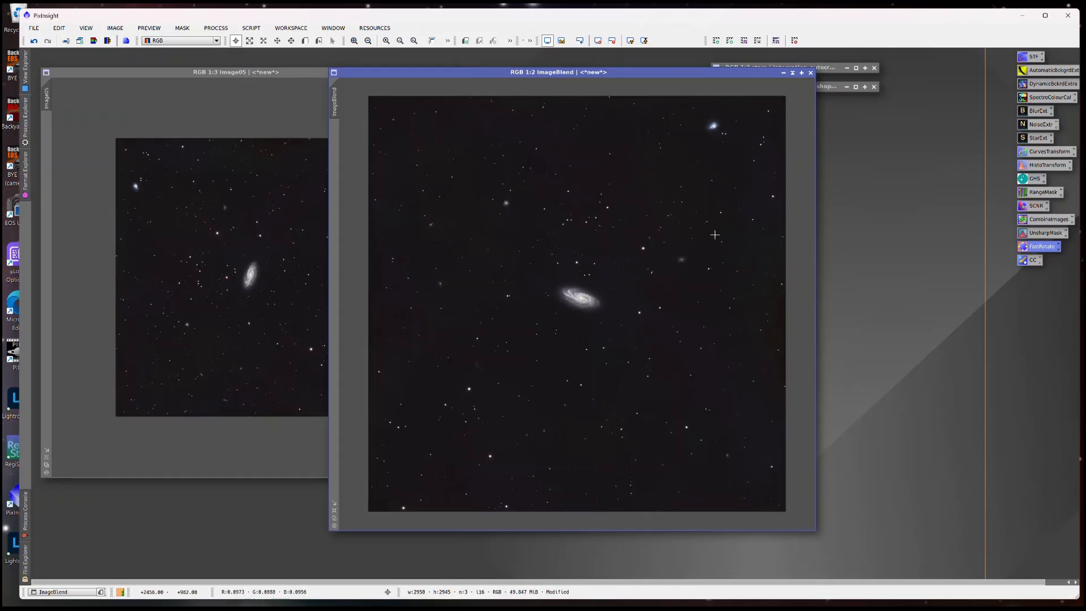
pyautogui.click(221, 28)
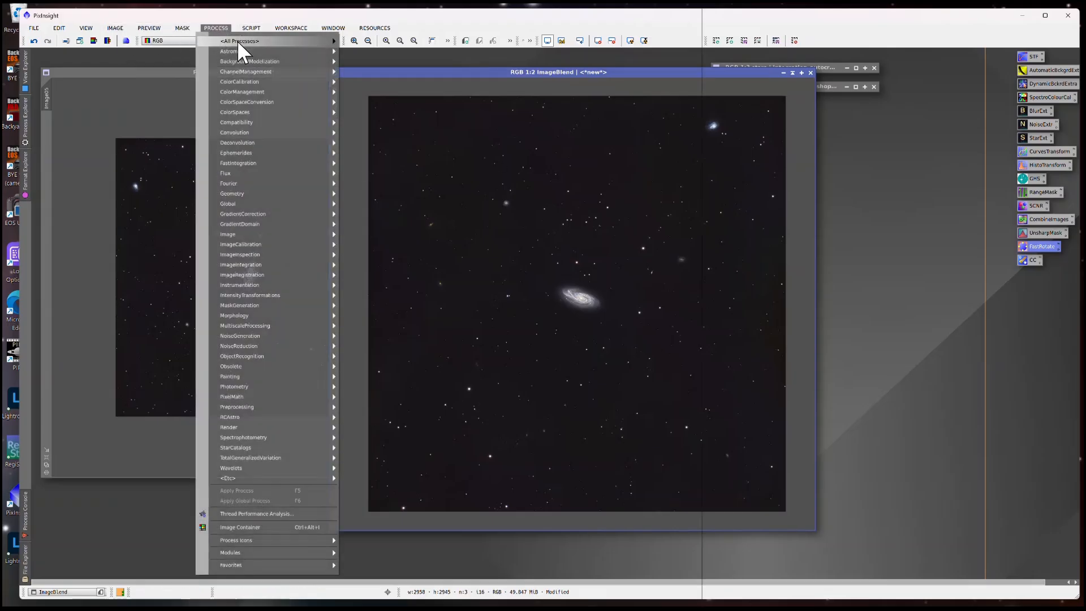
pyautogui.moveTo(236, 39)
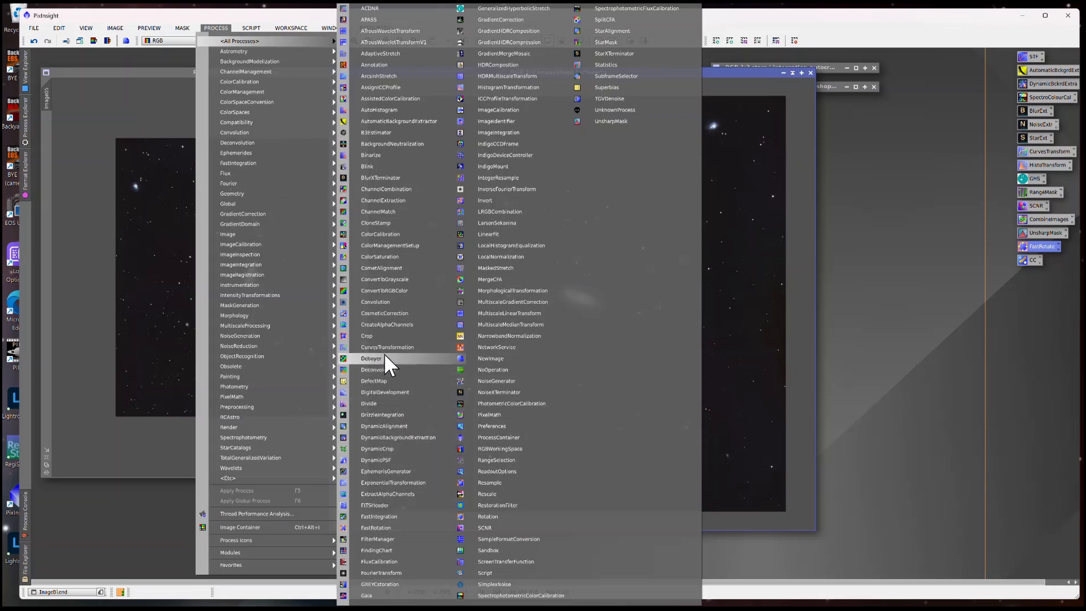
pyautogui.click(388, 449)
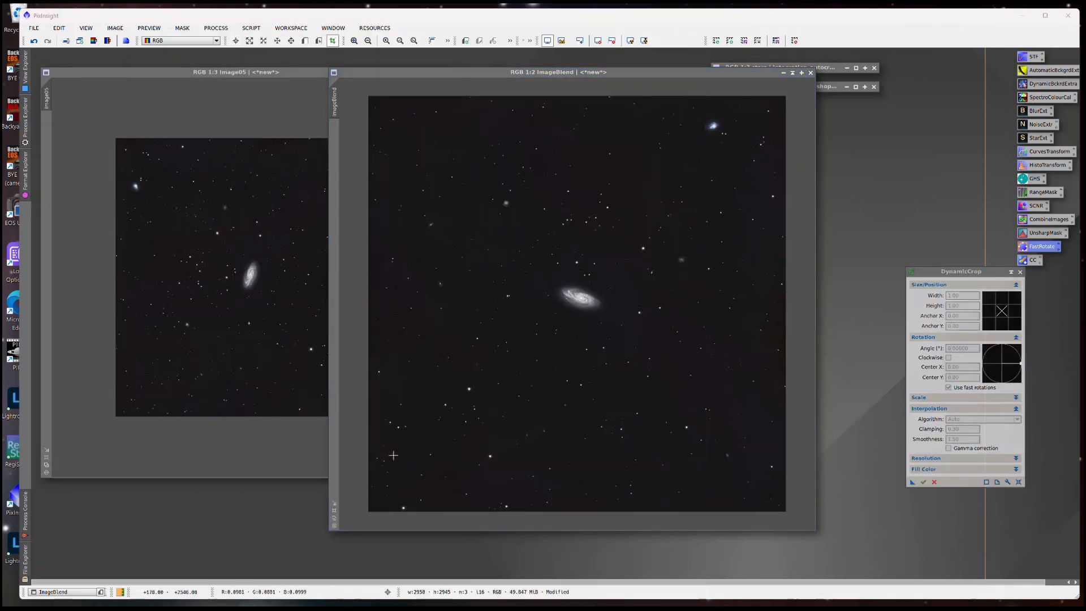
pyautogui.moveTo(945, 268); pyautogui.dragTo(883, 249)
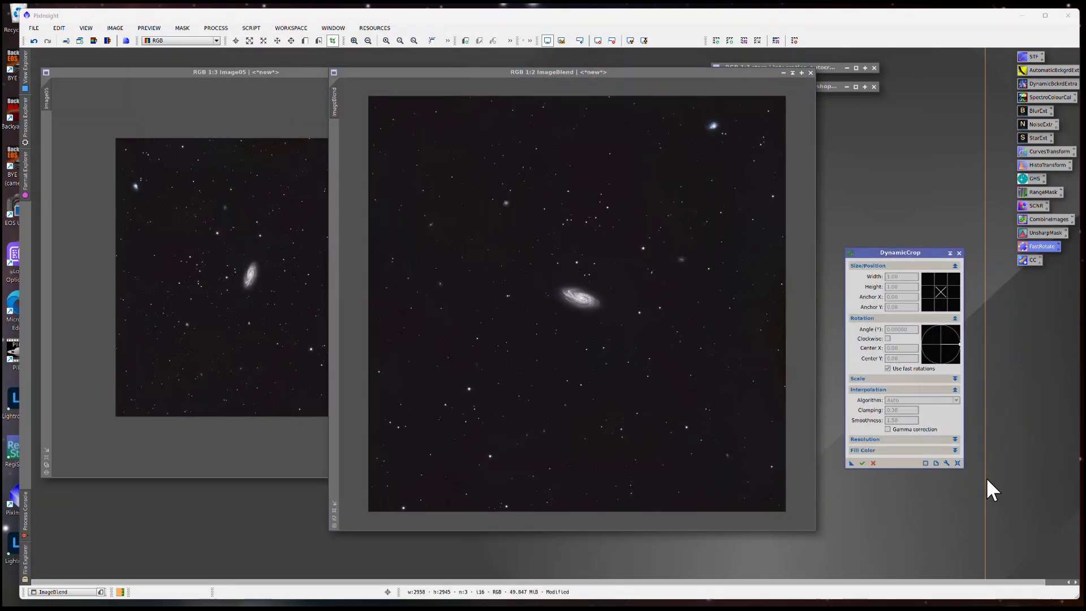
pyautogui.click(958, 463)
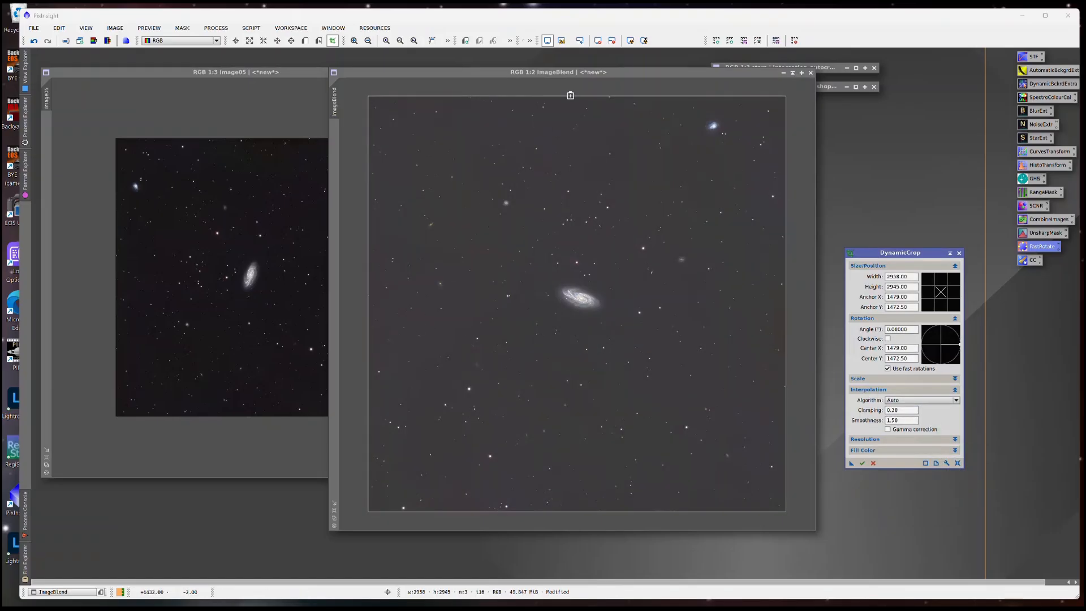
pyautogui.moveTo(570, 95); pyautogui.dragTo(568, 117)
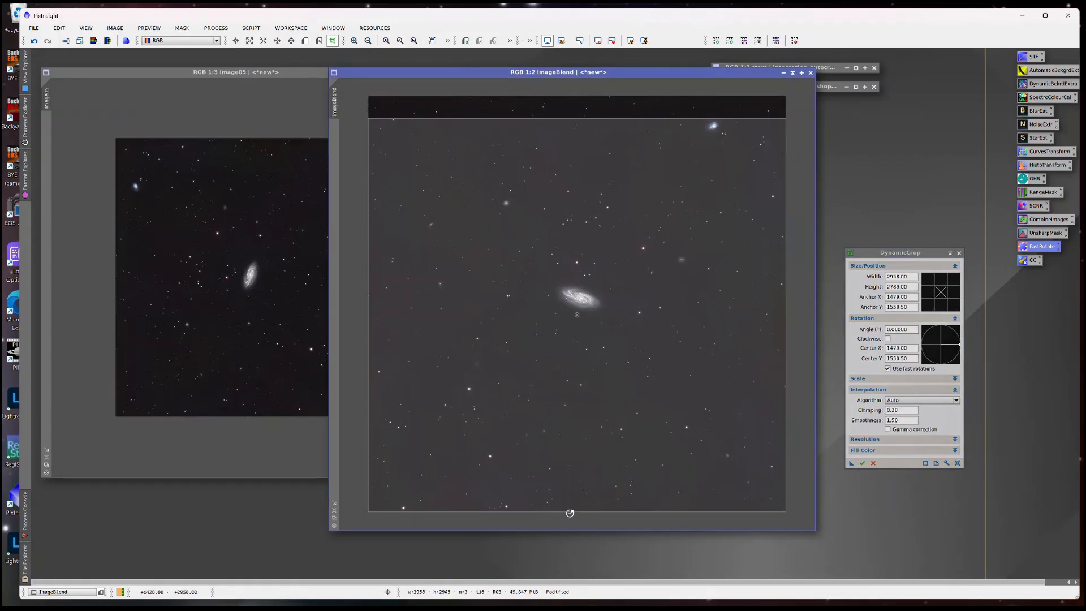
pyautogui.moveTo(569, 513); pyautogui.dragTo(569, 461)
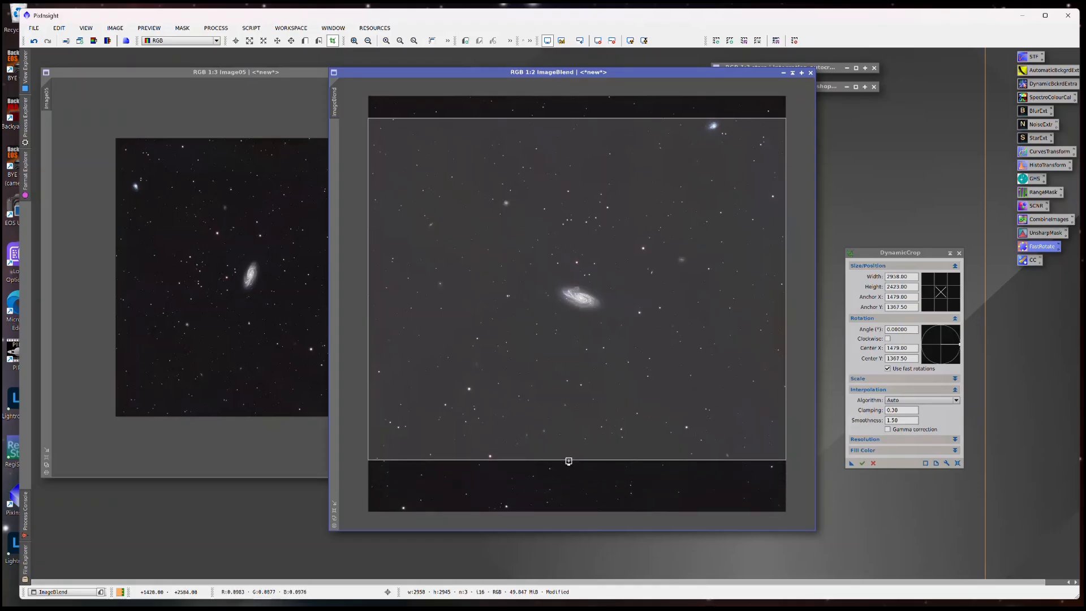
pyautogui.moveTo(568, 461); pyautogui.dragTo(569, 460)
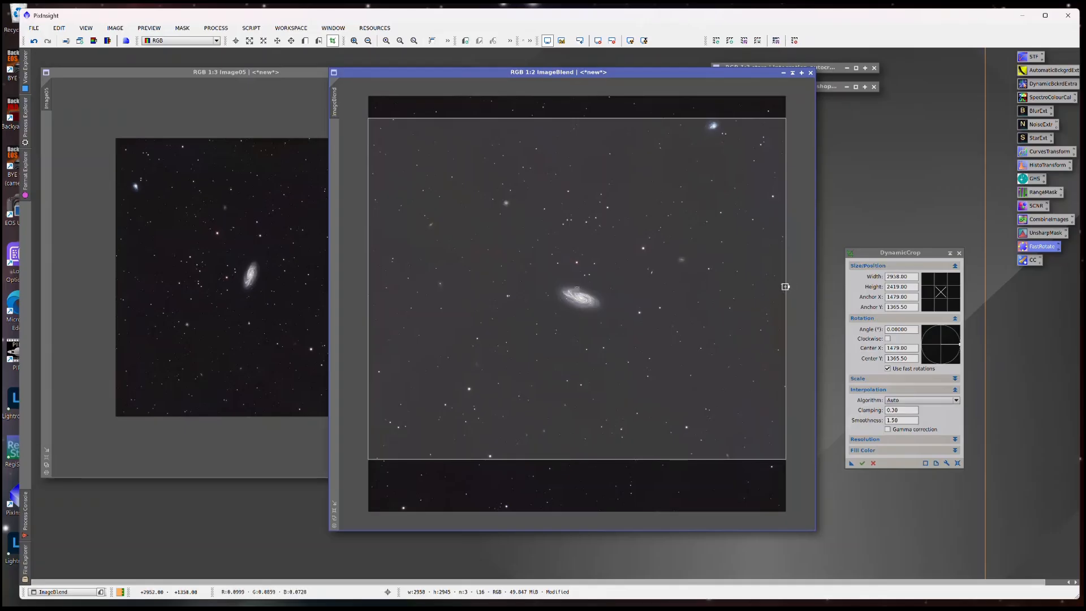
pyautogui.moveTo(786, 287); pyautogui.dragTo(743, 287)
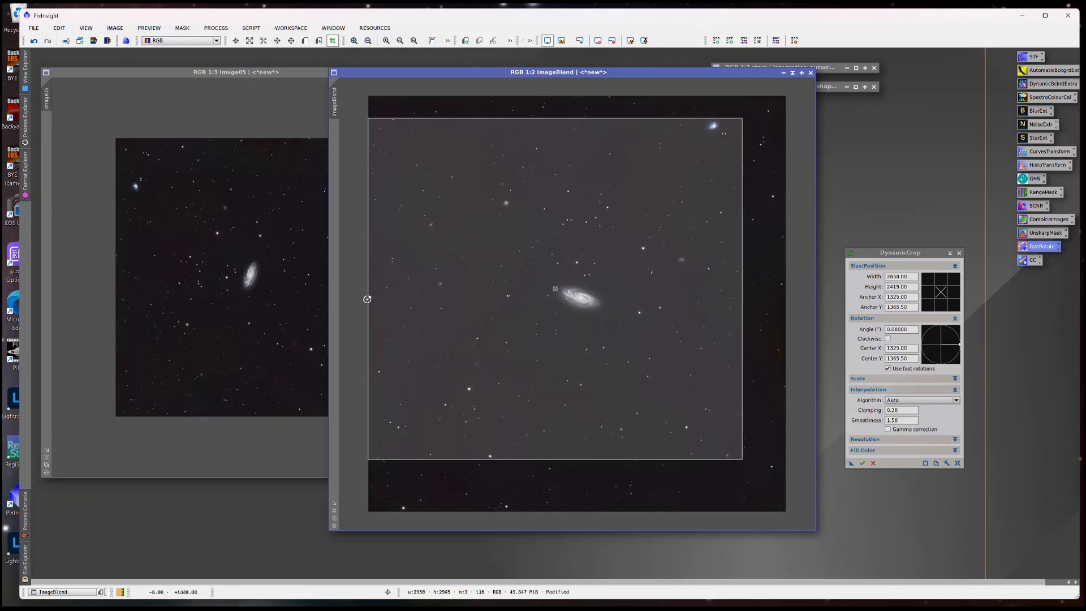
pyautogui.moveTo(366, 299); pyautogui.dragTo(413, 300)
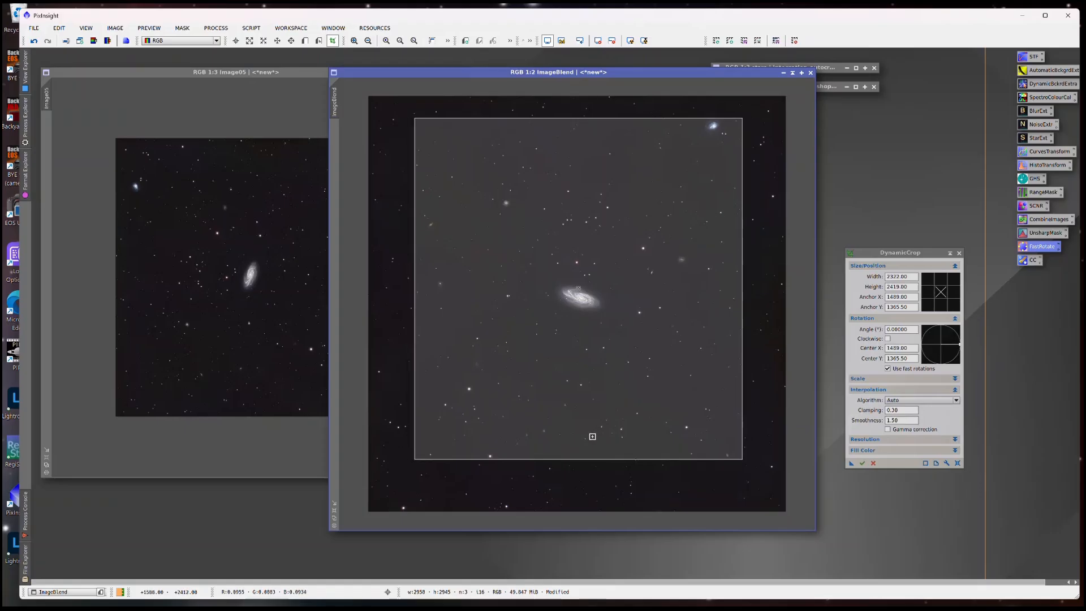
# - Refine the crop frame to about 2294 × 2465 pixels and apply the crop to ImageBlend
pyautogui.moveTo(593, 459); pyautogui.dragTo(592, 476)
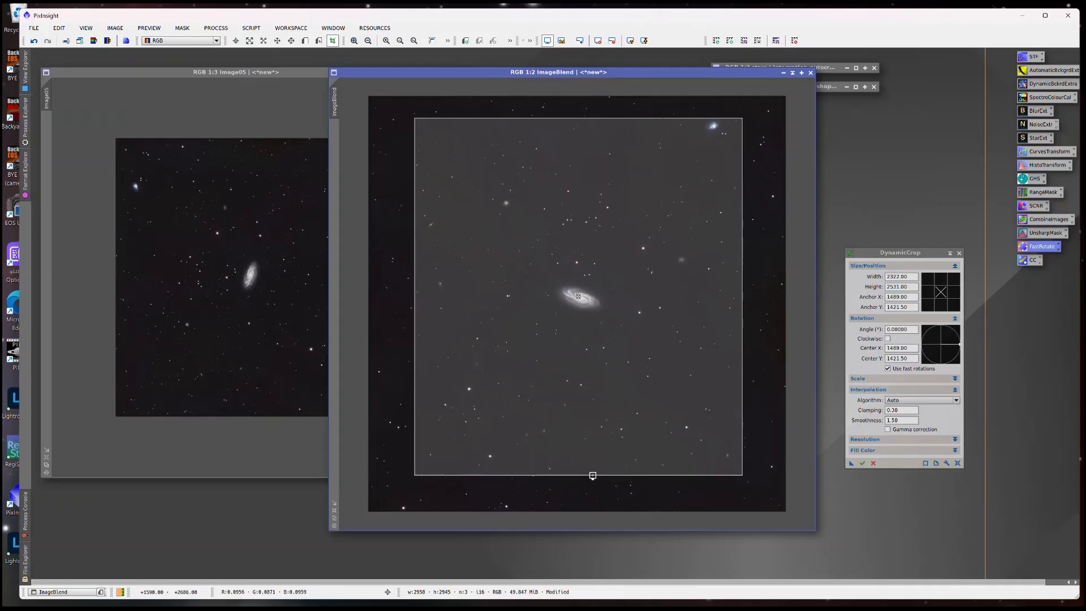
pyautogui.moveTo(414, 306); pyautogui.dragTo(417, 306)
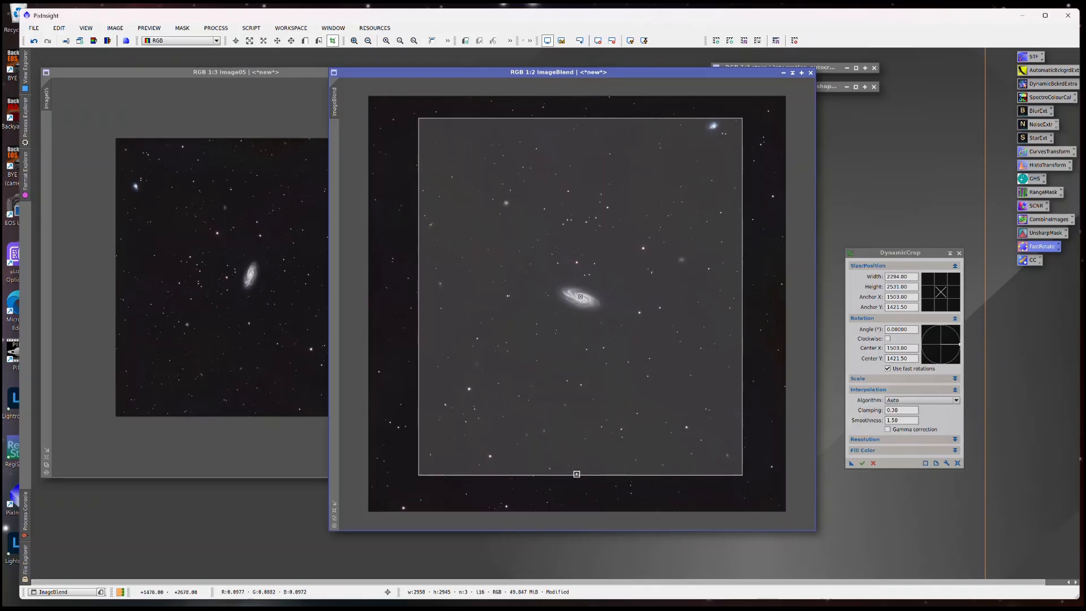
pyautogui.moveTo(576, 476); pyautogui.dragTo(576, 466)
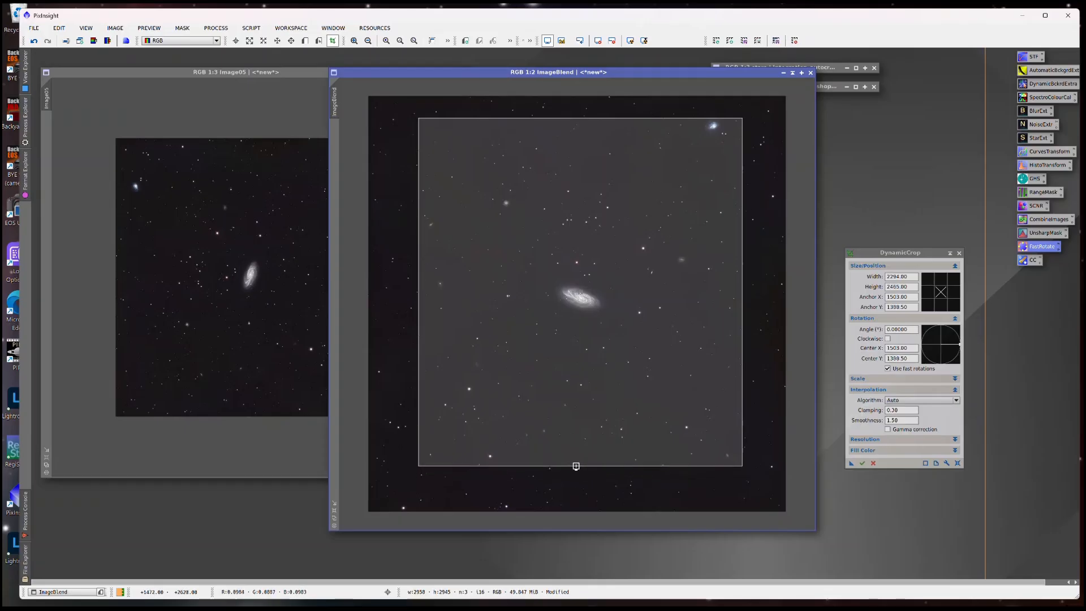
pyautogui.doubleClick(627, 297)
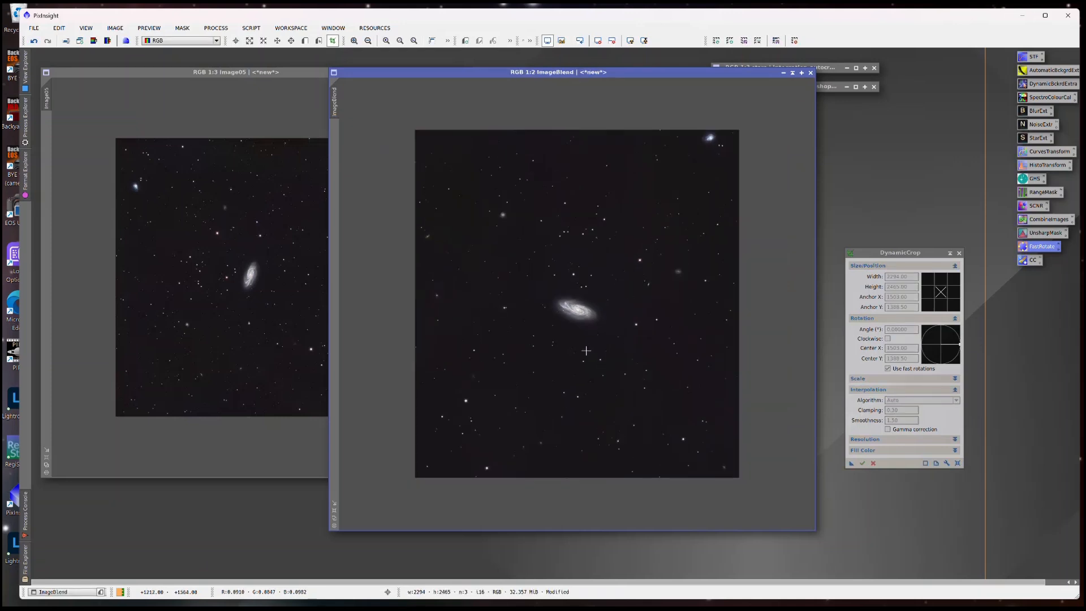
pyautogui.click(959, 253)
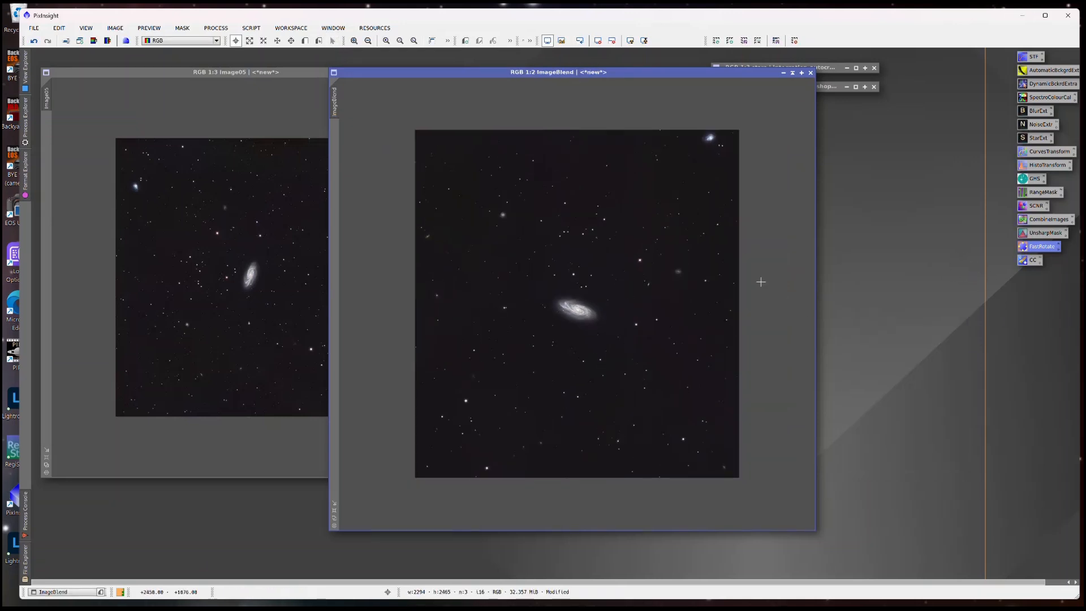
# - Open the ImageSolver script for the cropped ImageBlend and set the observation date to 2025-10-15
pyautogui.moveTo(466, 73); pyautogui.dragTo(449, 73)
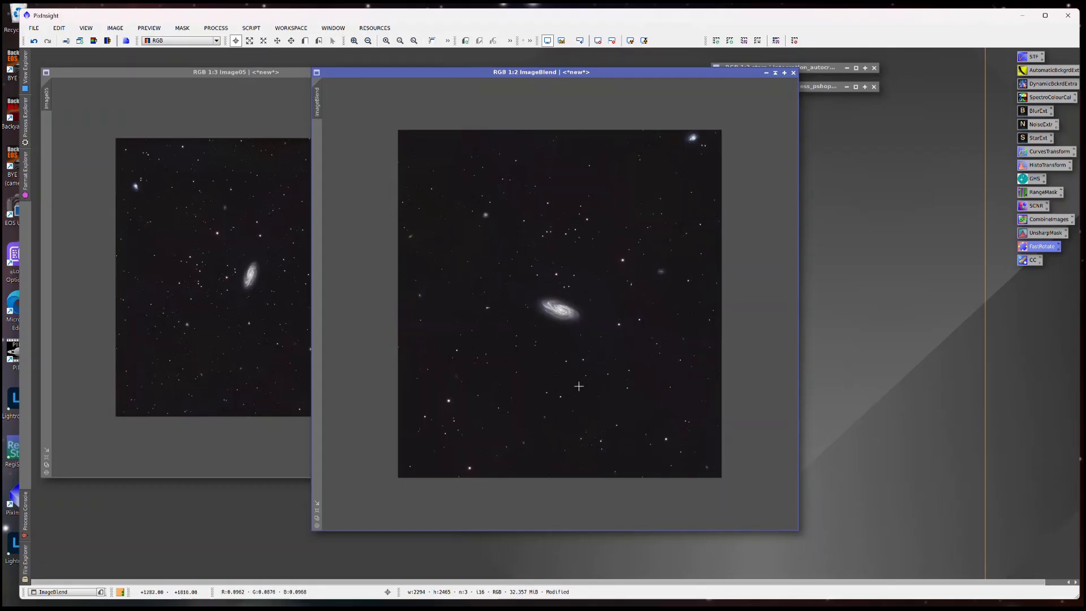
pyautogui.moveTo(347, 72); pyautogui.dragTo(344, 70)
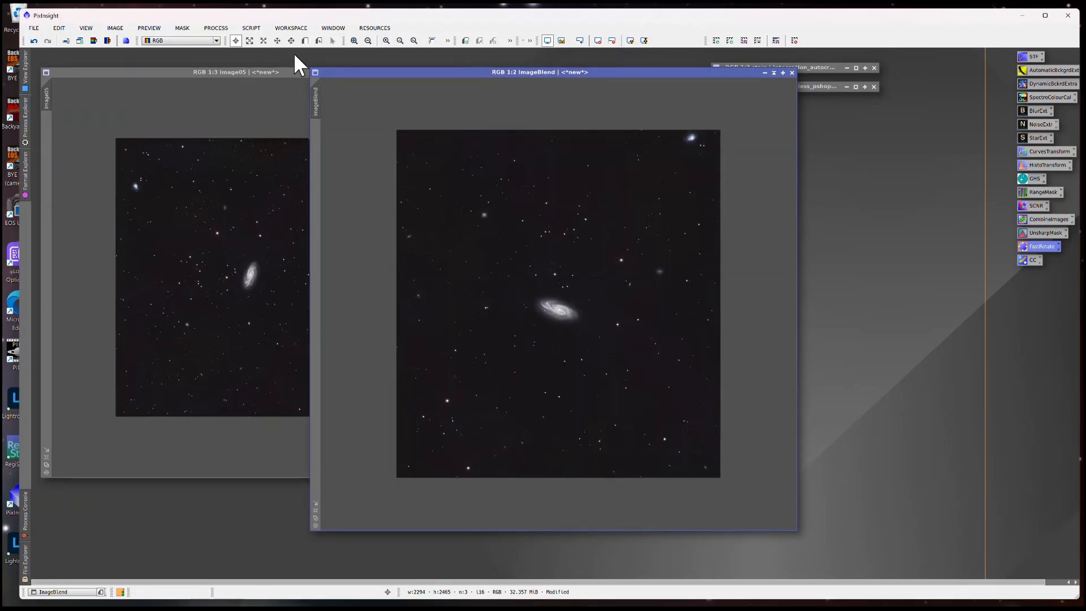
pyautogui.click(251, 28)
pyautogui.moveTo(276, 42)
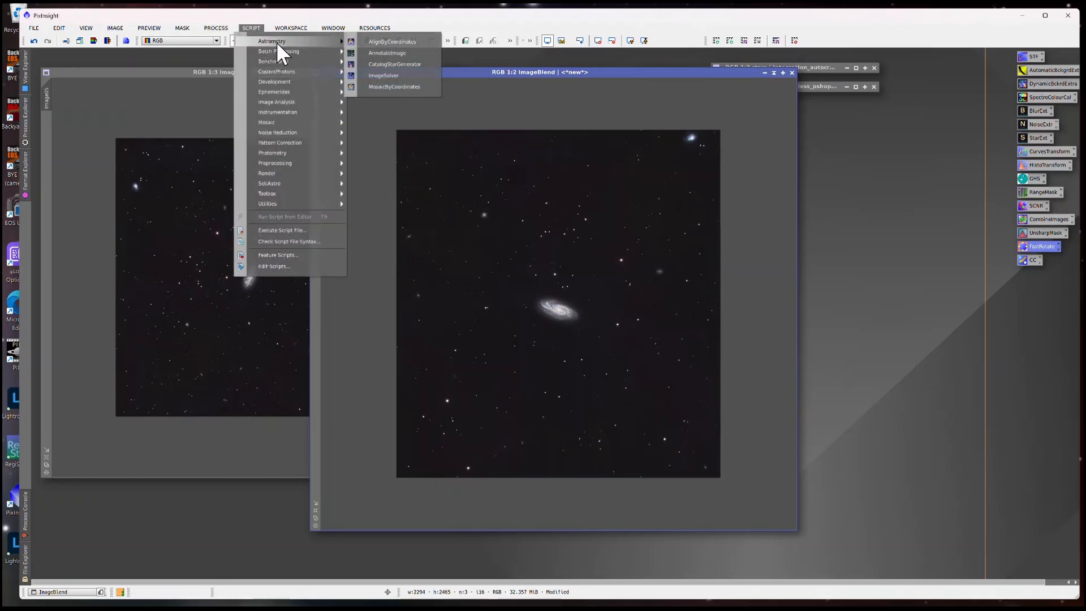
pyautogui.click(387, 77)
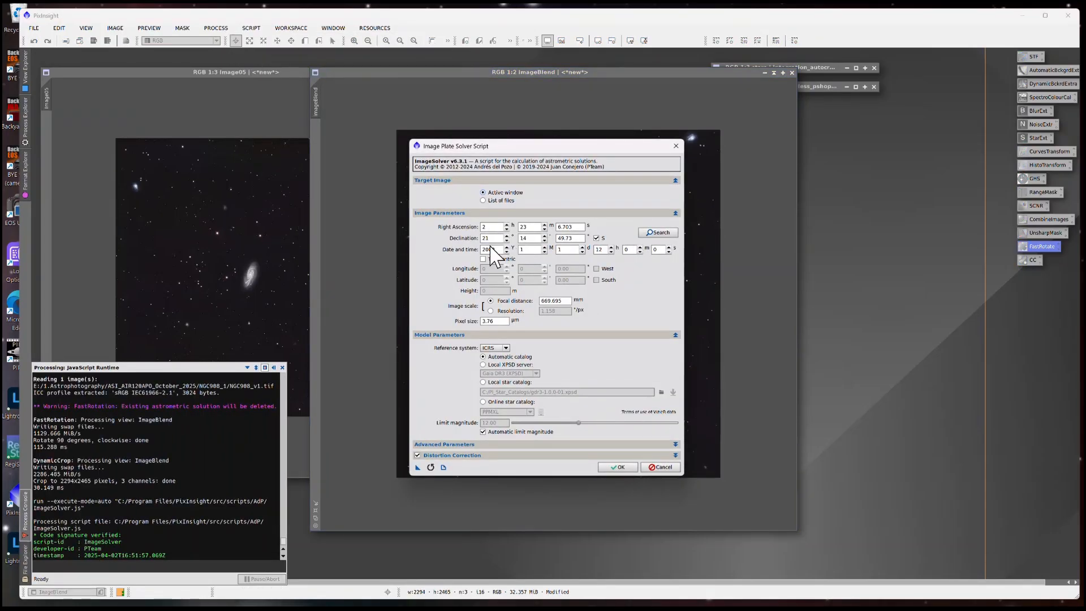
pyautogui.click(506, 248)
pyautogui.click(544, 247)
pyautogui.click(582, 248)
pyautogui.click(583, 247)
pyautogui.click(582, 248)
pyautogui.click(583, 248)
pyautogui.click(583, 248)
pyautogui.click(583, 247)
# - Look up the coordinates of ngc908 online, adopt them, and plate-solve the image
pyautogui.click(656, 233)
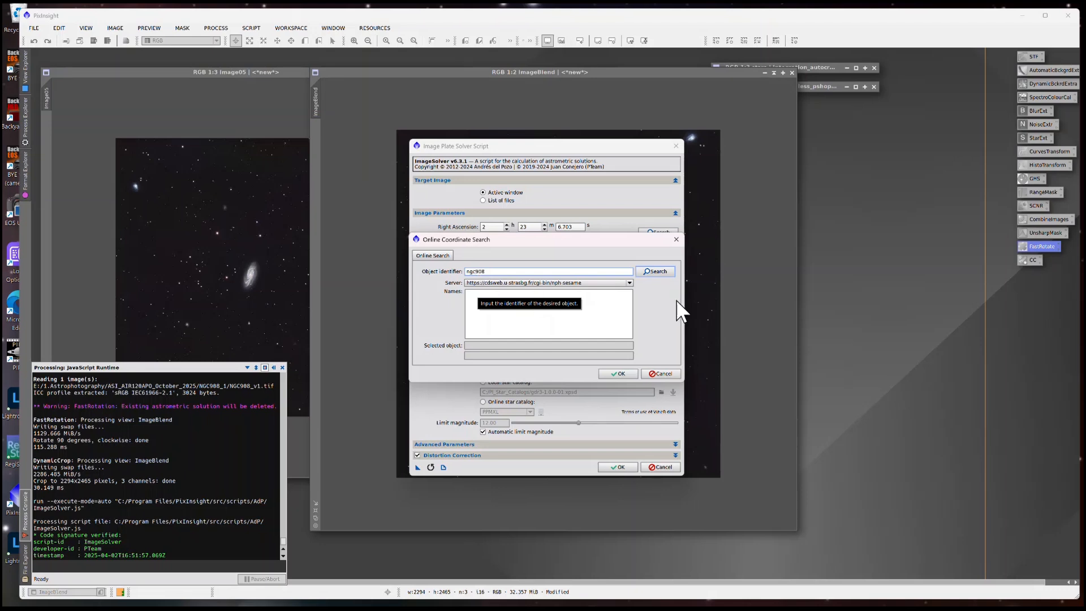
pyautogui.click(660, 275)
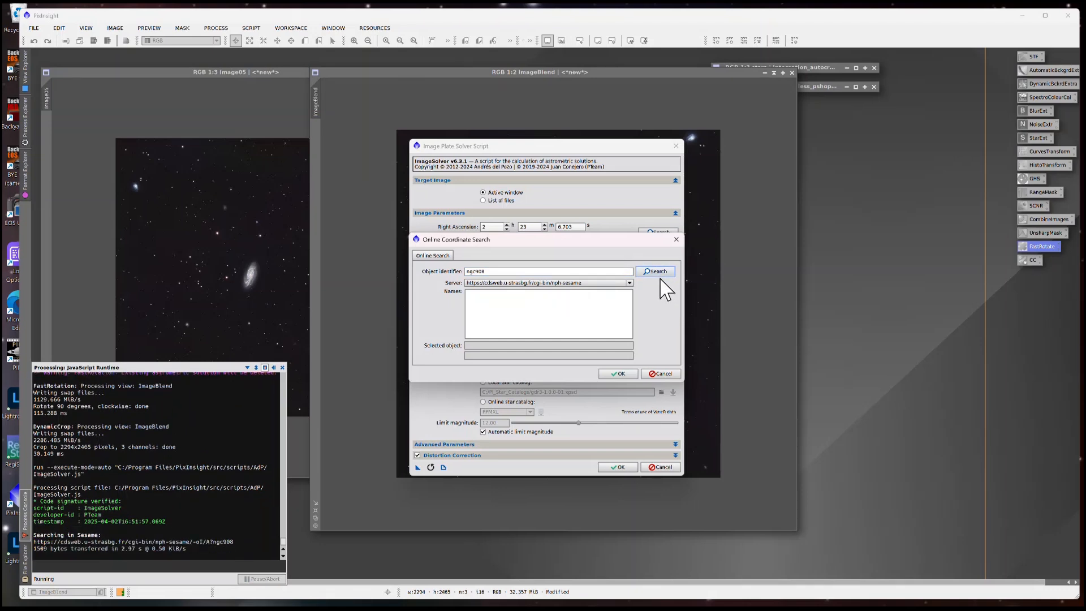
pyautogui.click(617, 374)
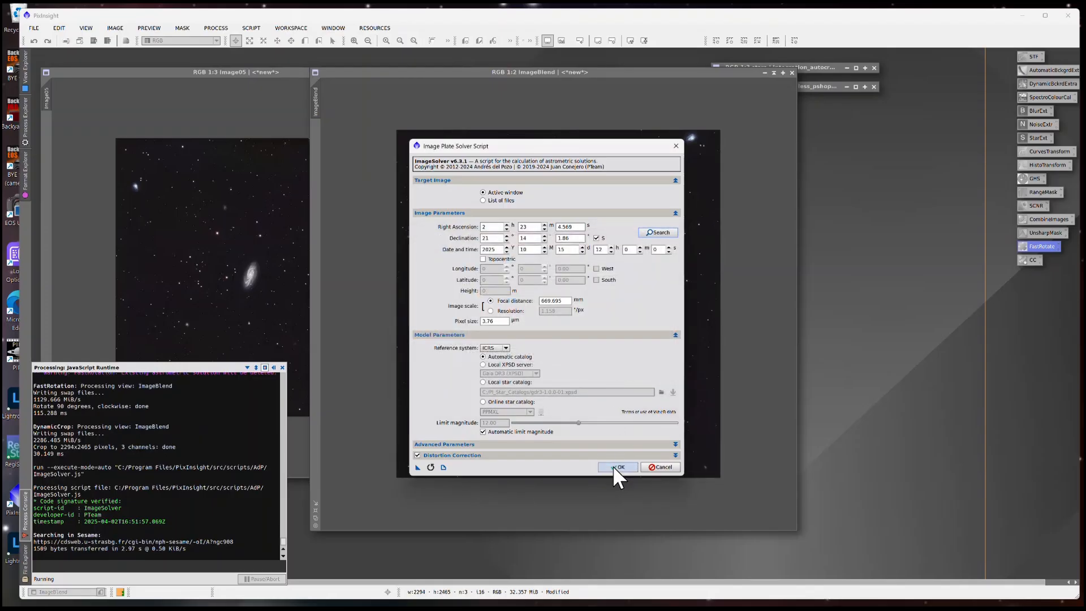
pyautogui.click(613, 465)
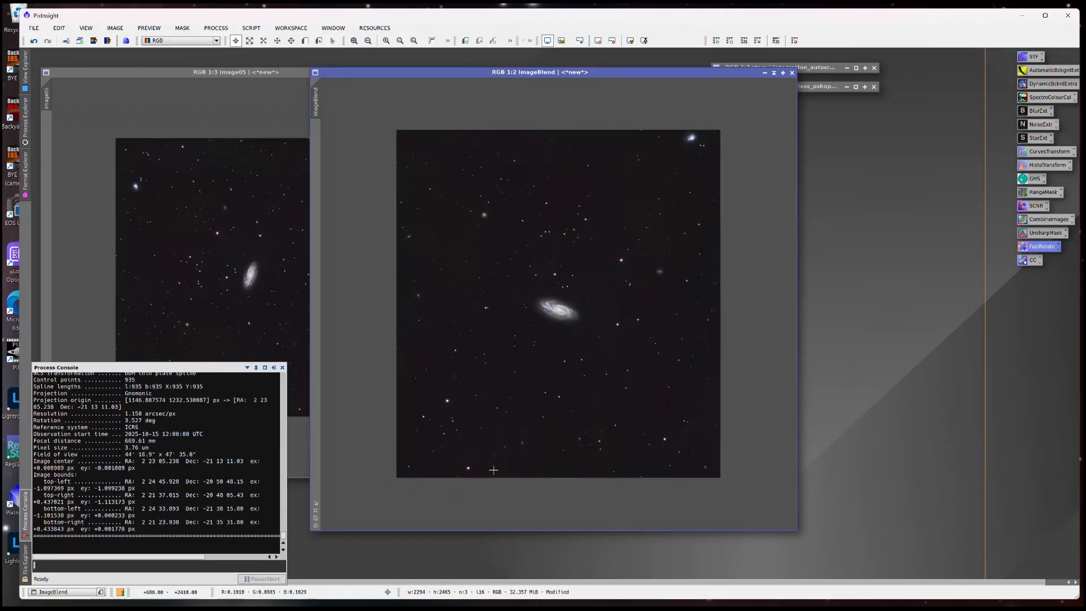
# - Save ImageBlend as the TIFF file NGC908_v2 in the NGC908_1 folder, as 16-bit unsigned integer without compression
pyautogui.click(35, 27)
pyautogui.click(78, 127)
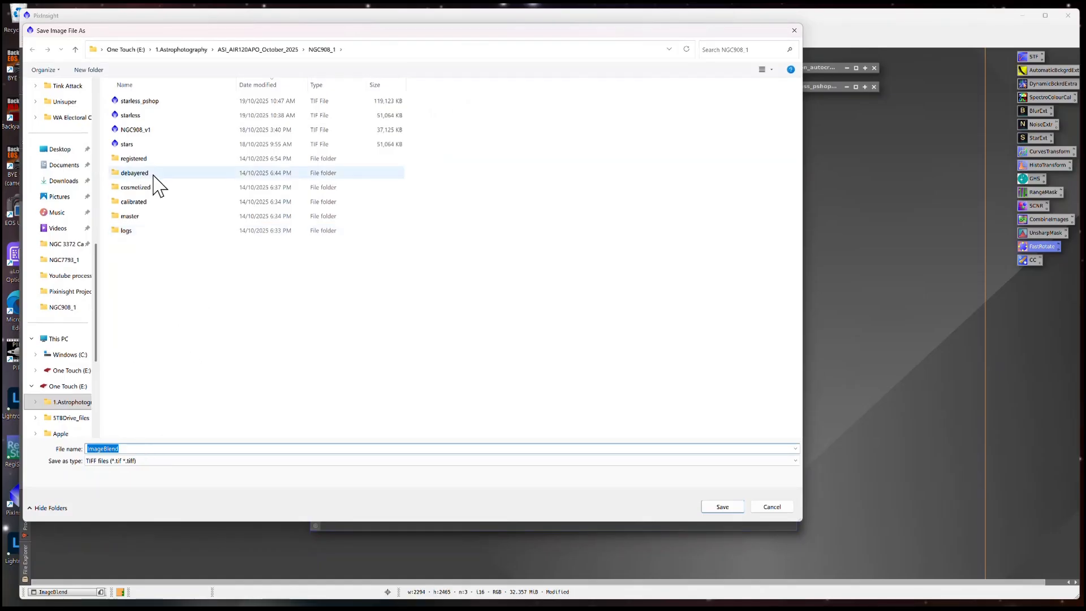
pyautogui.click(159, 134)
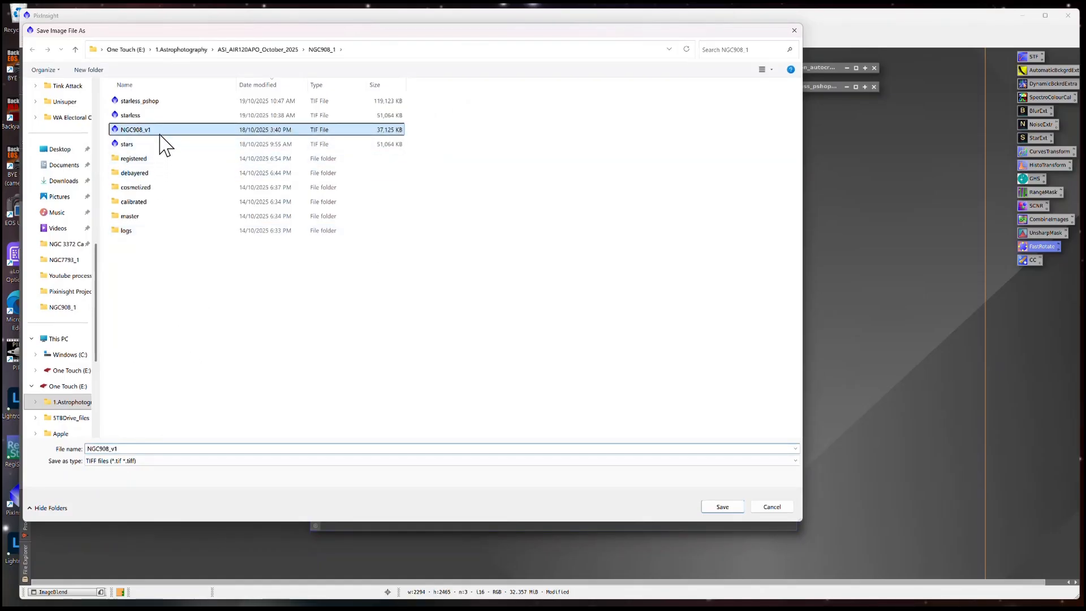
pyautogui.click(121, 448)
pyautogui.click(121, 447)
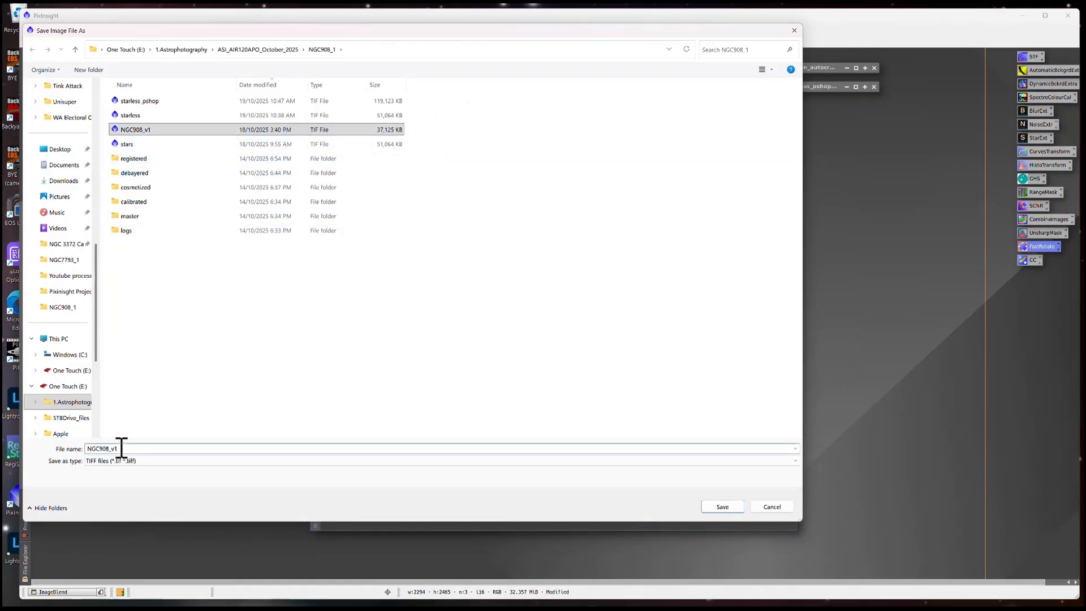
pyautogui.press('BackSpace')
pyautogui.write('2')
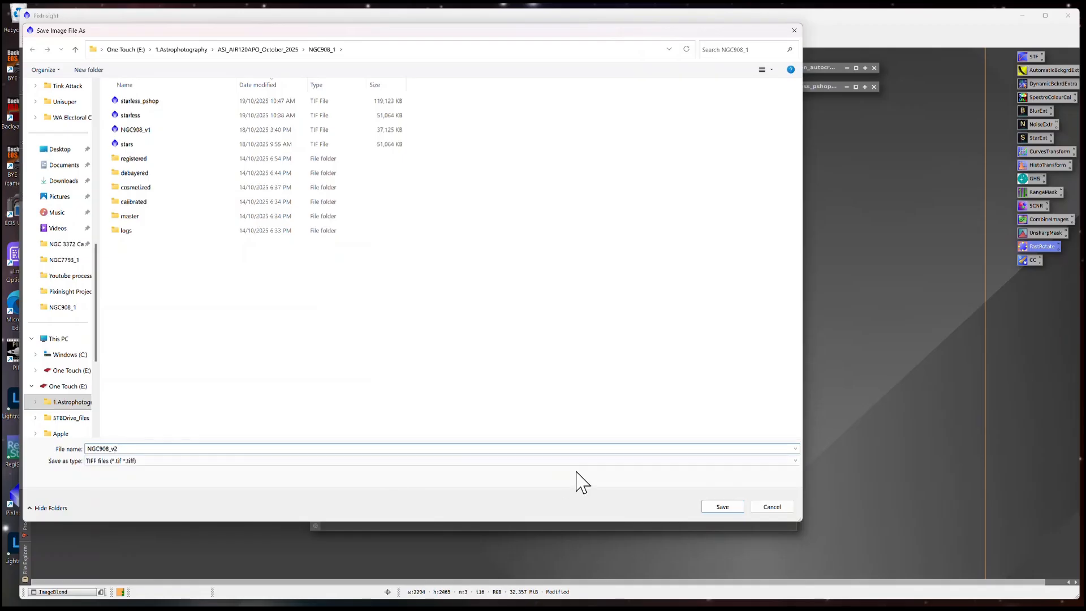
pyautogui.click(725, 508)
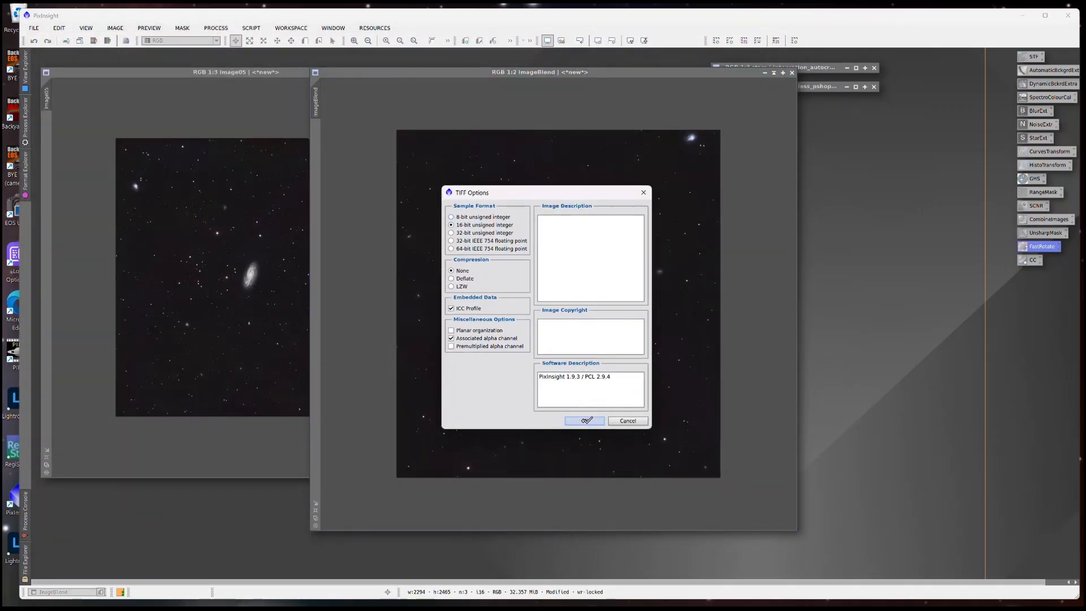
pyautogui.click(587, 420)
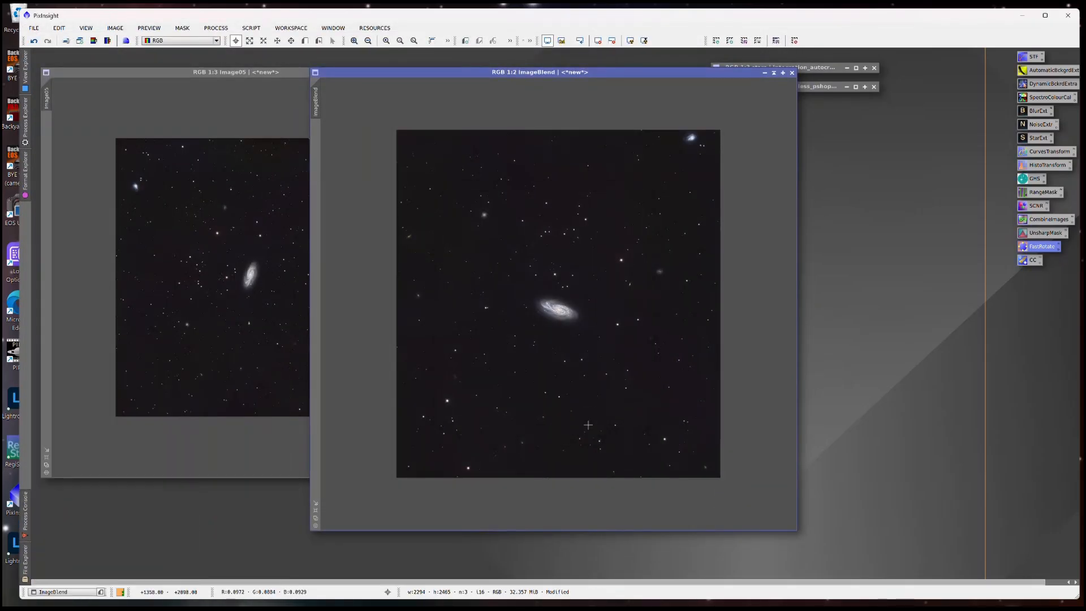
# - Close Image05, inspect the galaxy in ImageBlend up close, and reposition the ImageBlend window beside the collapsed images
pyautogui.click(293, 85)
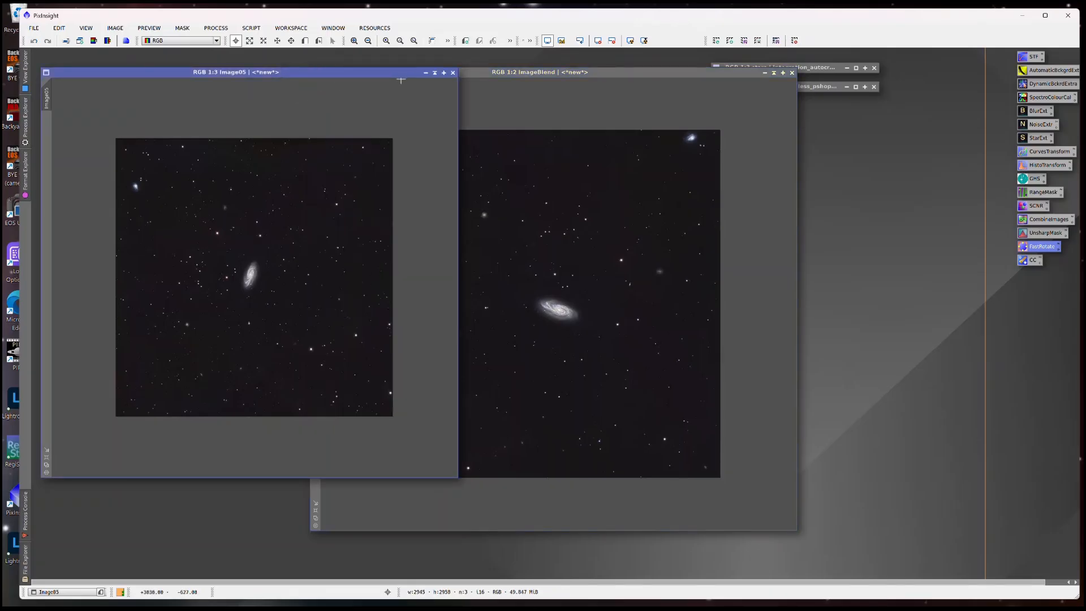
pyautogui.click(453, 73)
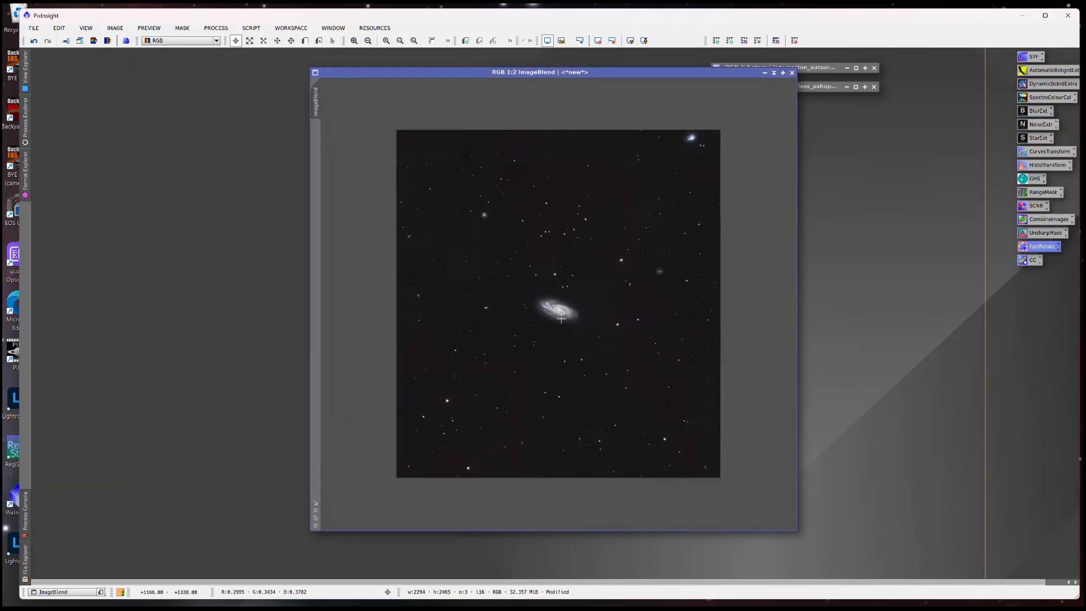
pyautogui.scroll(1, 561, 319)
pyautogui.scroll(1, 561, 319)
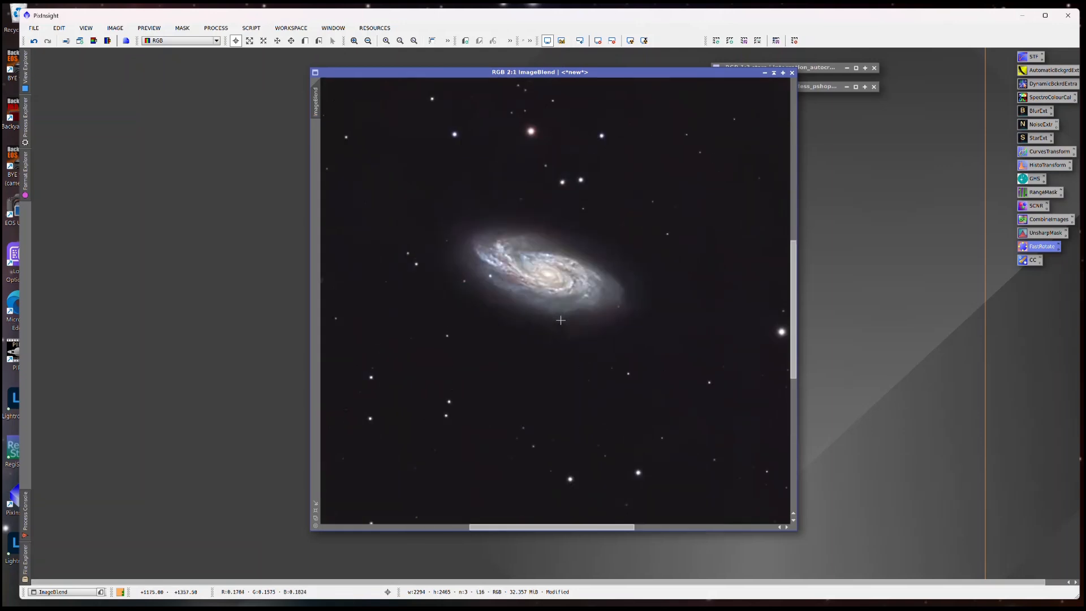
pyautogui.scroll(-2, 561, 320)
pyautogui.moveTo(614, 75); pyautogui.dragTo(516, 71)
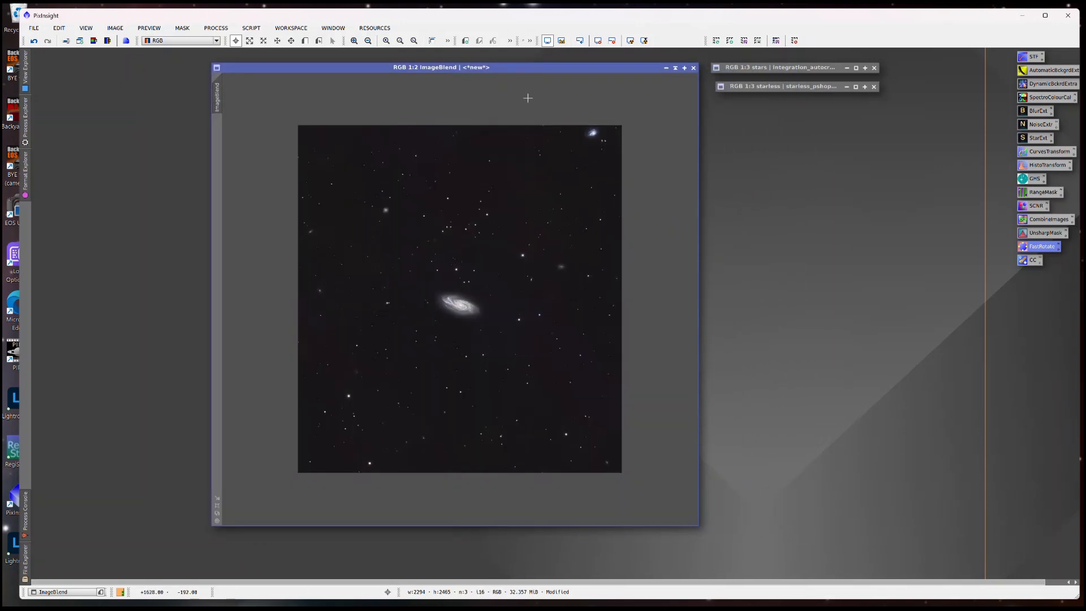